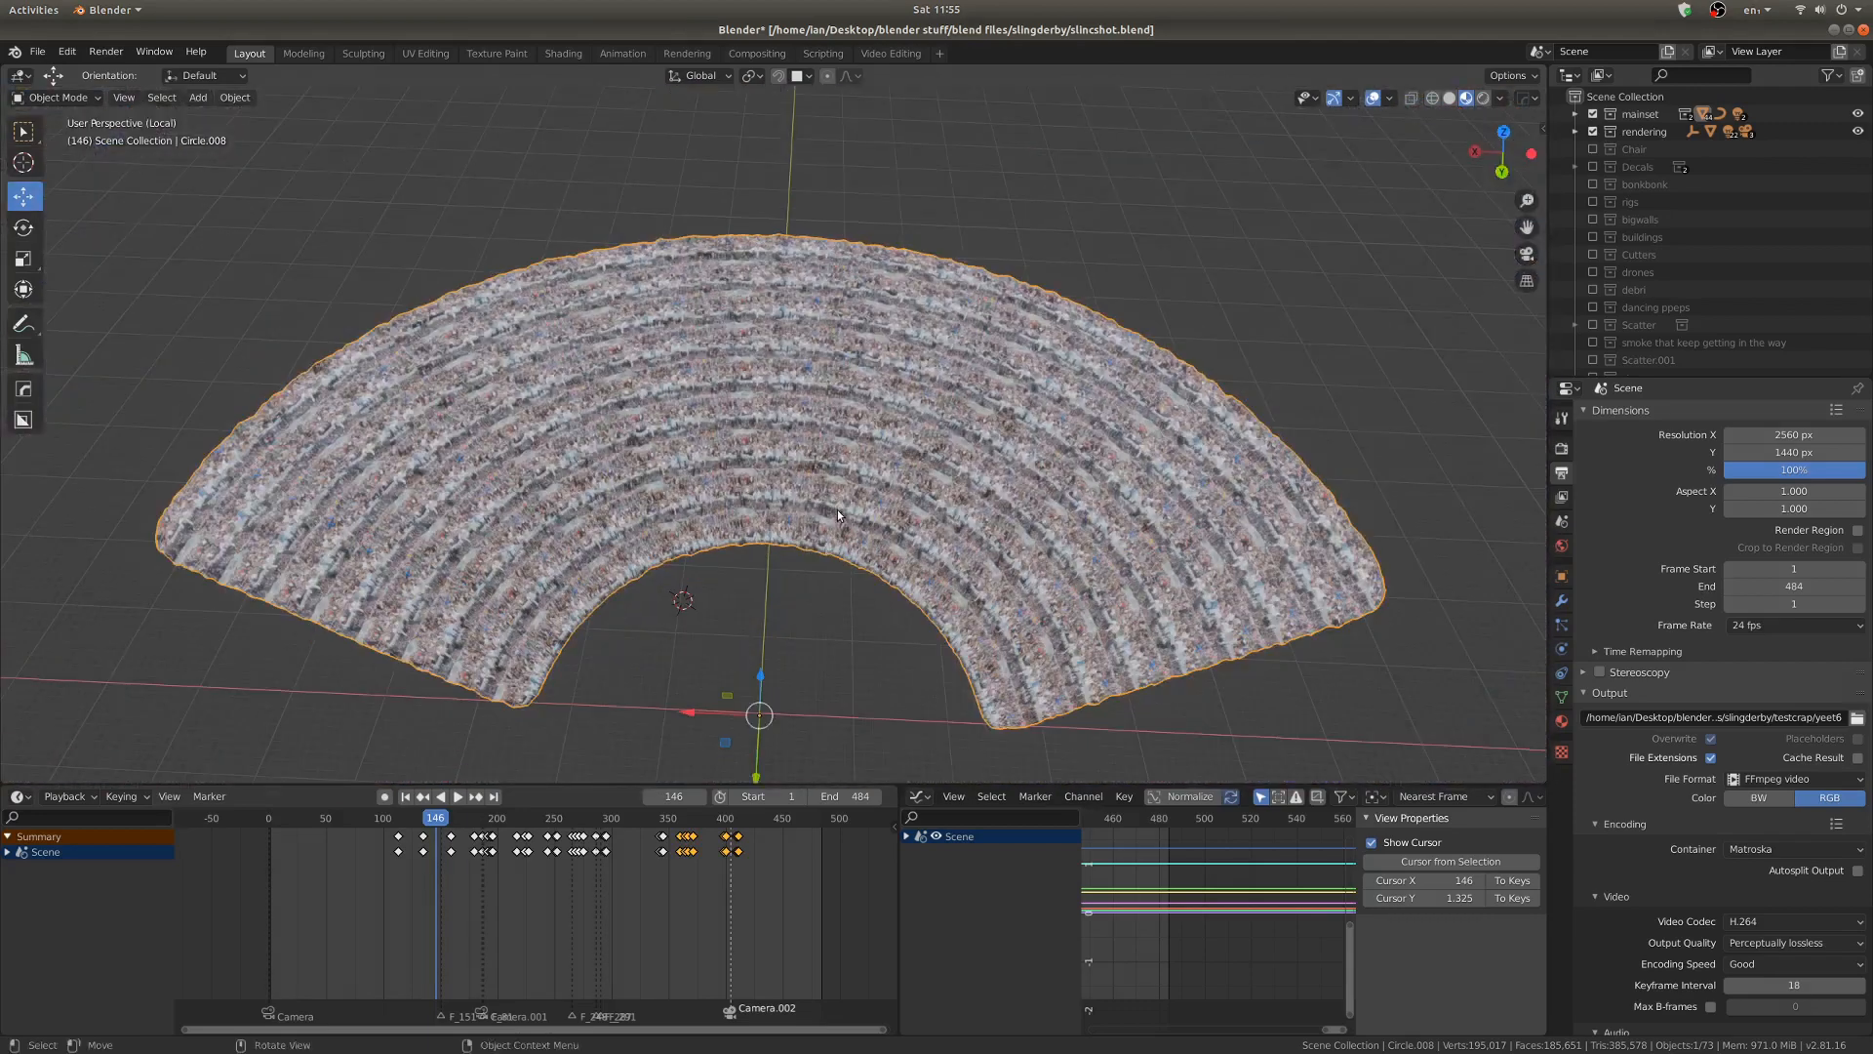
Examine the finished curved crowd mesh from several distances and angles, in solid and textured shading
scroll(837, 509, up, 4)
key(space)
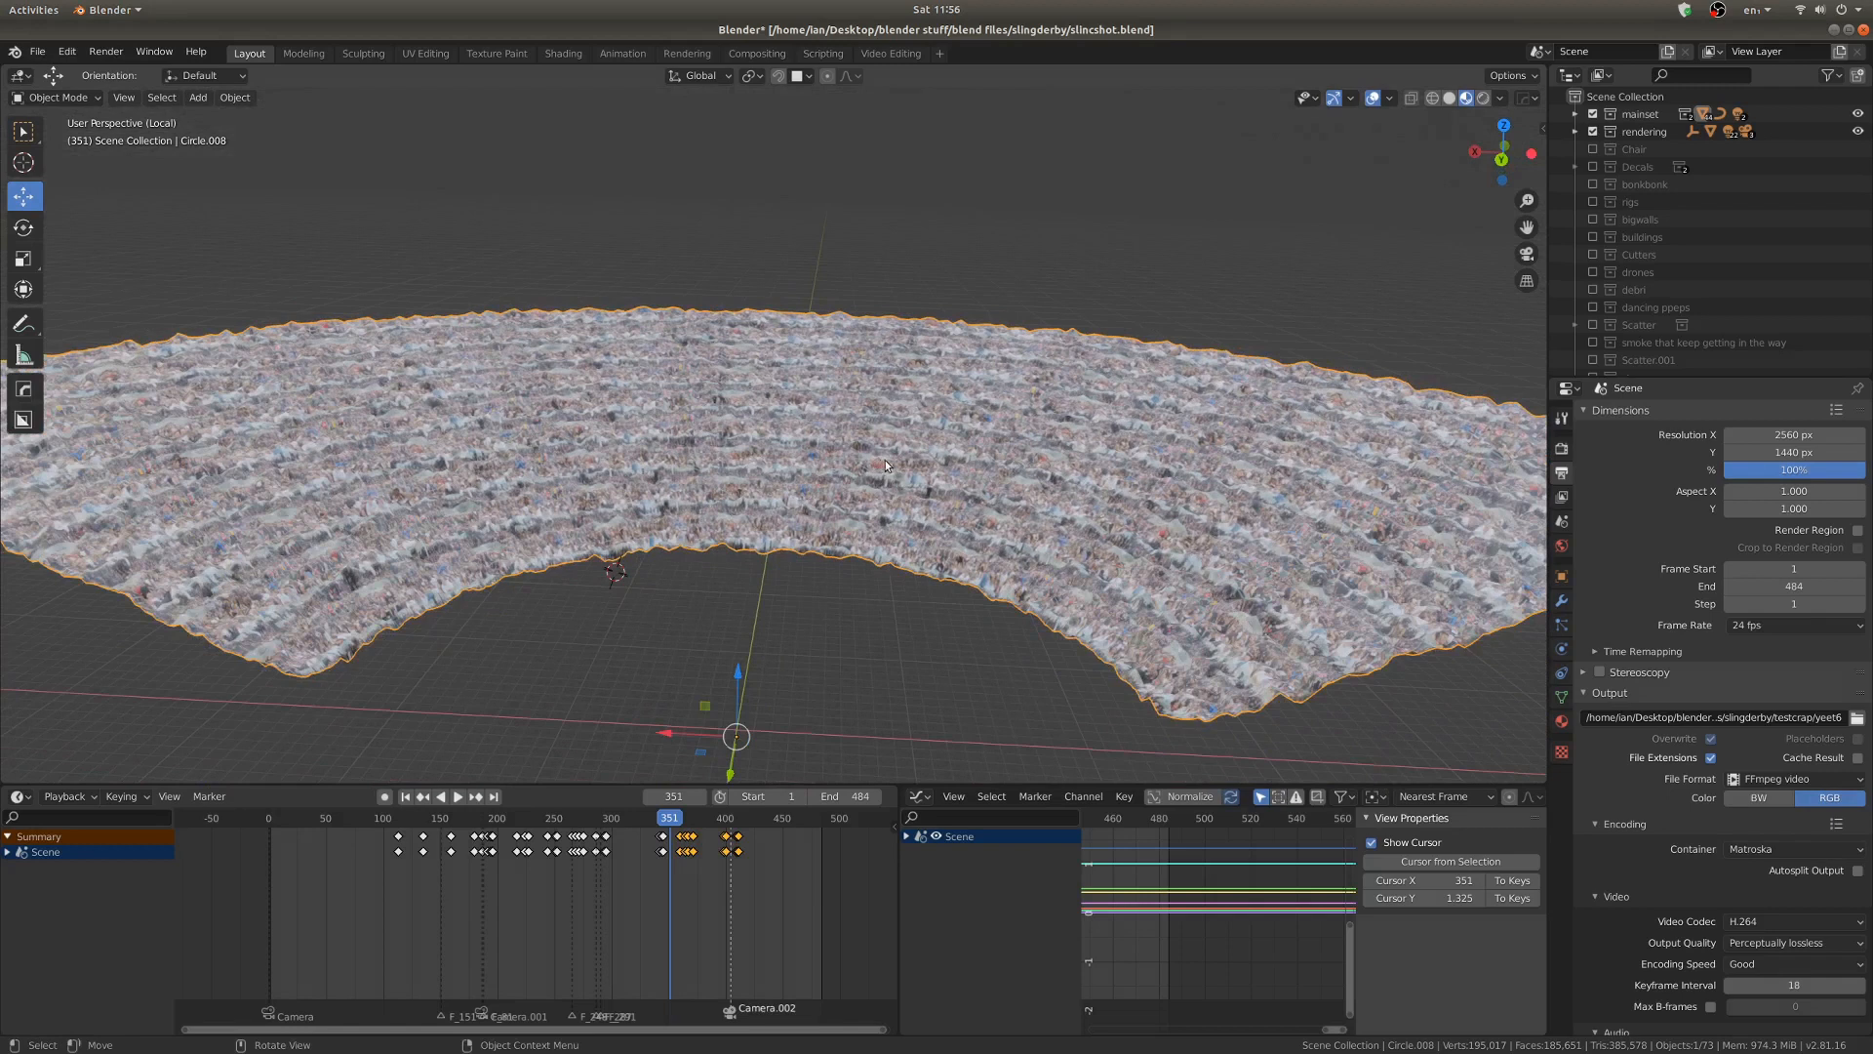
key(space)
middle_drag(985, 480, 921, 507)
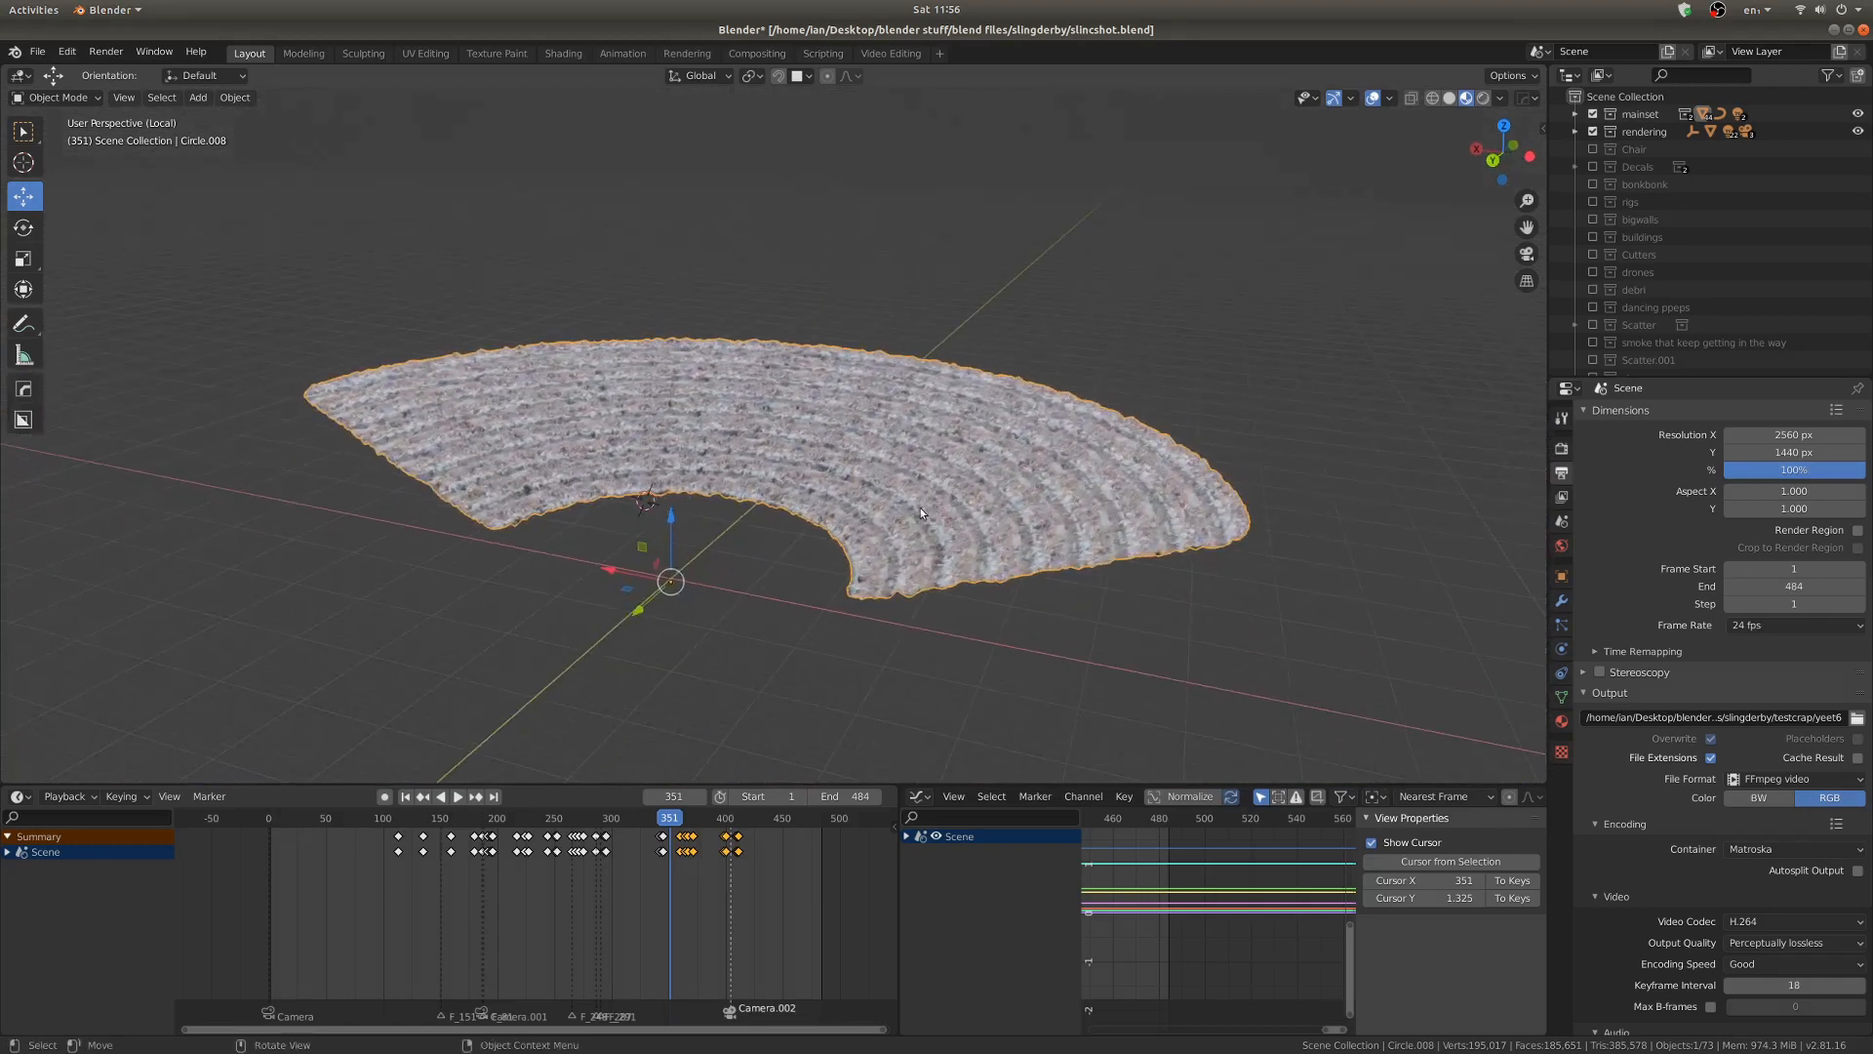
scroll(933, 455, up, 3)
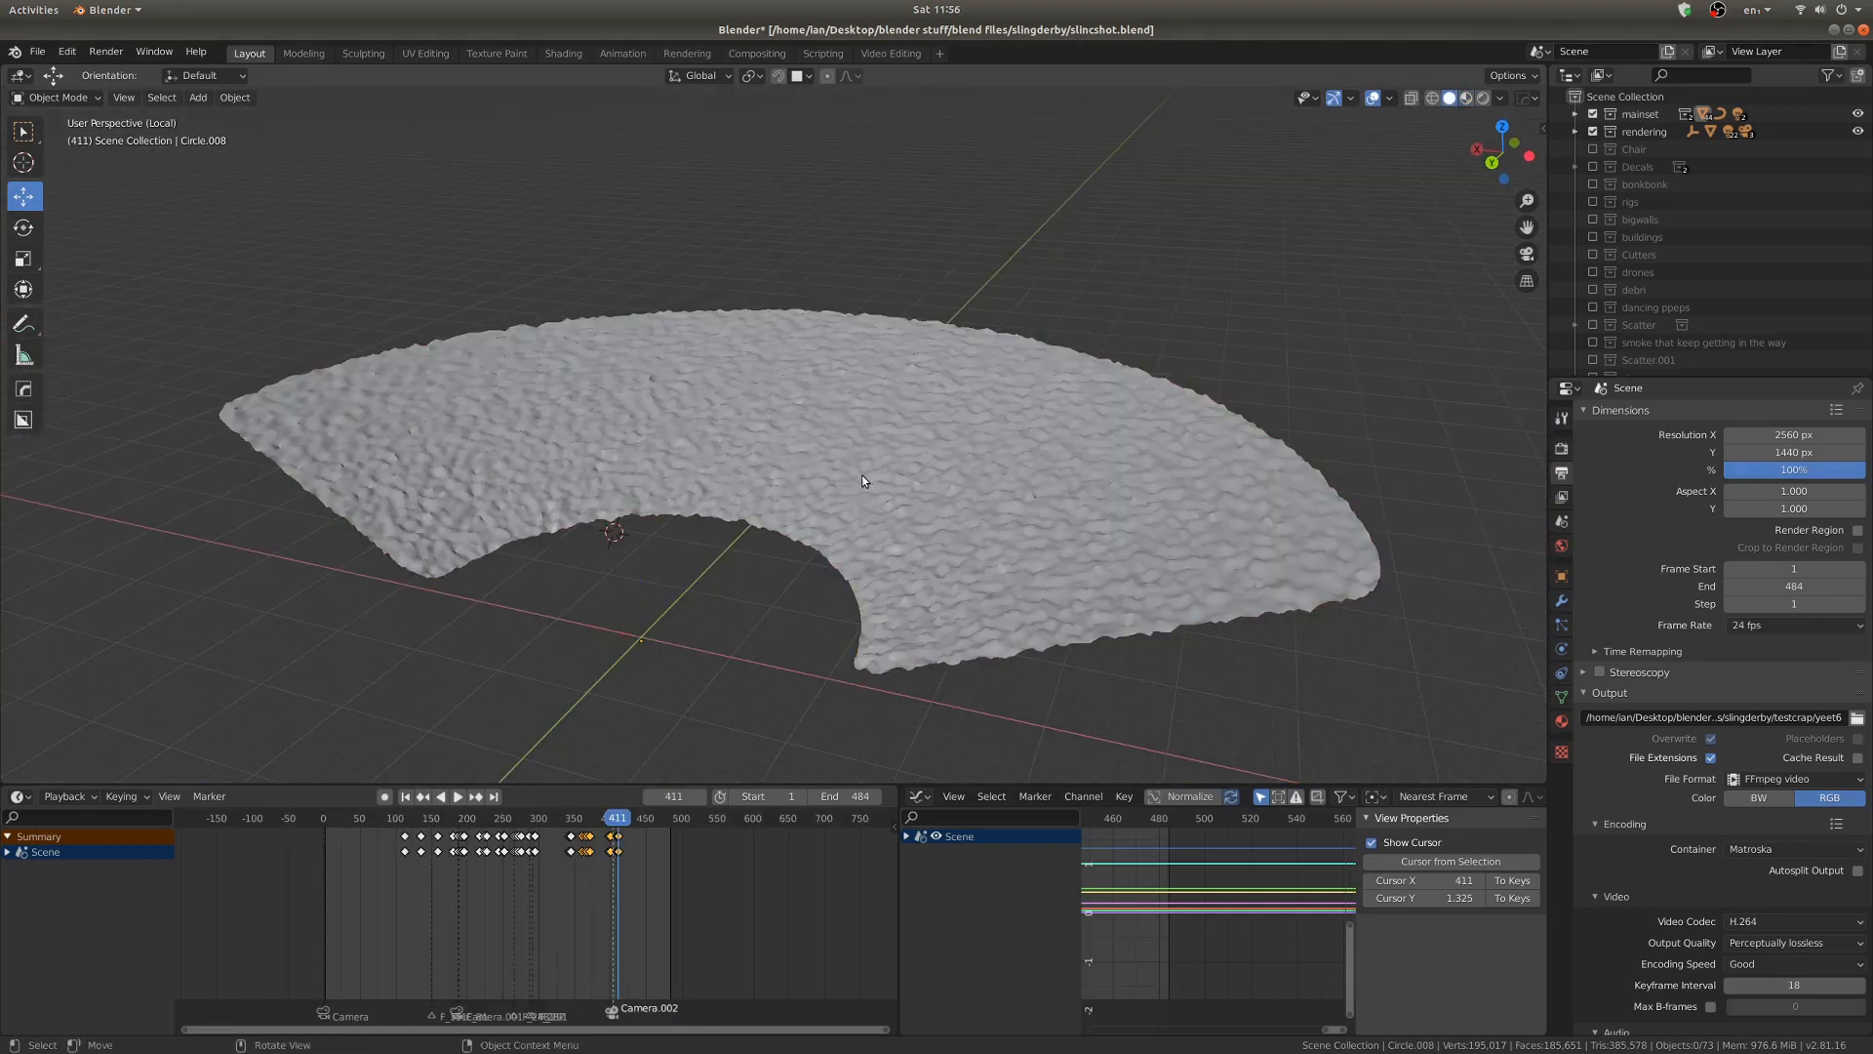
scroll(897, 496, up, 4)
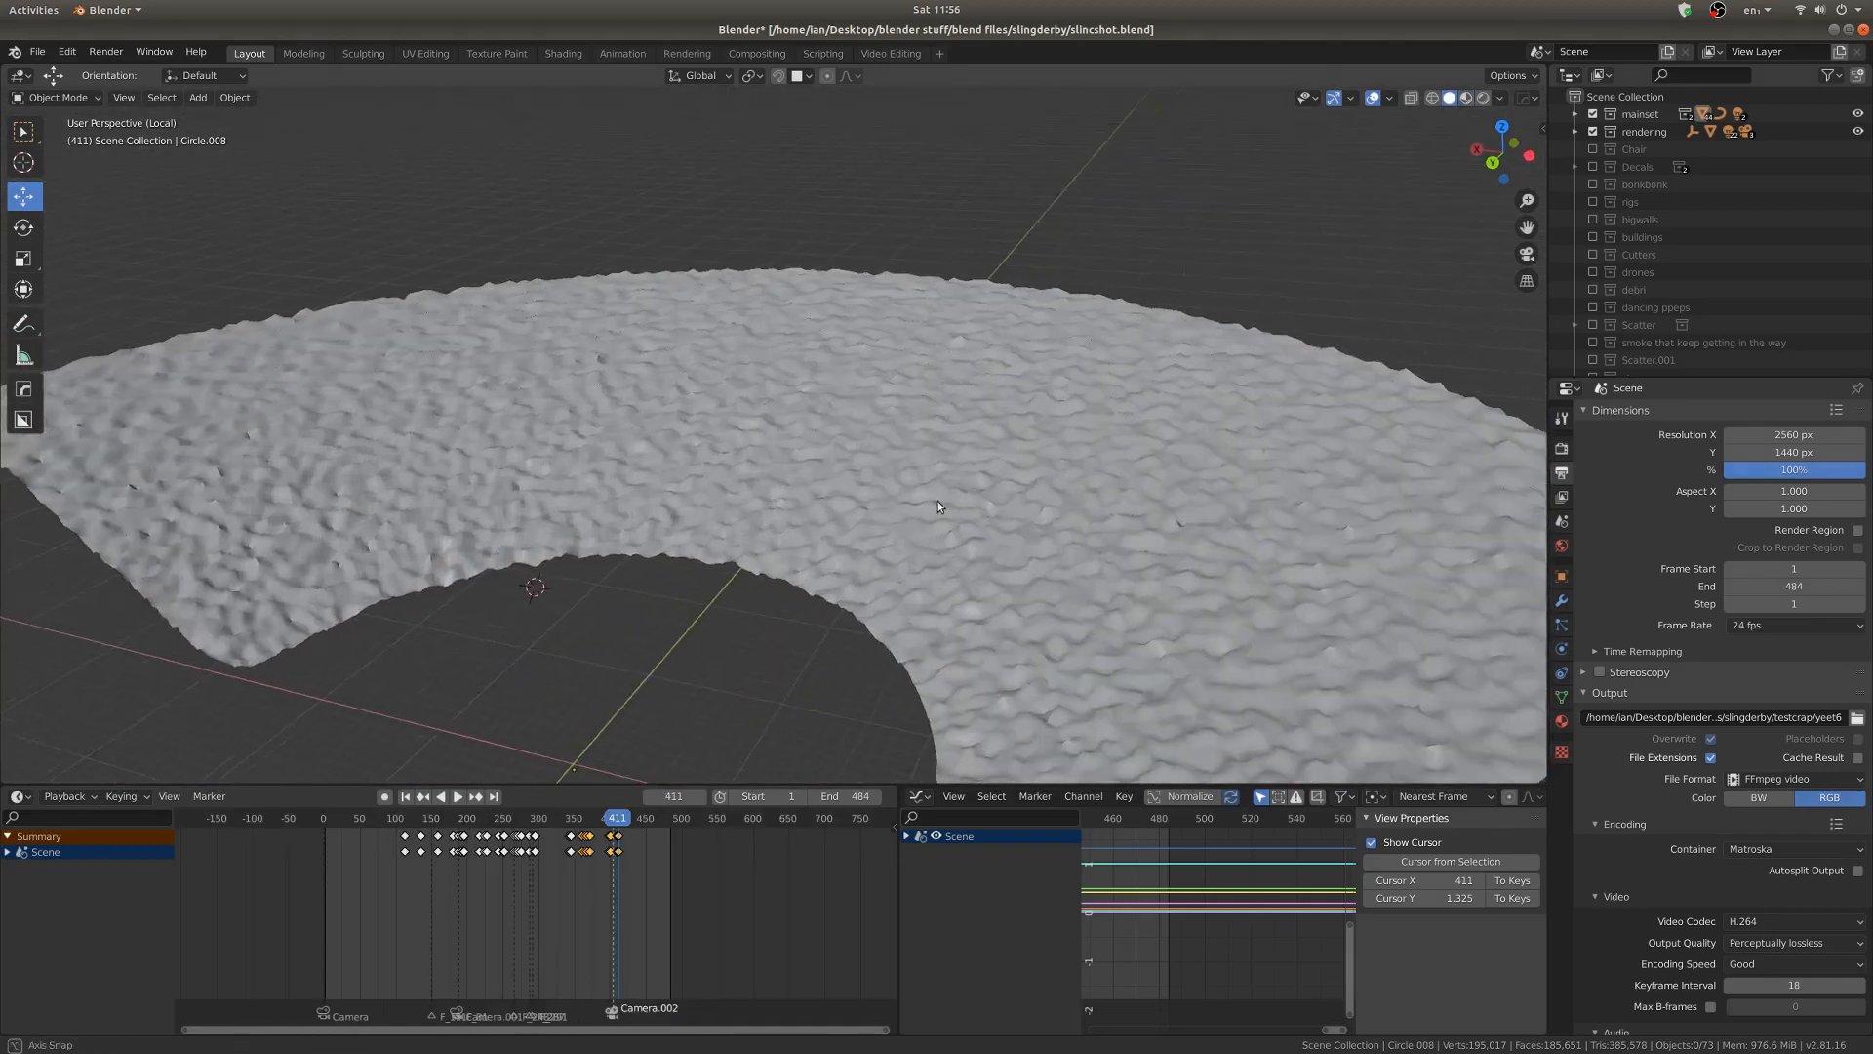
scroll(812, 524, up, 4)
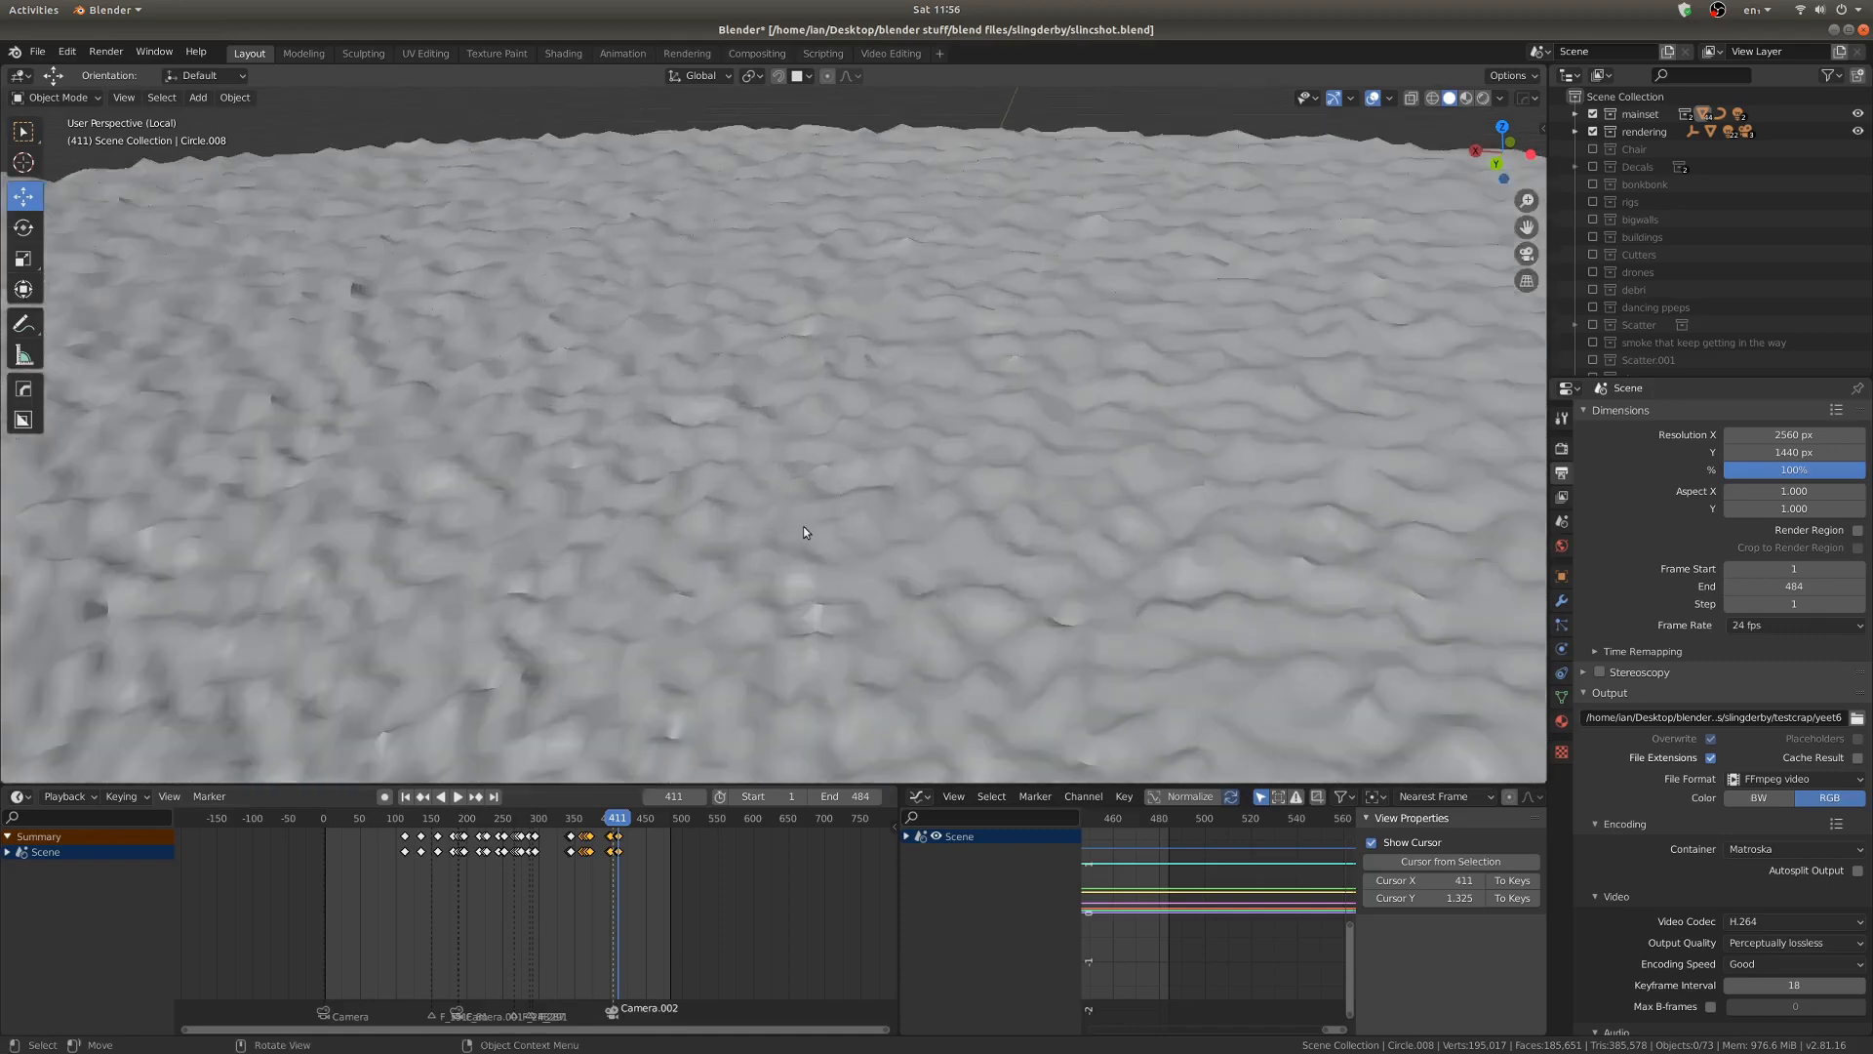
key(z)
click(527, 464)
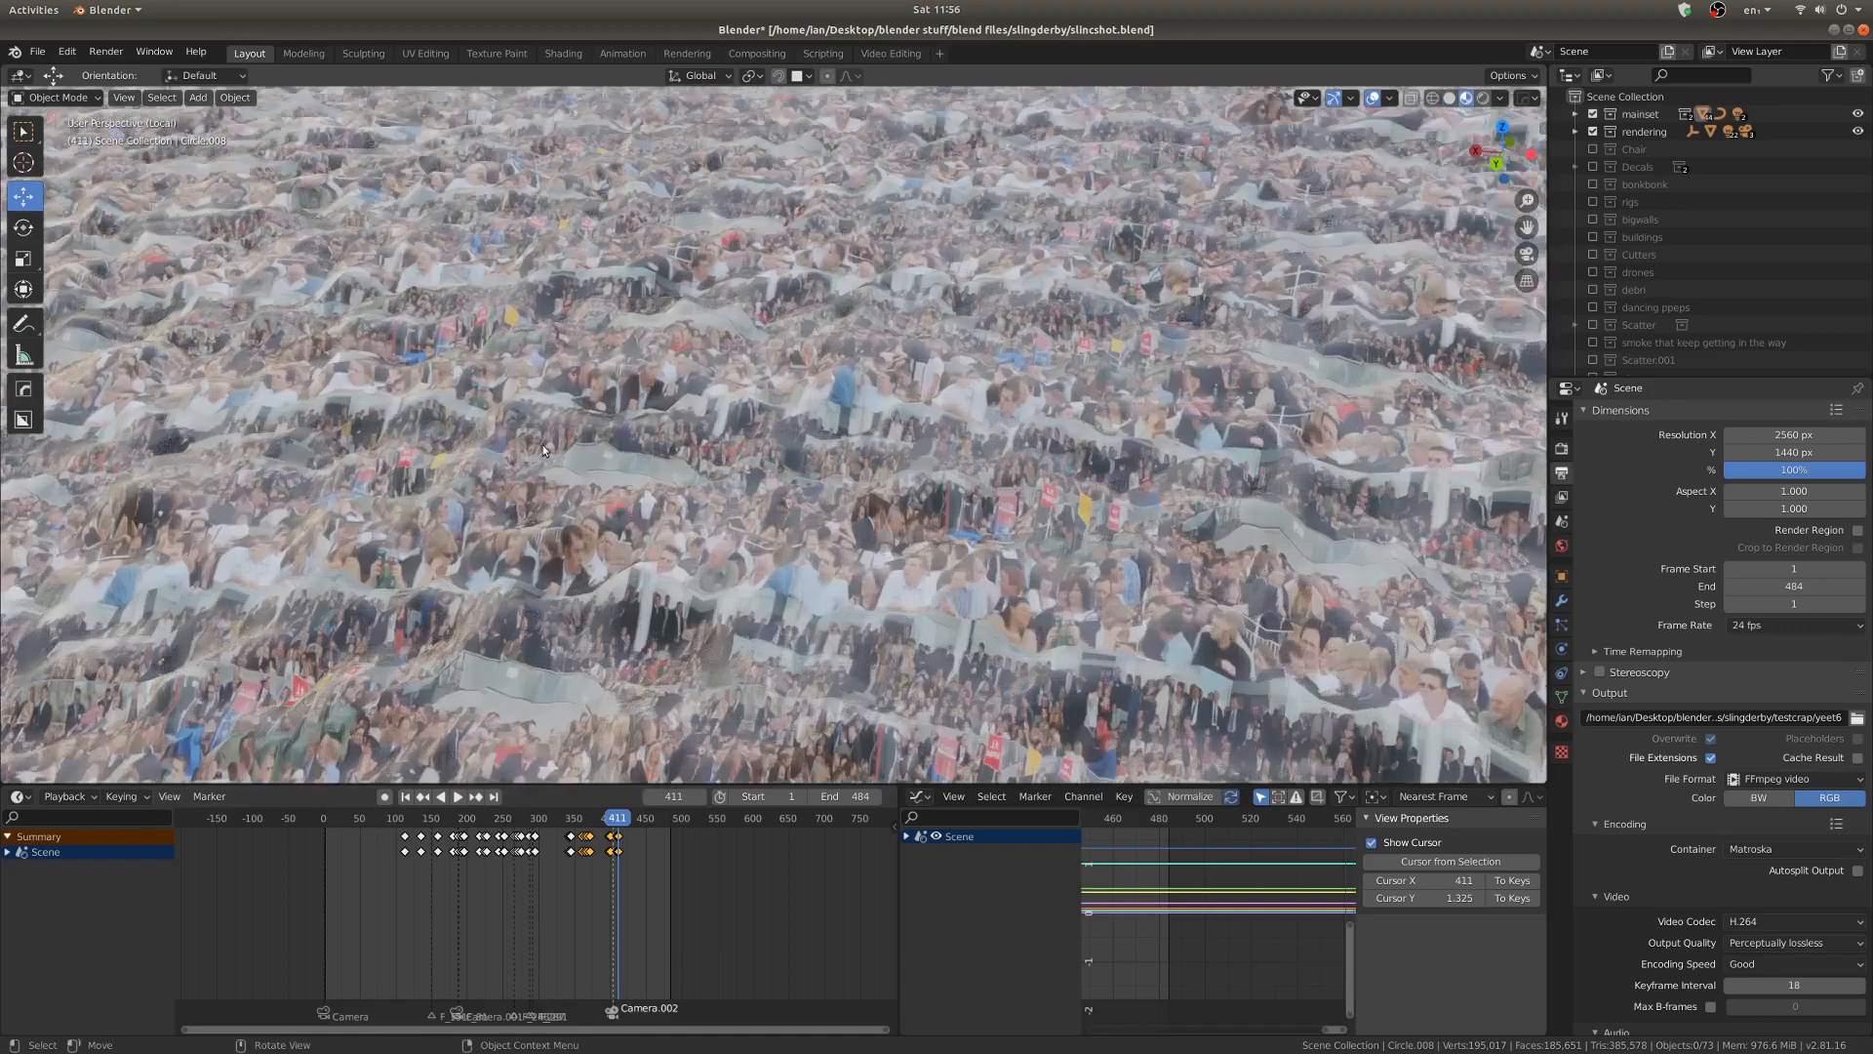
scroll(528, 426, down, 10)
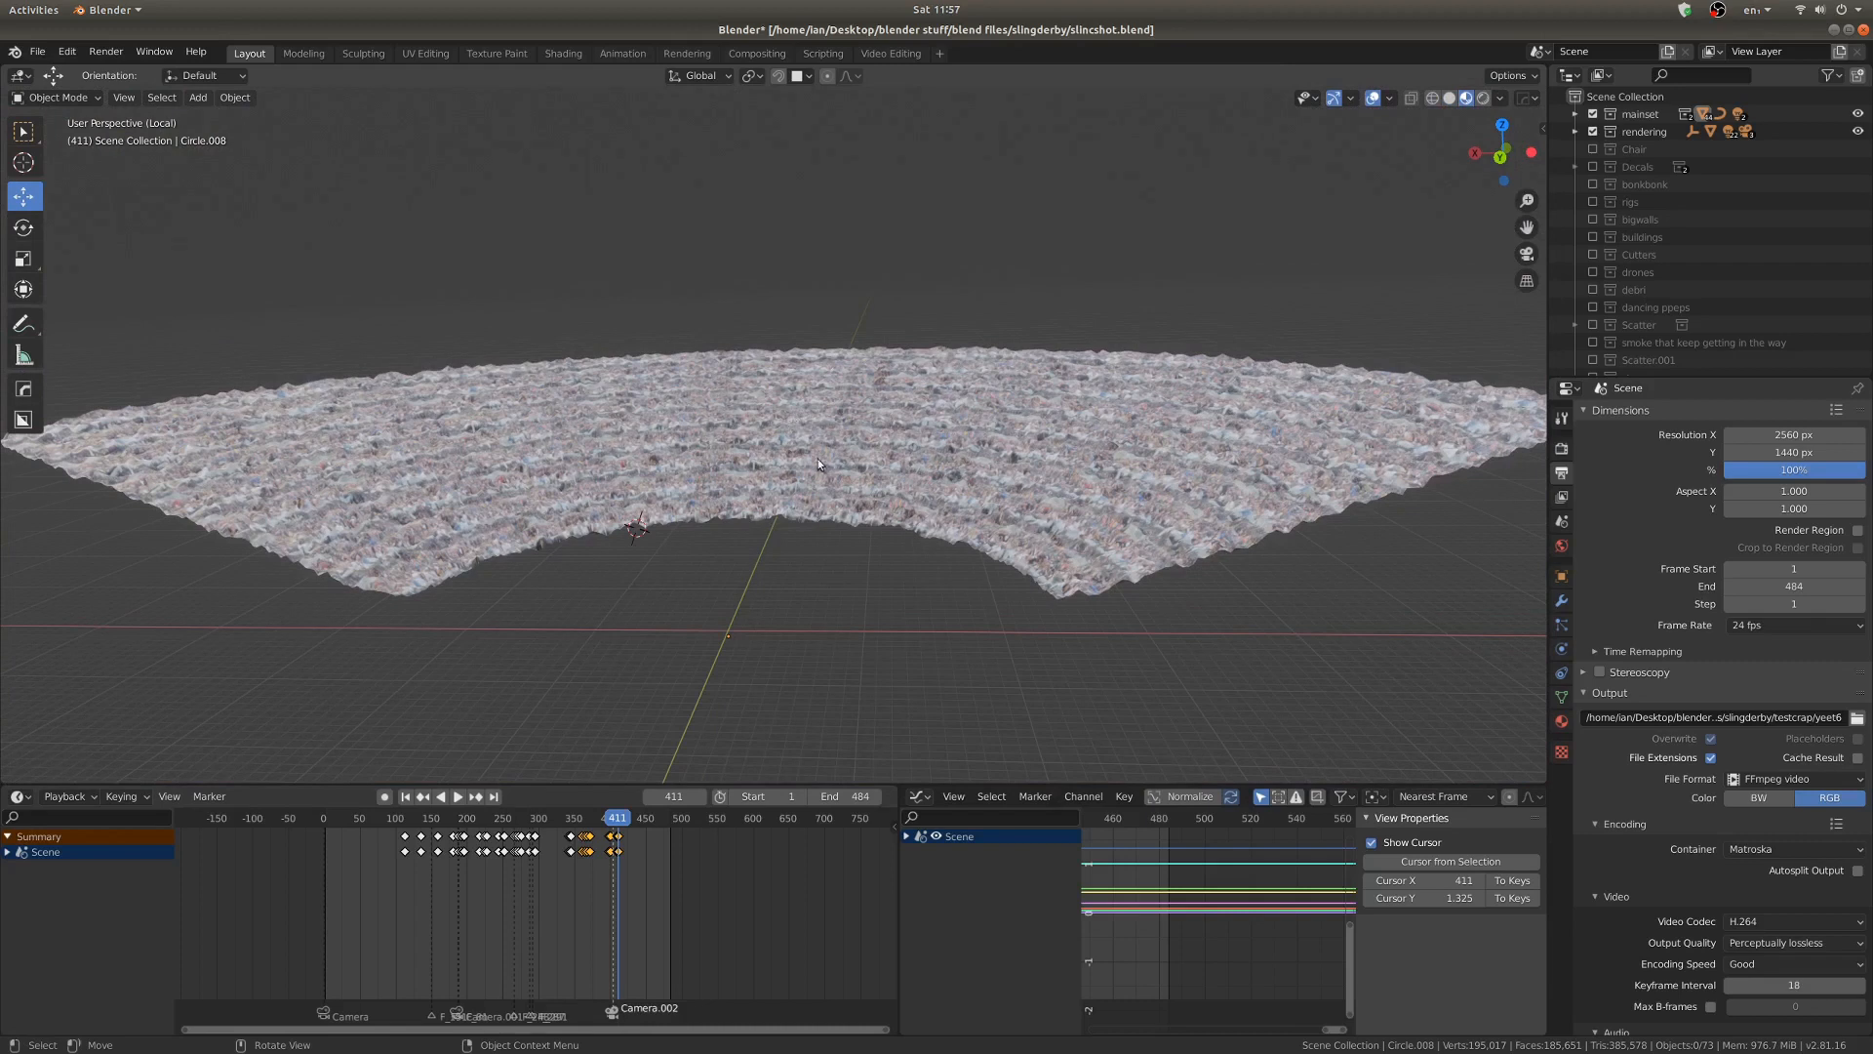
drag(509, 817, 570, 817)
Start a new file without saving the current one and delete all the default objects
click(37, 51)
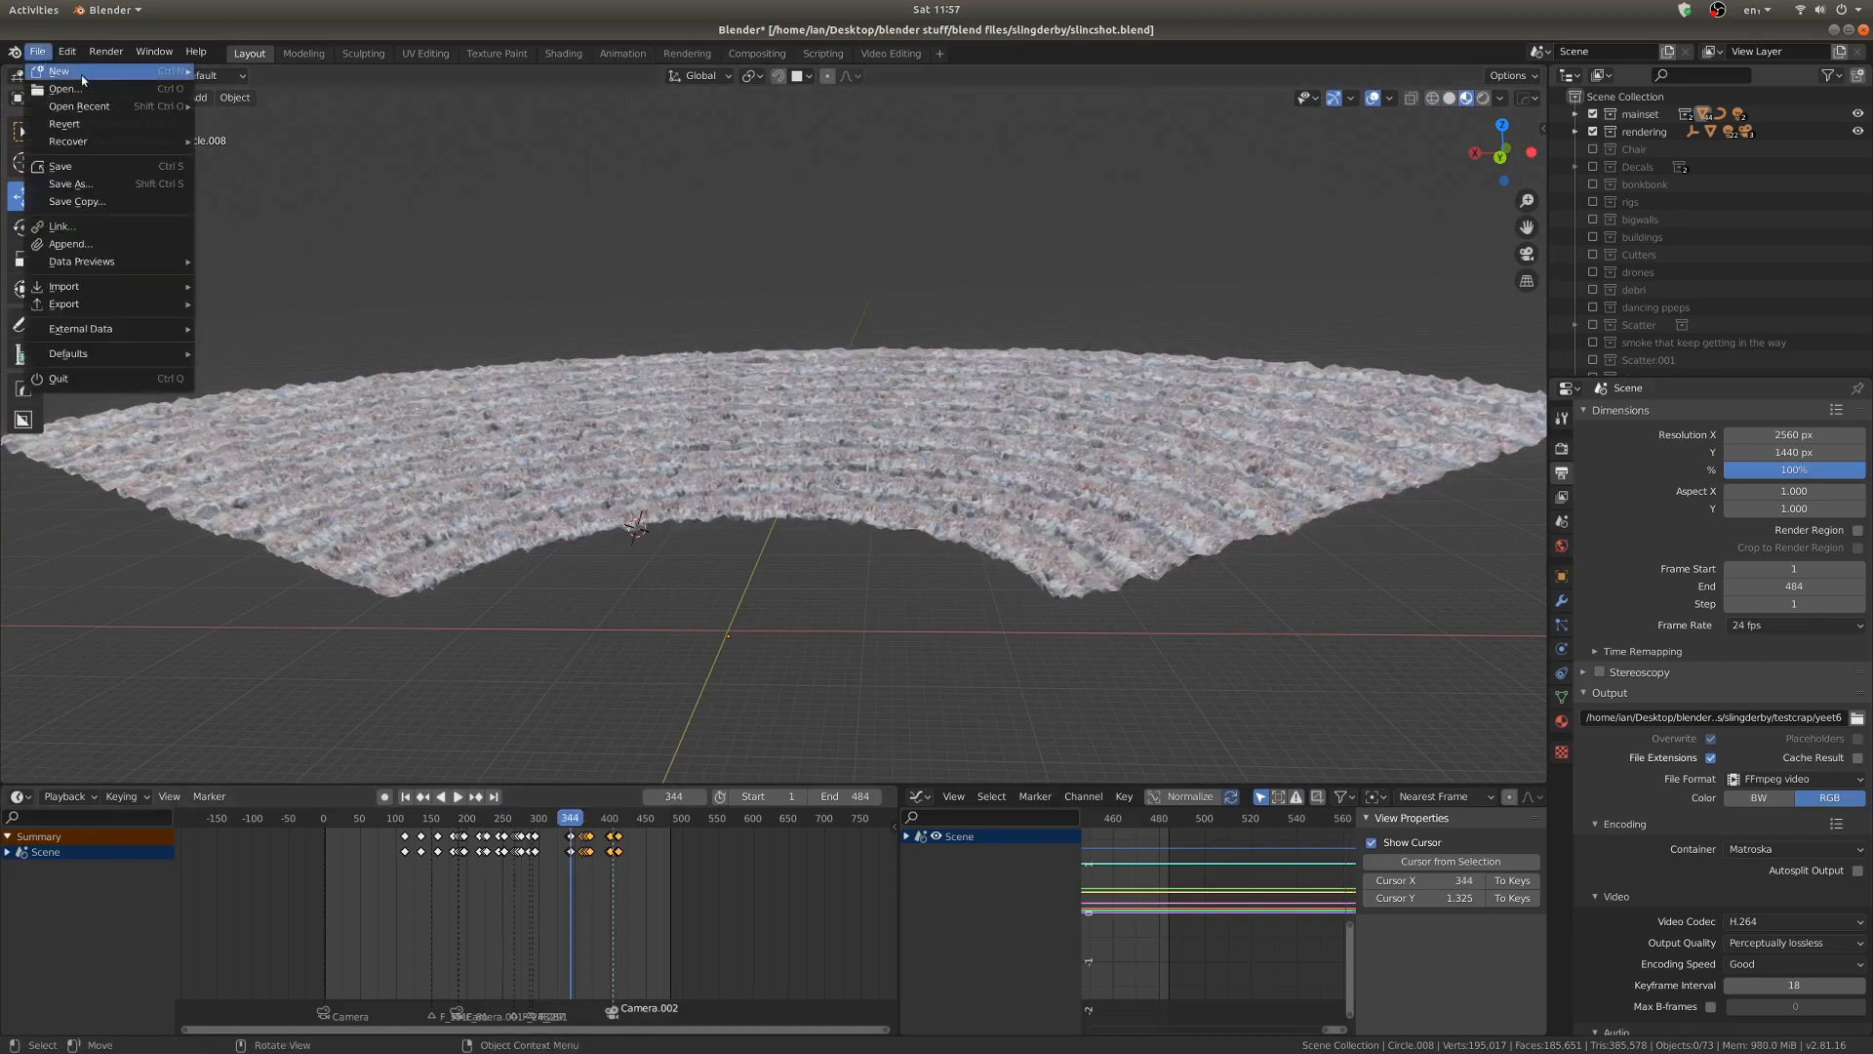
mouse_move(83, 76)
click(276, 76)
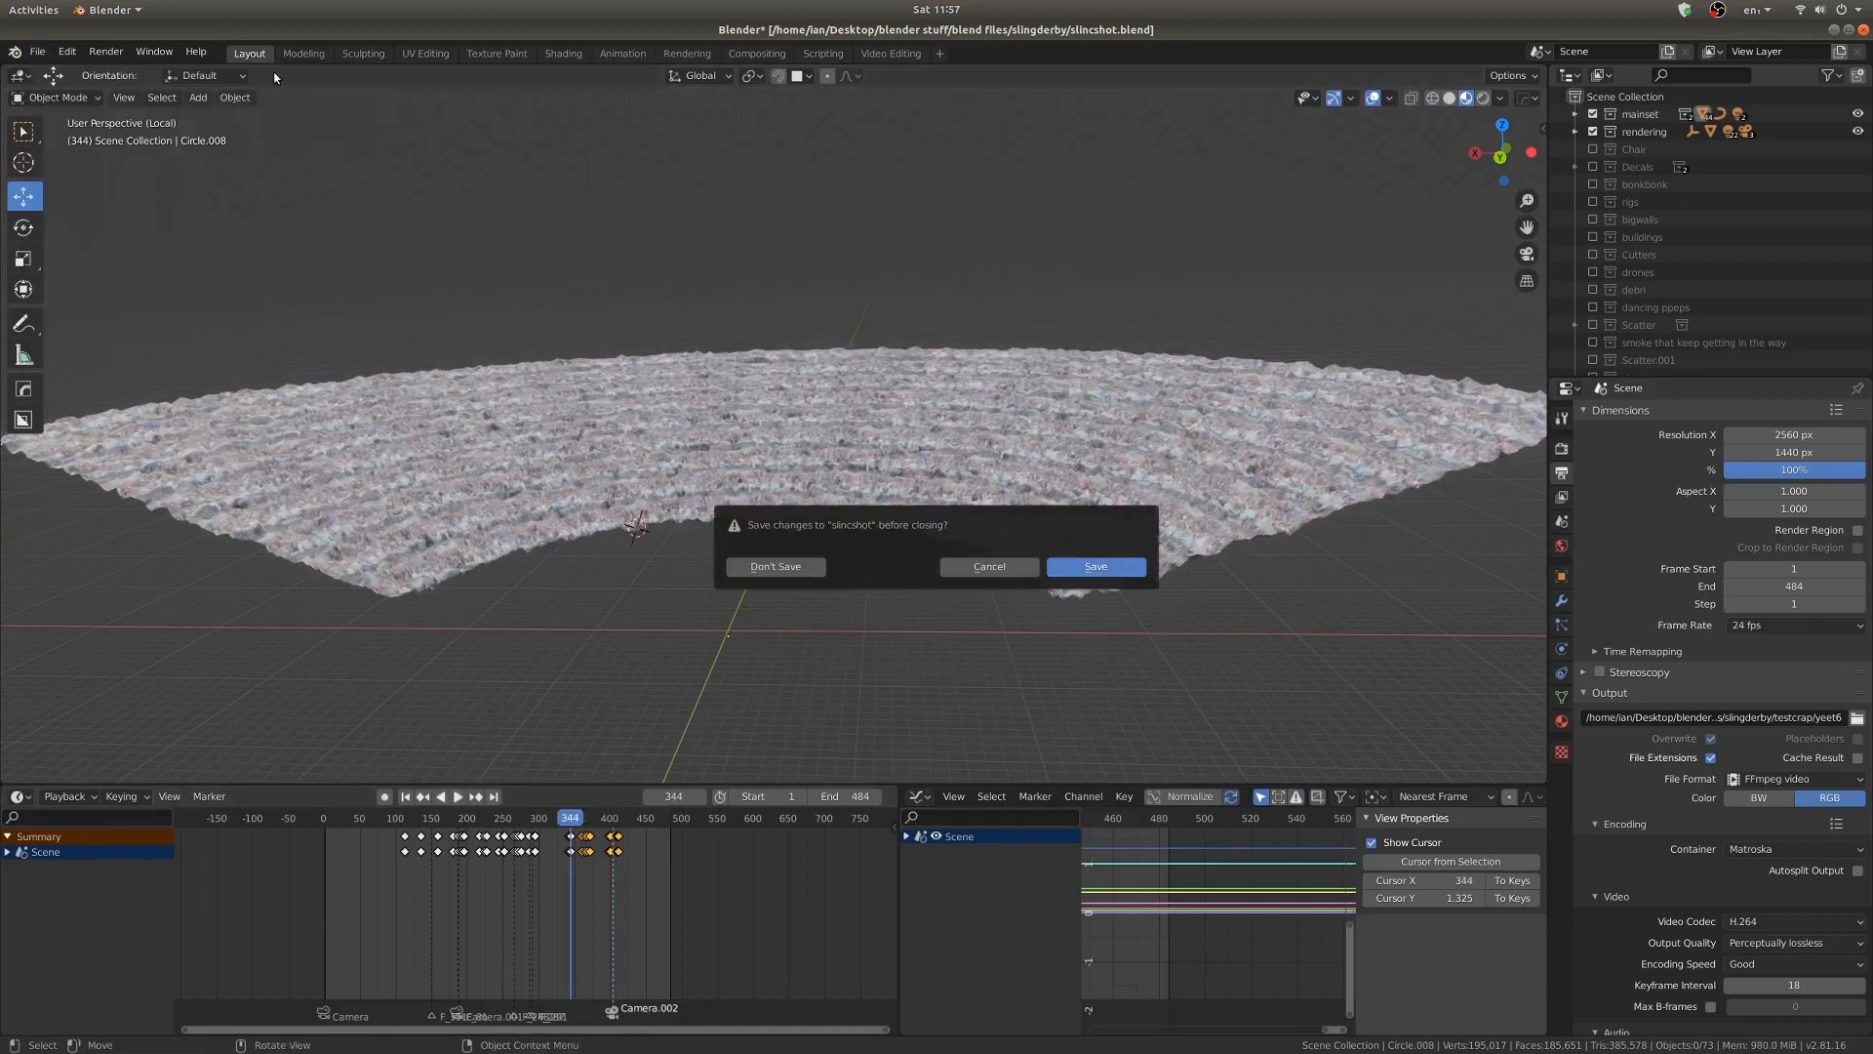
click(760, 568)
key(a)
key(x)
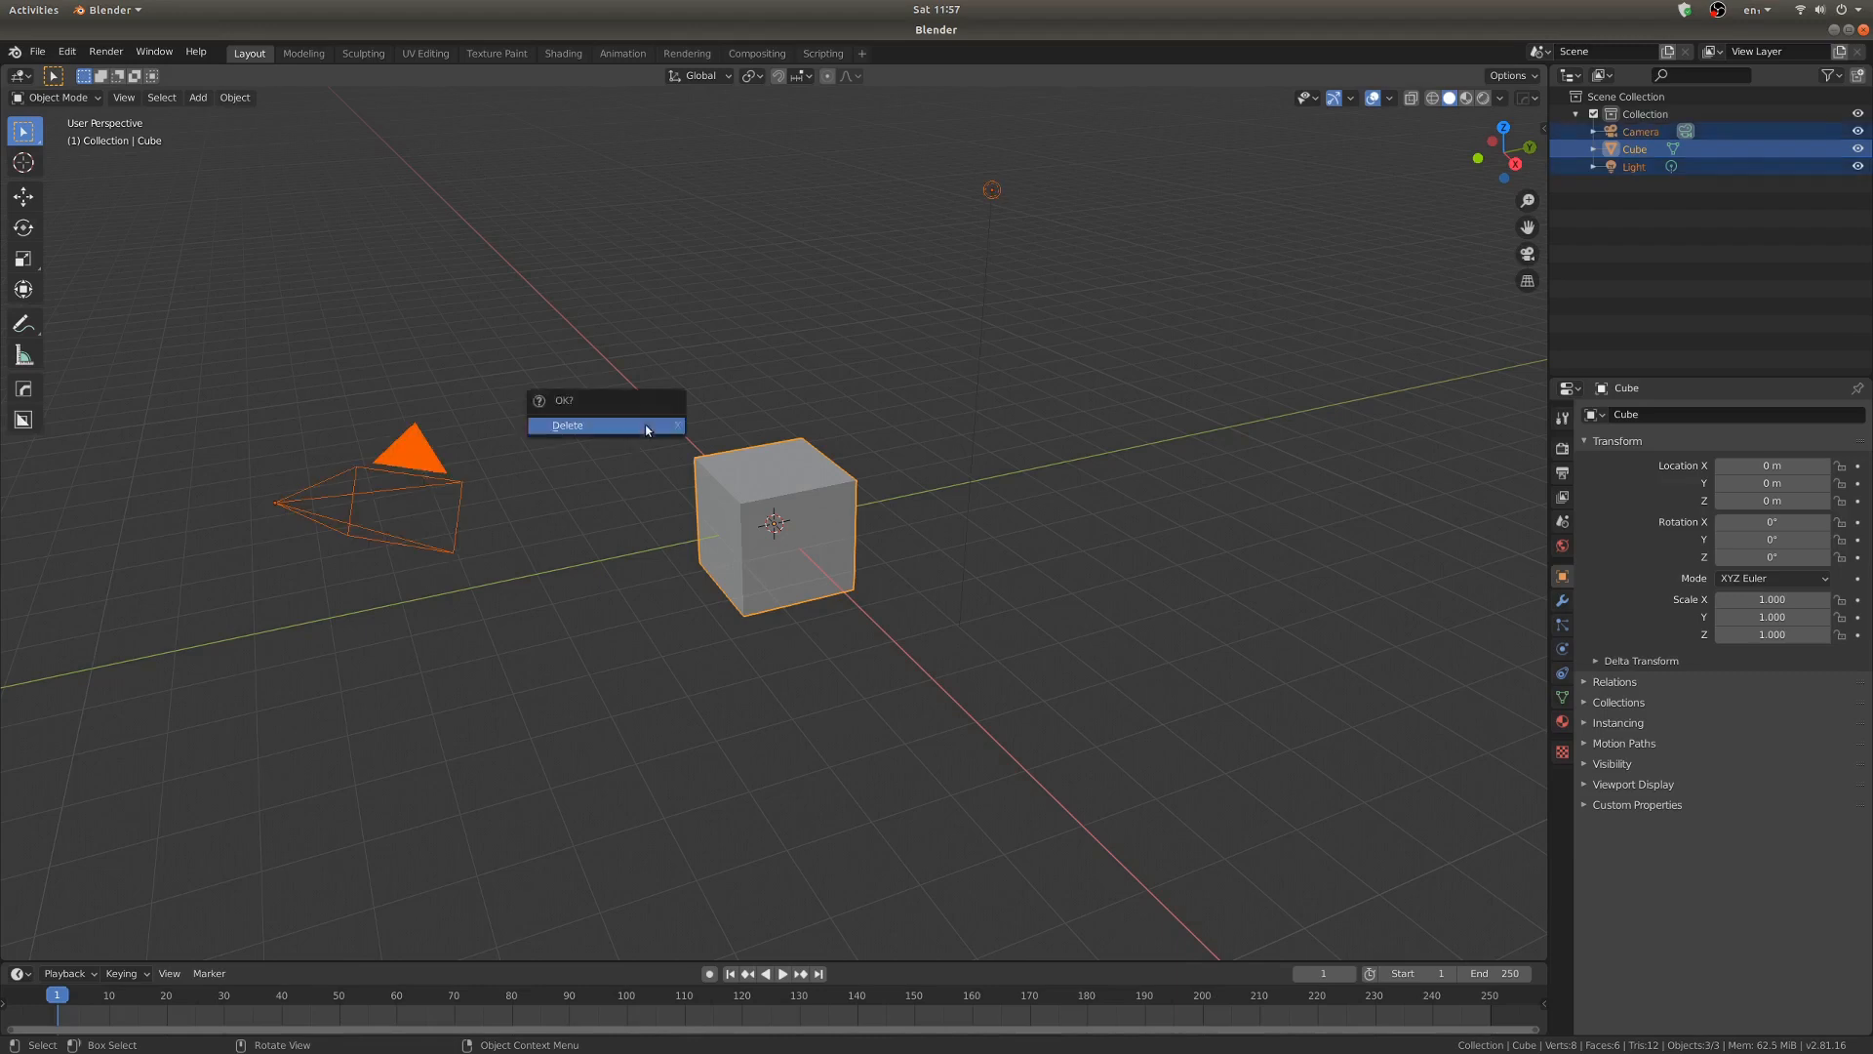
click(646, 431)
Add a plane at the origin and scale it up to about 2.687
key(shift+a)
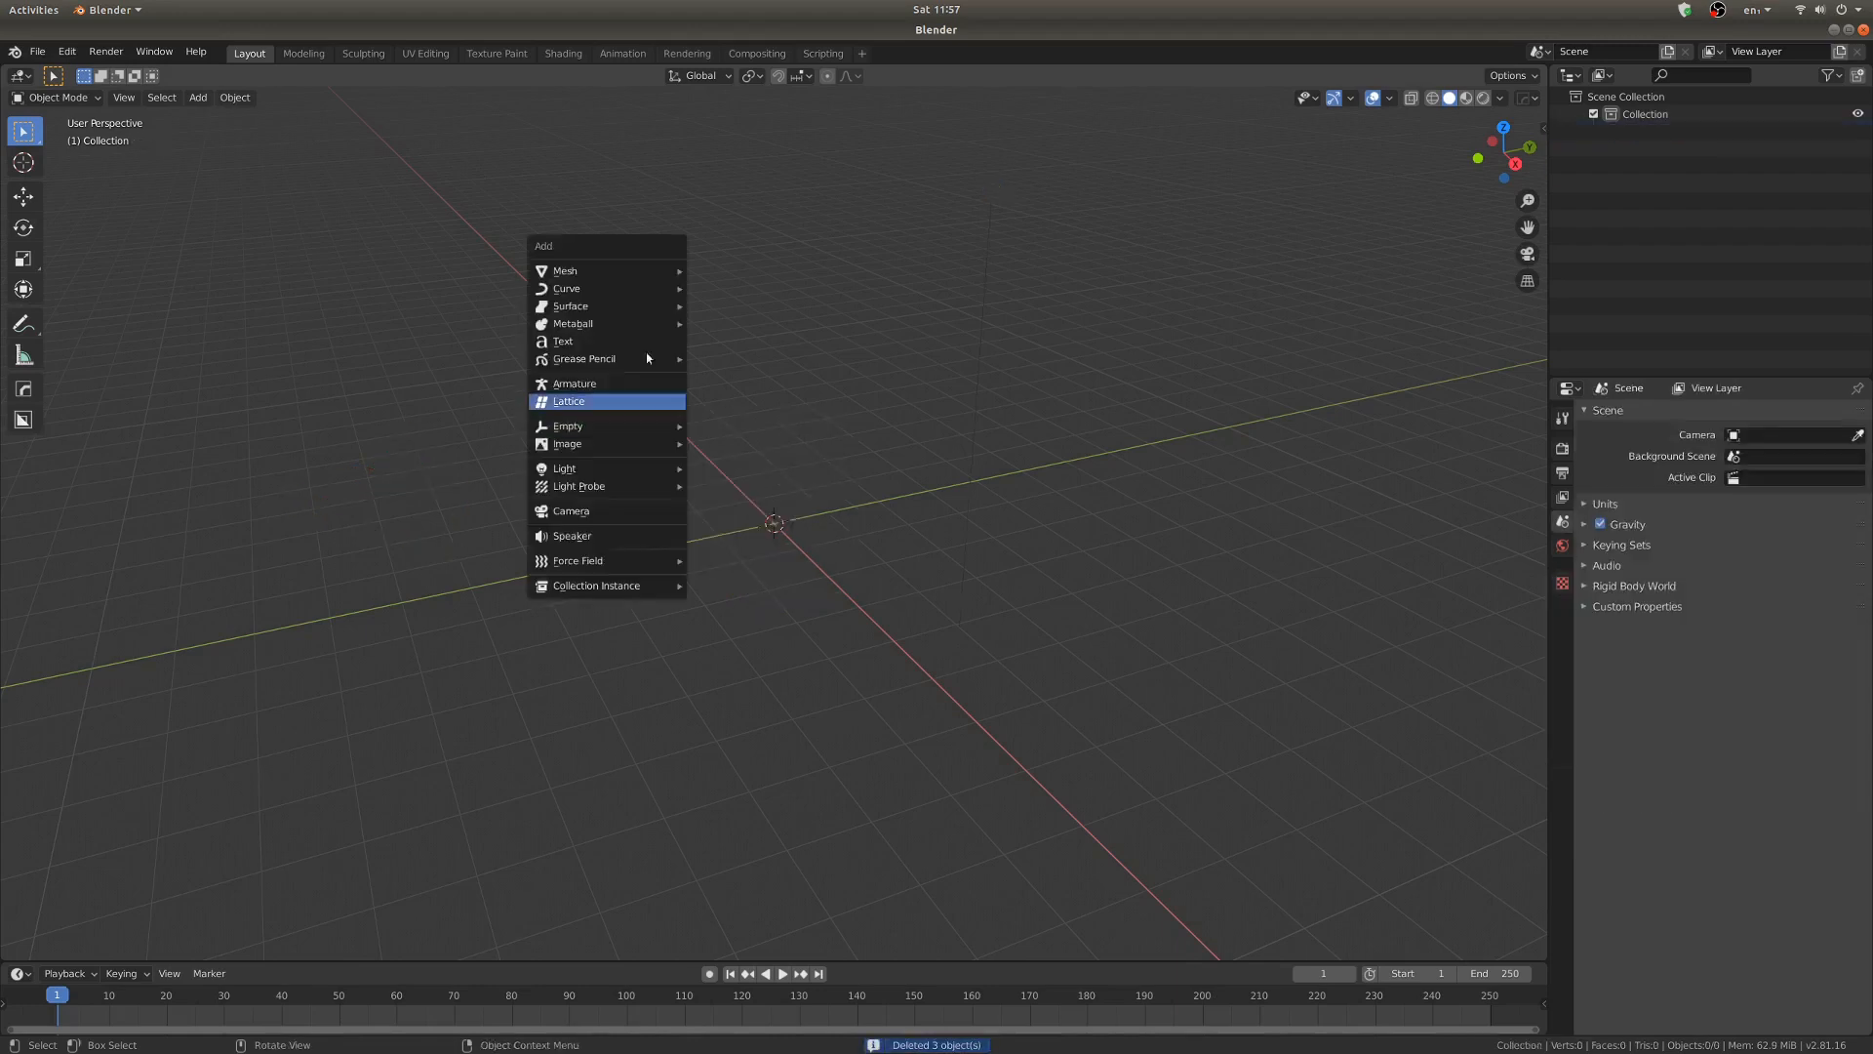
mouse_move(644, 270)
click(712, 272)
key(s)
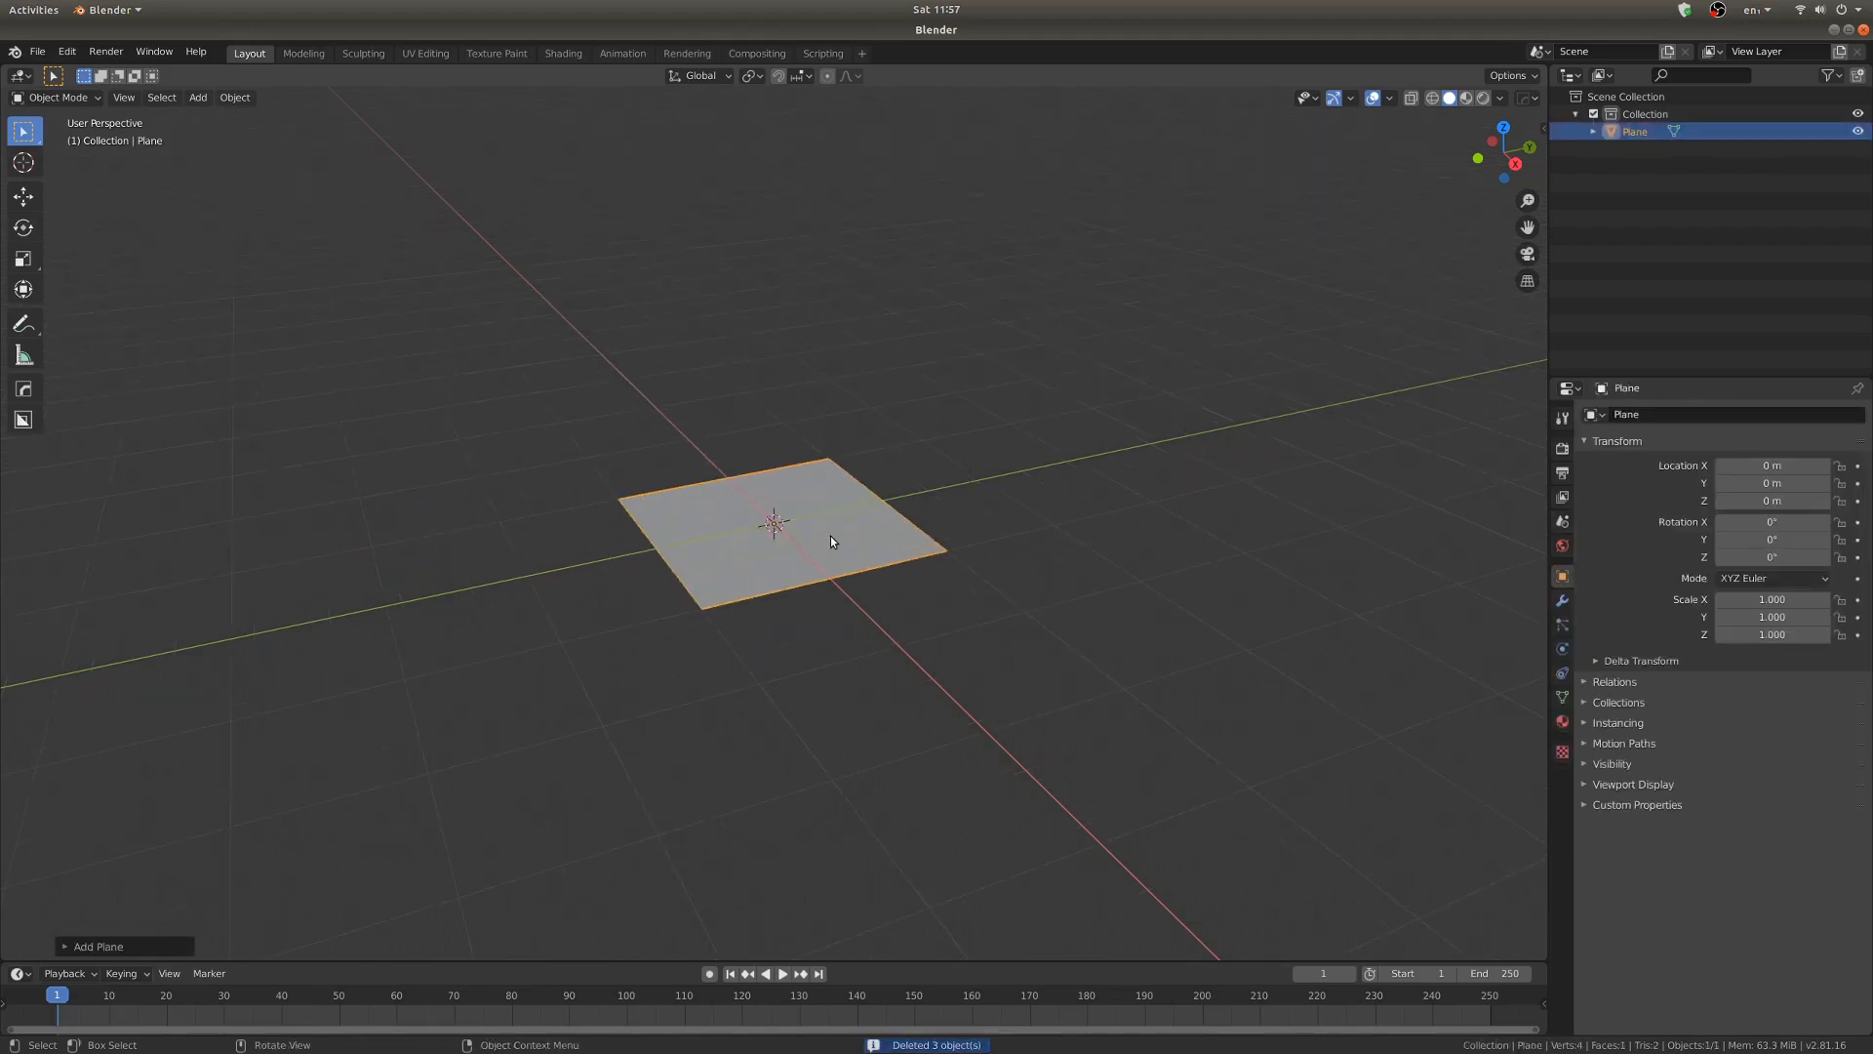
click(932, 535)
Enter Edit Mode on the plane and unwrap its UVs
key(ctrl+Tab)
click(656, 620)
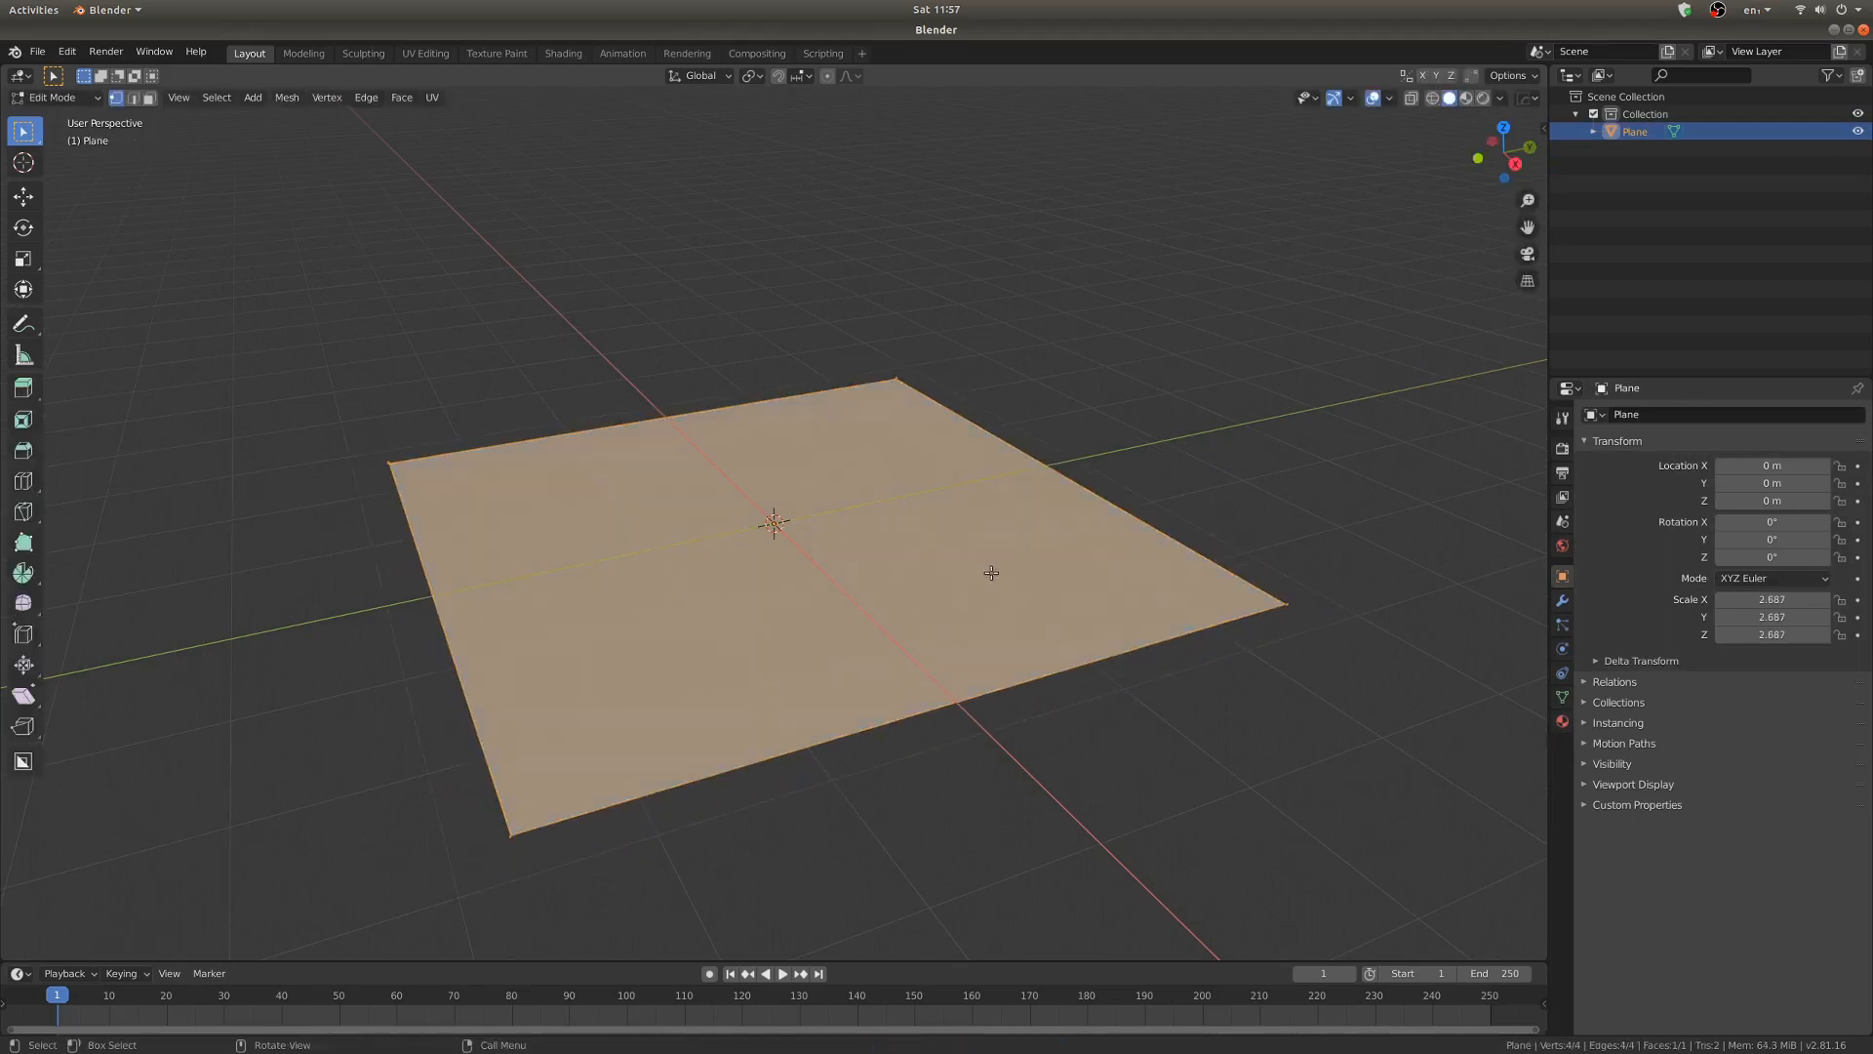
key(u)
click(954, 552)
Subdivide the plane repeatedly into a 32 by 32 face grid and return to Object Mode
right_click(806, 577)
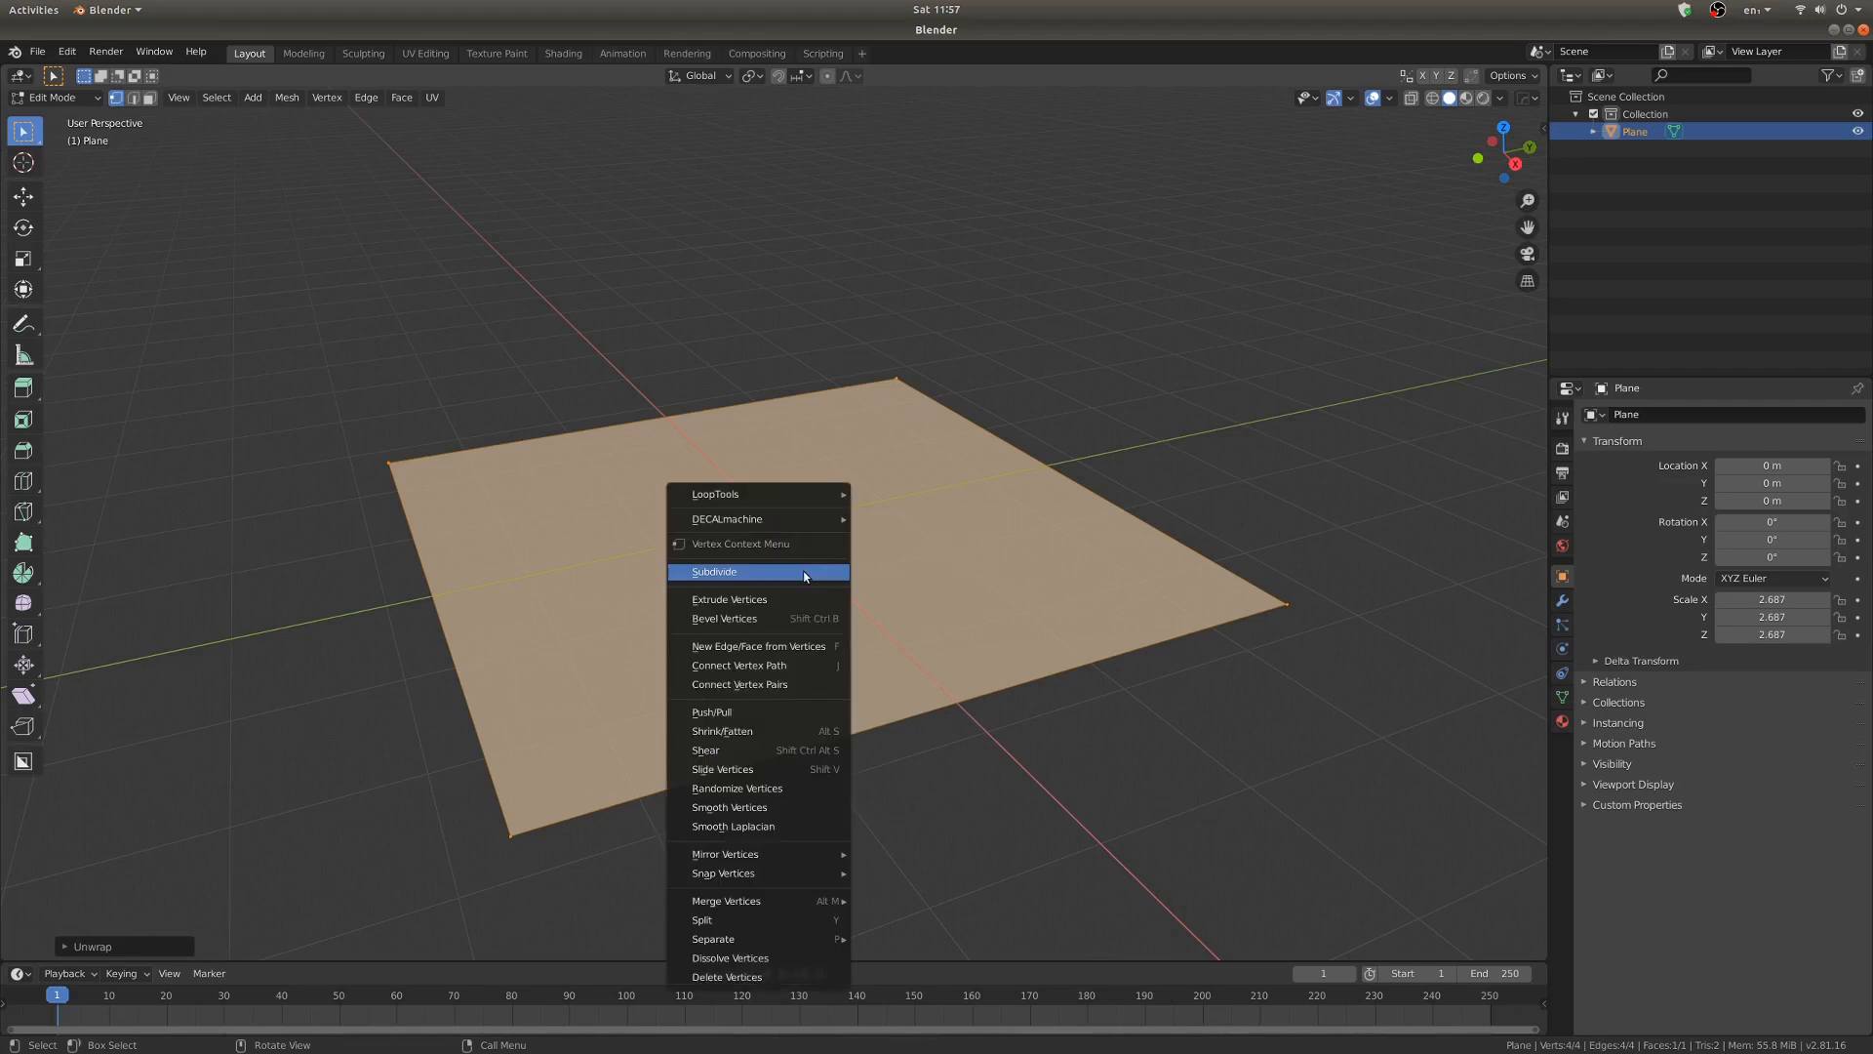
click(806, 574)
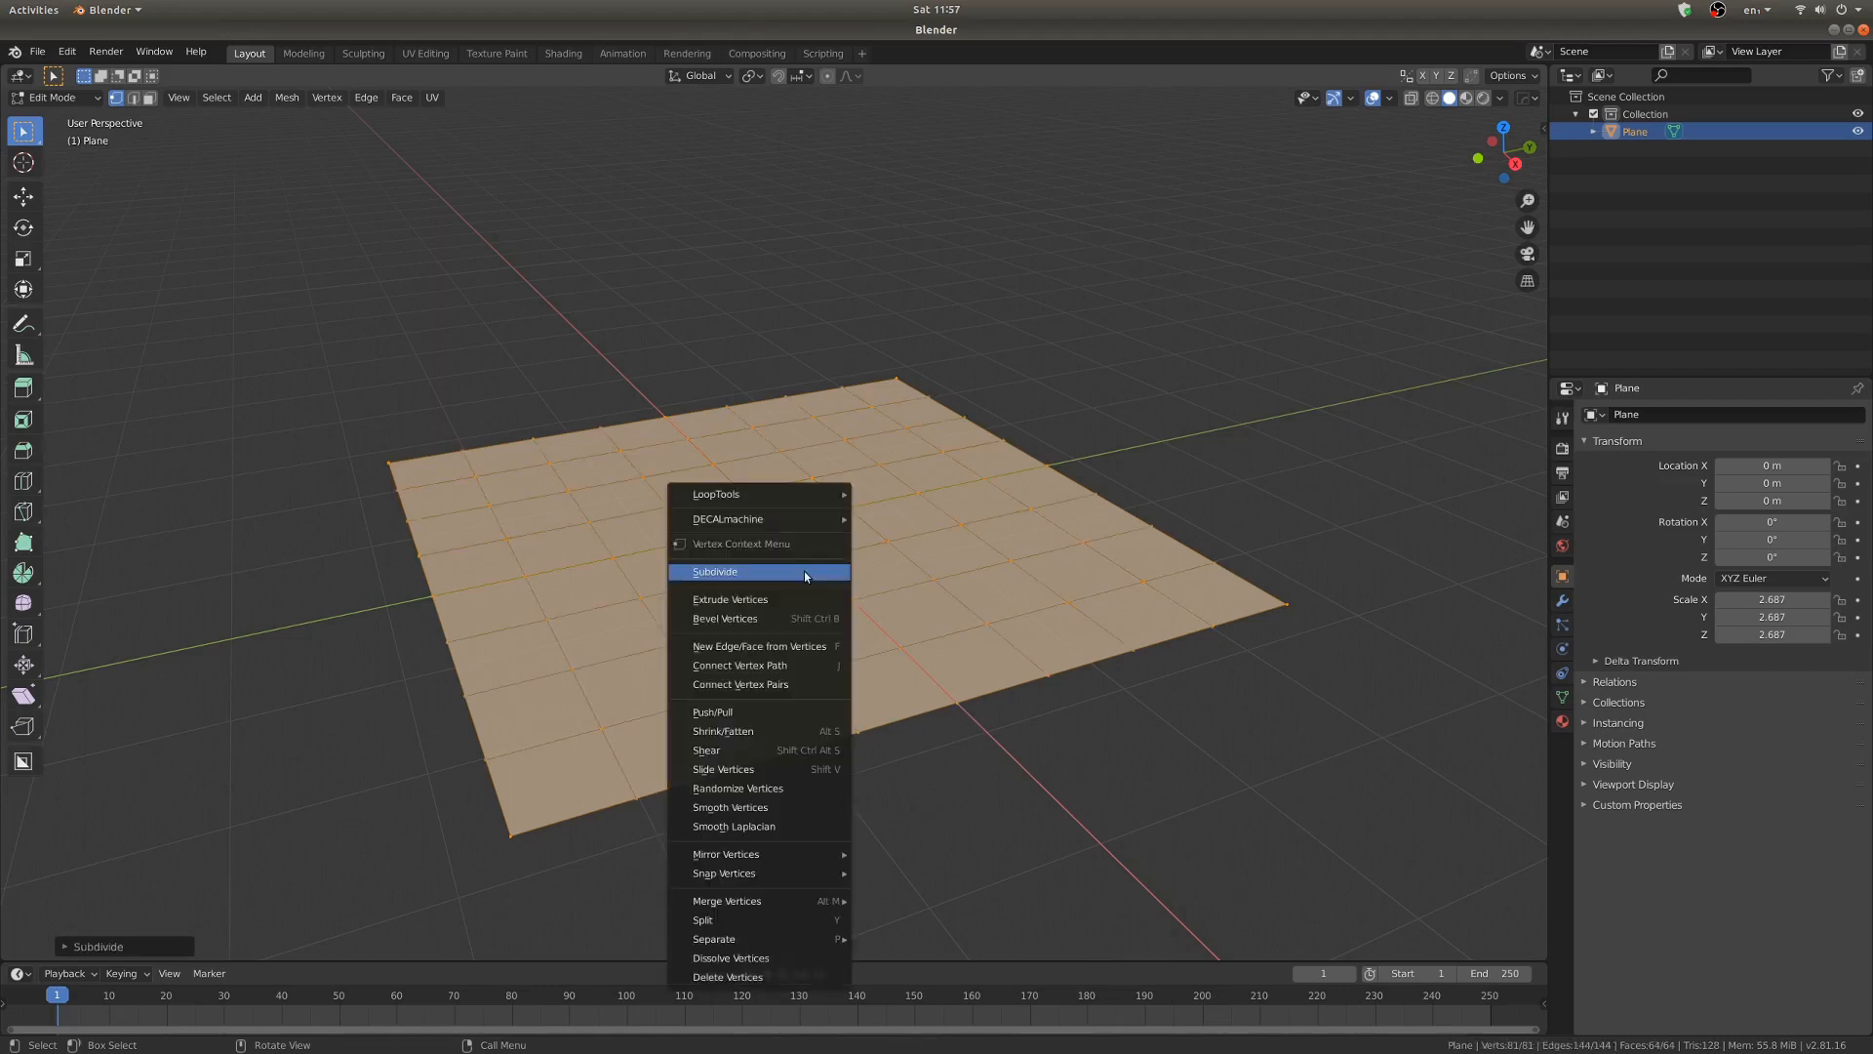
click(803, 573)
right_click(804, 573)
click(804, 573)
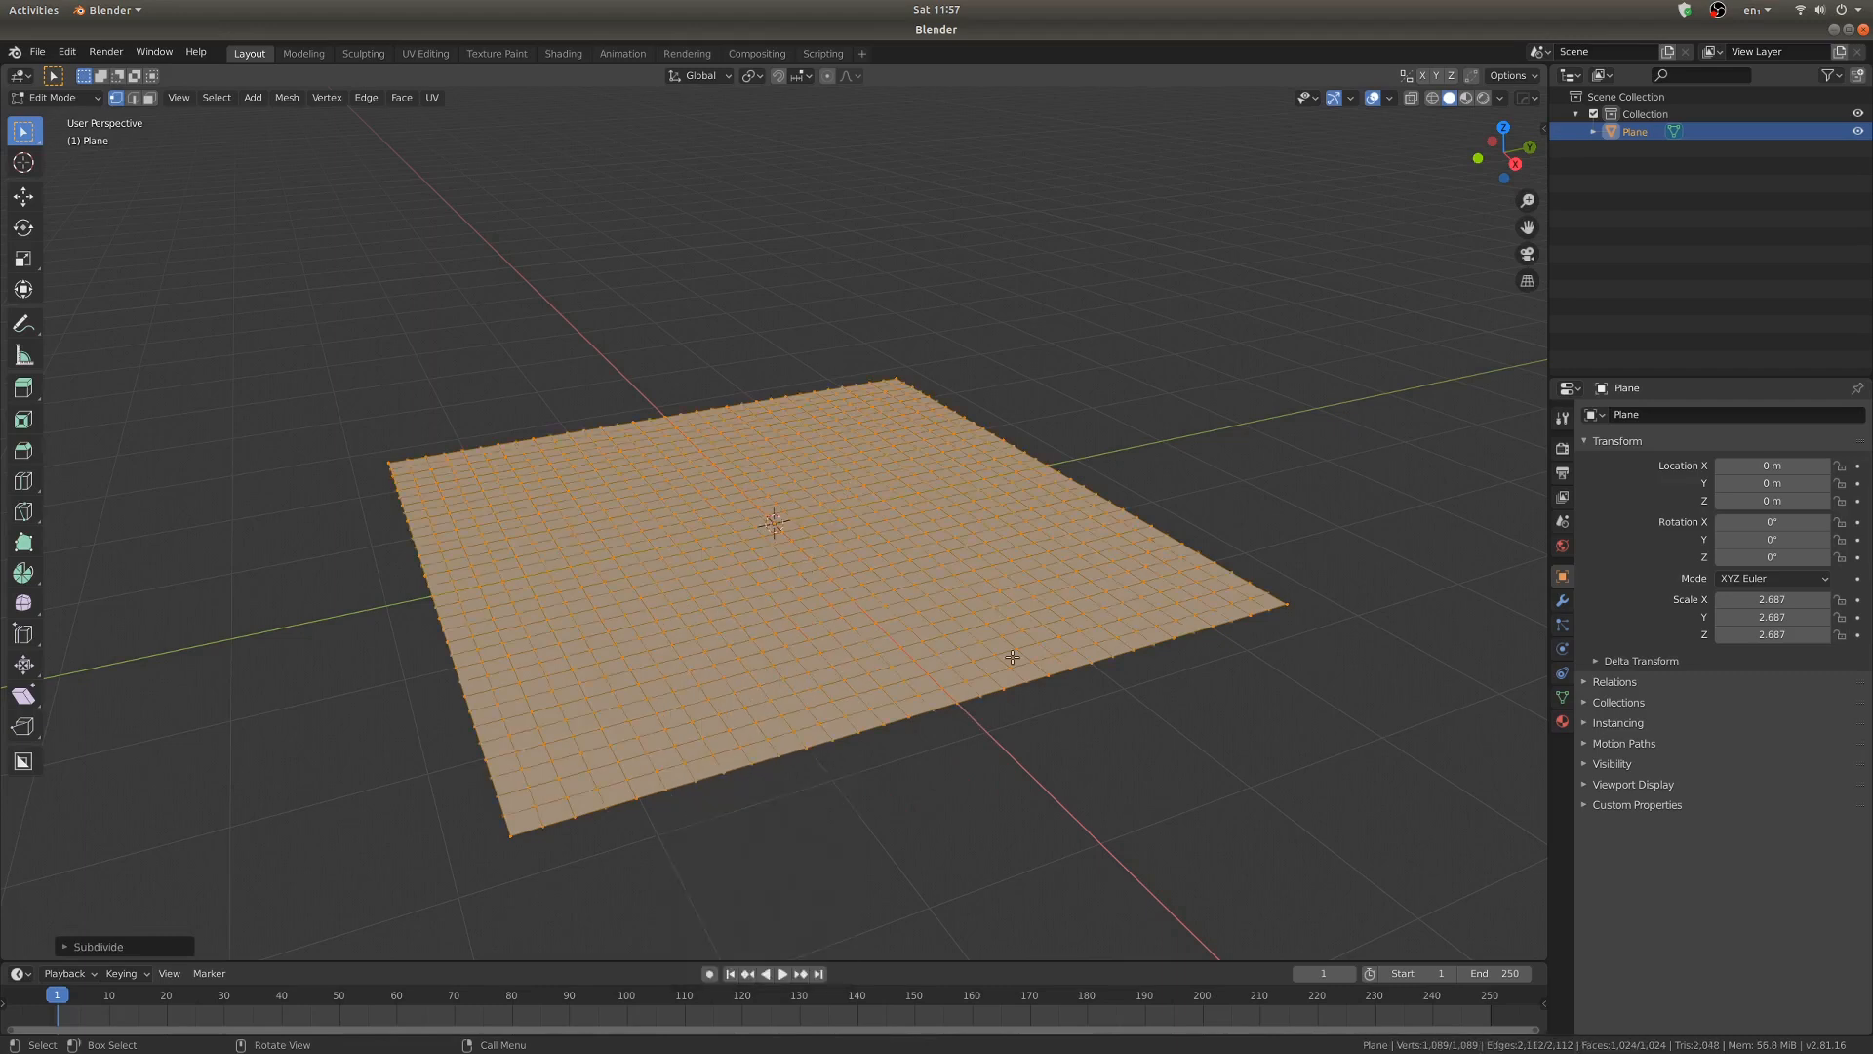
key(ctrl+Tab)
click(671, 613)
Add a Subdivision Surface modifier to the plane and set it to Simple
middle_drag(683, 574, 706, 561)
scroll(706, 562, up, 1)
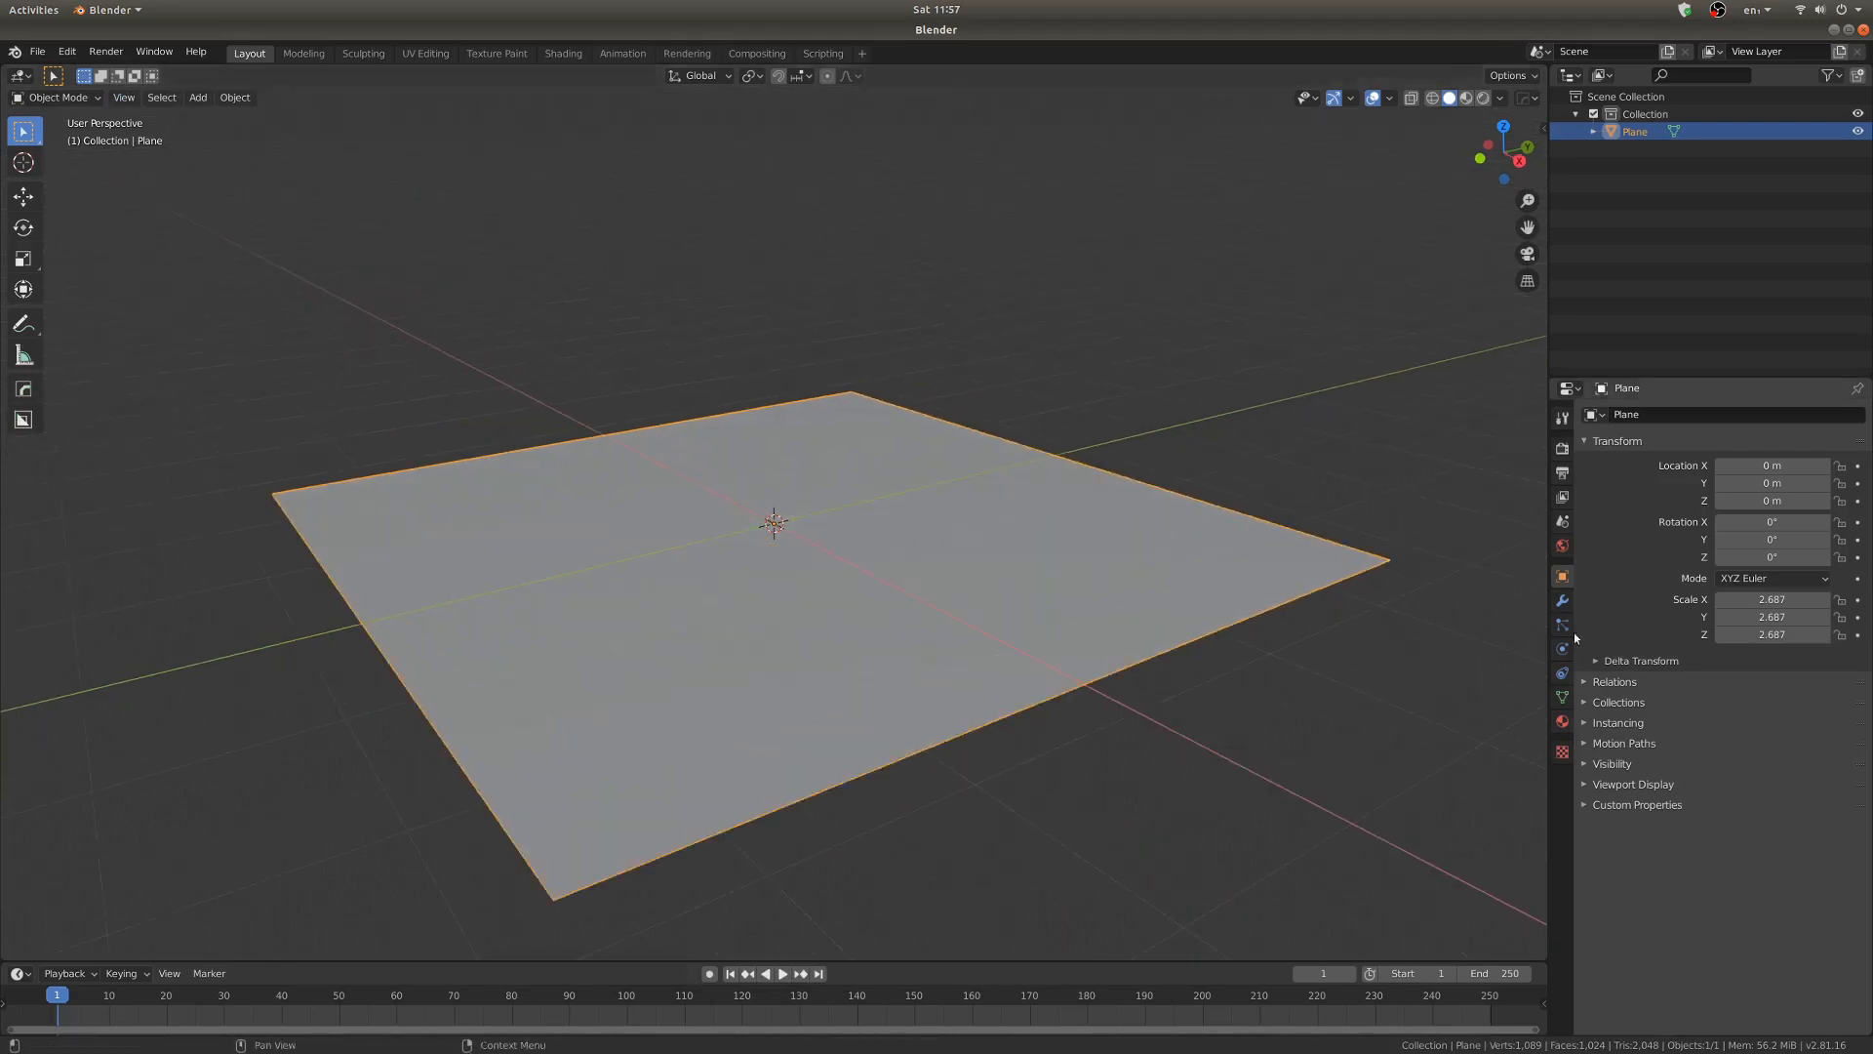
click(1563, 602)
click(1684, 407)
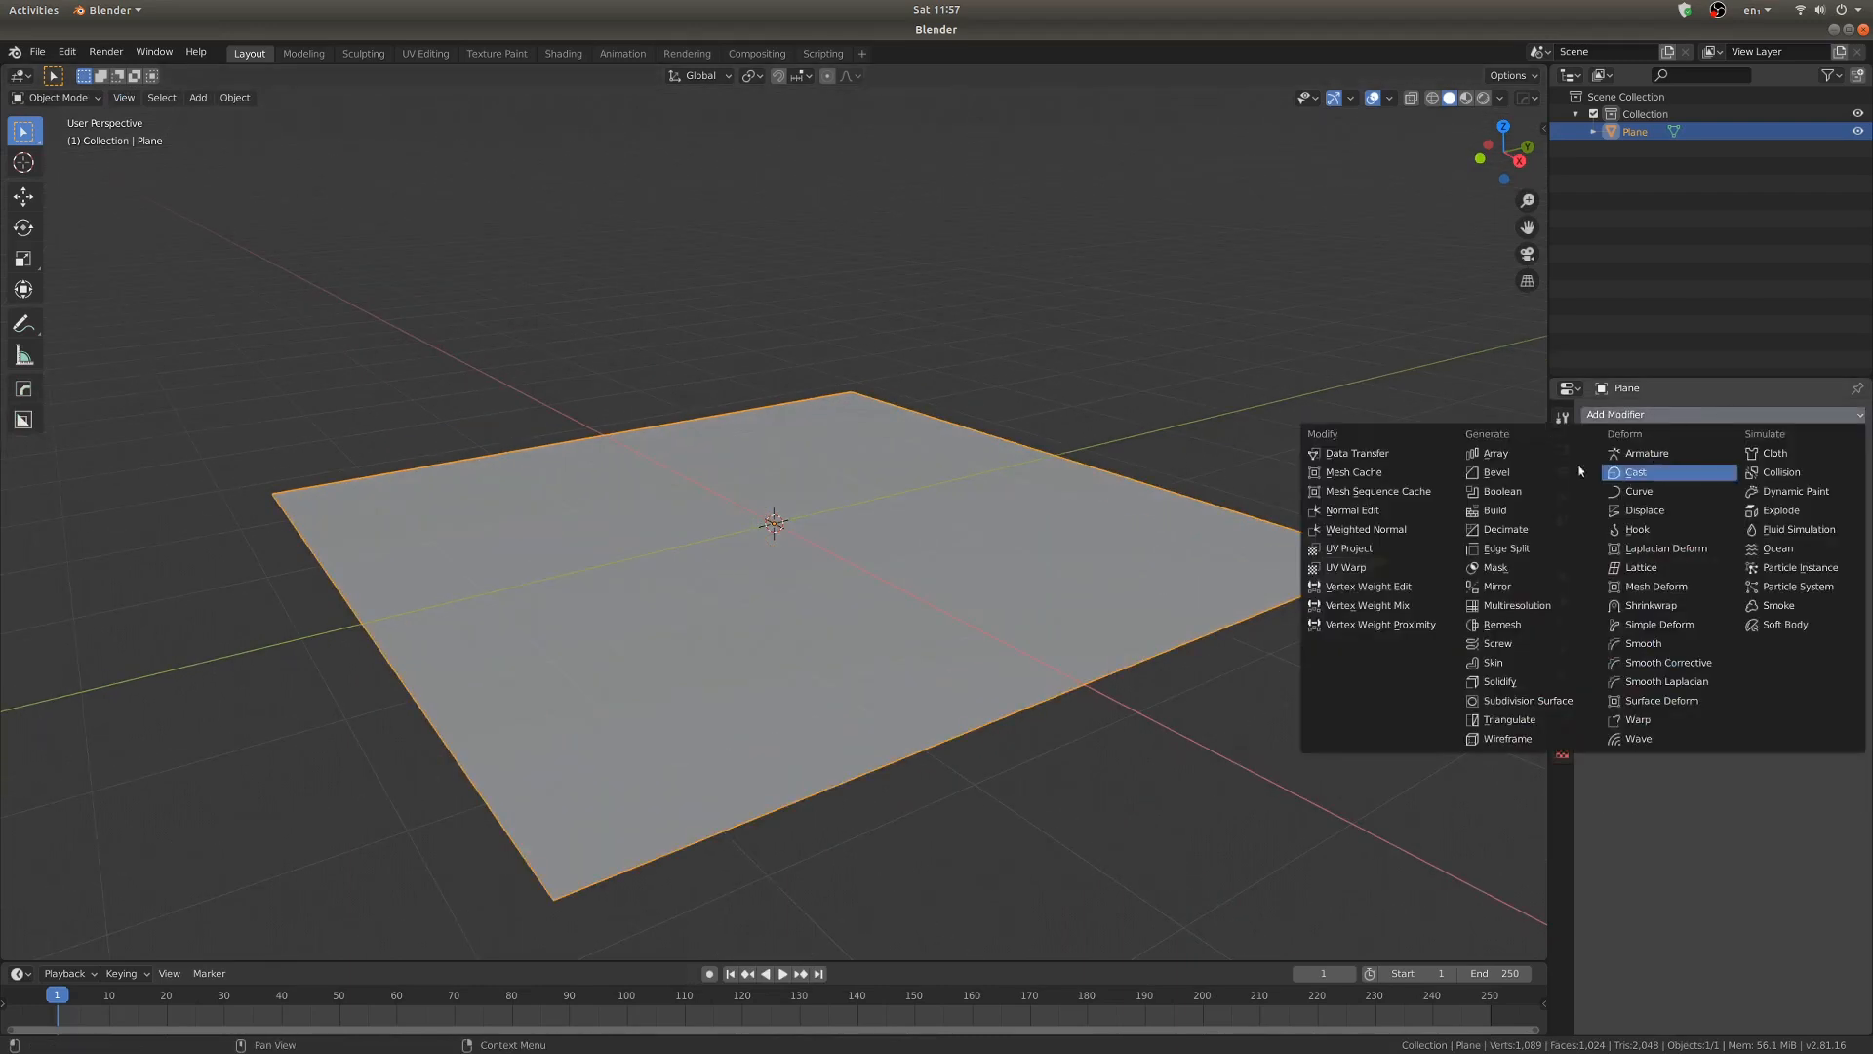
click(1527, 700)
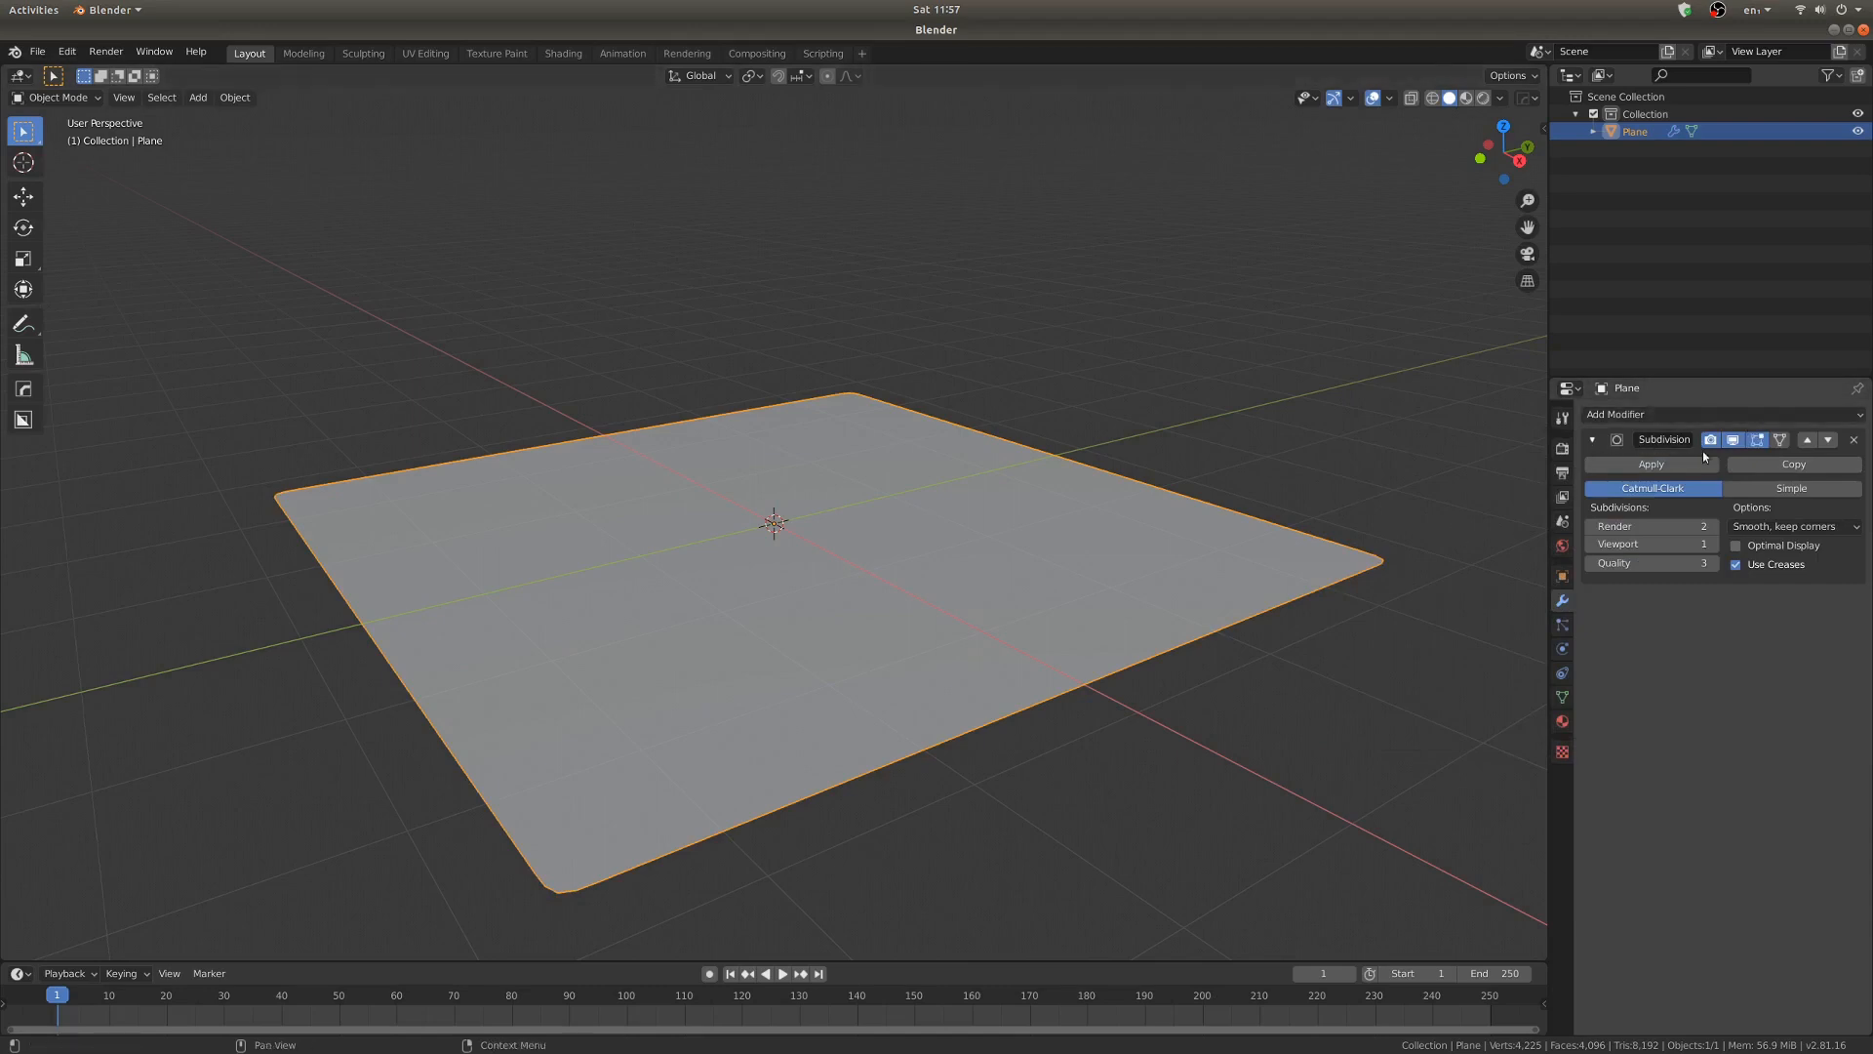
click(1800, 491)
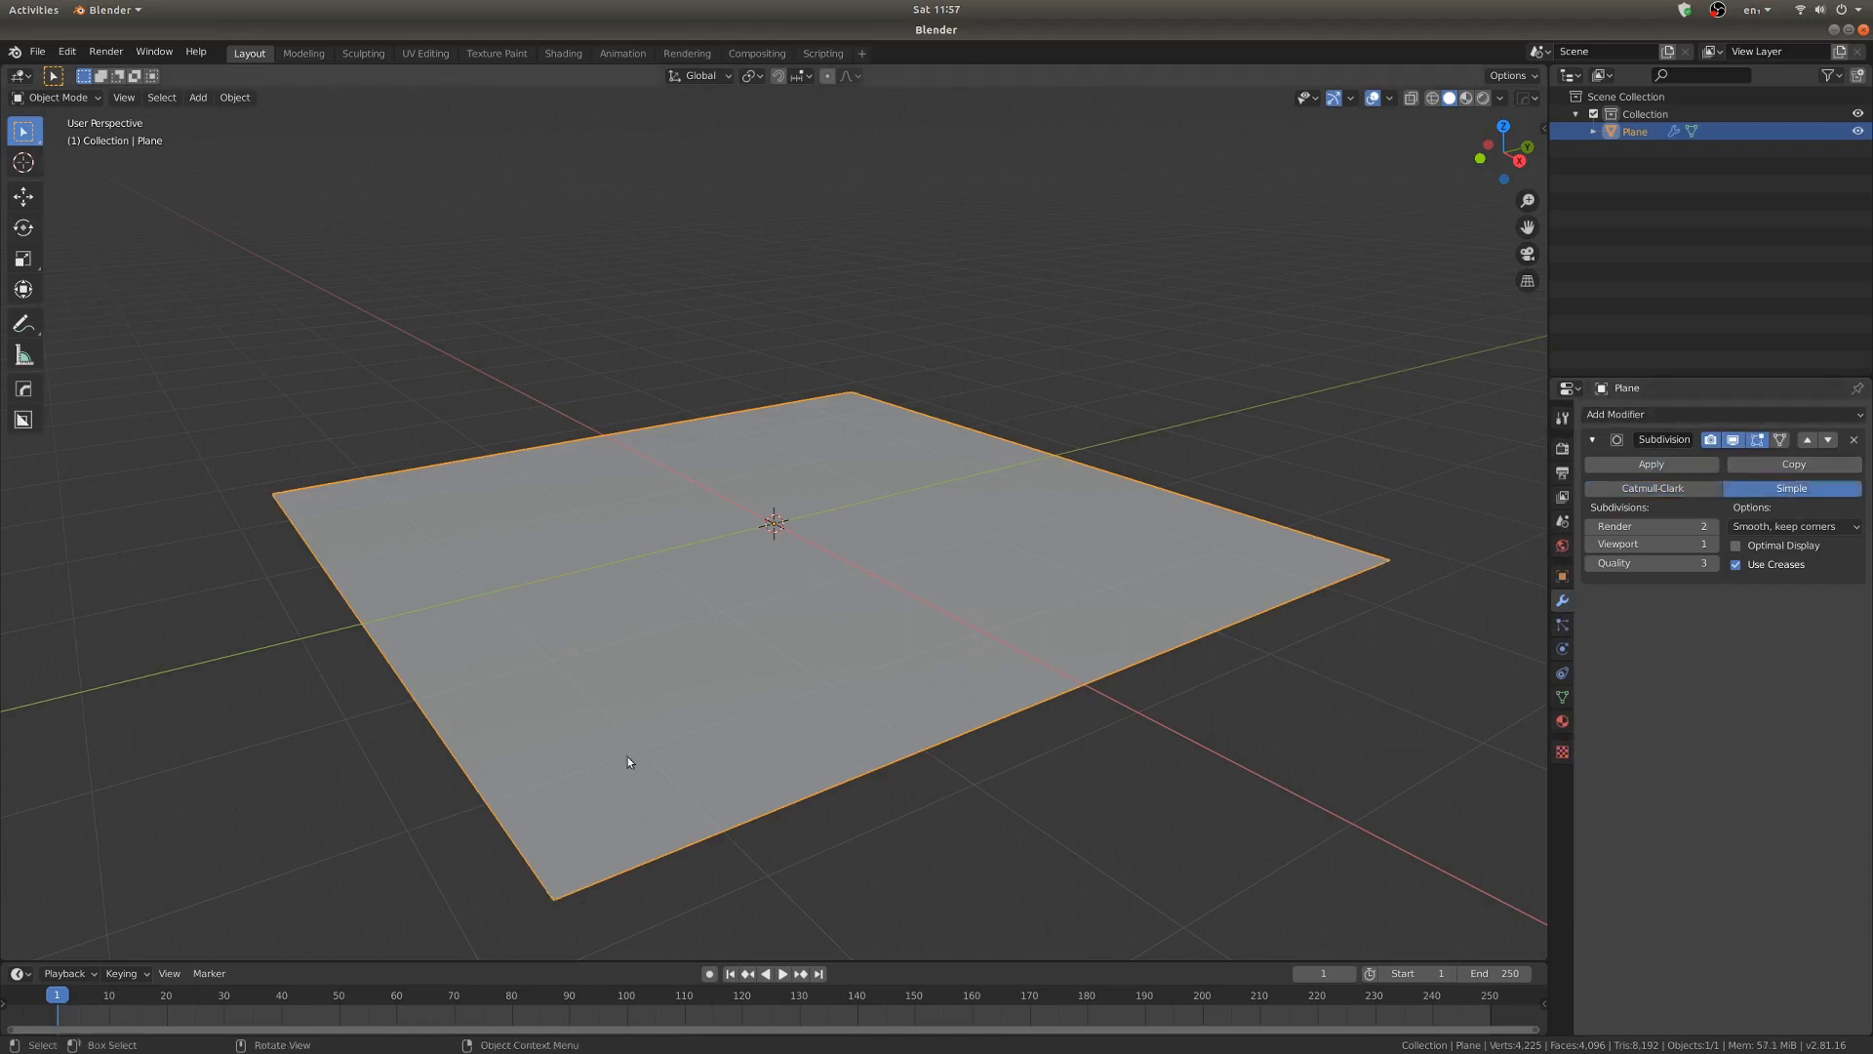
Add a Displace modifier to the plane and create a new texture for it
scroll(1009, 743, up, 1)
middle_drag(1079, 714, 1086, 737)
scroll(1086, 737, down, 1)
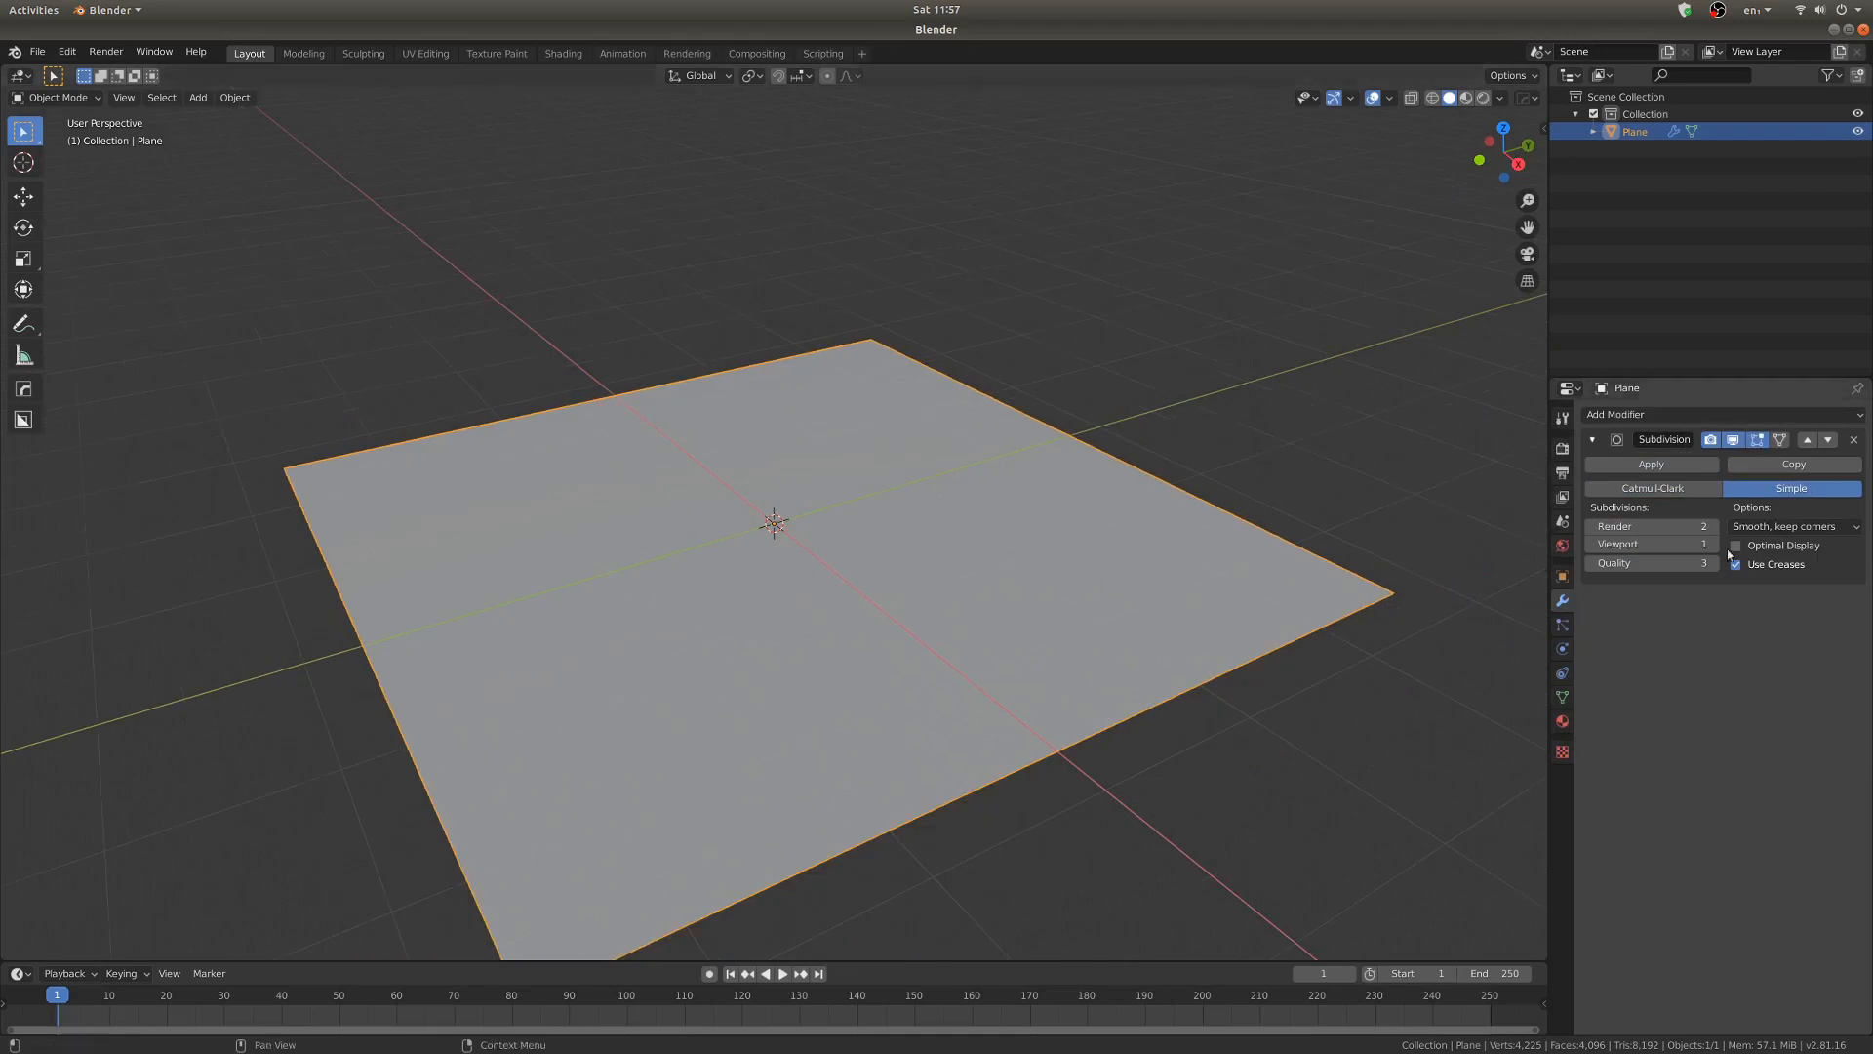
click(1721, 417)
click(1648, 511)
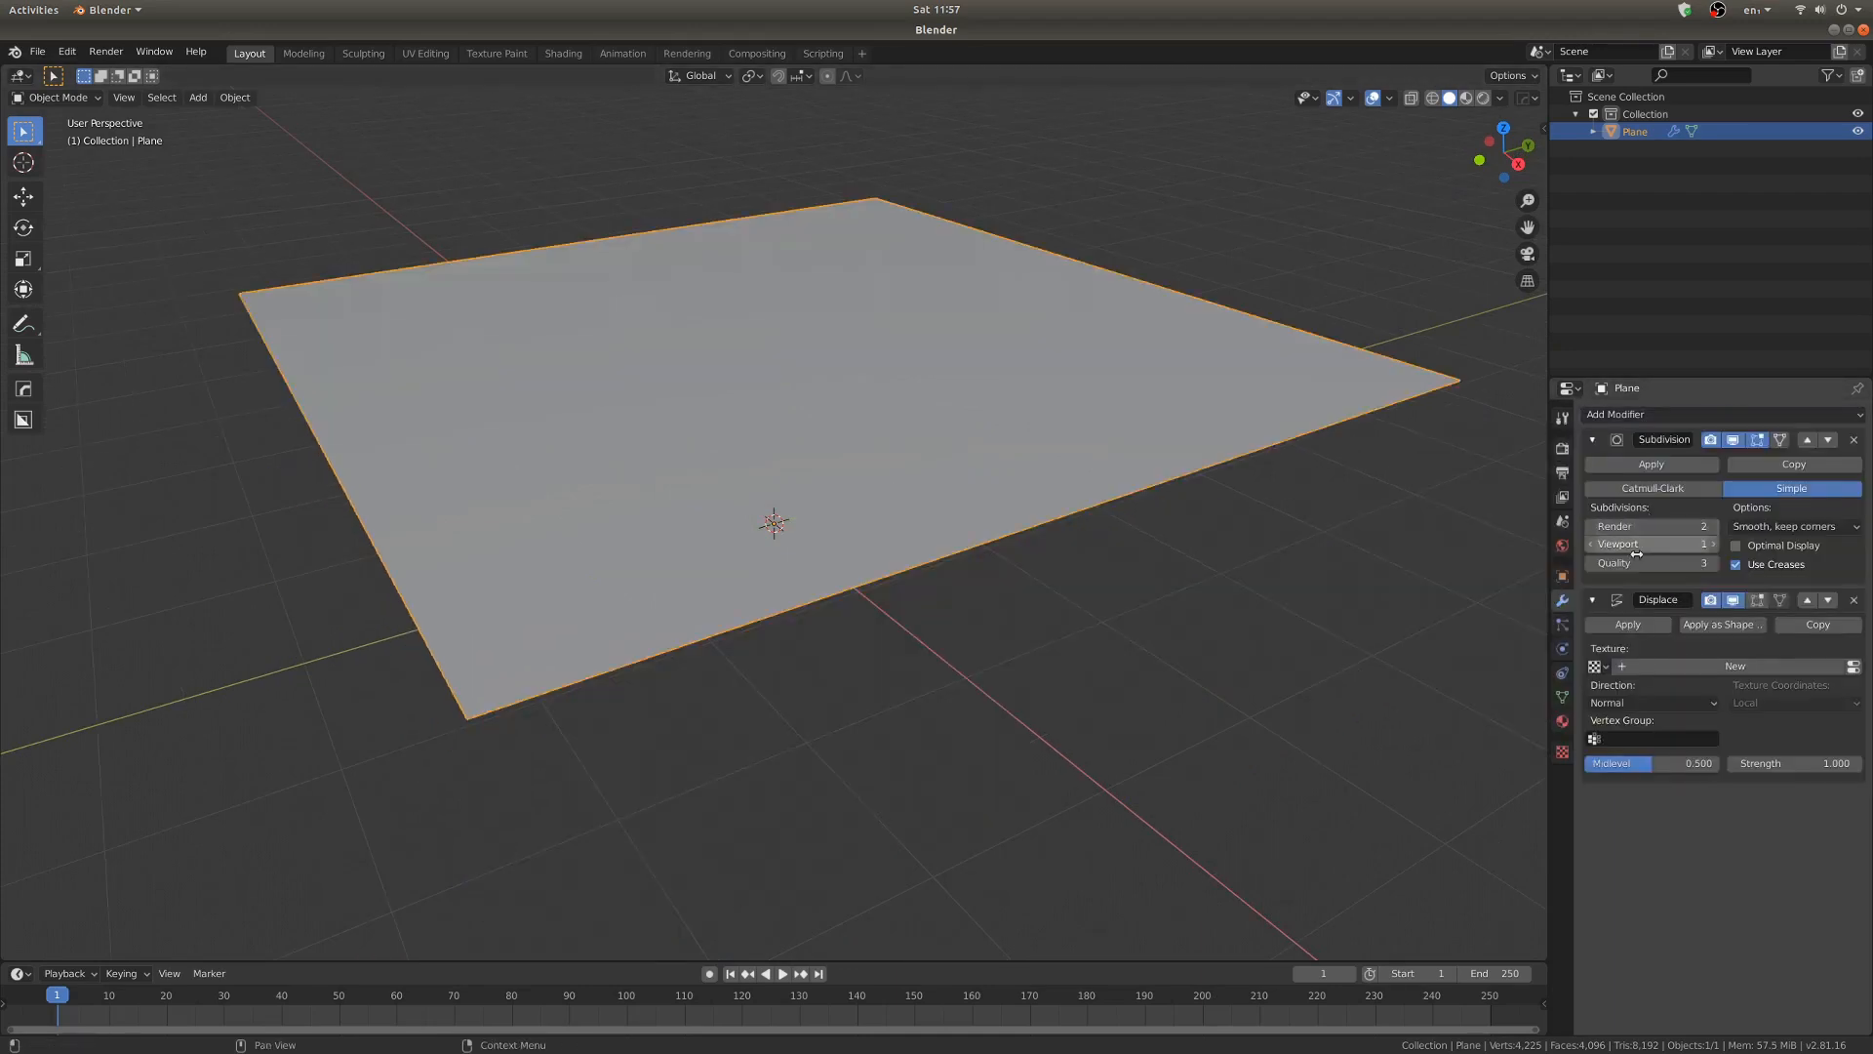
click(1727, 666)
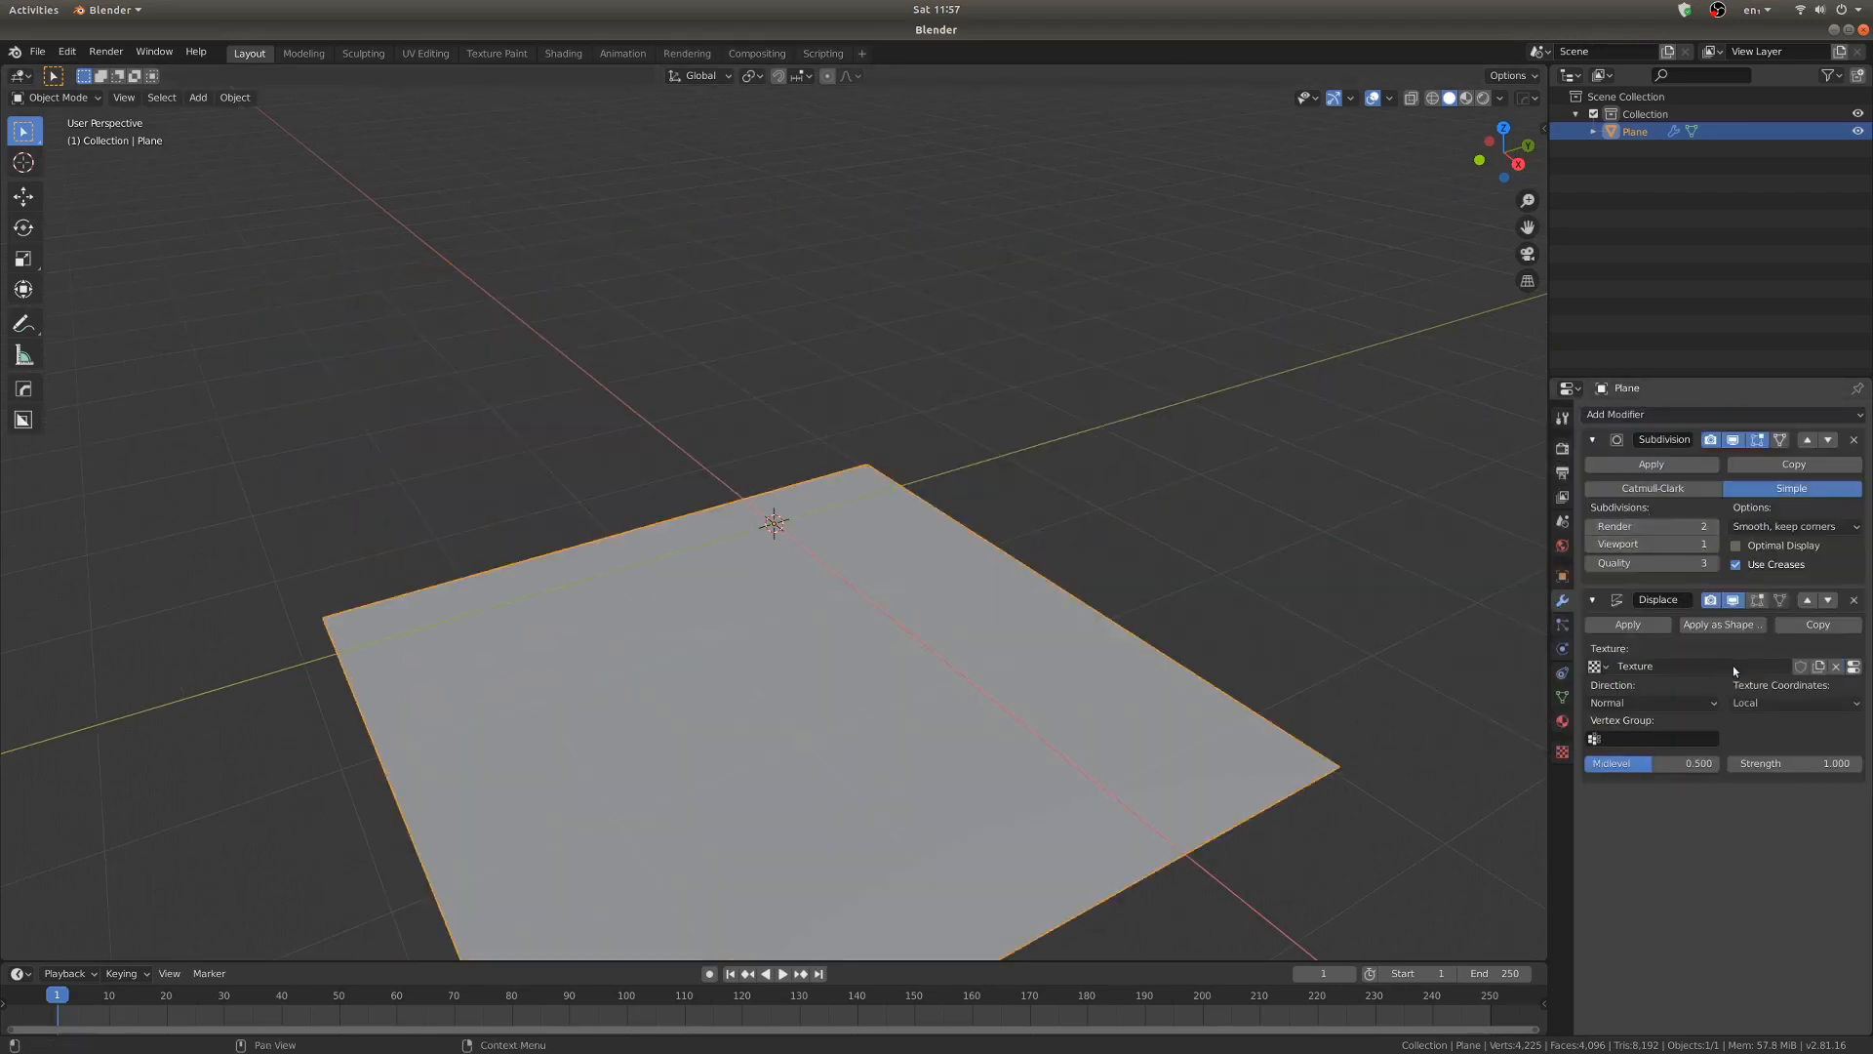
Set the displacement texture's type to Clouds and its size to 0.45
click(1853, 666)
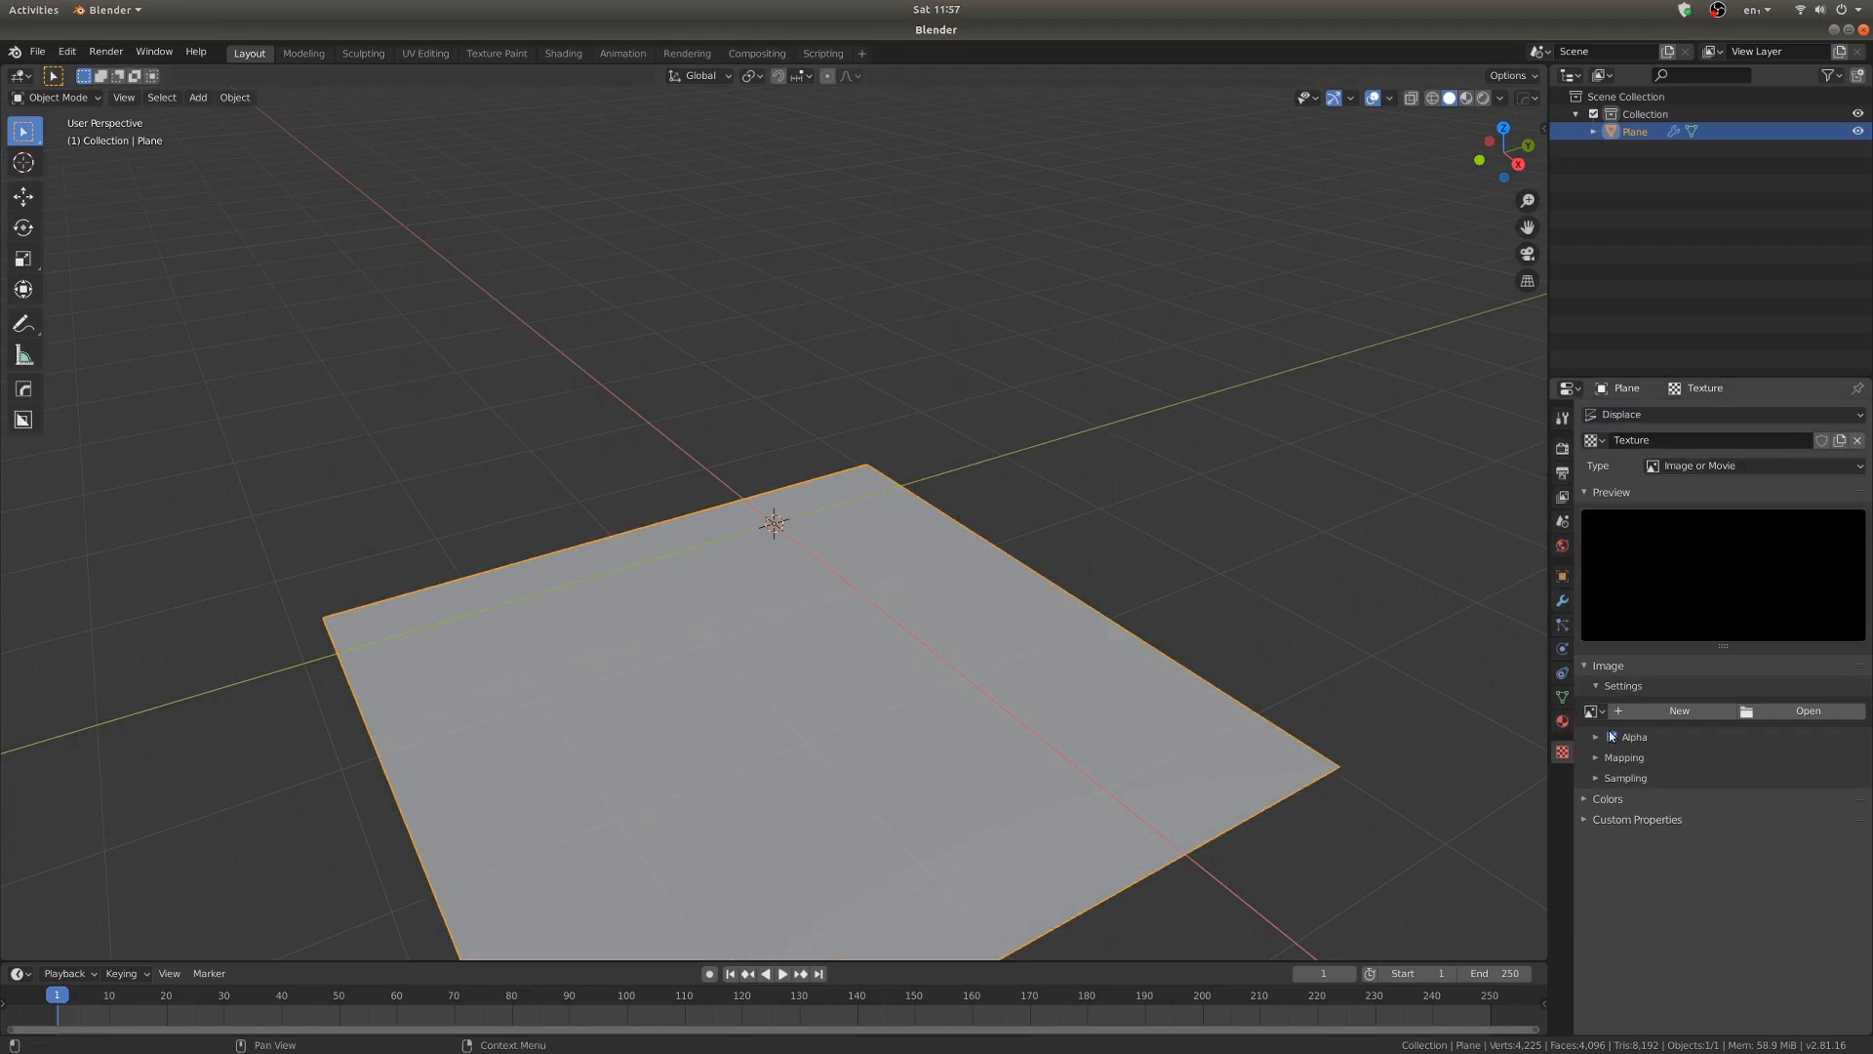
click(1730, 465)
click(1701, 513)
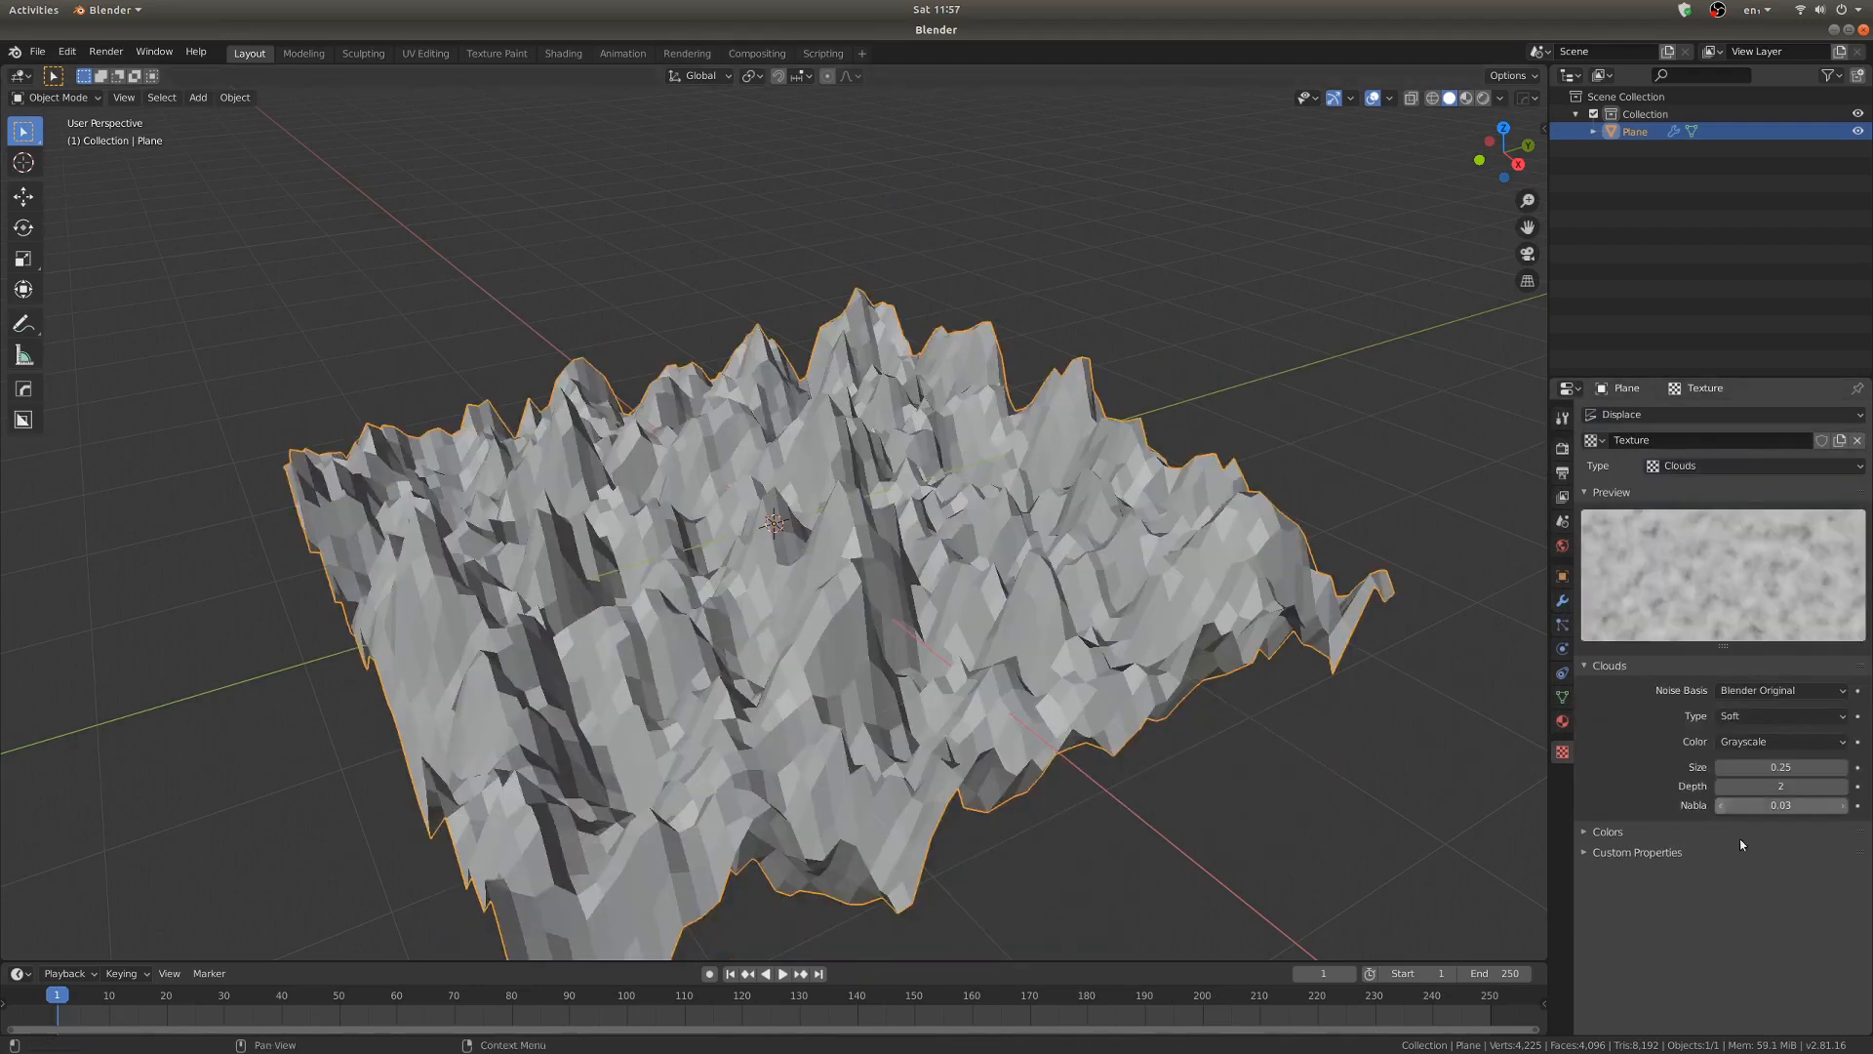
drag(1751, 770, 1824, 771)
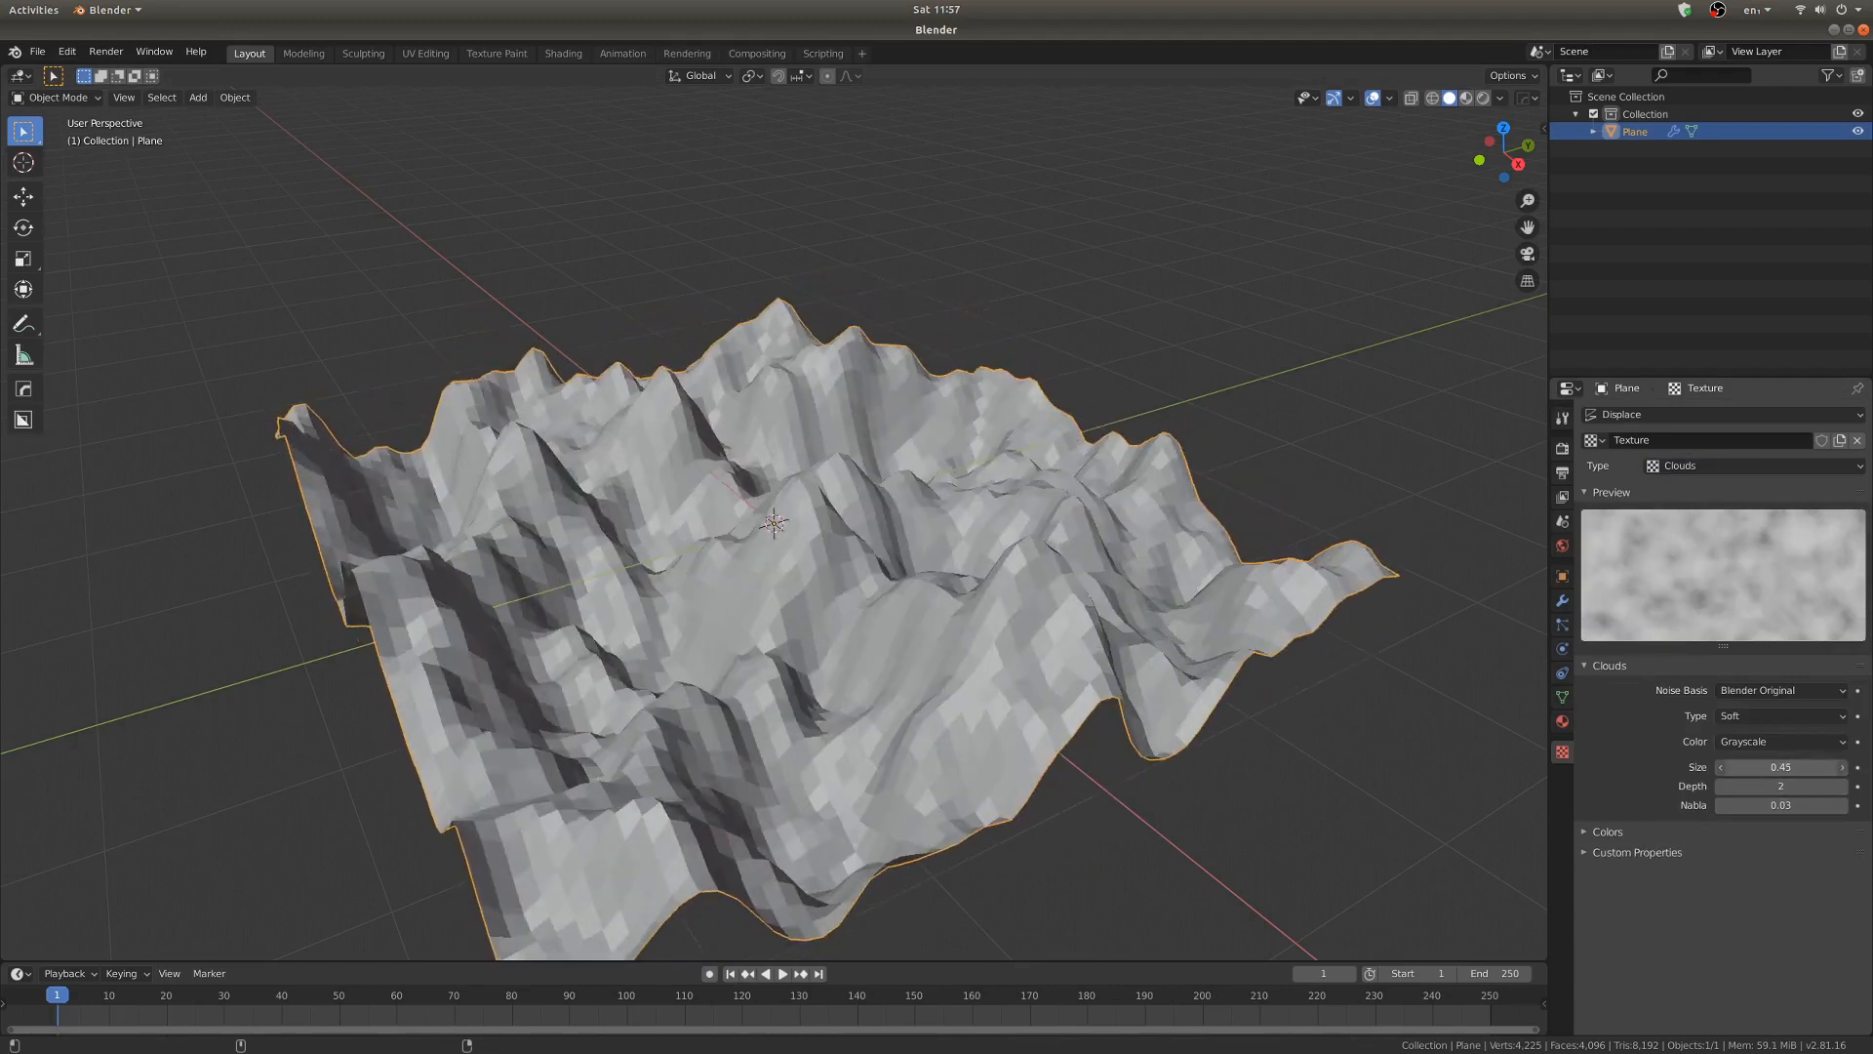
Set the Displace modifier's strength to 0.220 and shade the plane smooth
click(1561, 602)
drag(1771, 765, 1702, 766)
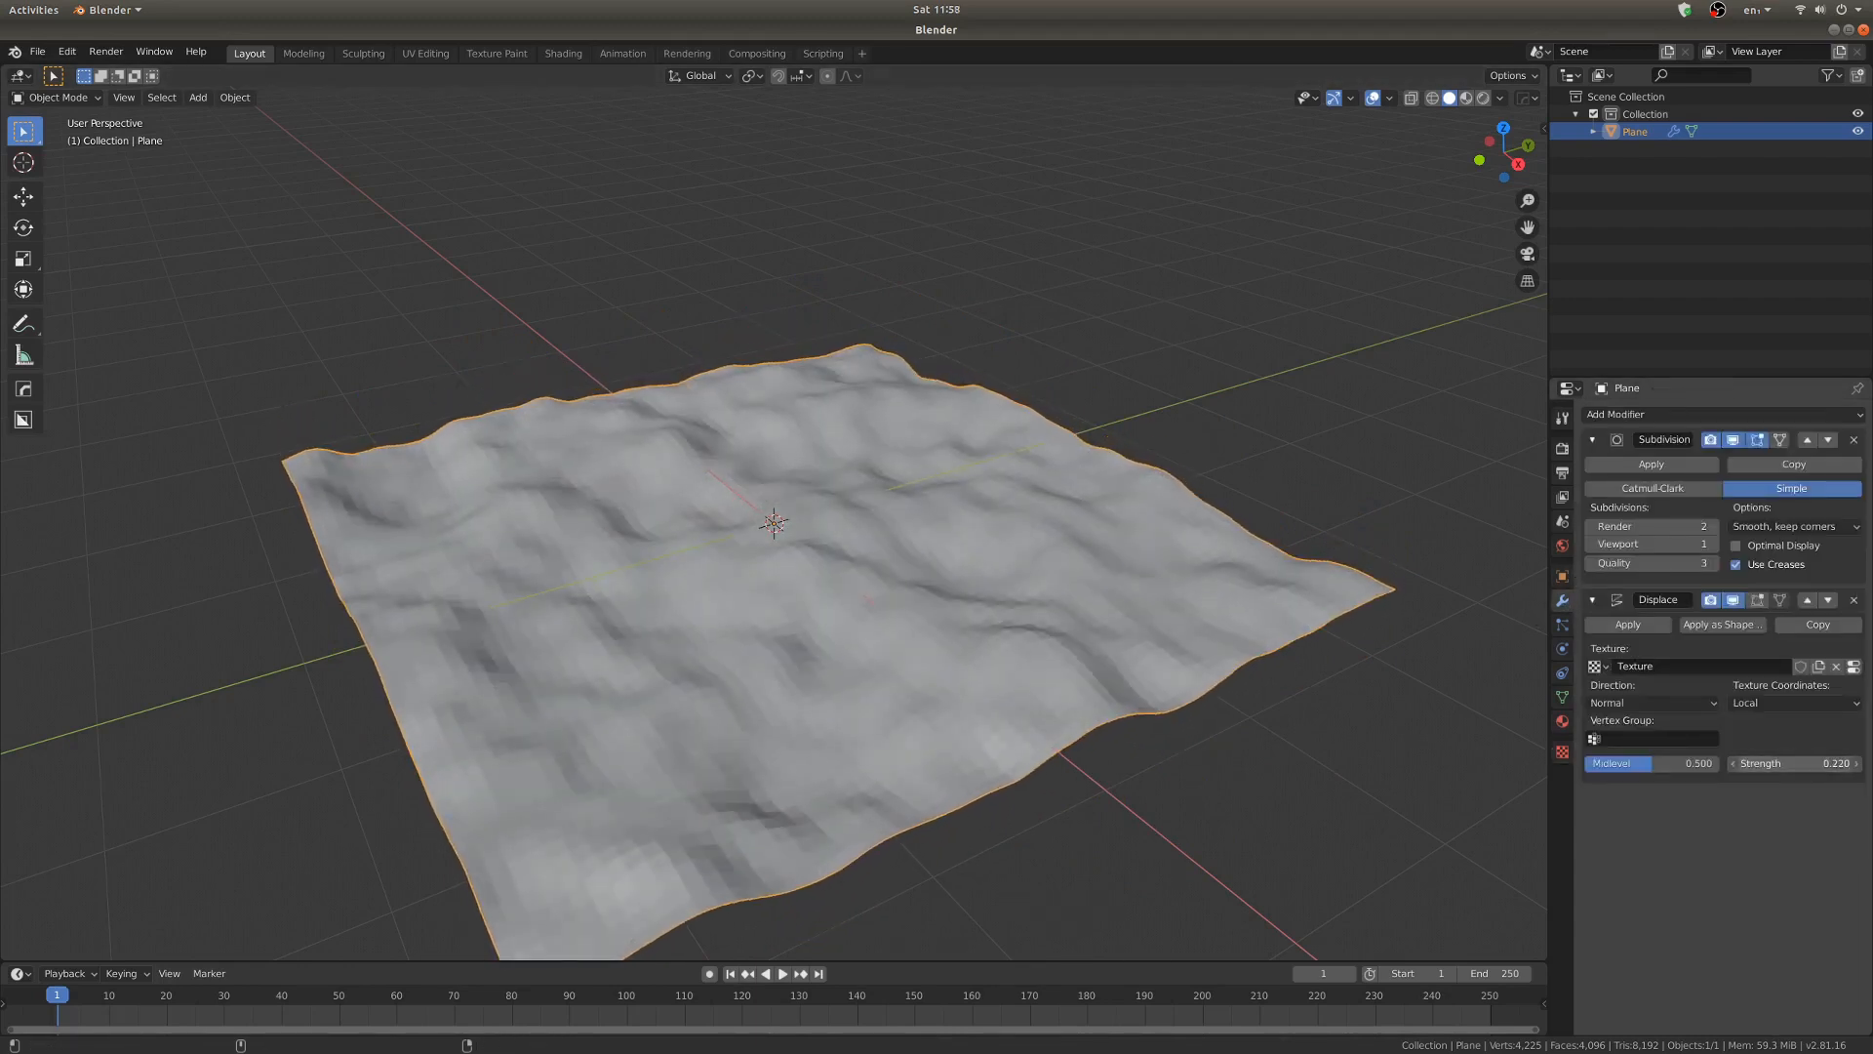
right_click(851, 535)
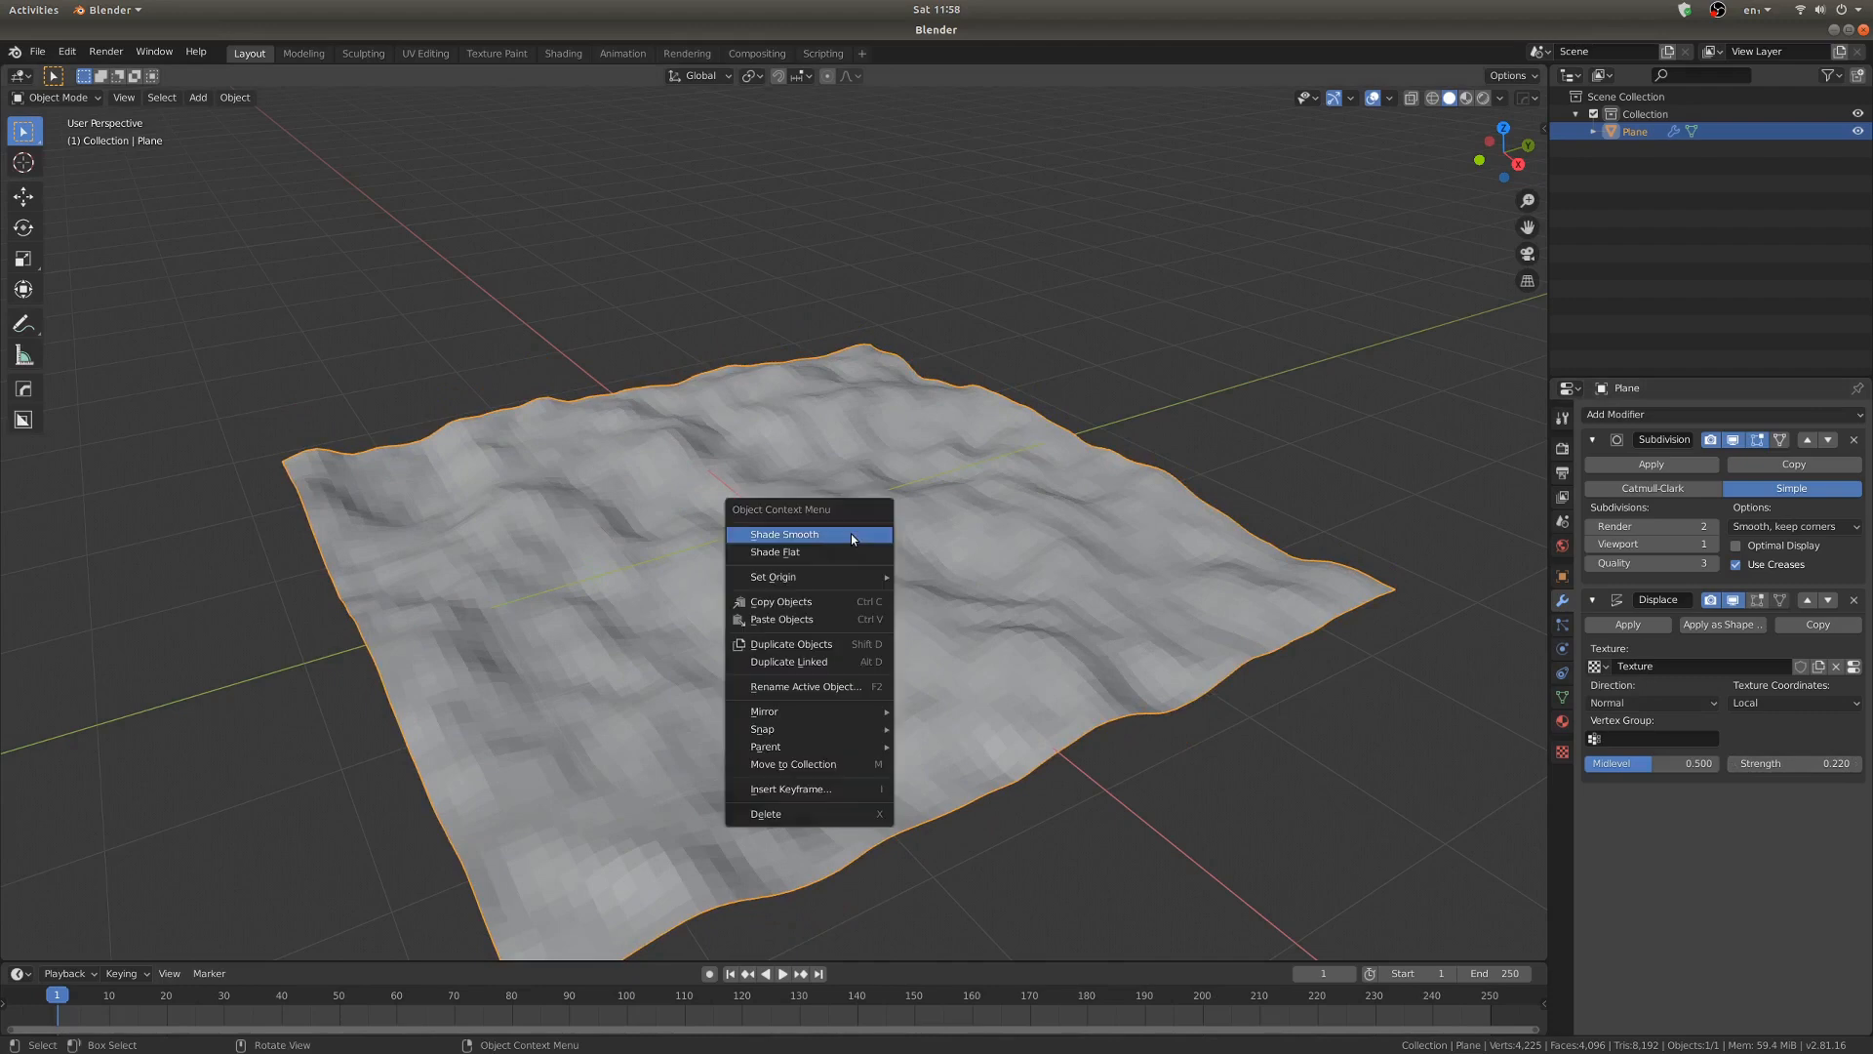
click(851, 535)
scroll(851, 534, up, 4)
middle_drag(673, 639, 799, 613)
scroll(882, 585, down, 5)
scroll(799, 613, up, 2)
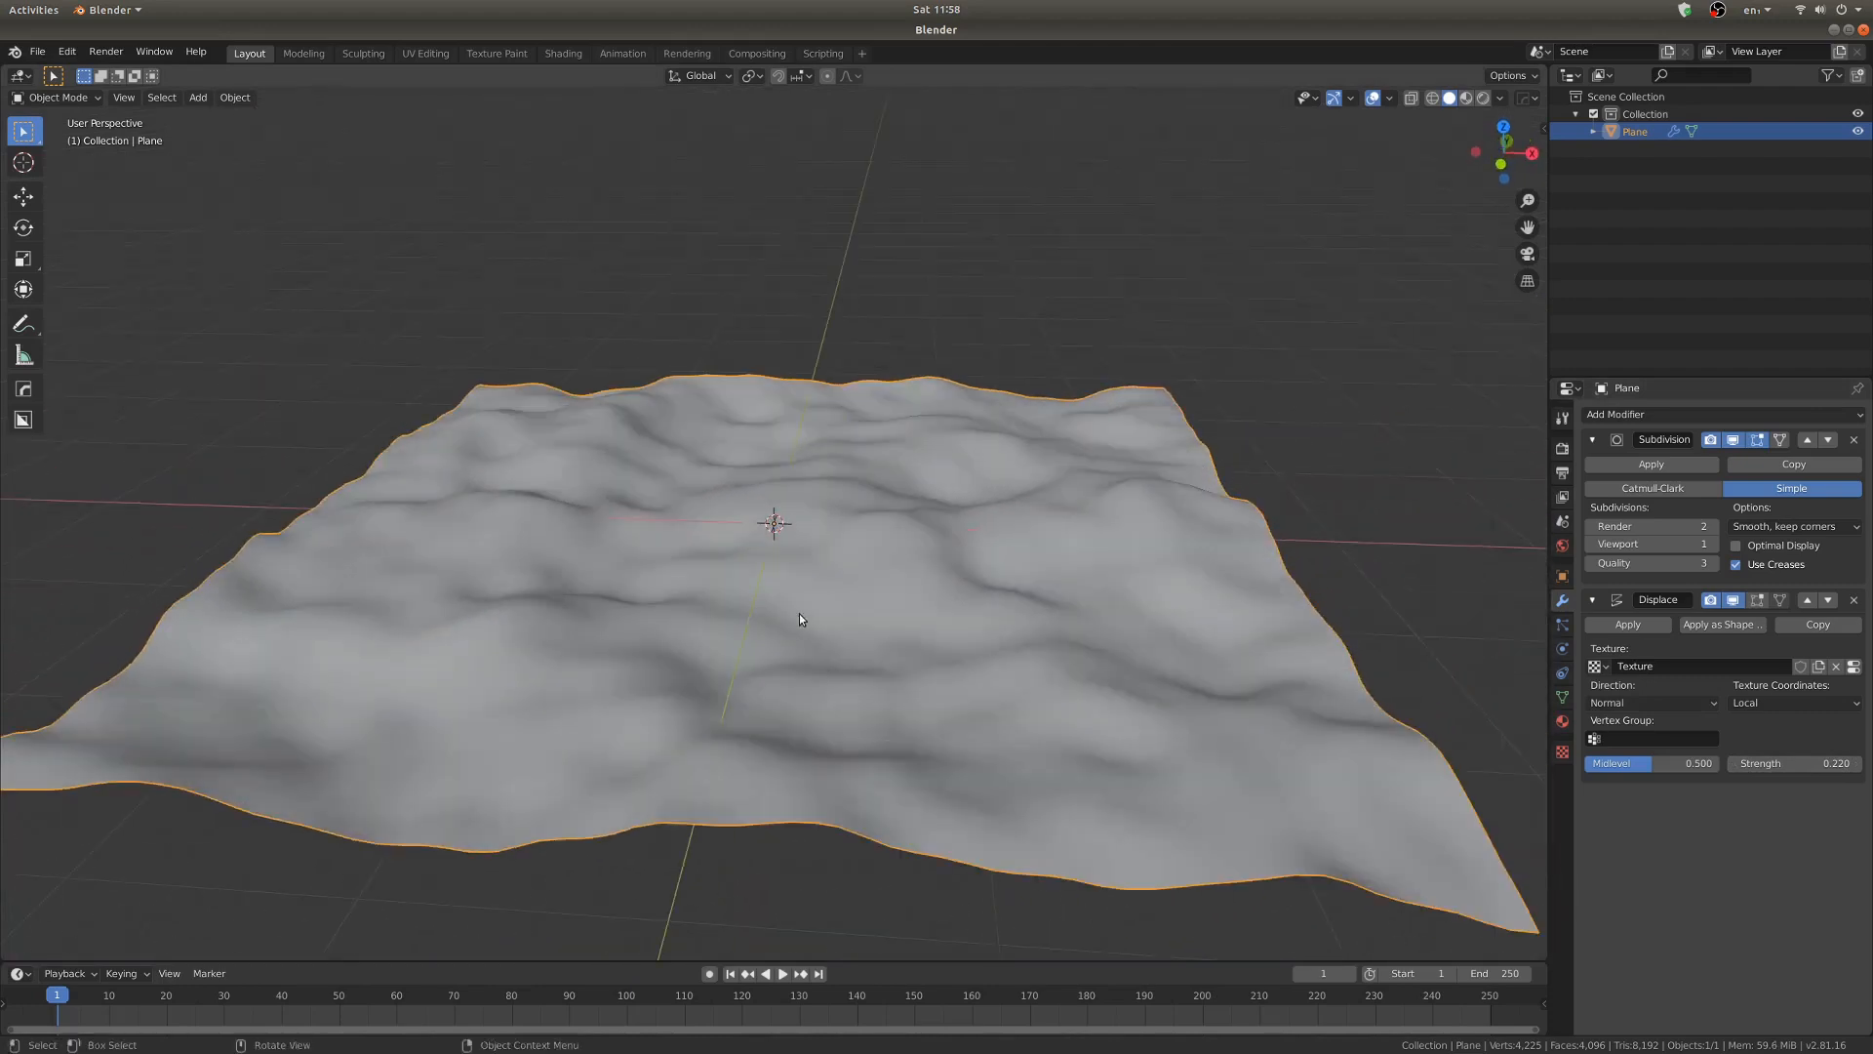
Switch to the Shading workspace, create a new material for the plane and make room beside its Principled BSDF node
click(570, 50)
click(986, 632)
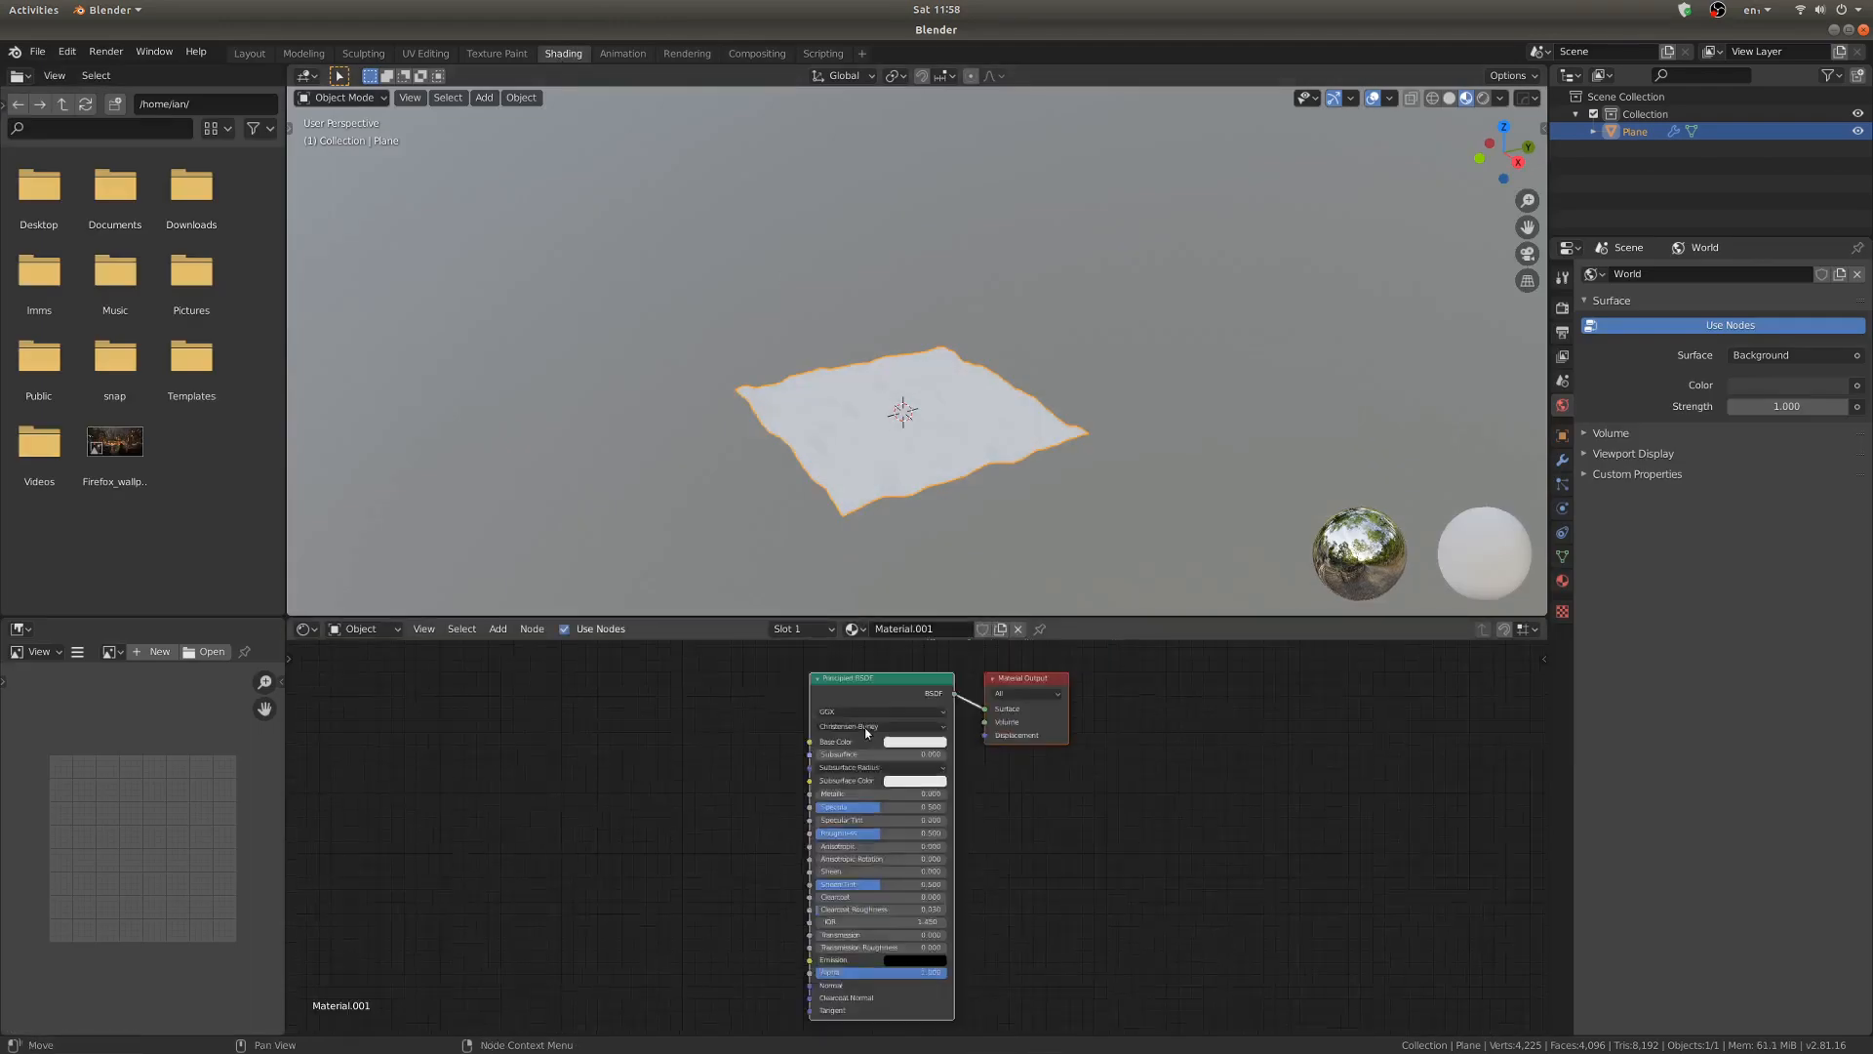
scroll(866, 728, down, 3)
middle_drag(874, 722, 1140, 705)
scroll(926, 713, up, 5)
middle_drag(926, 713, 705, 744)
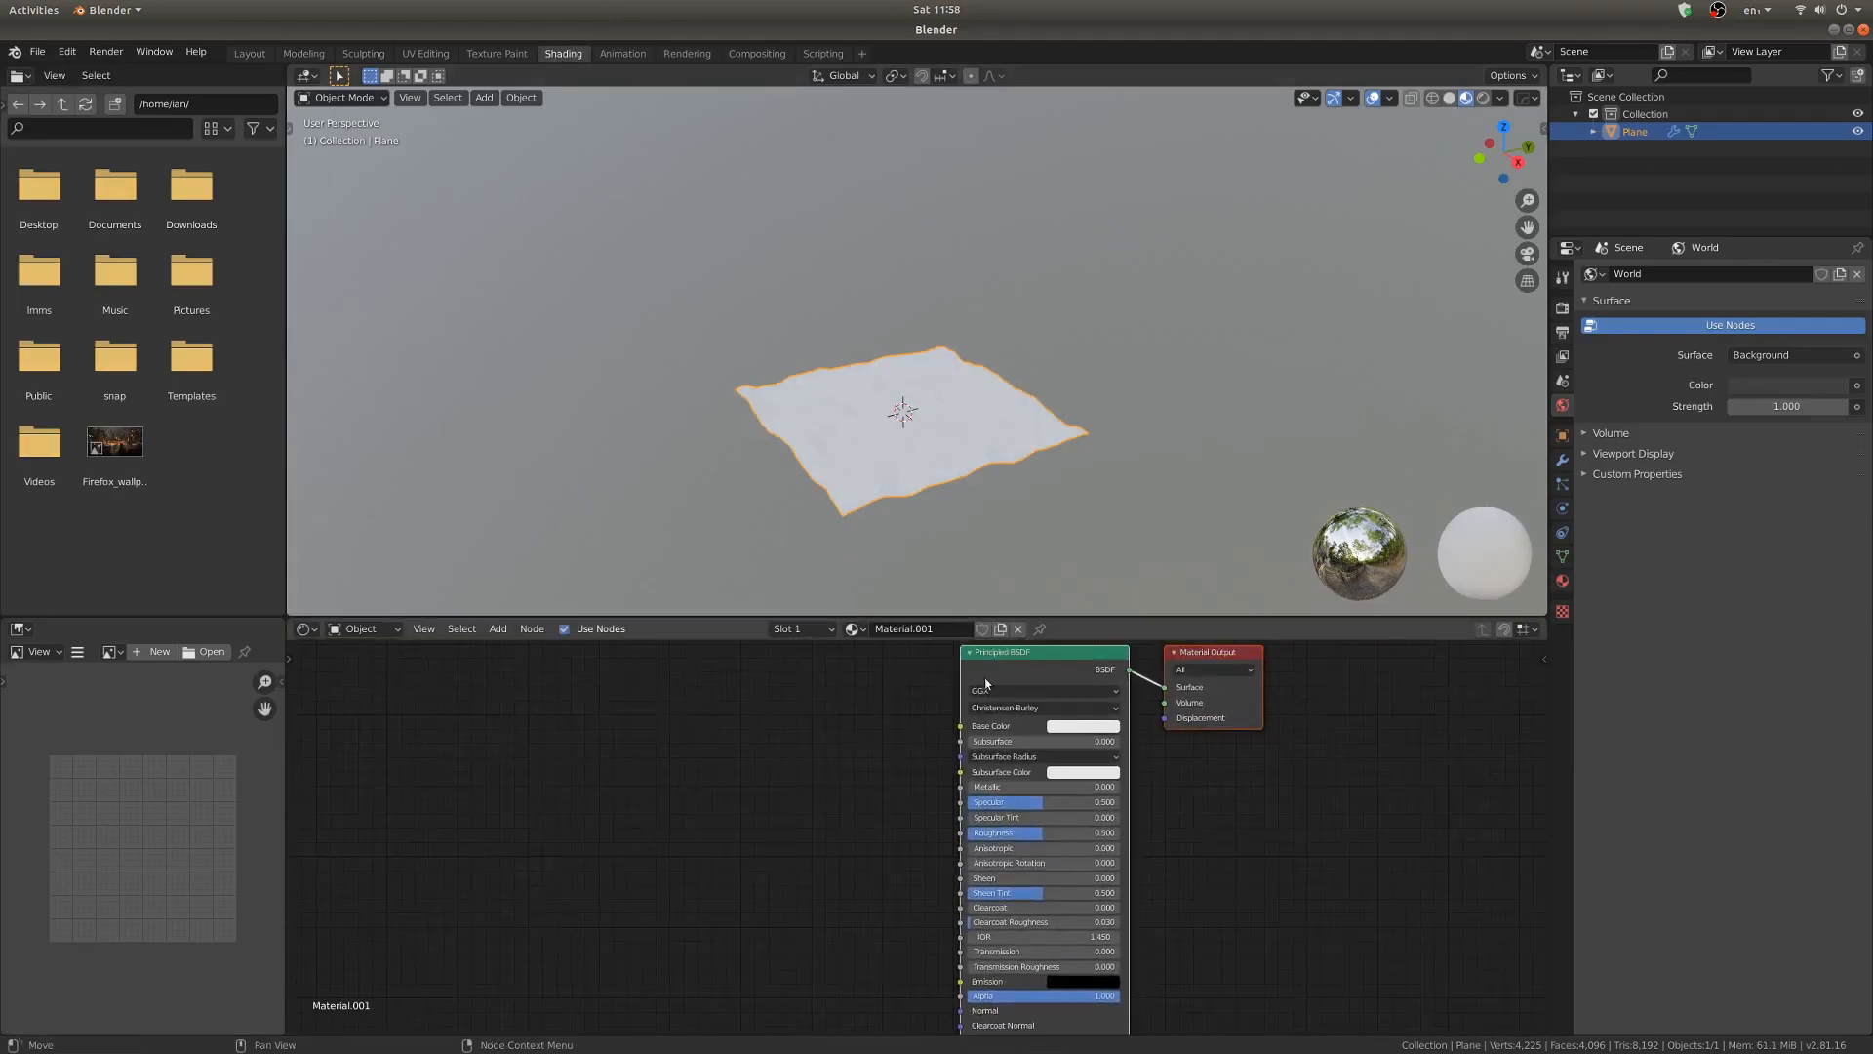
drag(984, 680, 1008, 688)
Add an Image Texture node with the crowd photo, link its Color to the Principled BSDF's Base Color and move it farther from the shader
key(shift+a)
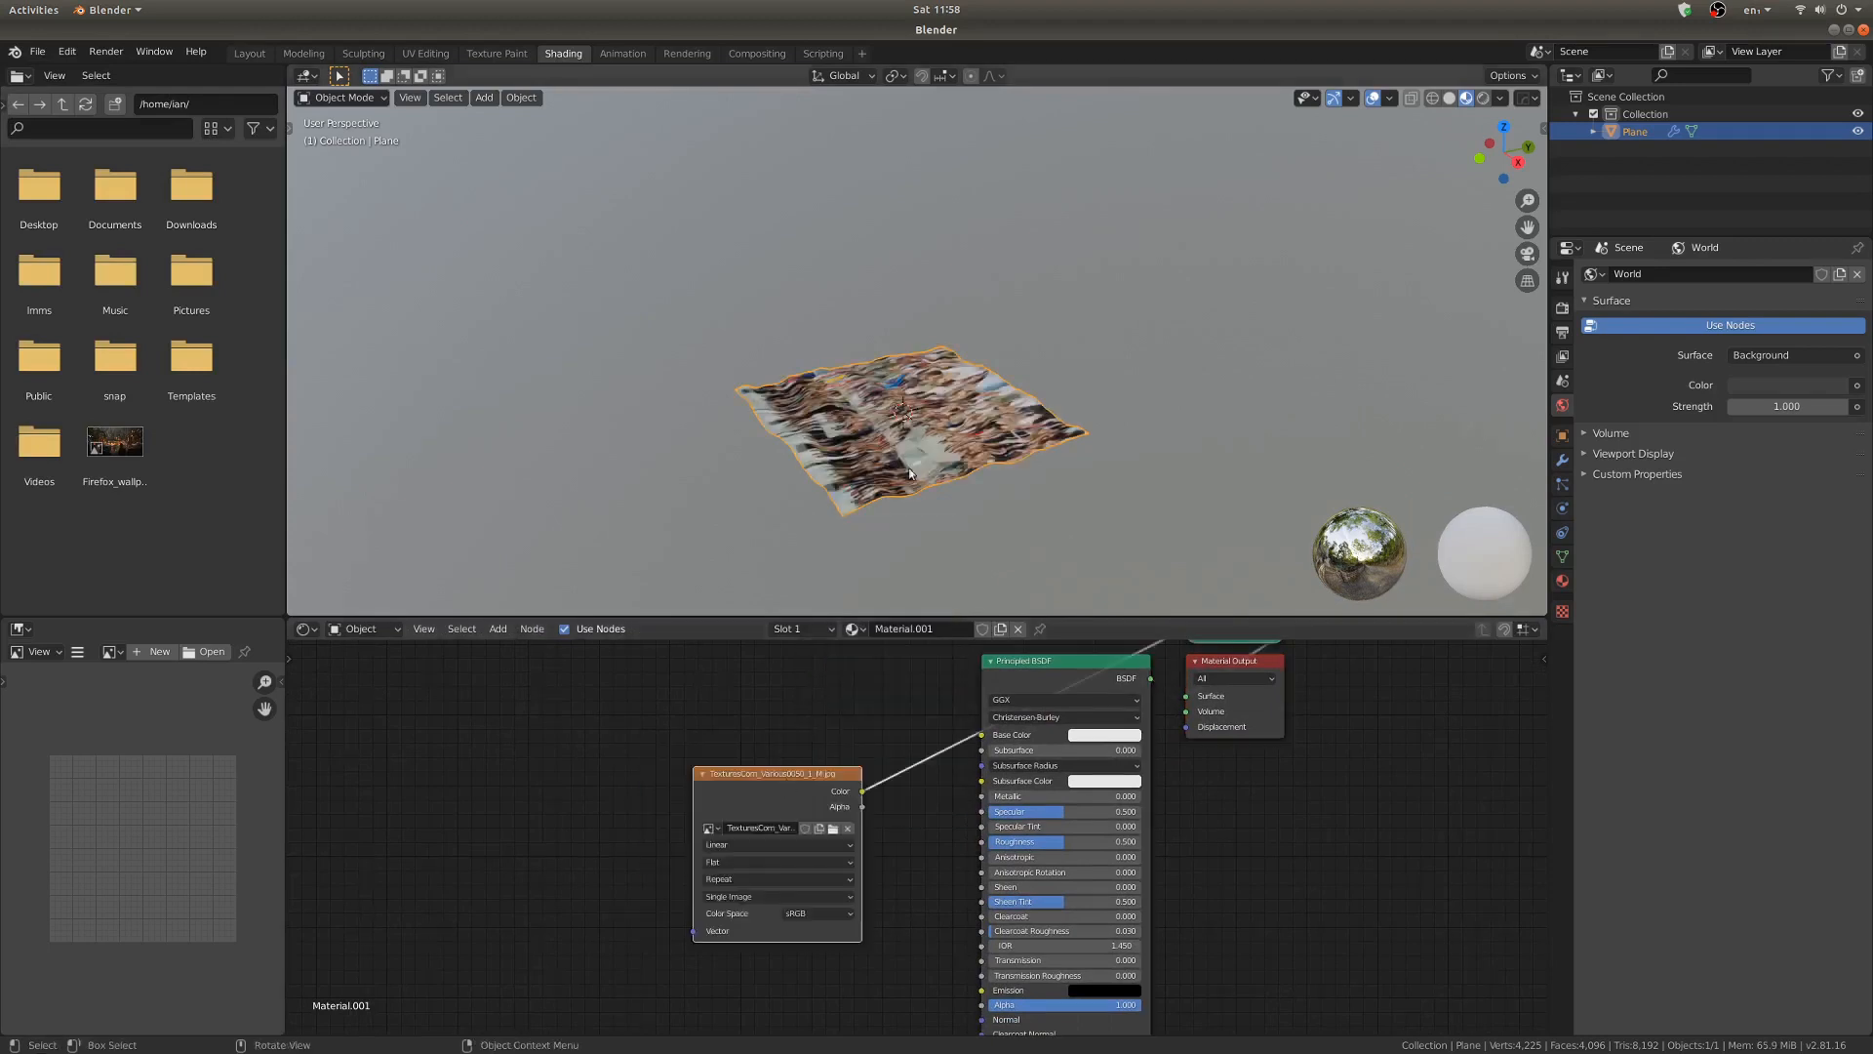
scroll(908, 414, up, 3)
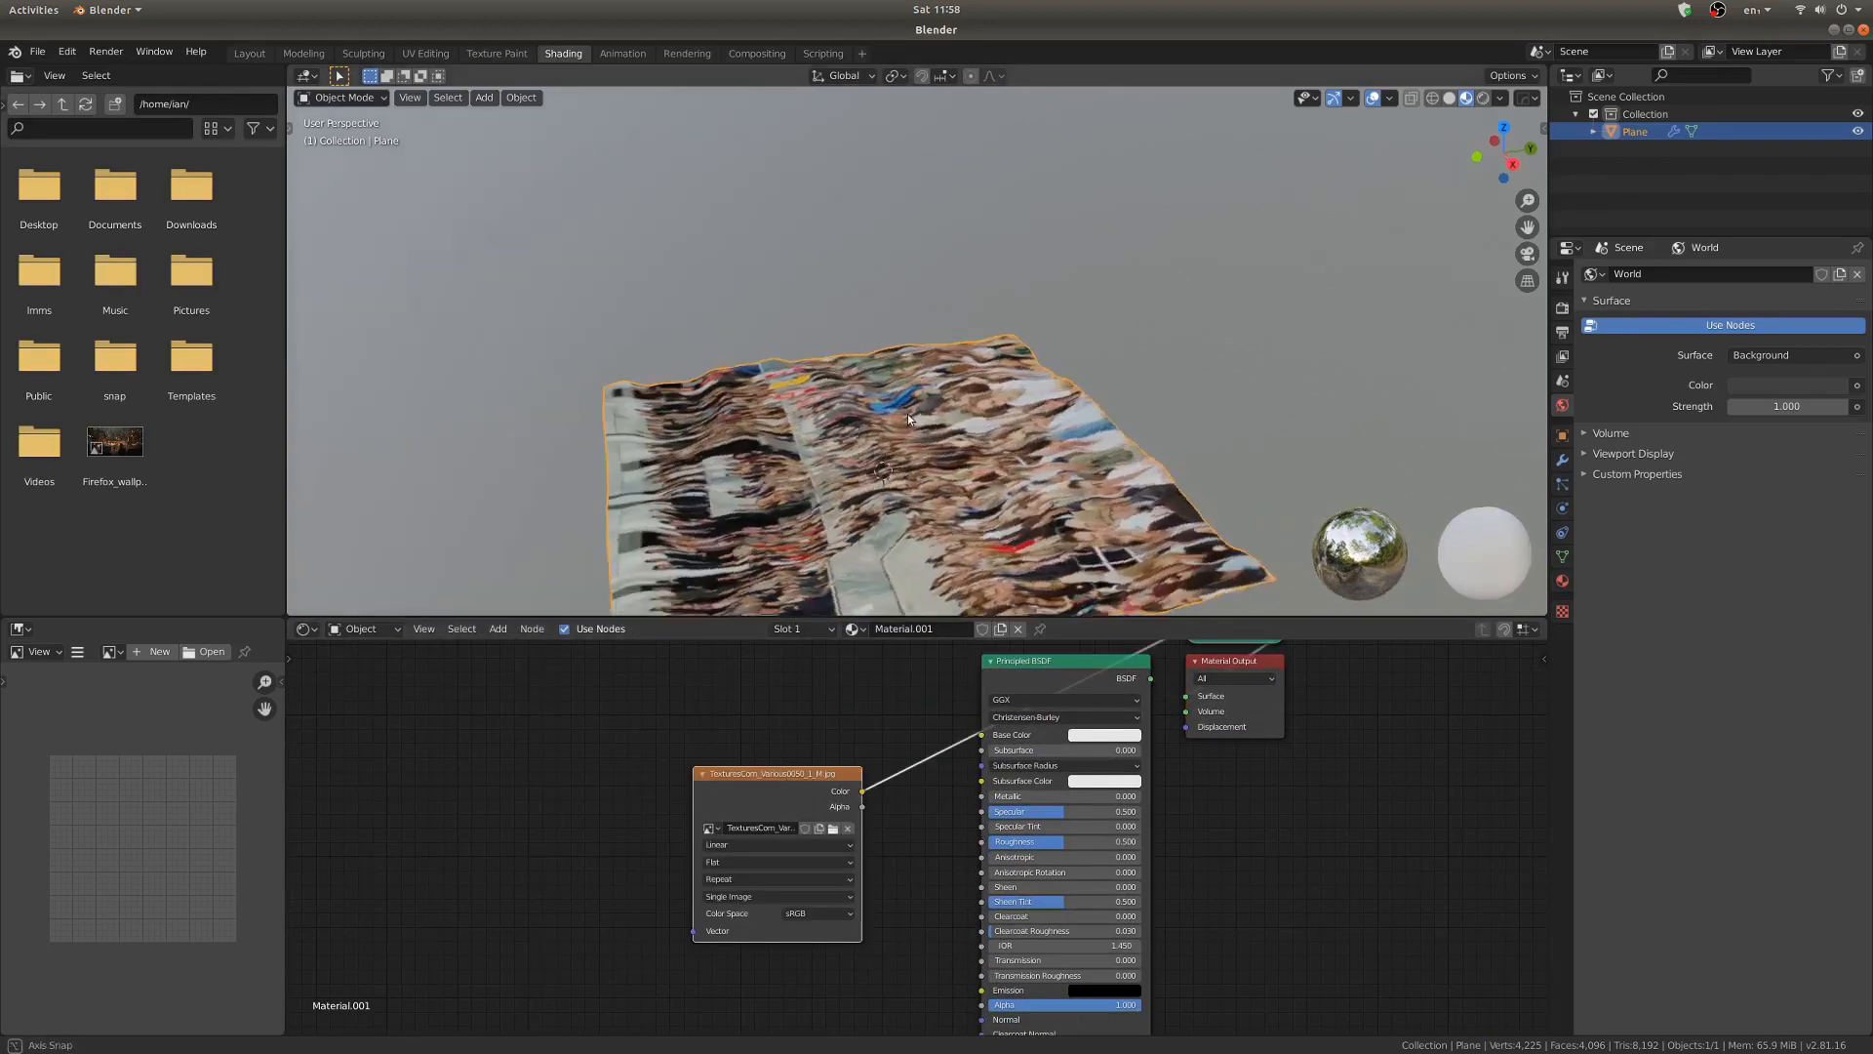
middle_drag(908, 414, 868, 439)
scroll(935, 431, up, 2)
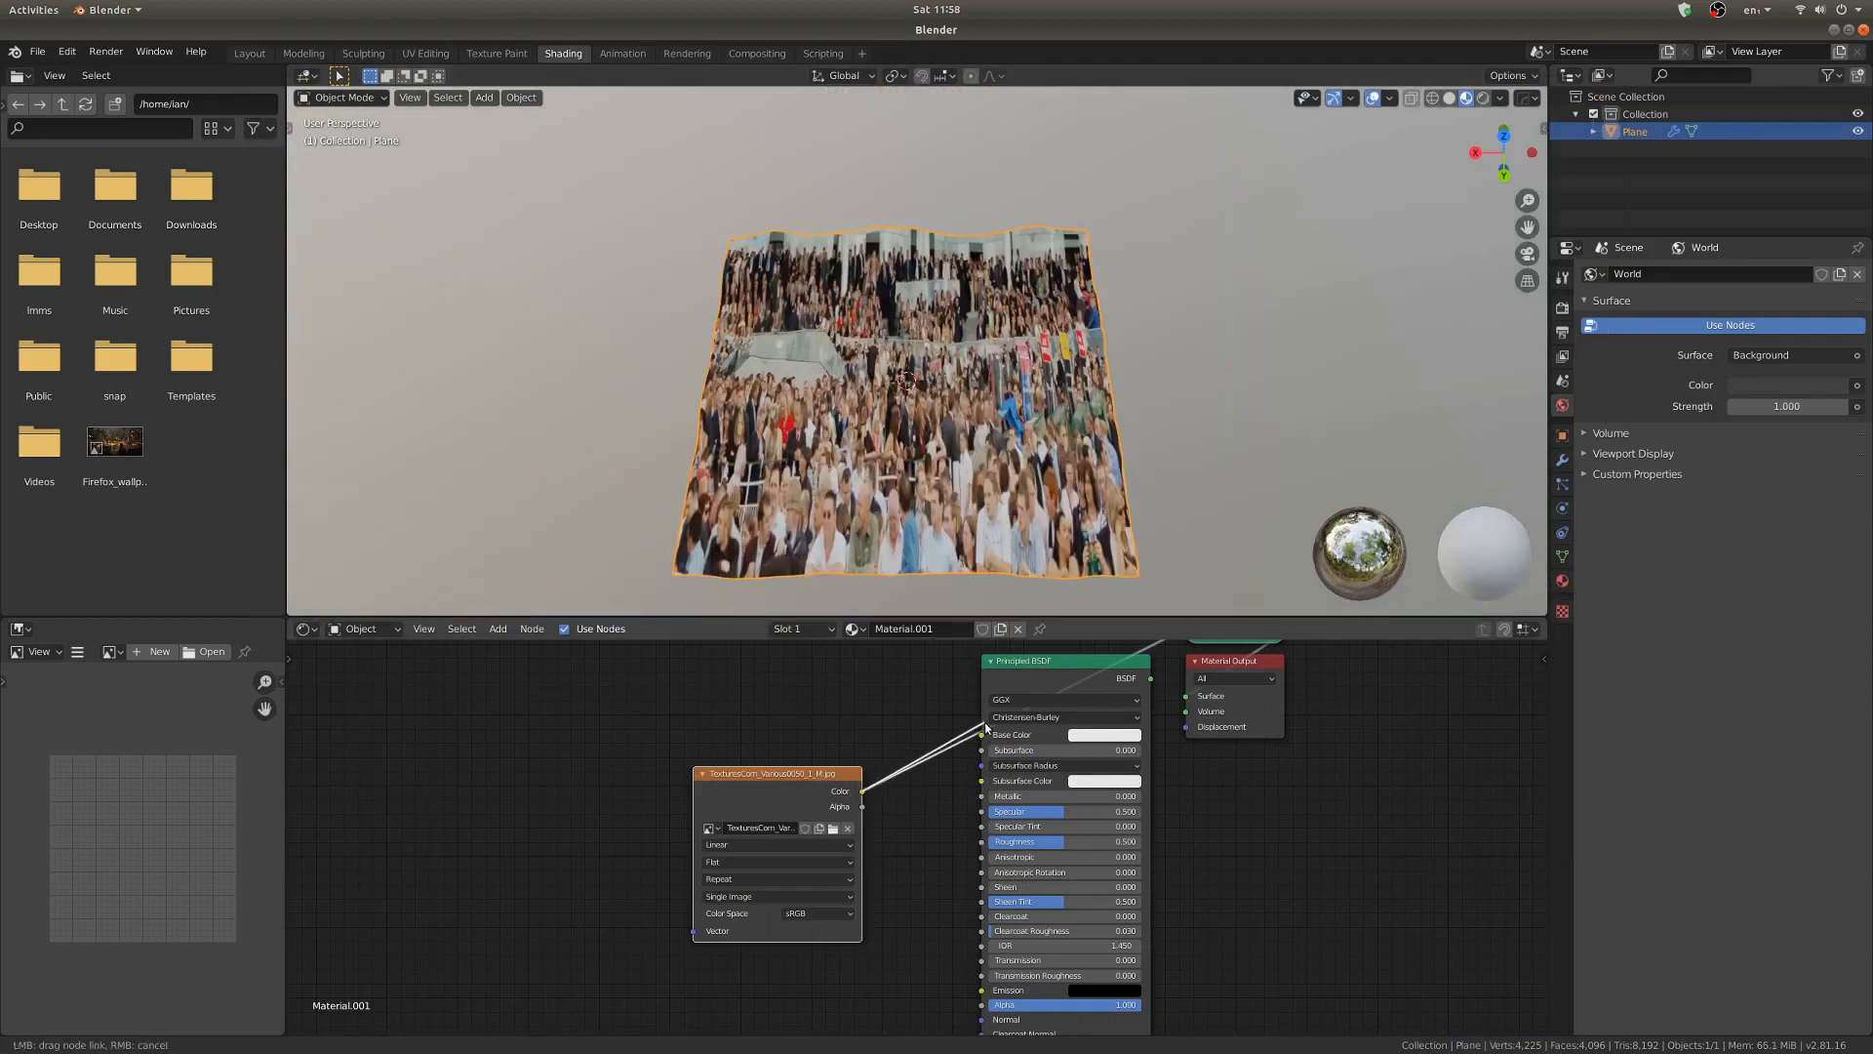
drag(983, 730, 983, 732)
drag(763, 794, 682, 705)
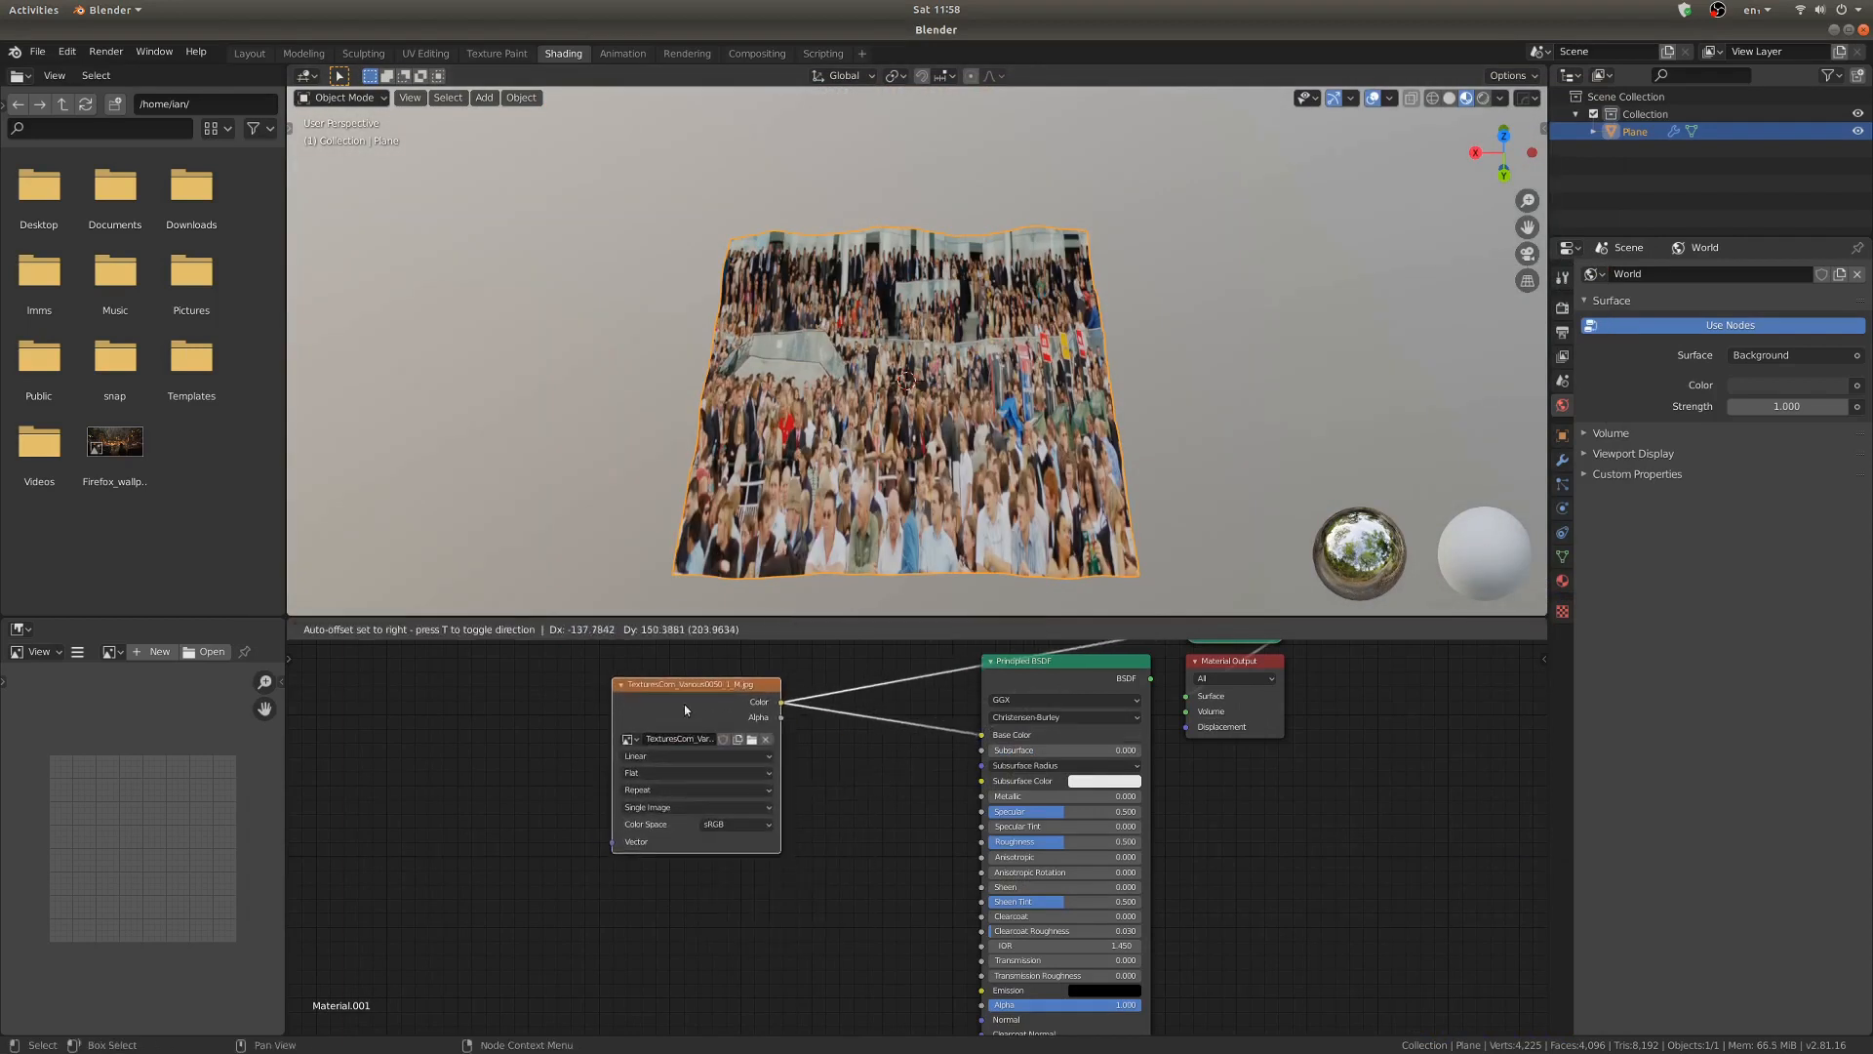
Connect the Principled BSDF to the Material Output's Surface and check the textured plane from above
ctrl+shift+click(1052, 669)
scroll(912, 464, up, 5)
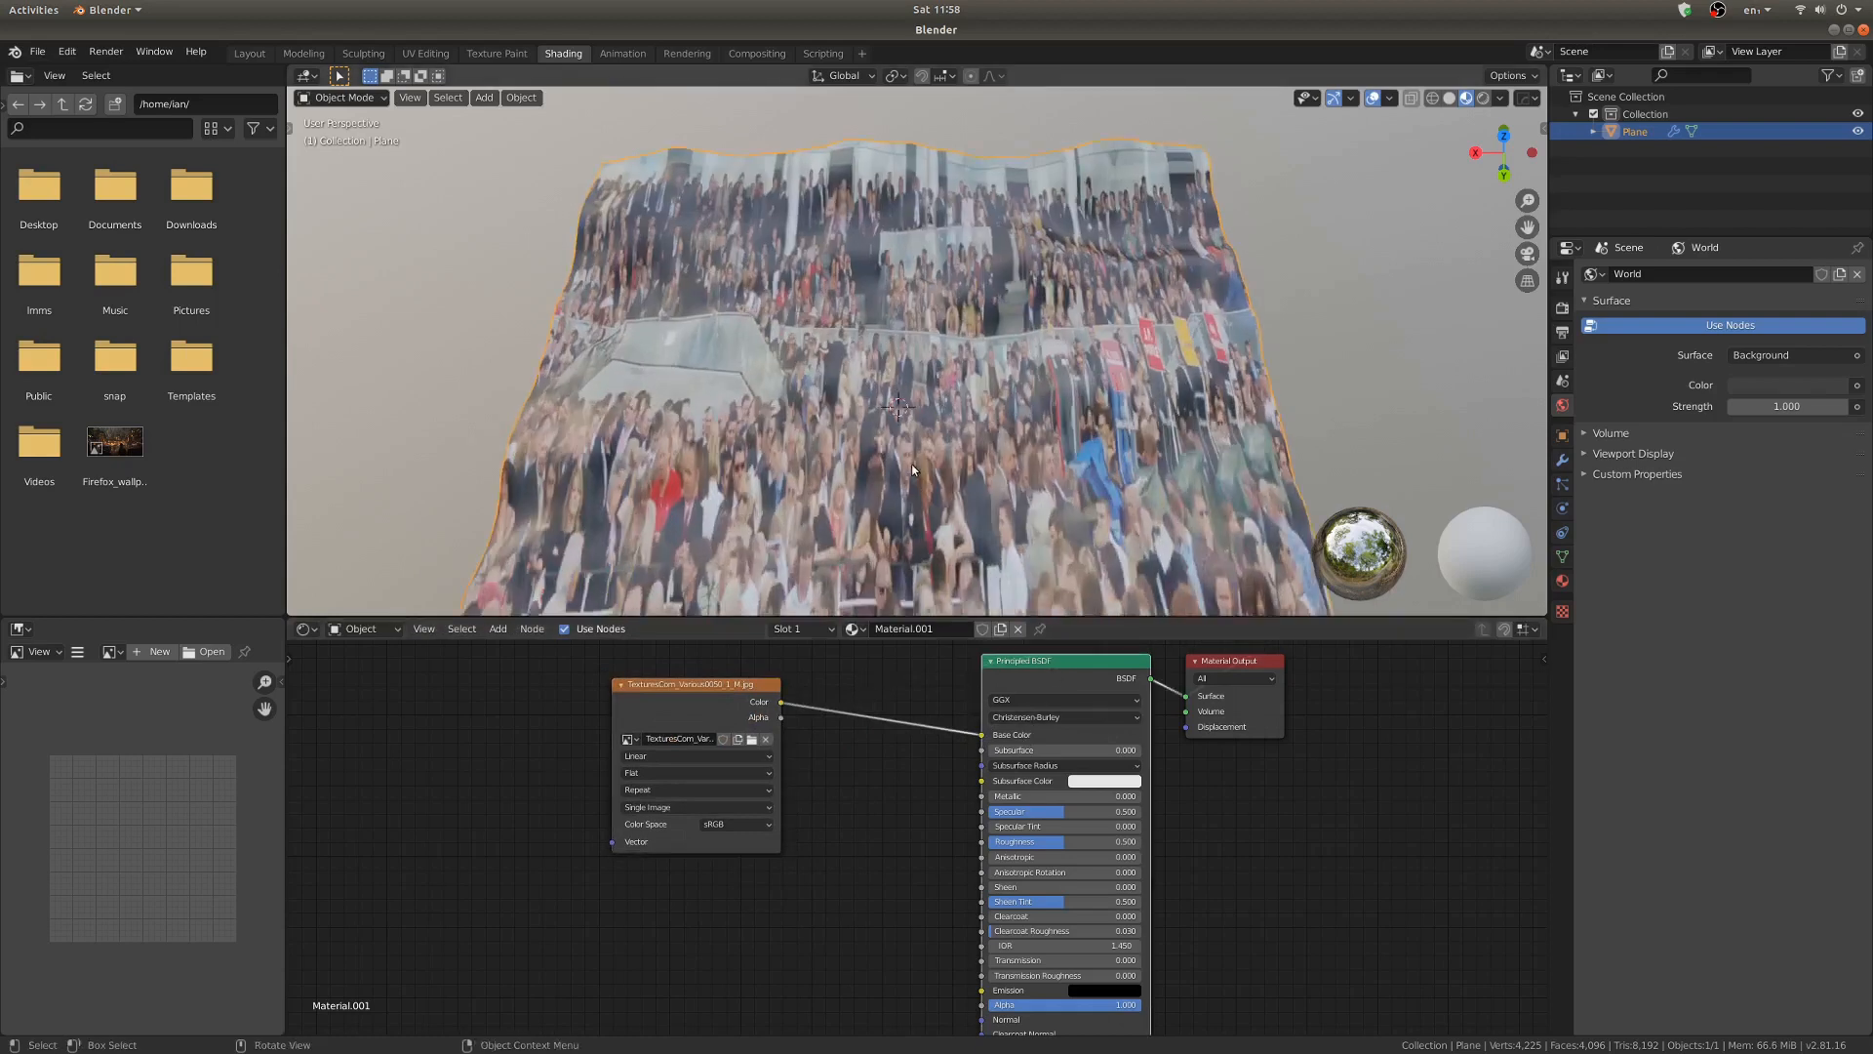
middle_drag(925, 465, 717, 478)
scroll(938, 536, down, 5)
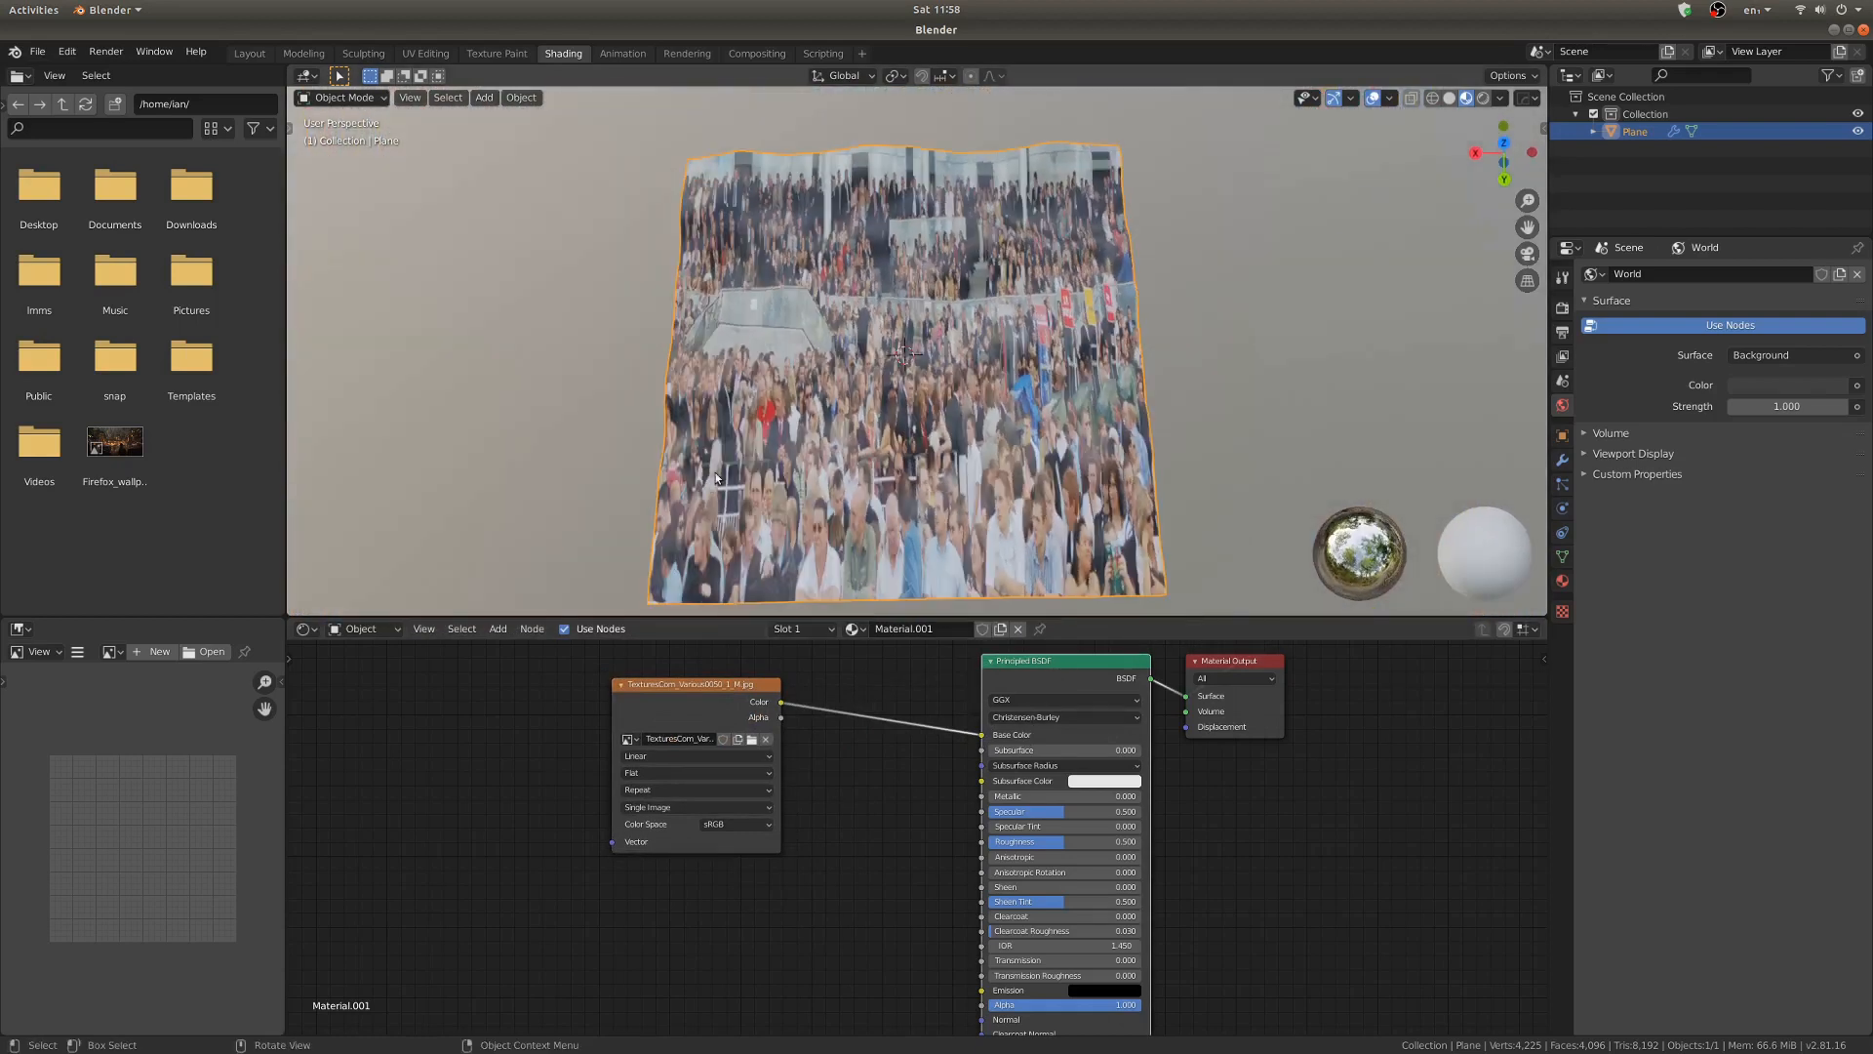
Enter Edit Mode on the plane and change the image area to a UV Editor framing its whole UV grid
key(ctrl+Tab)
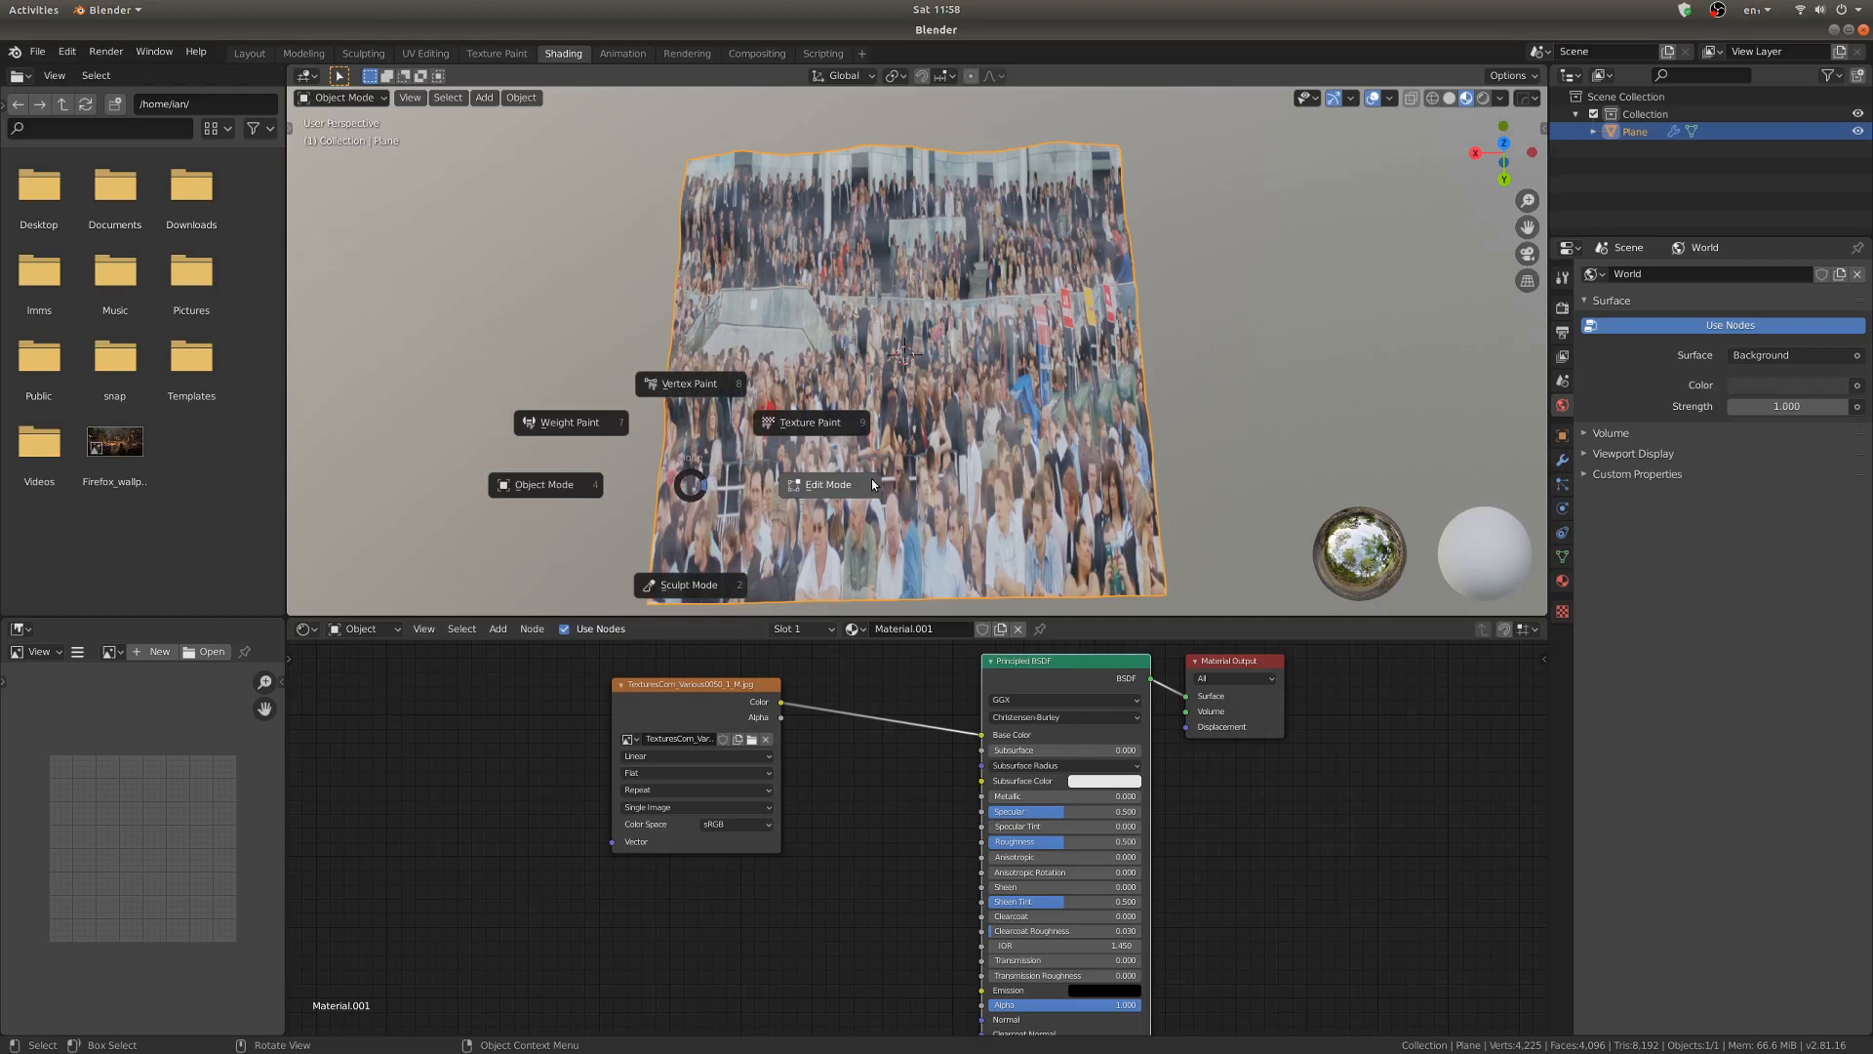
click(873, 485)
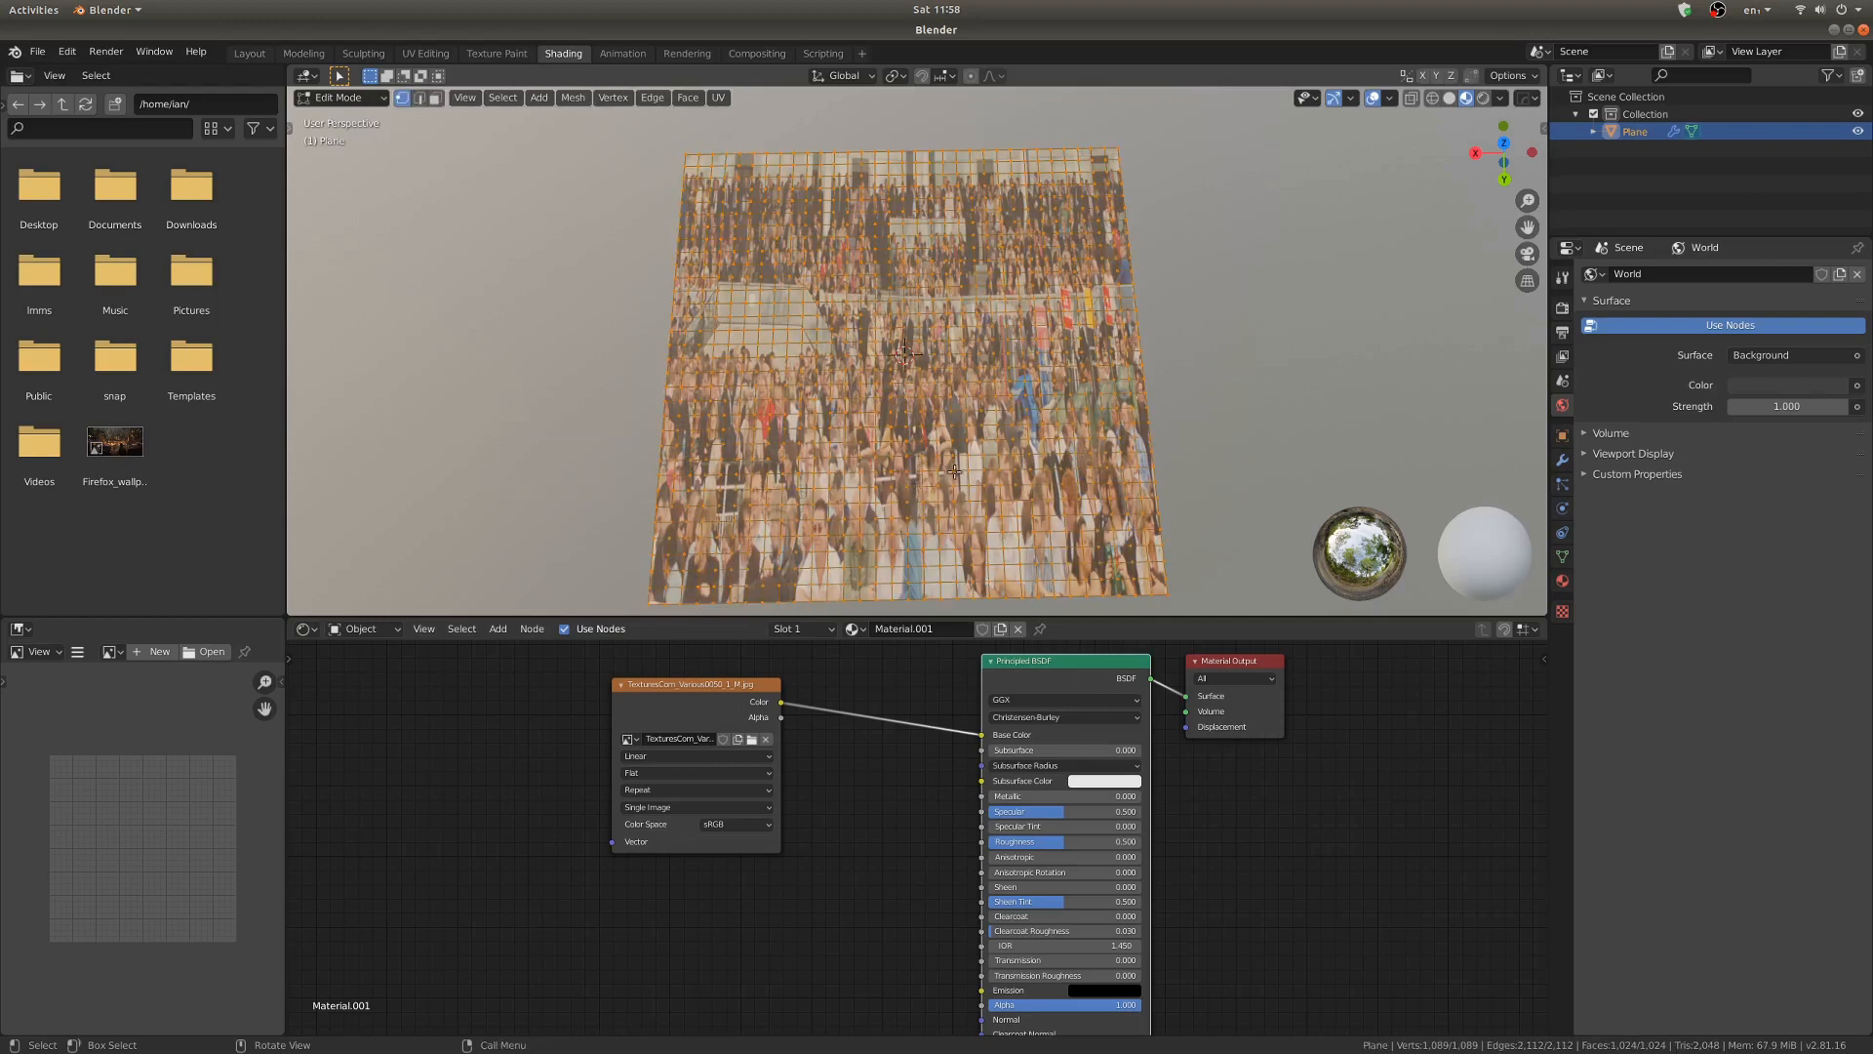
click(18, 628)
click(70, 736)
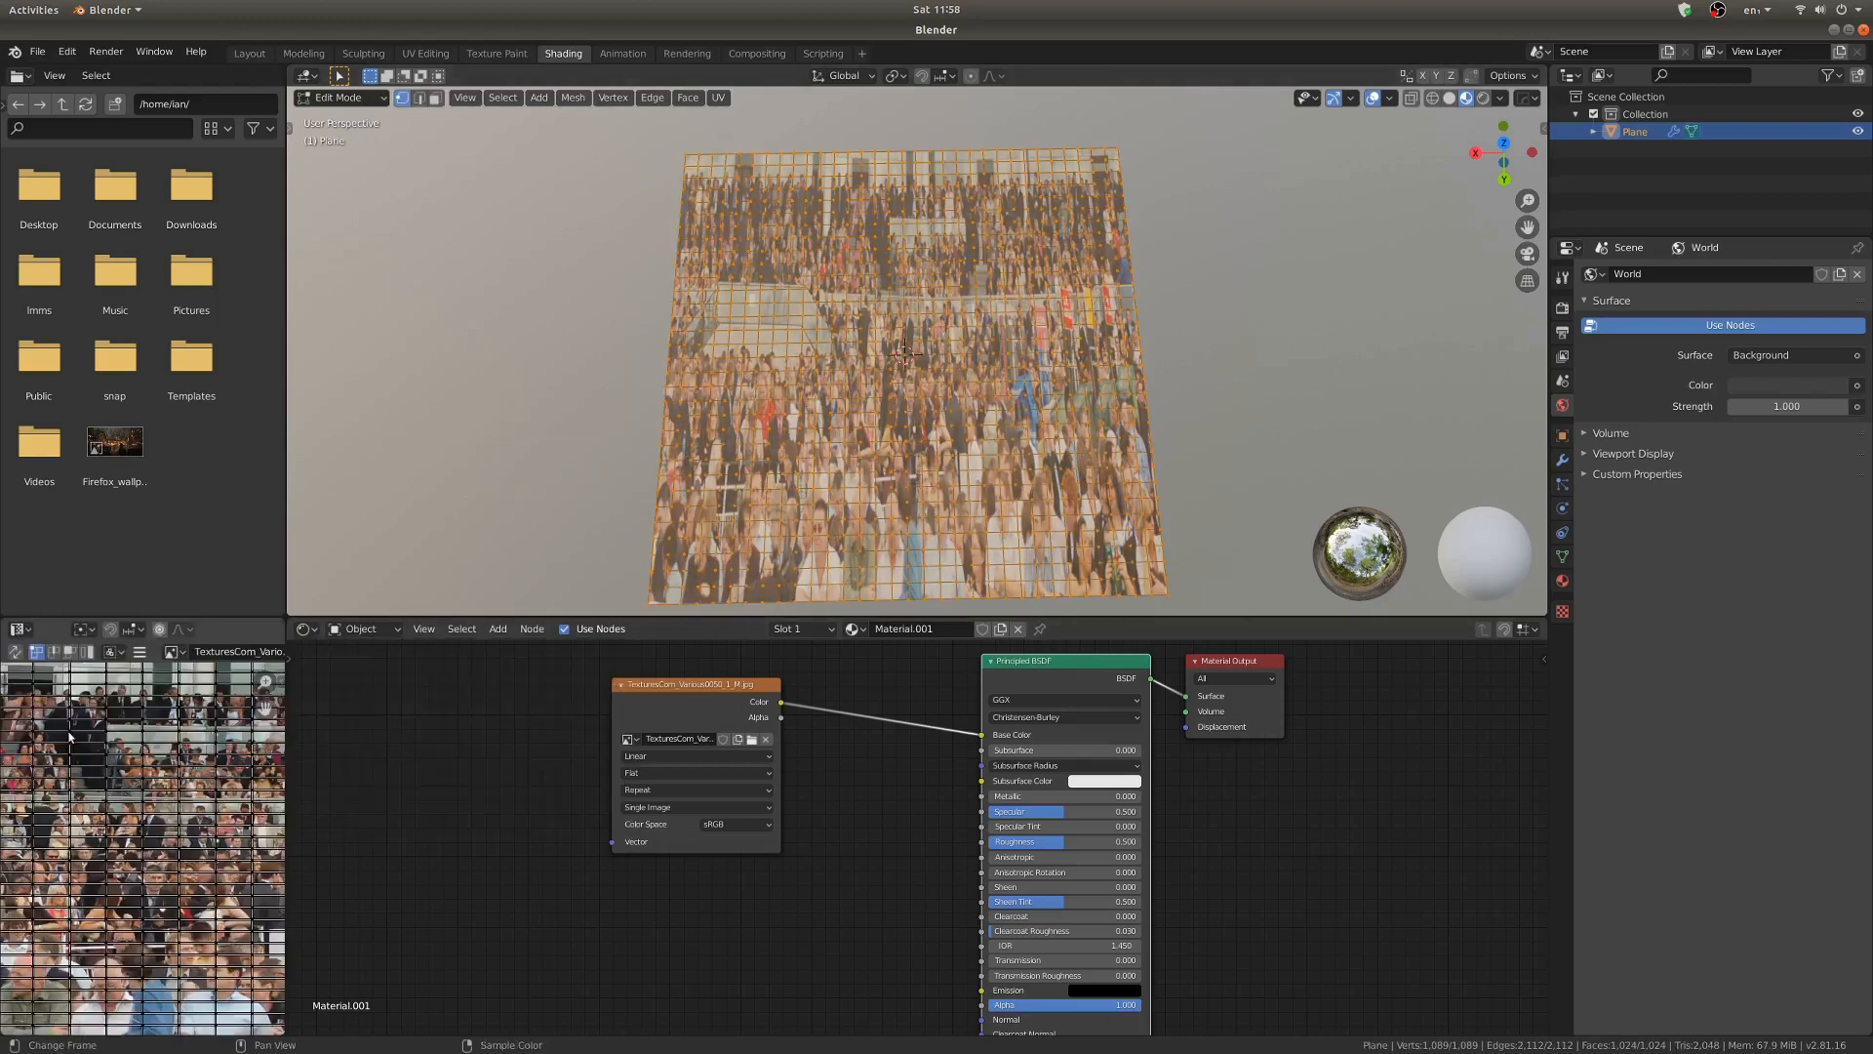
scroll(137, 780, down, 5)
scroll(166, 810, up, 2)
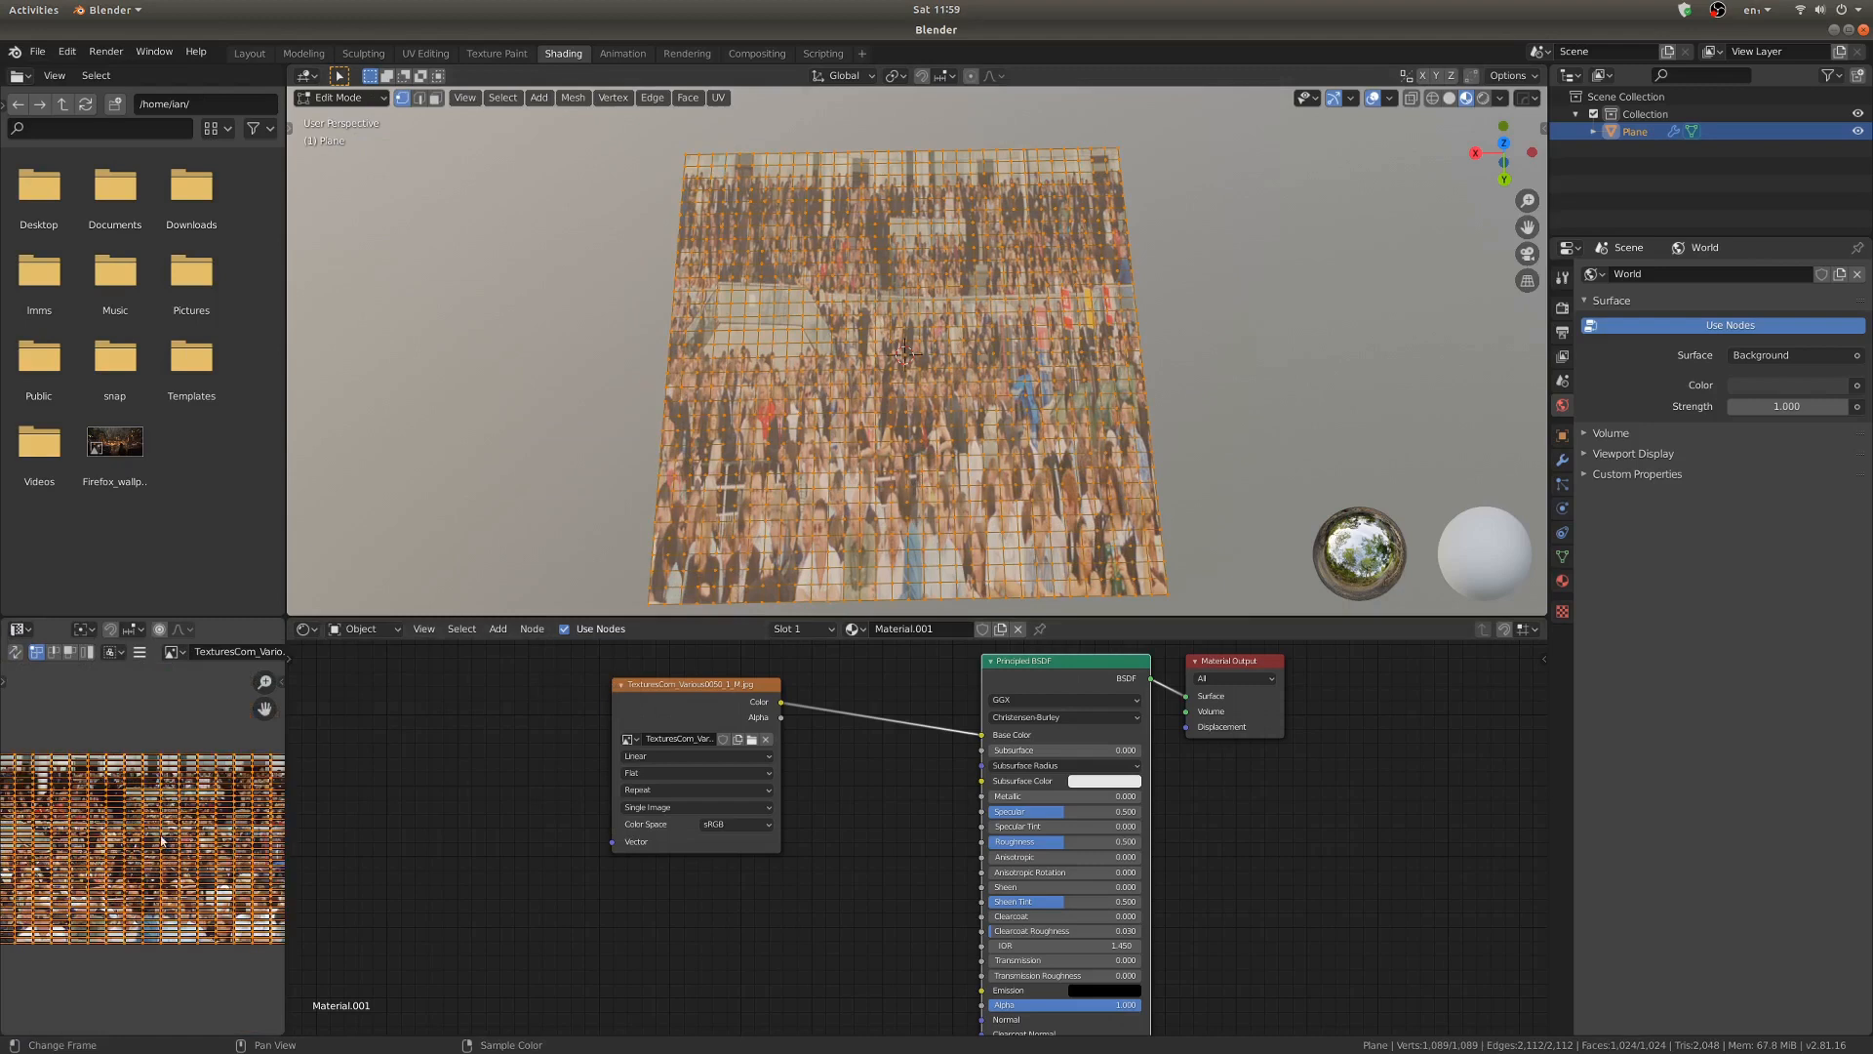
Scale the plane's UVs along Y by about 1.6 and return to Object Mode
key(s)
key(y)
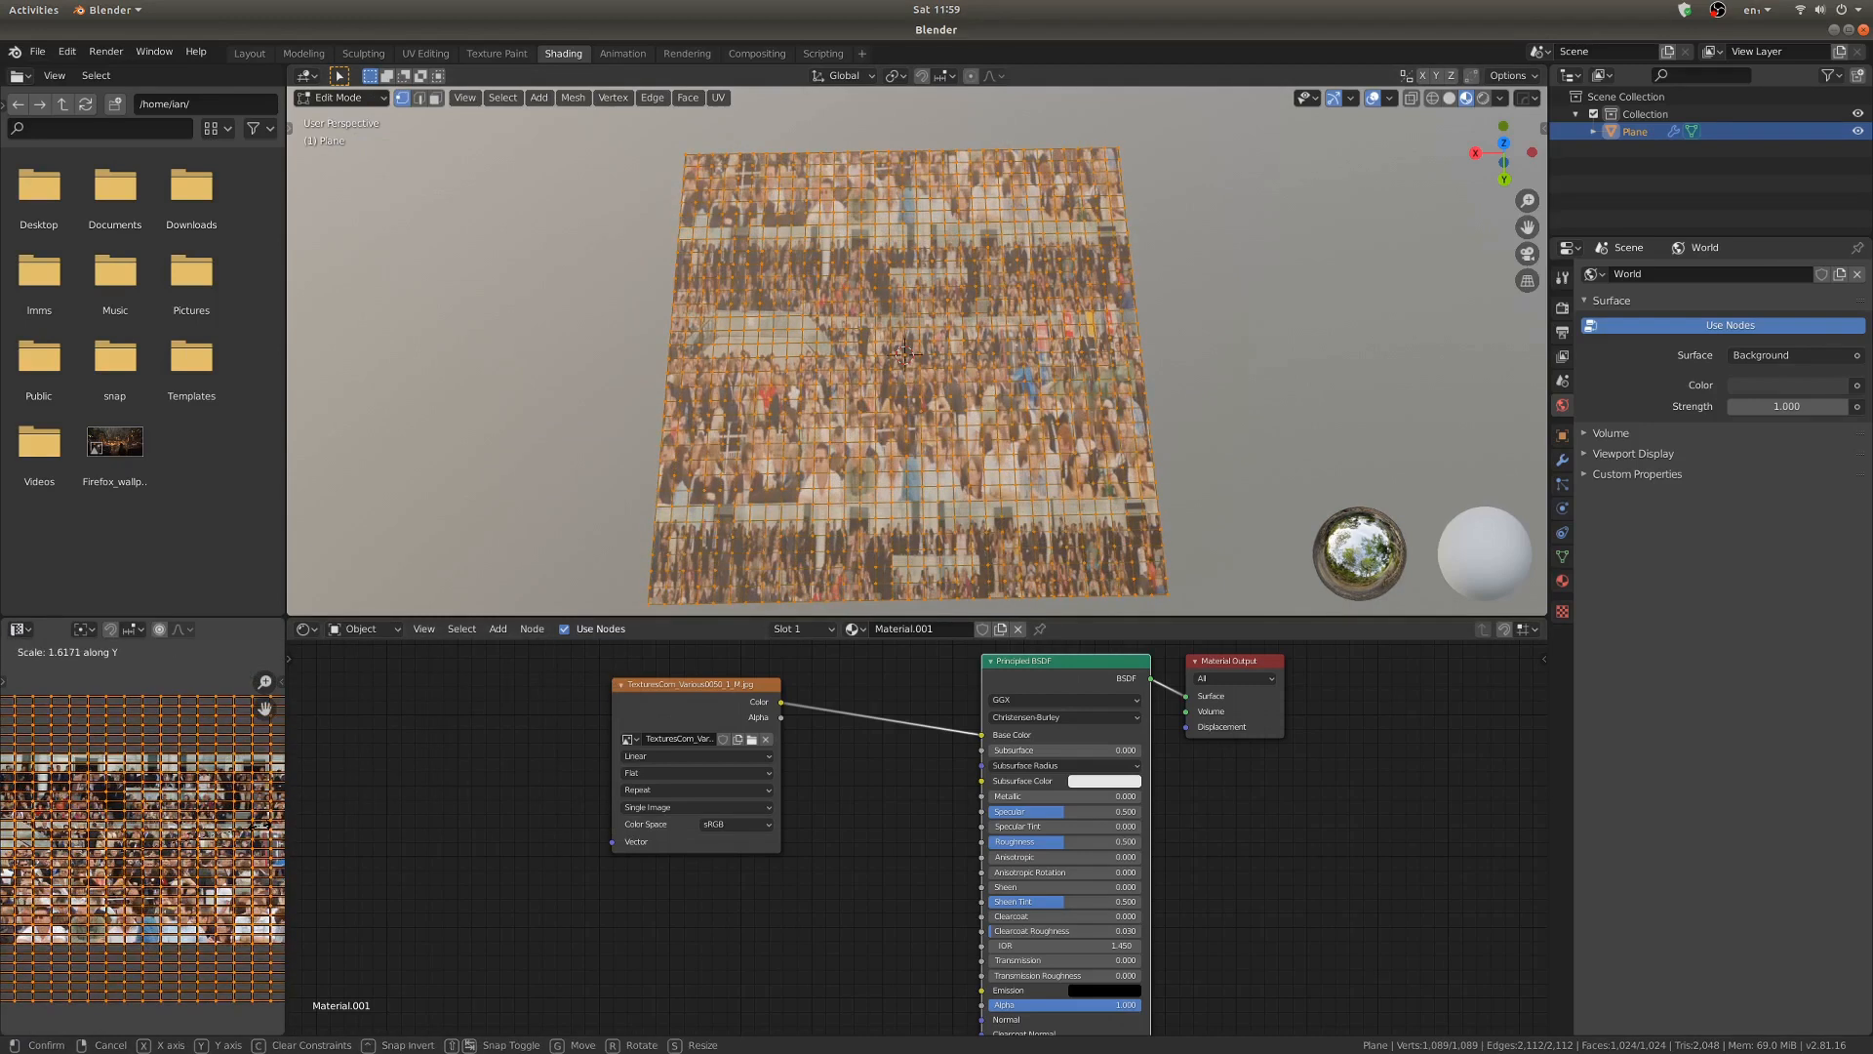
key(Return)
key(Tab)
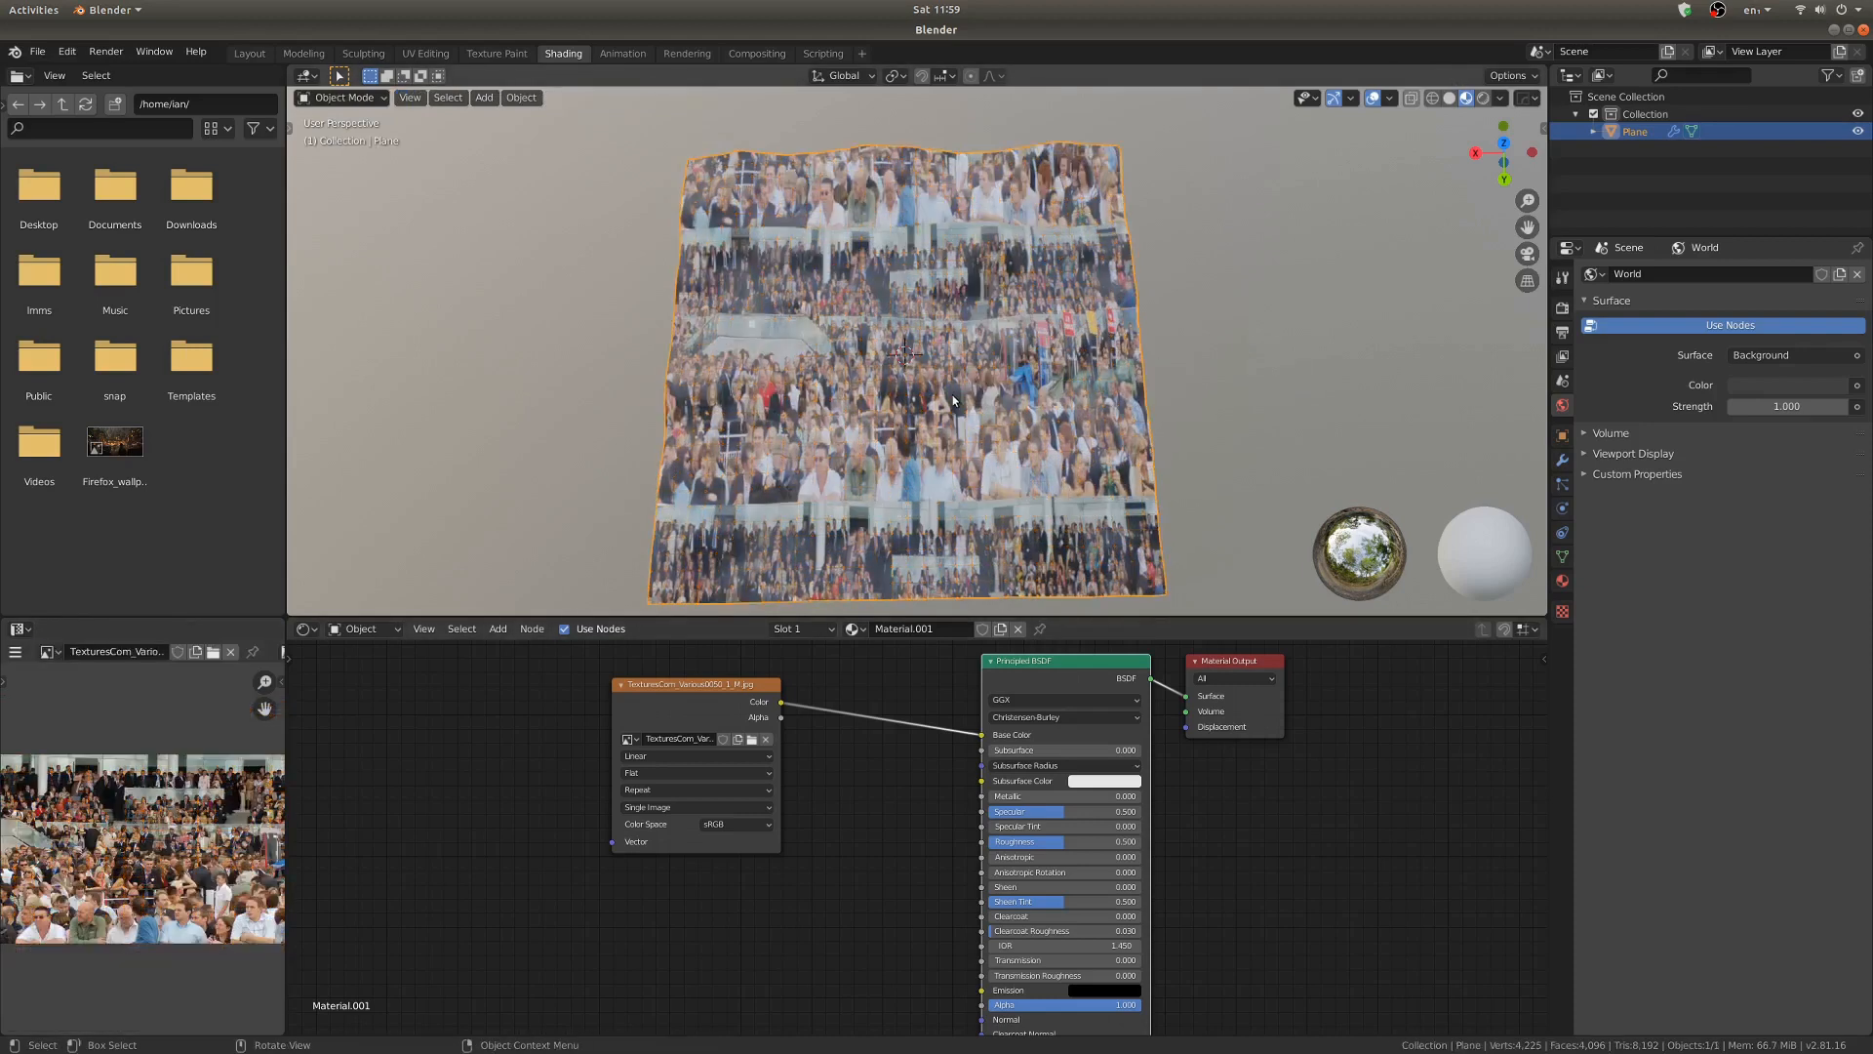
Examine how the repeated crowd texture sits on the wavy plane, up close and from several angles
scroll(951, 394, up, 6)
middle_drag(952, 395, 1015, 114)
scroll(1045, 155, down, 5)
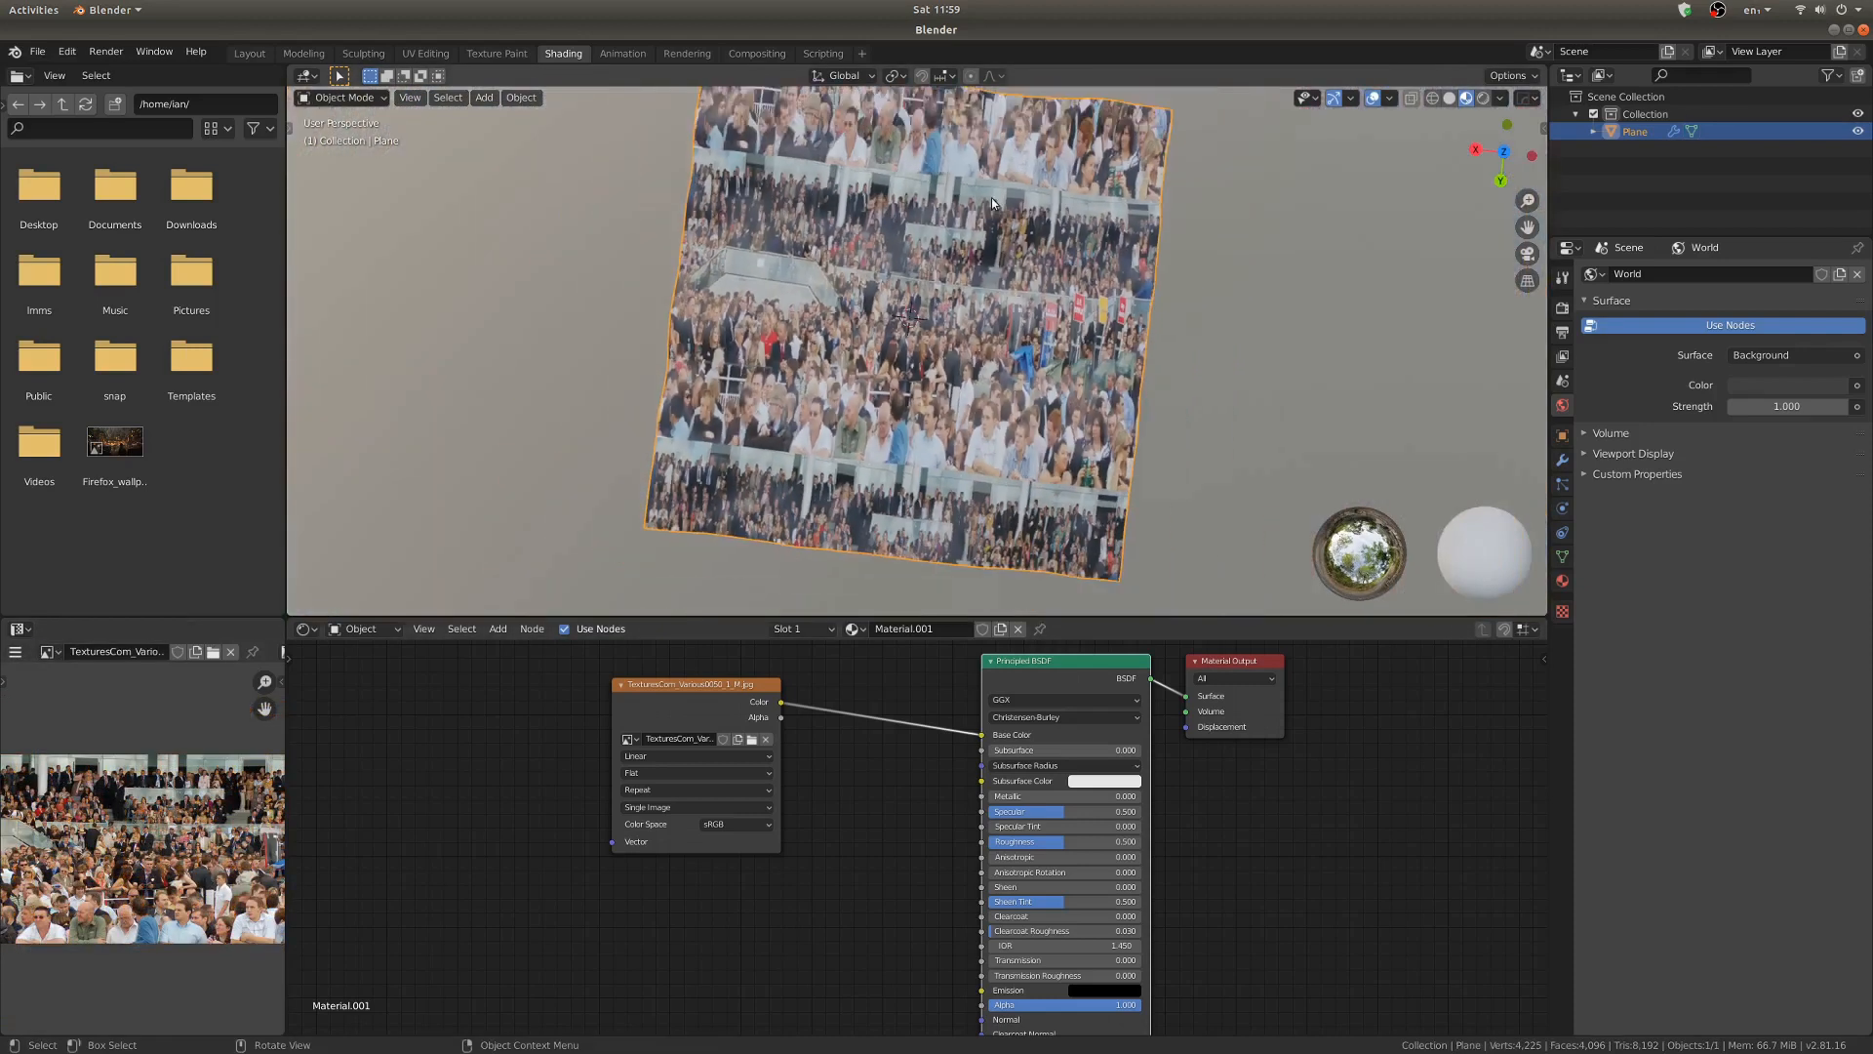
shift+middle_drag(912, 239, 895, 303)
scroll(681, 170, up, 4)
shift+middle_drag(707, 233, 741, 332)
scroll(816, 191, up, 1)
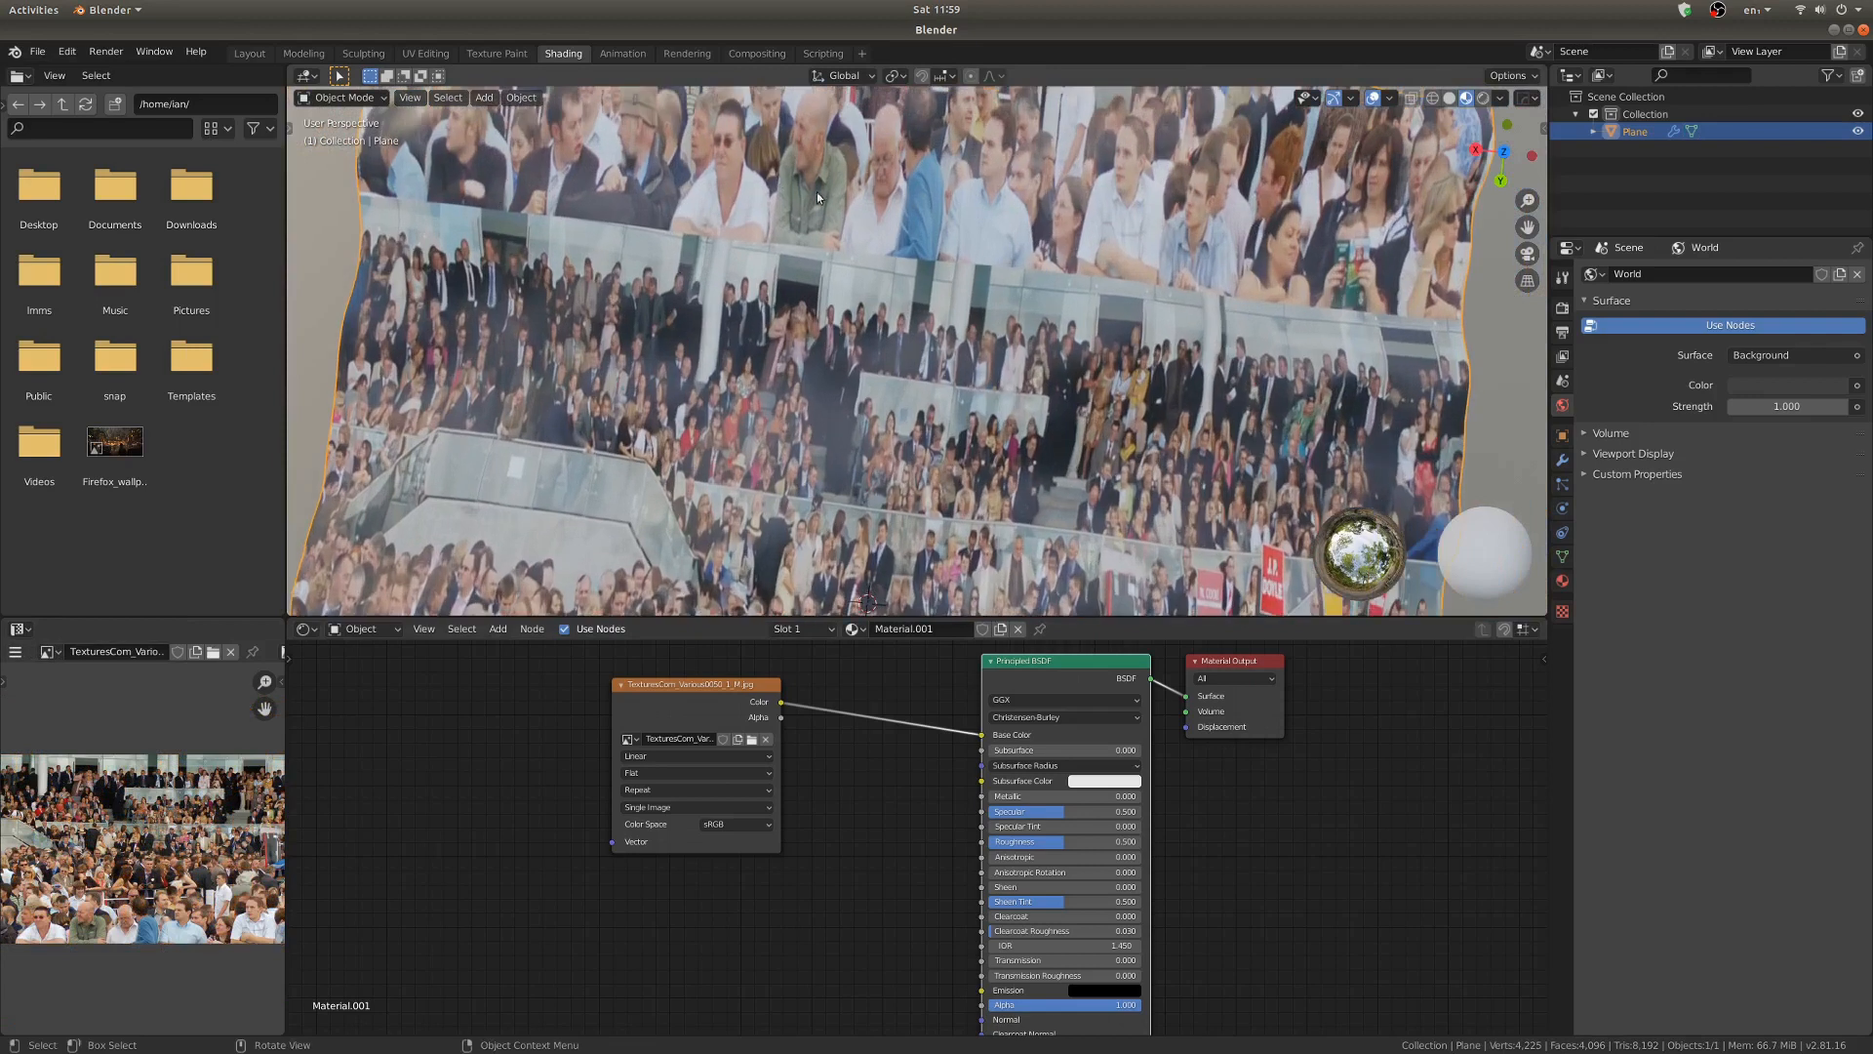
scroll(838, 397, down, 8)
shift+middle_drag(838, 397, 846, 293)
scroll(846, 293, up, 5)
middle_drag(883, 363, 886, 242)
scroll(922, 296, down, 5)
scroll(916, 284, up, 4)
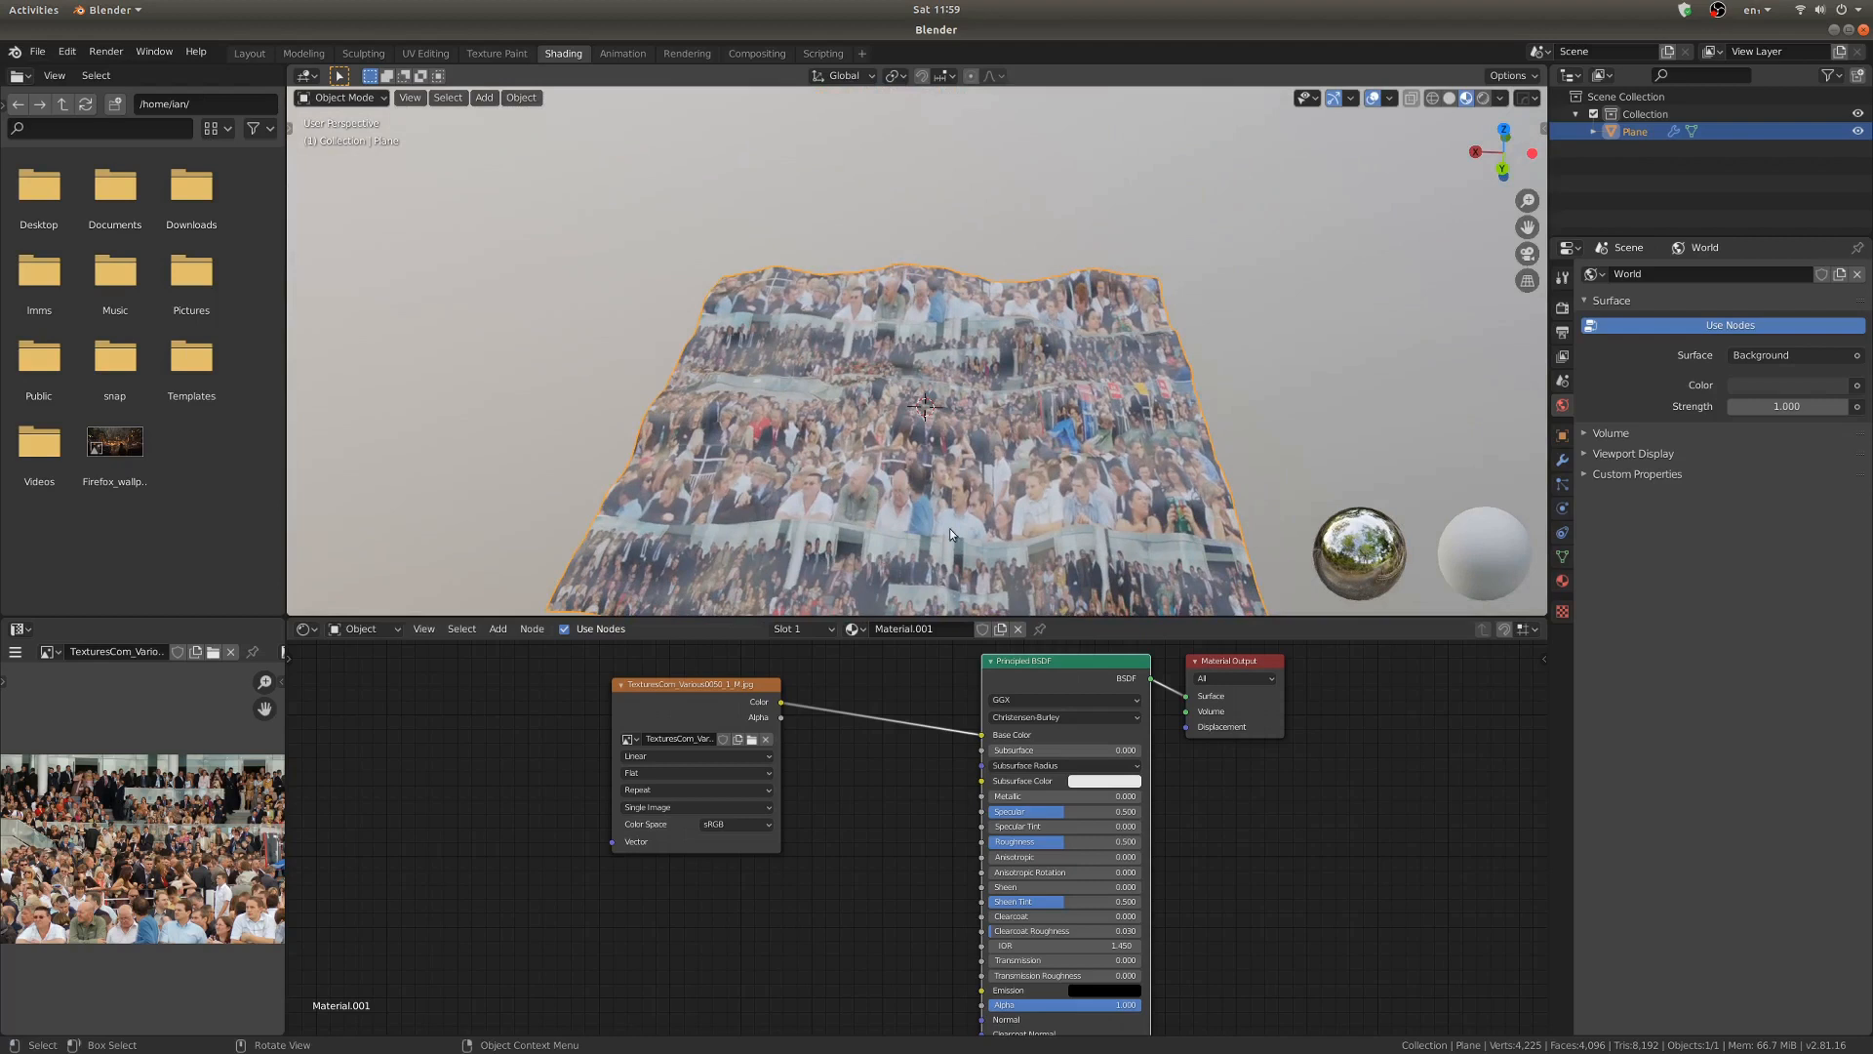
scroll(950, 528, down, 3)
middle_drag(976, 461, 1015, 449)
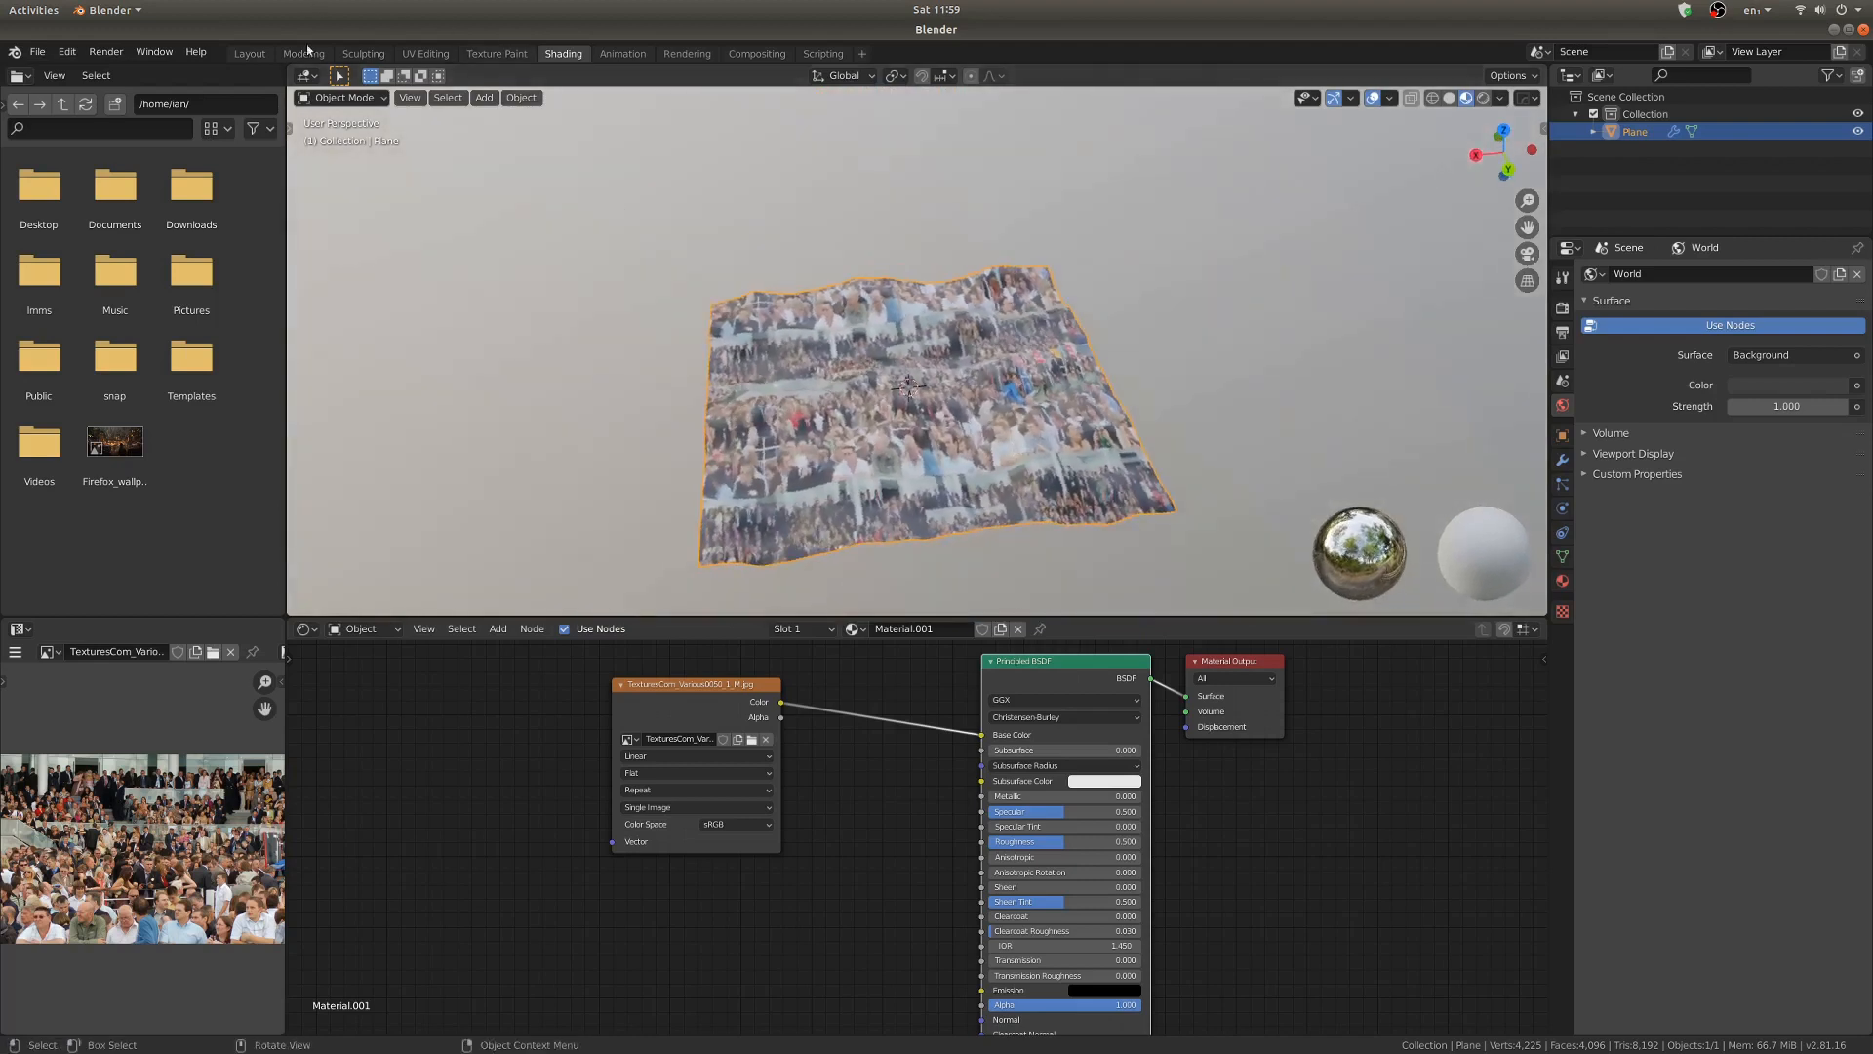
Switch to the Layout workspace and display the plane in Rendered shading from the top view
click(249, 54)
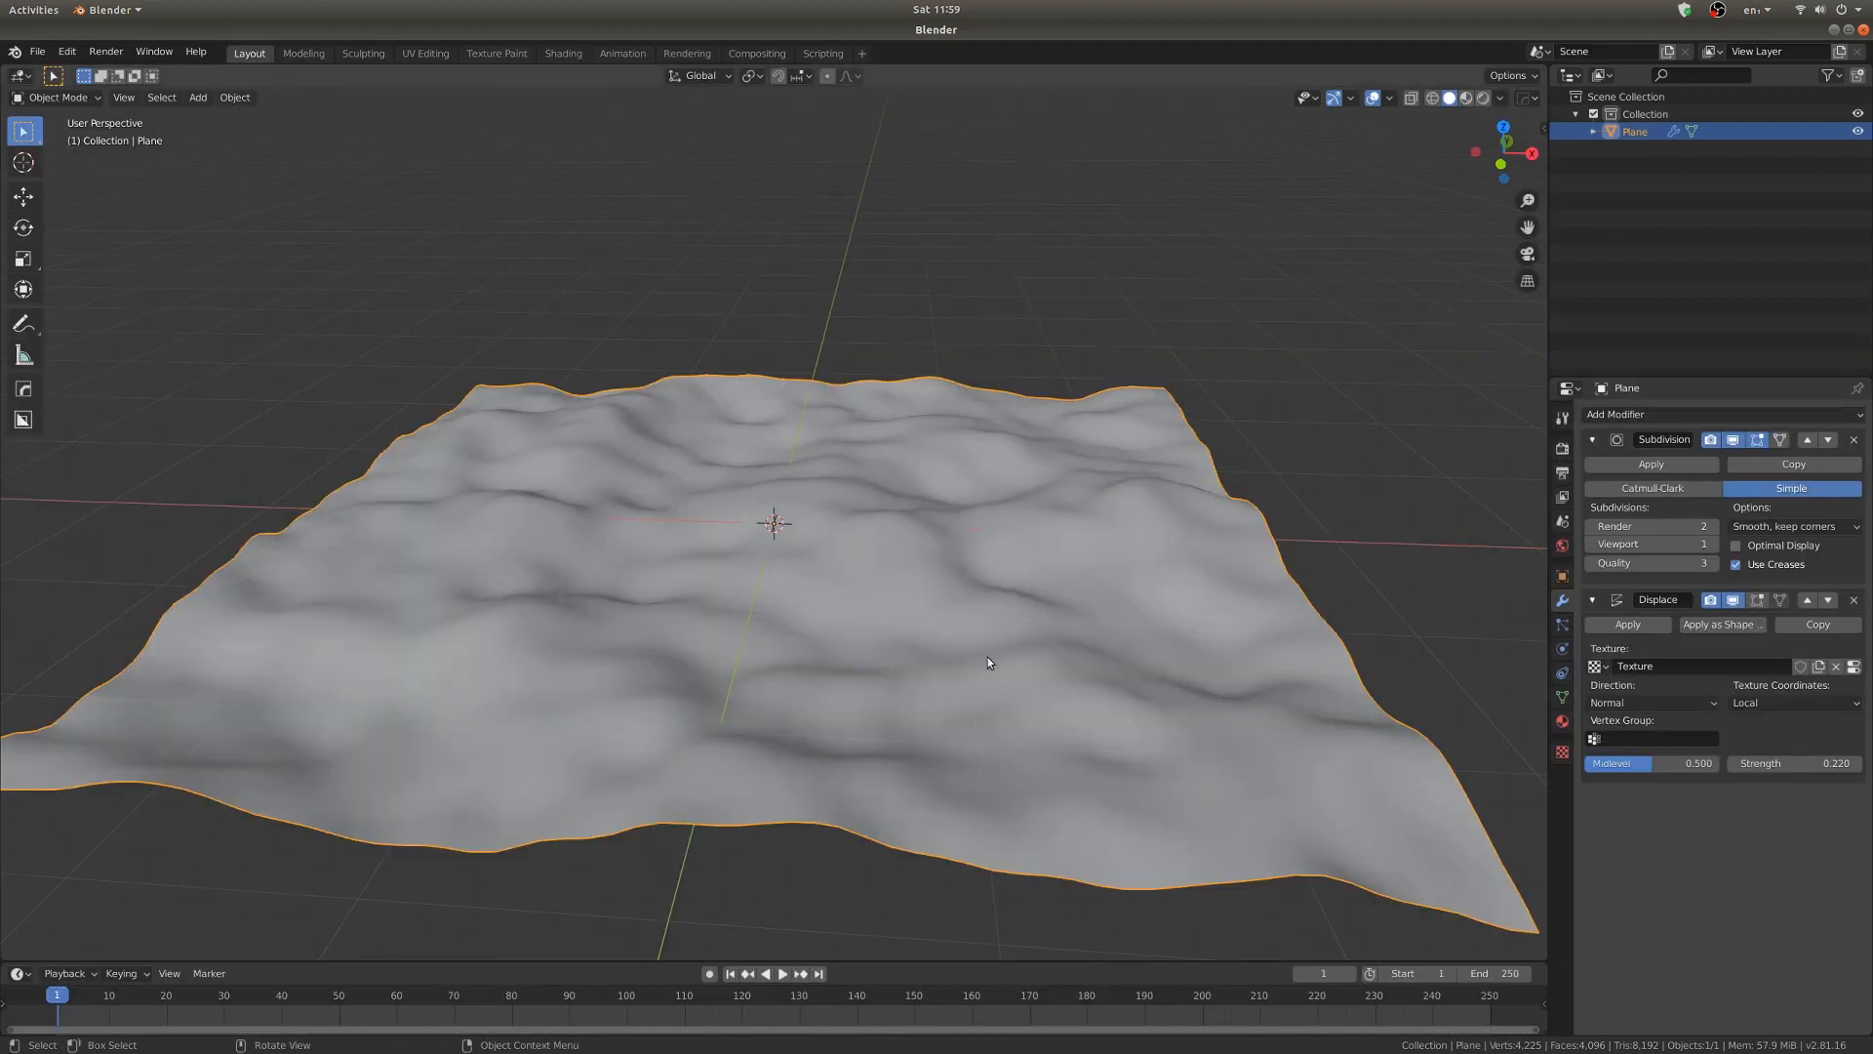
key(z)
click(905, 621)
mouse_move(909, 582)
middle_down()
mouse_move(898, 654)
mouse_move(541, 624)
mouse_move(878, 594)
mouse_move(426, 170)
middle_up()
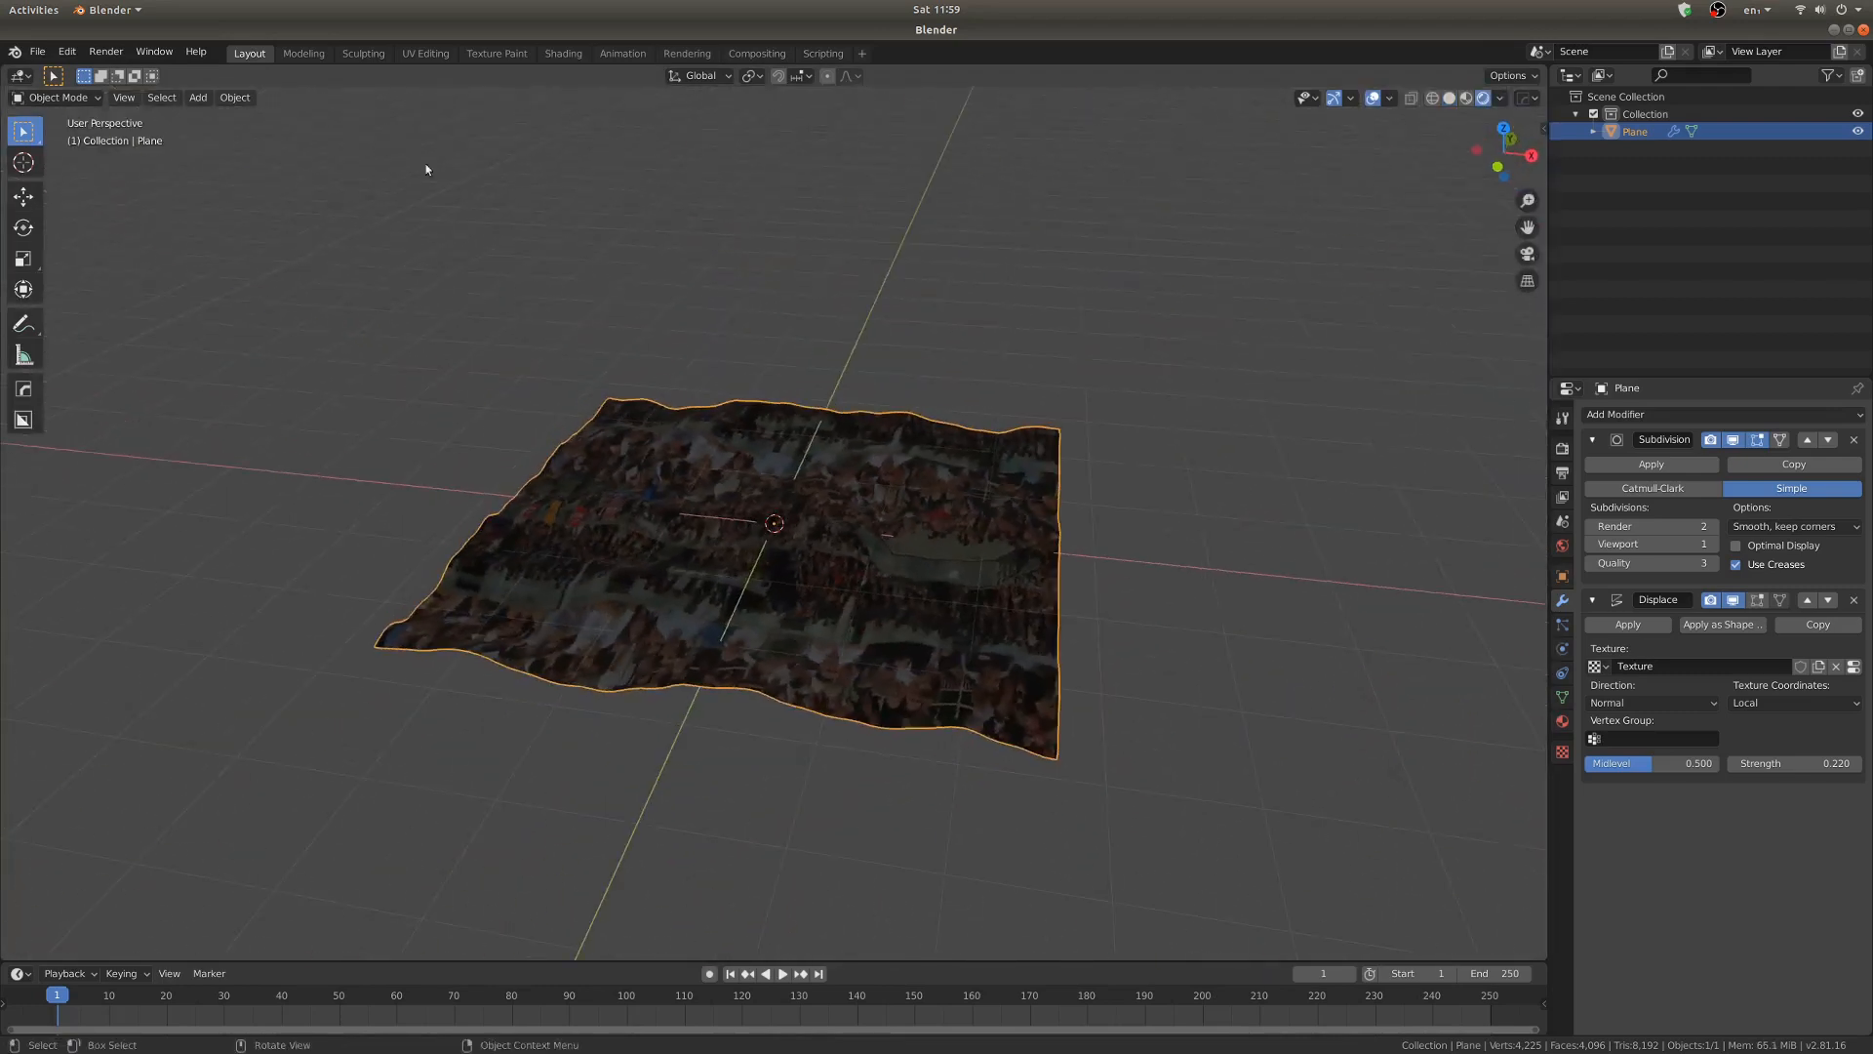
scroll(800, 303, down, 4)
middle_drag(800, 302, 748, 360)
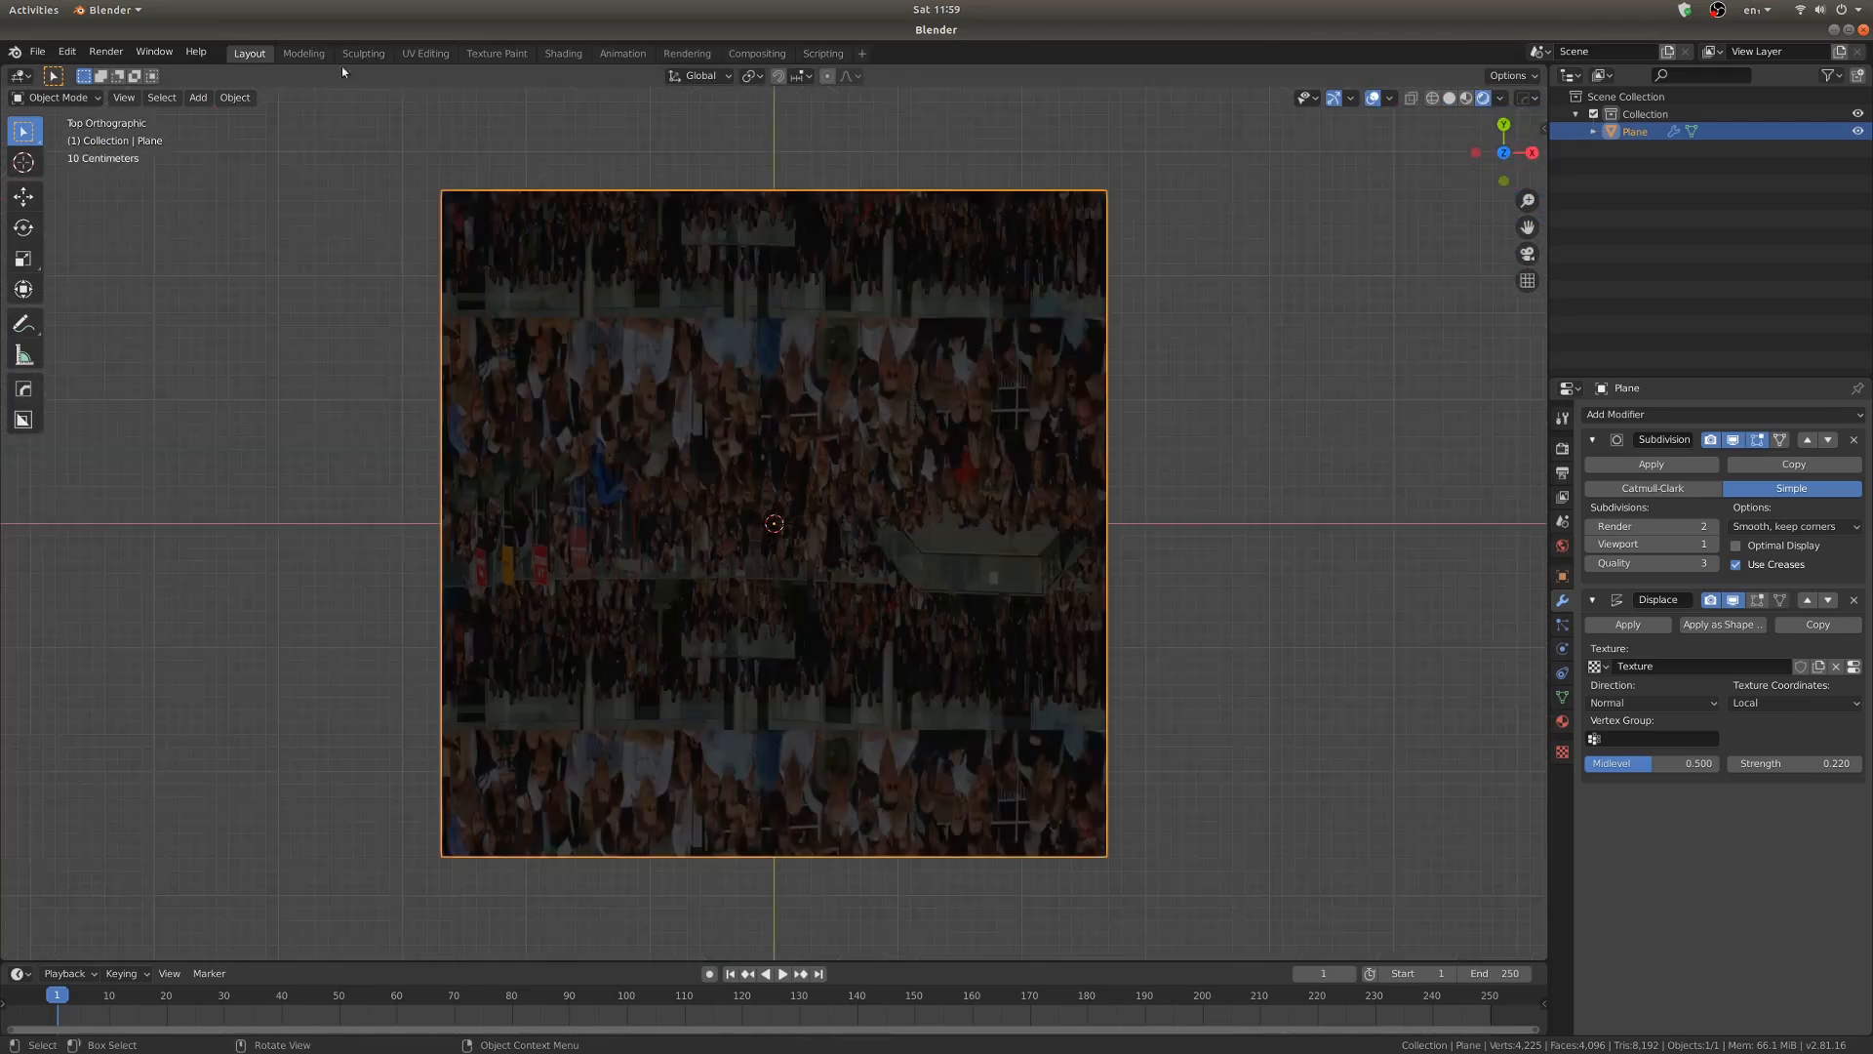
Rotate the plane's UVs by 180 degrees in the UV Editing workspace and return to the Layout workspace
click(425, 54)
text(r)
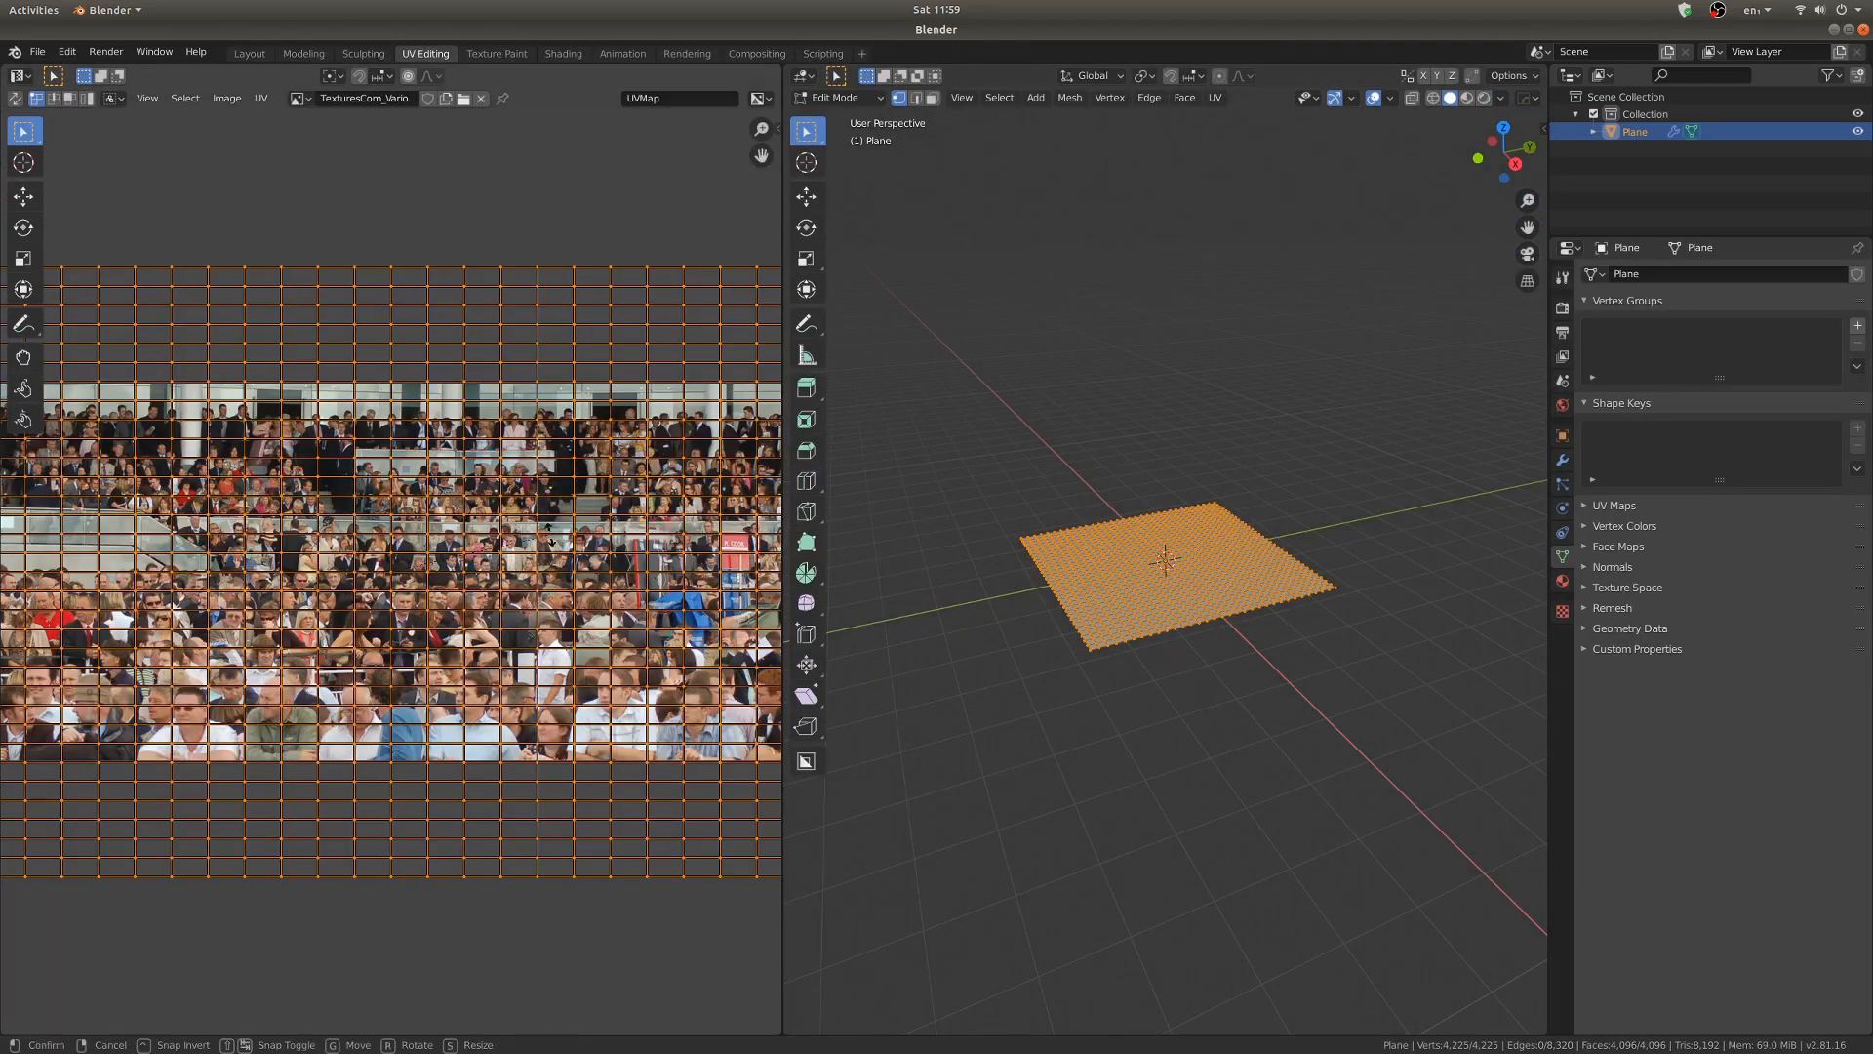
text(180)
key(Return)
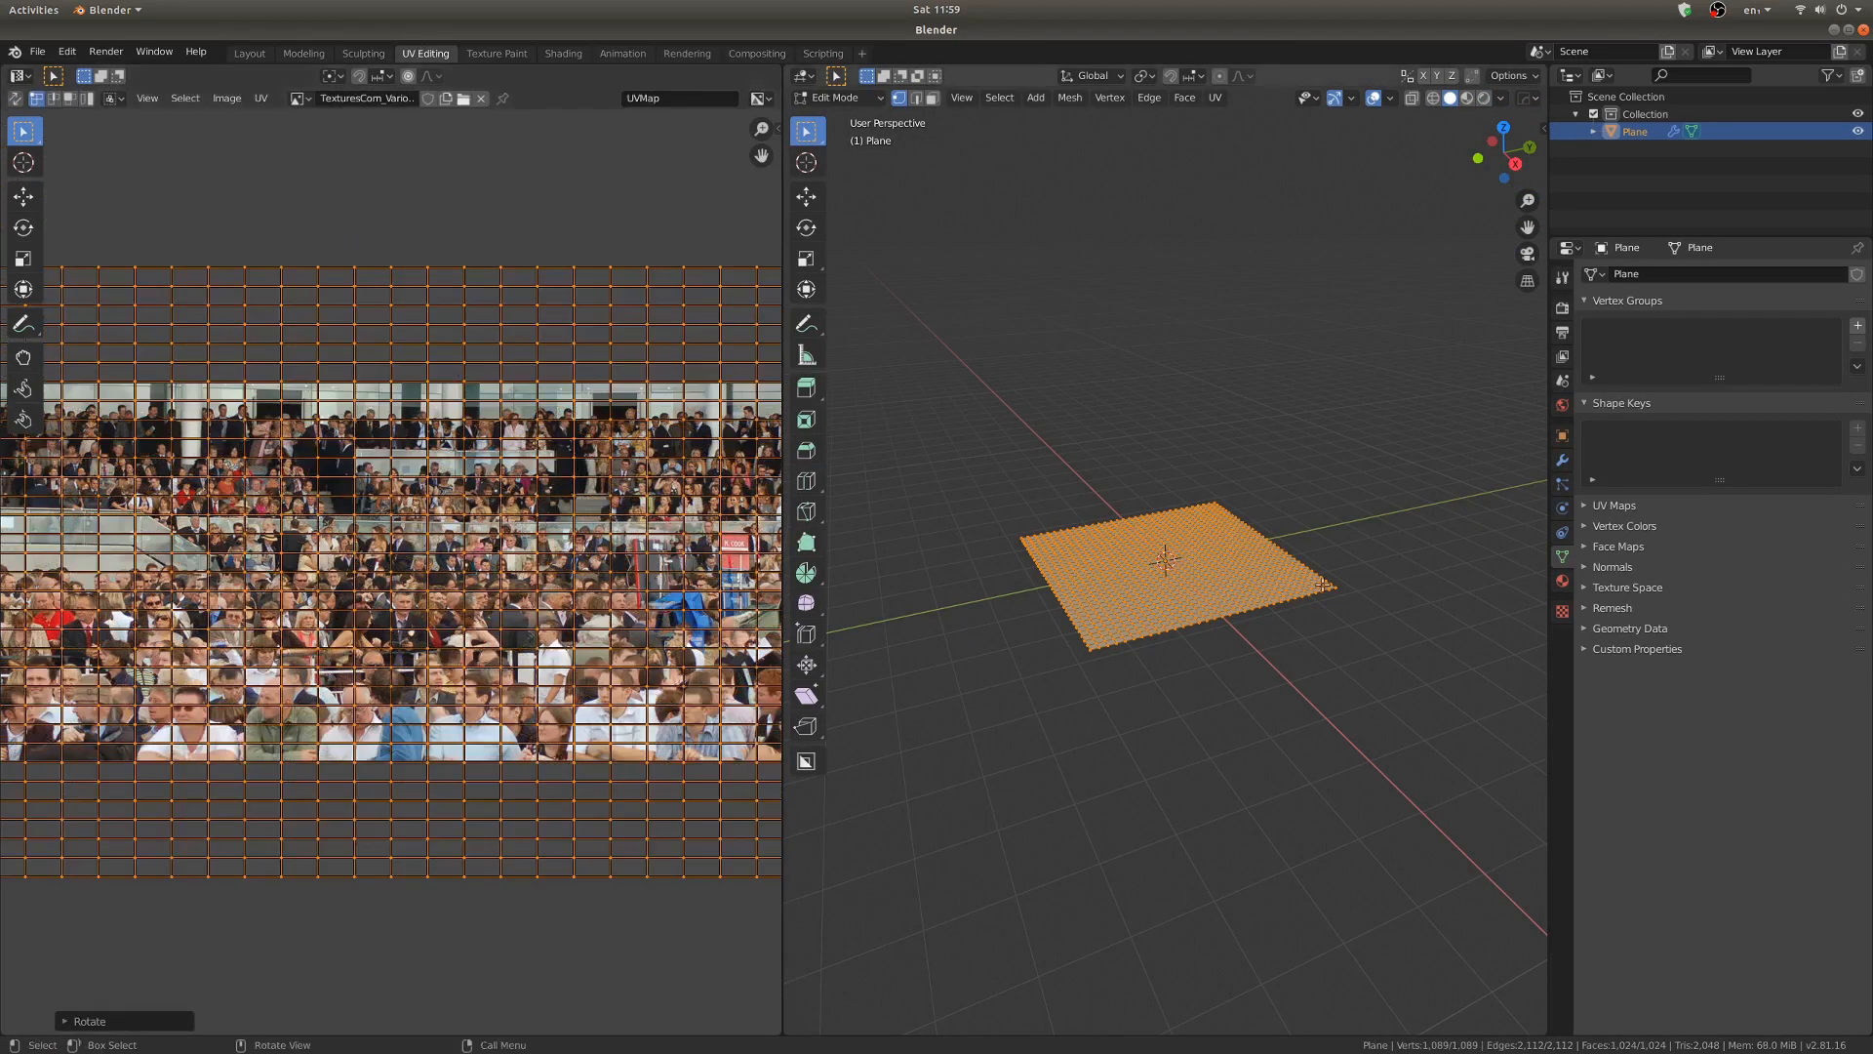
key(Tab)
click(255, 55)
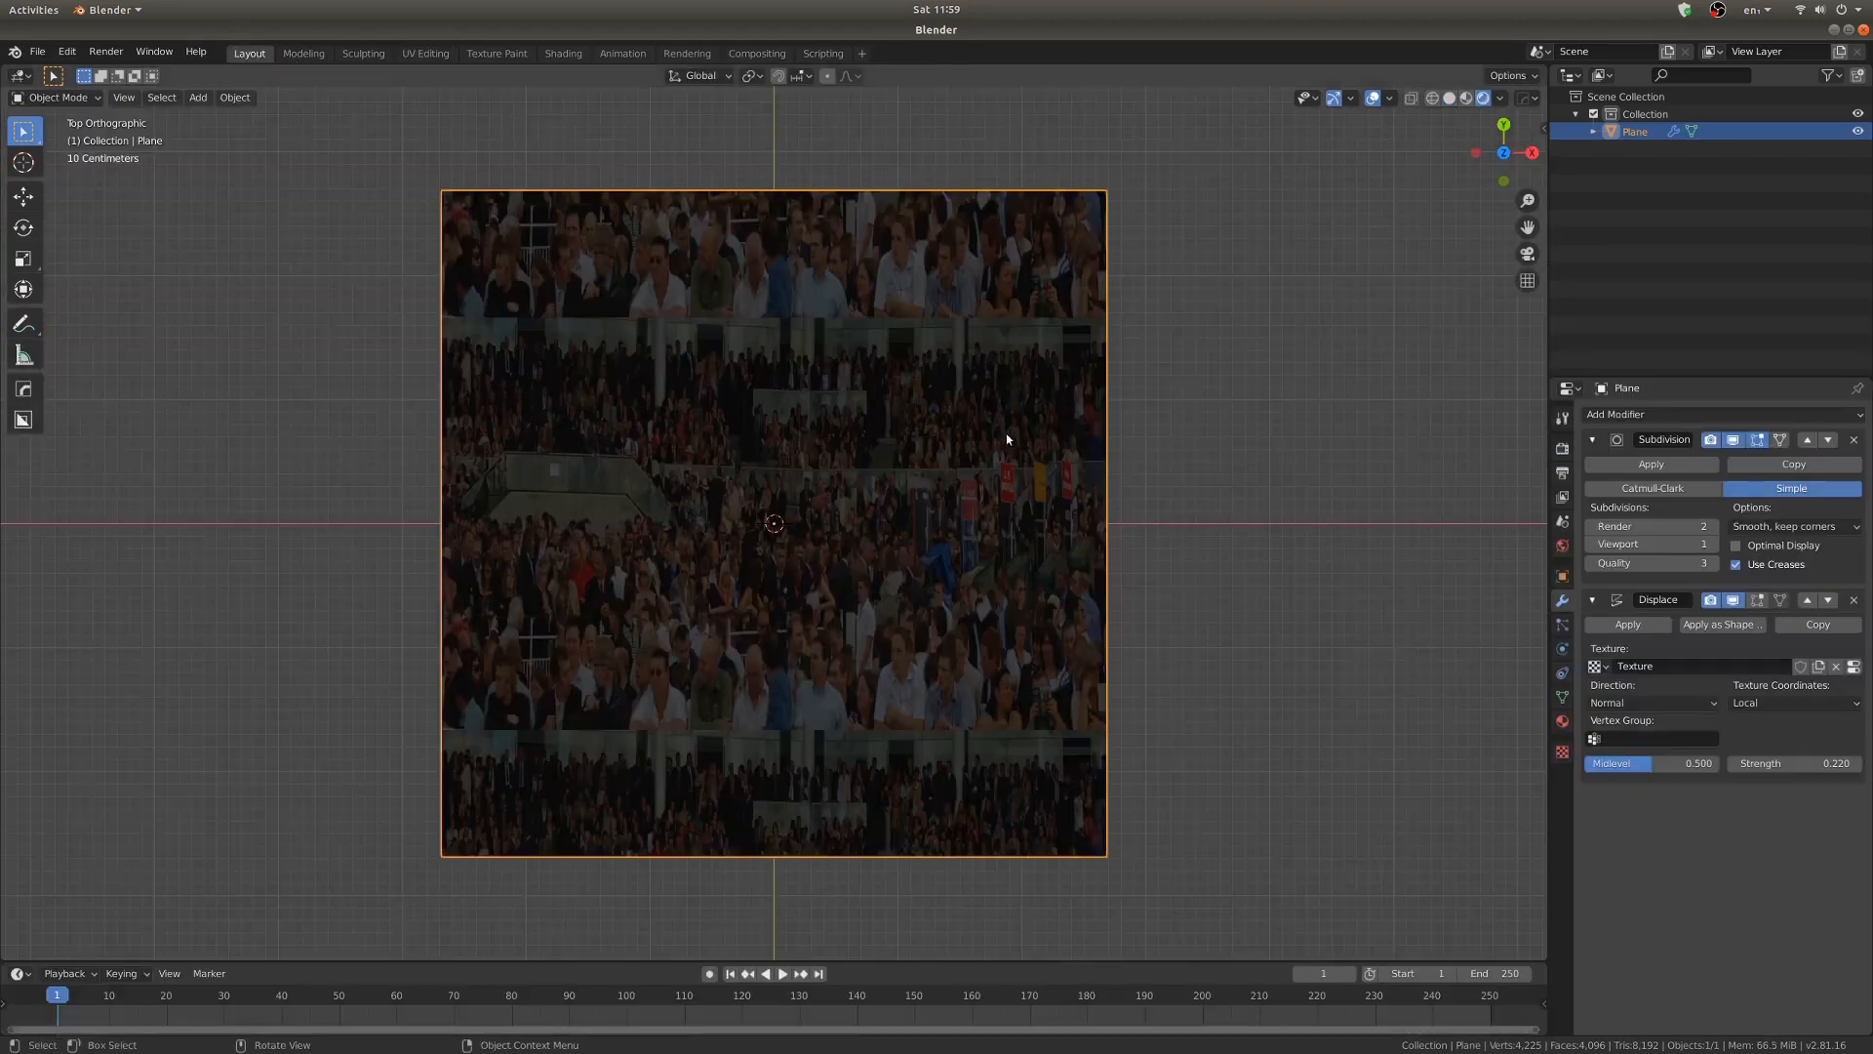
Set the viewport to Solid shading and inspect the displaced plane's surface from an angled perspective
scroll(908, 585, down, 4)
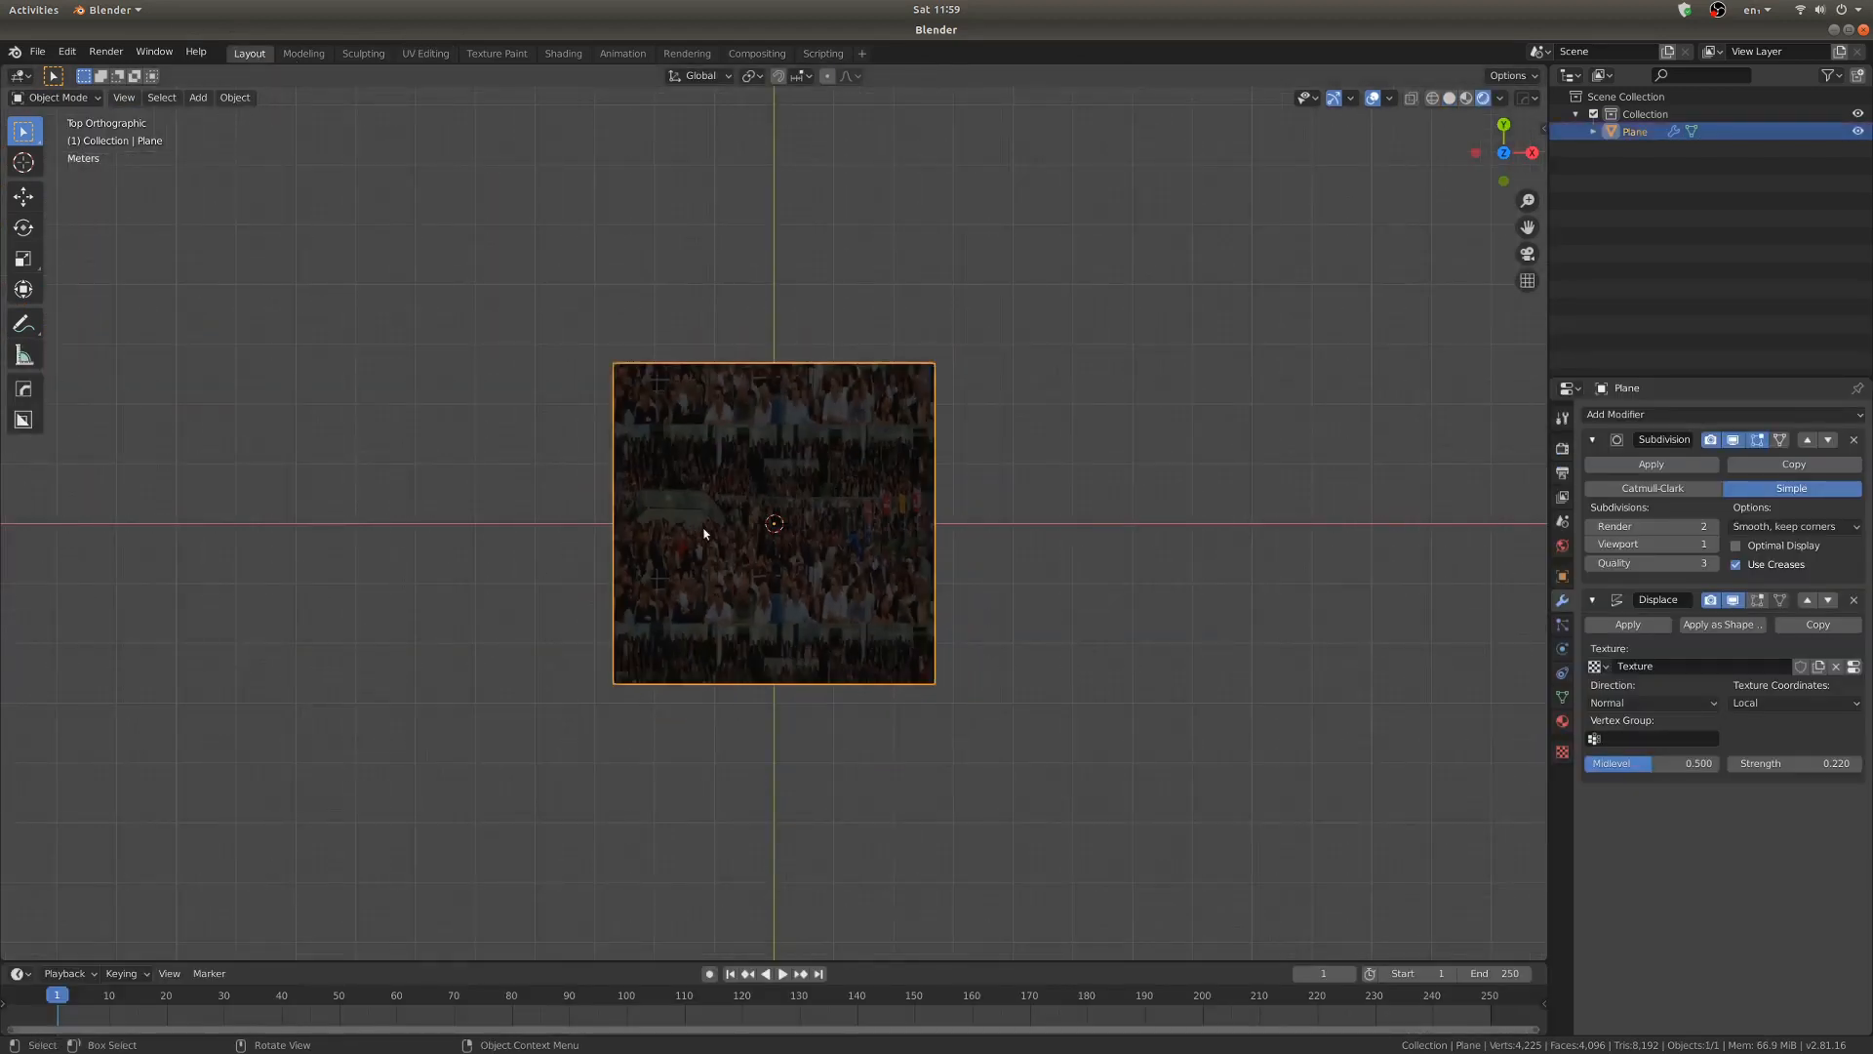
key(z)
click(898, 539)
mouse_move(972, 600)
middle_down()
mouse_move(944, 519)
mouse_move(824, 562)
middle_up()
scroll(910, 525, up, 4)
scroll(778, 552, down, 5)
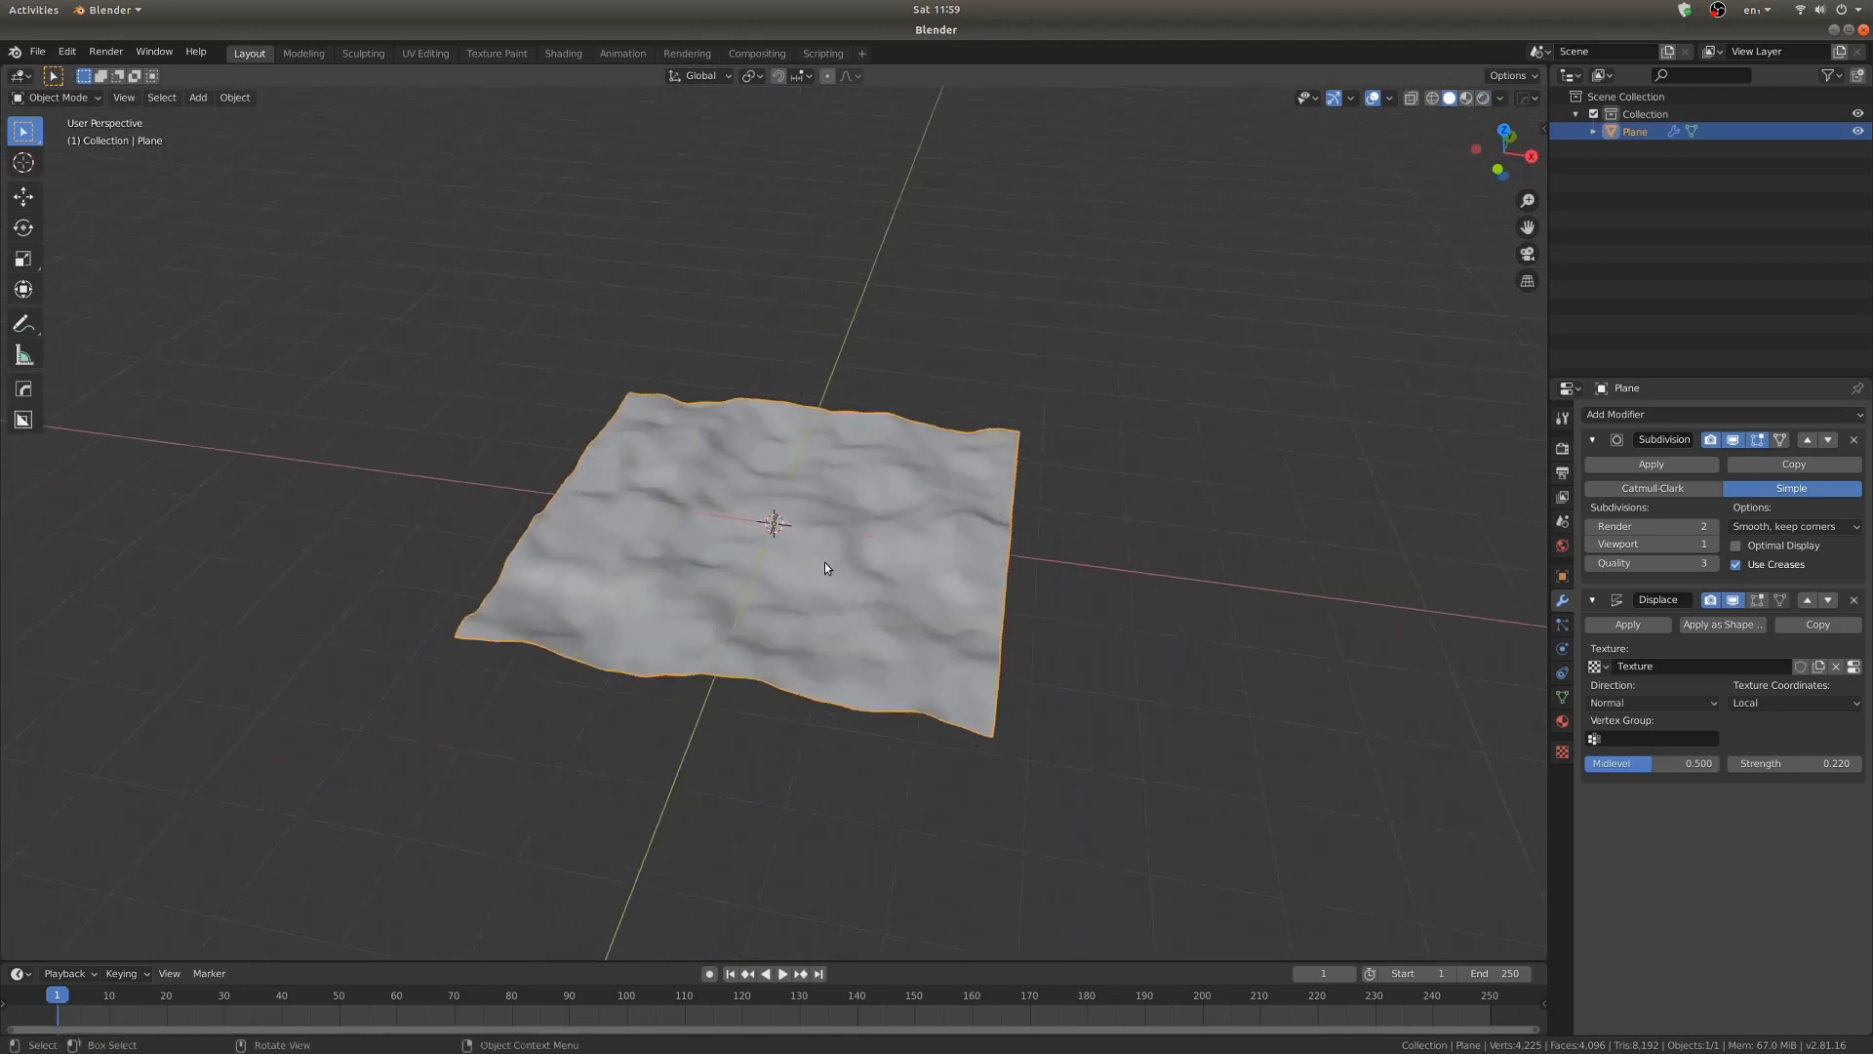
scroll(824, 562, up, 1)
middle_drag(1062, 568, 957, 599)
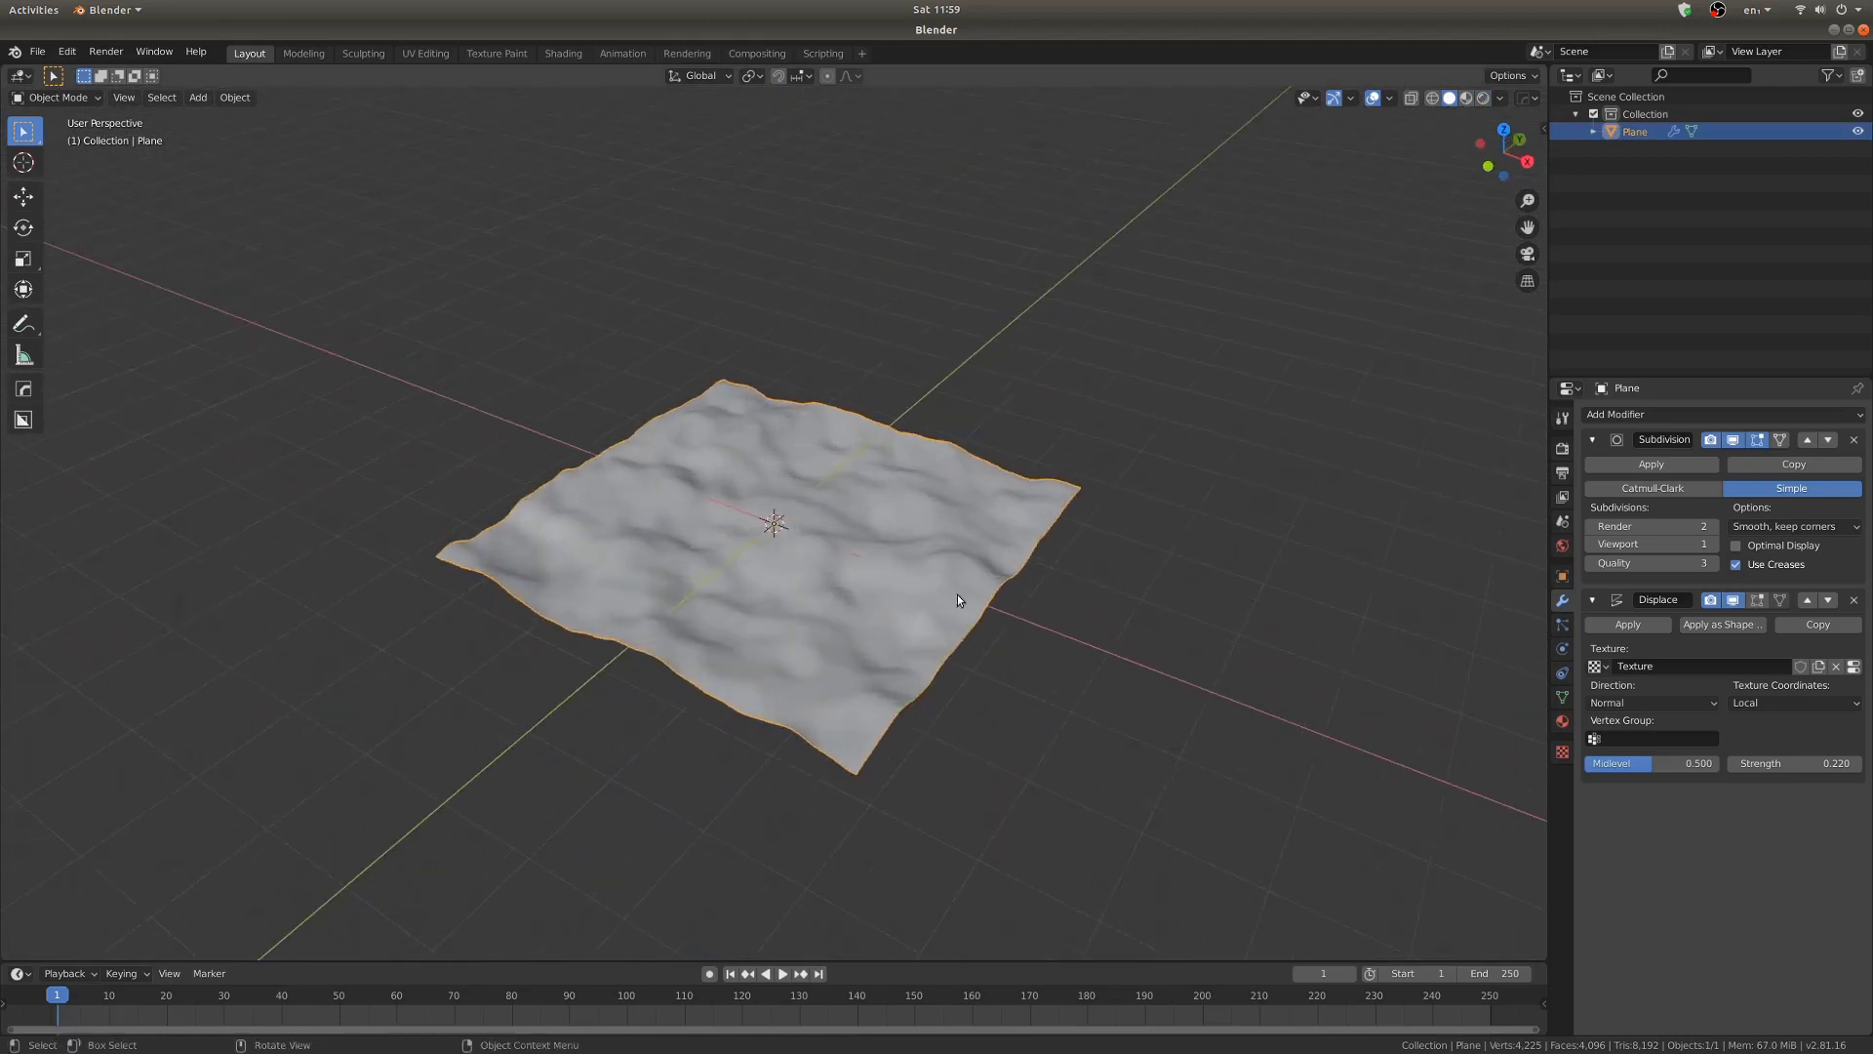
Add a second Subdivision Surface modifier to the plane and set it to Simple
click(1658, 414)
click(1551, 701)
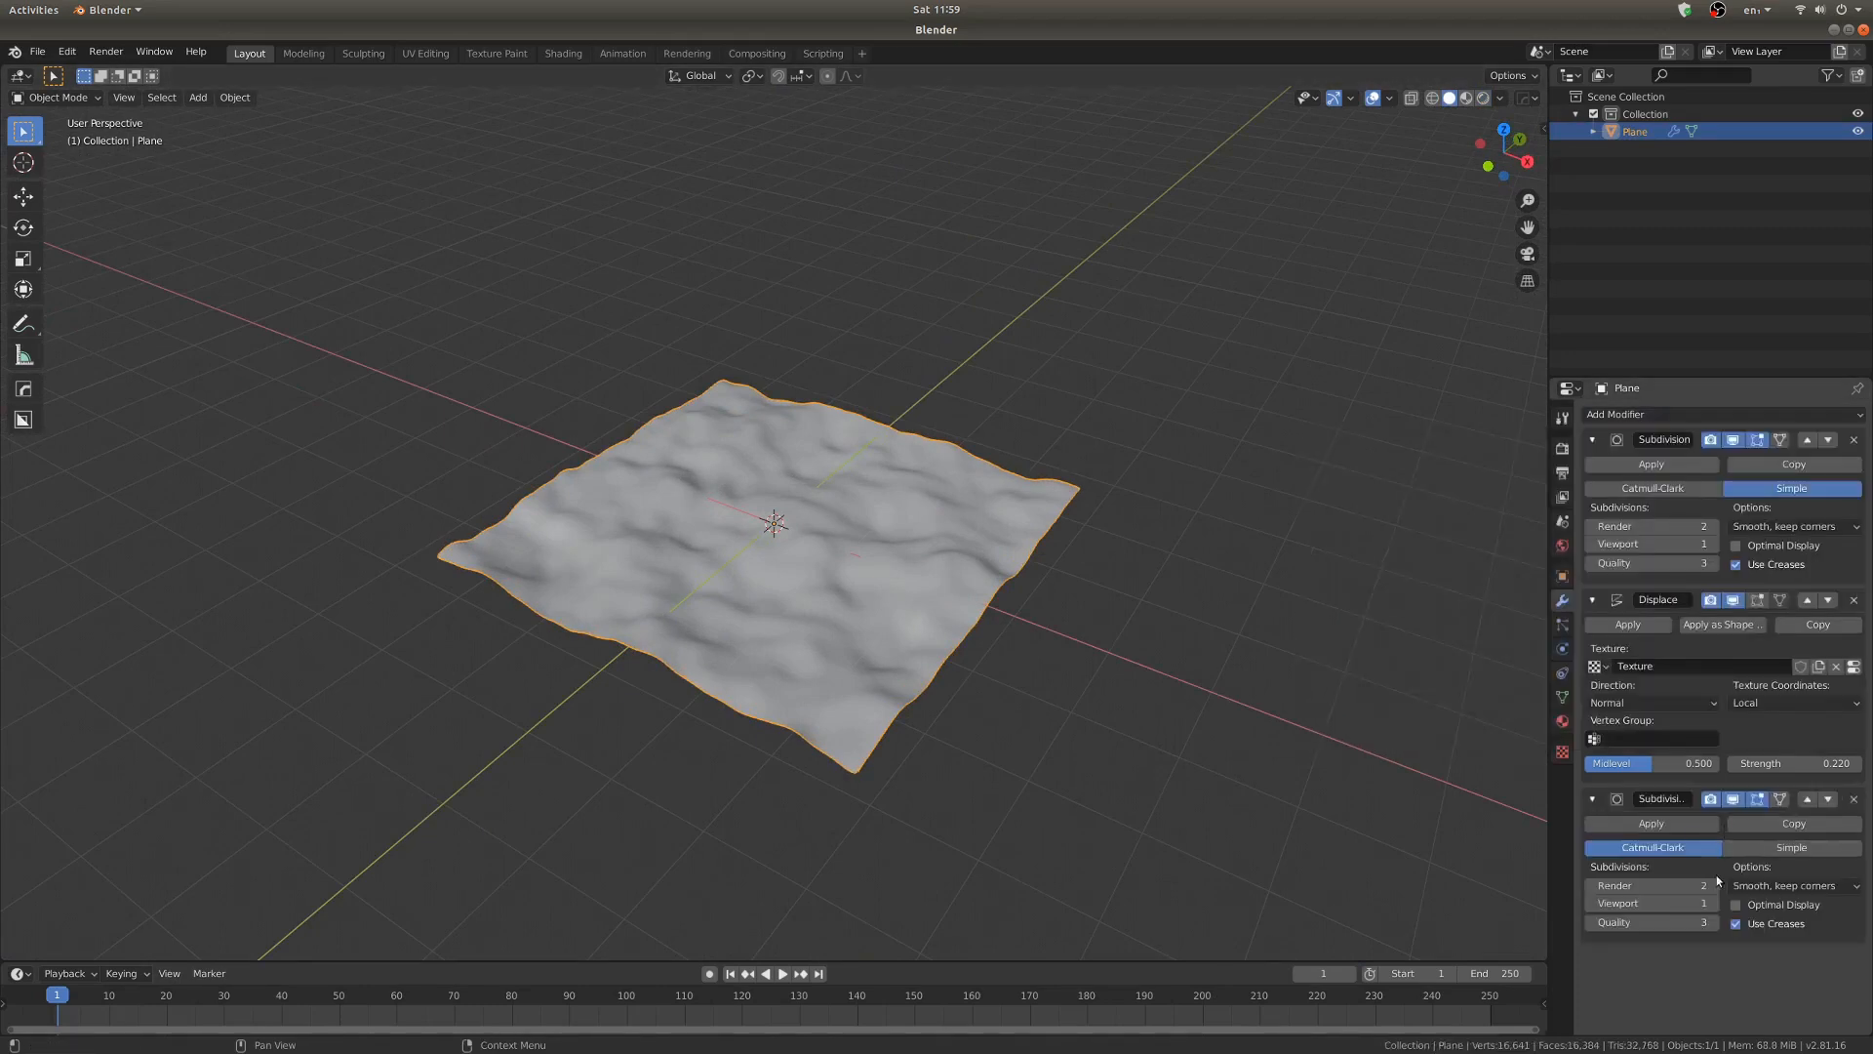
click(1793, 848)
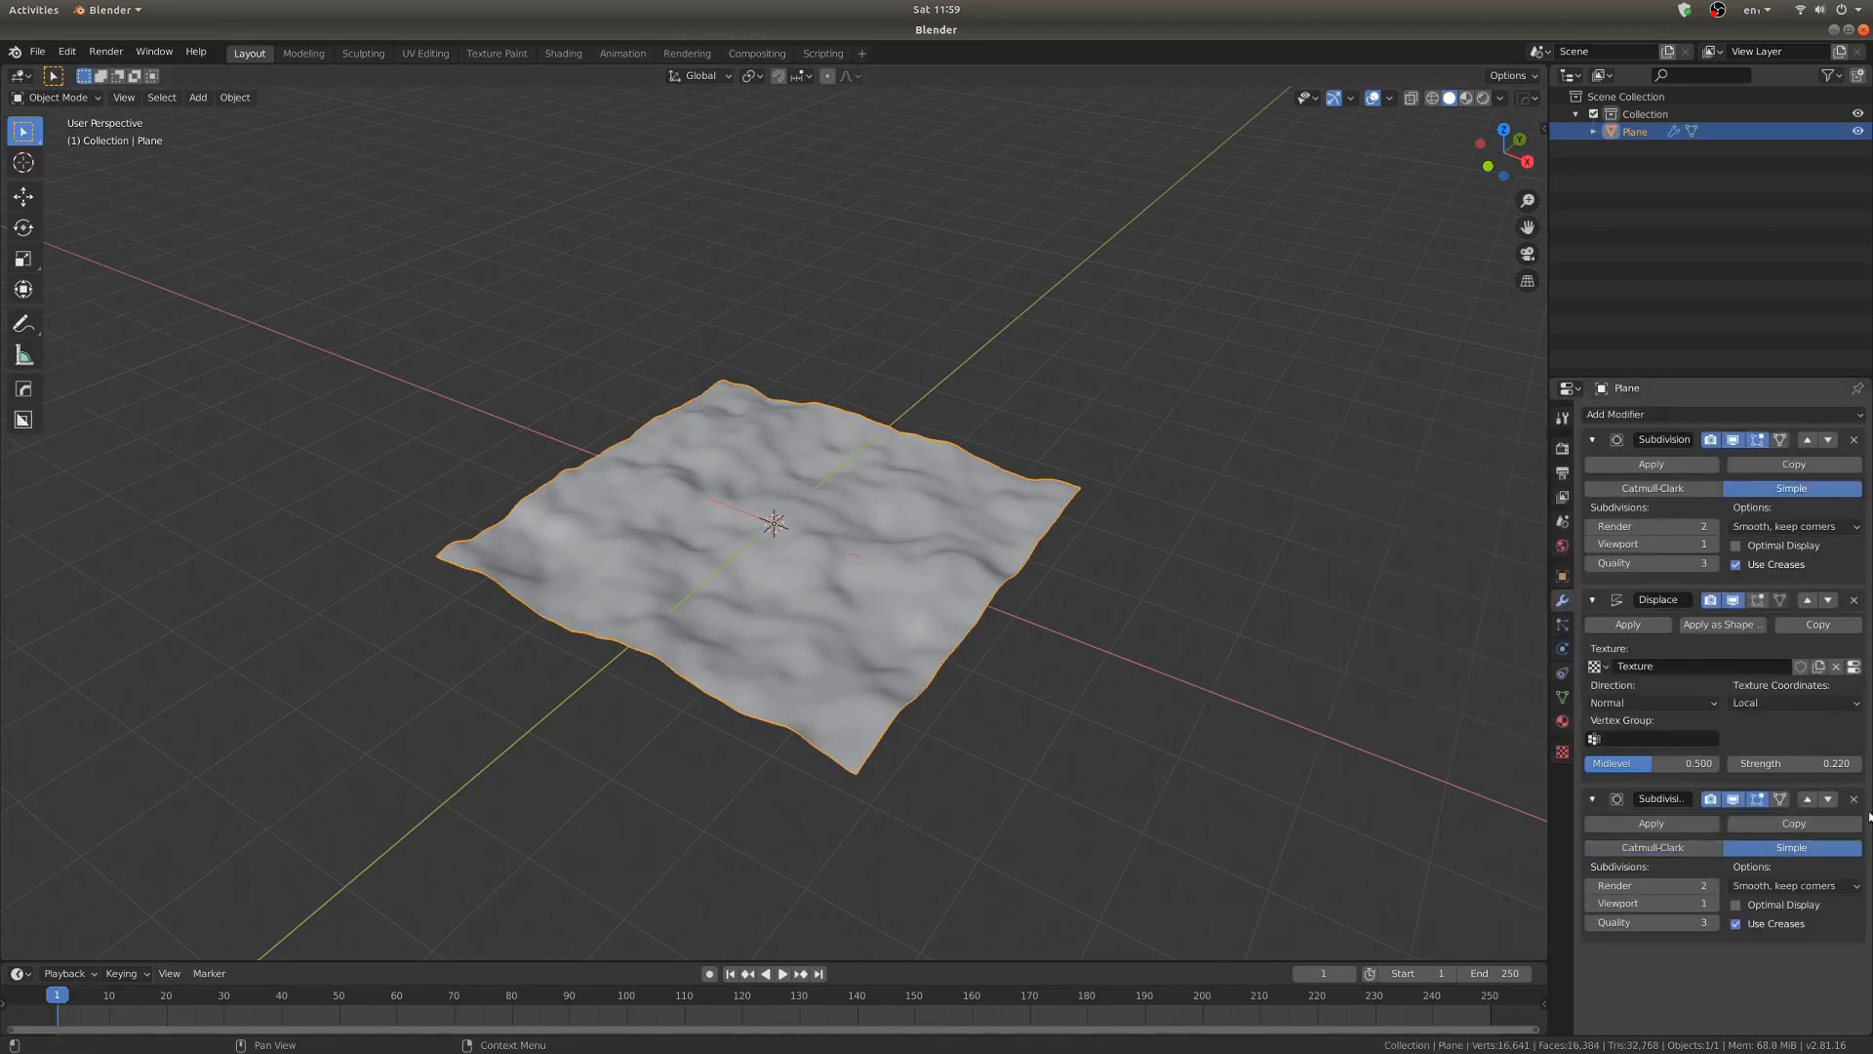
Display the plane in Wireframe shading and inspect its mesh density
scroll(794, 666, up, 4)
key(z)
click(670, 669)
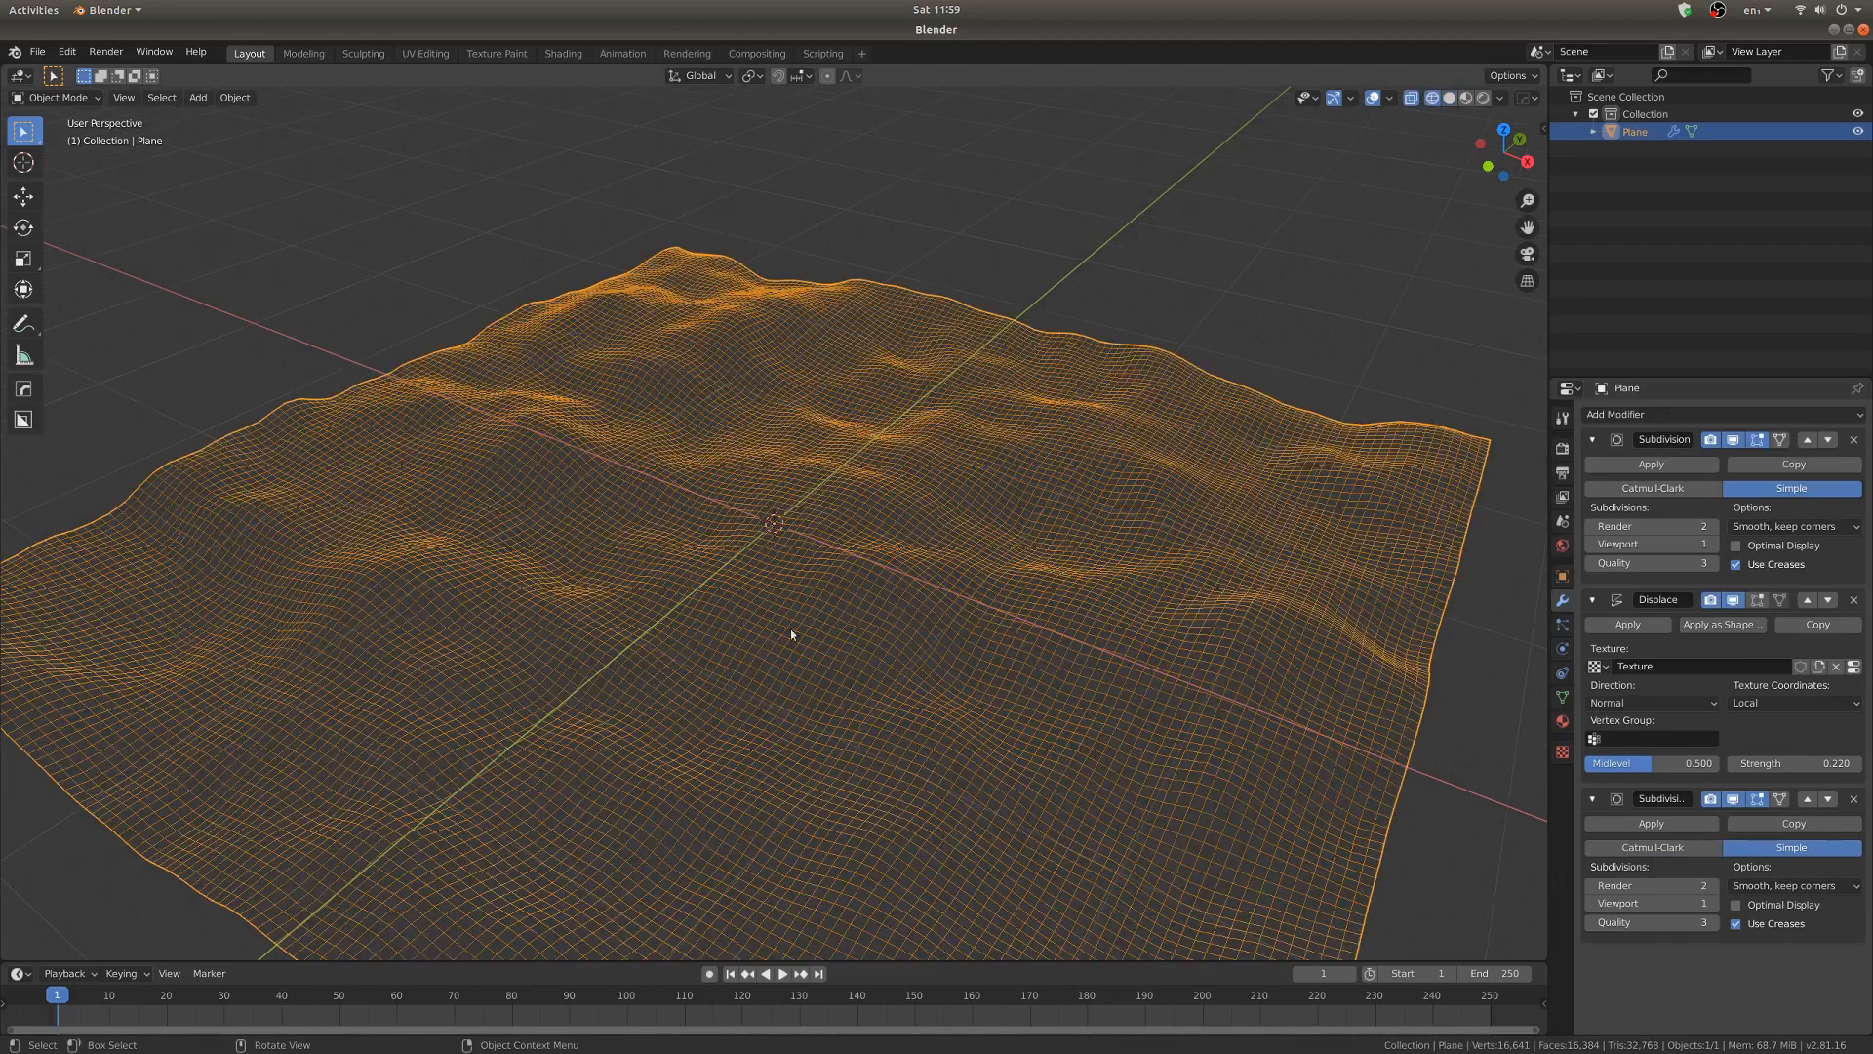
middle_drag(790, 628, 913, 609)
scroll(1122, 622, down, 6)
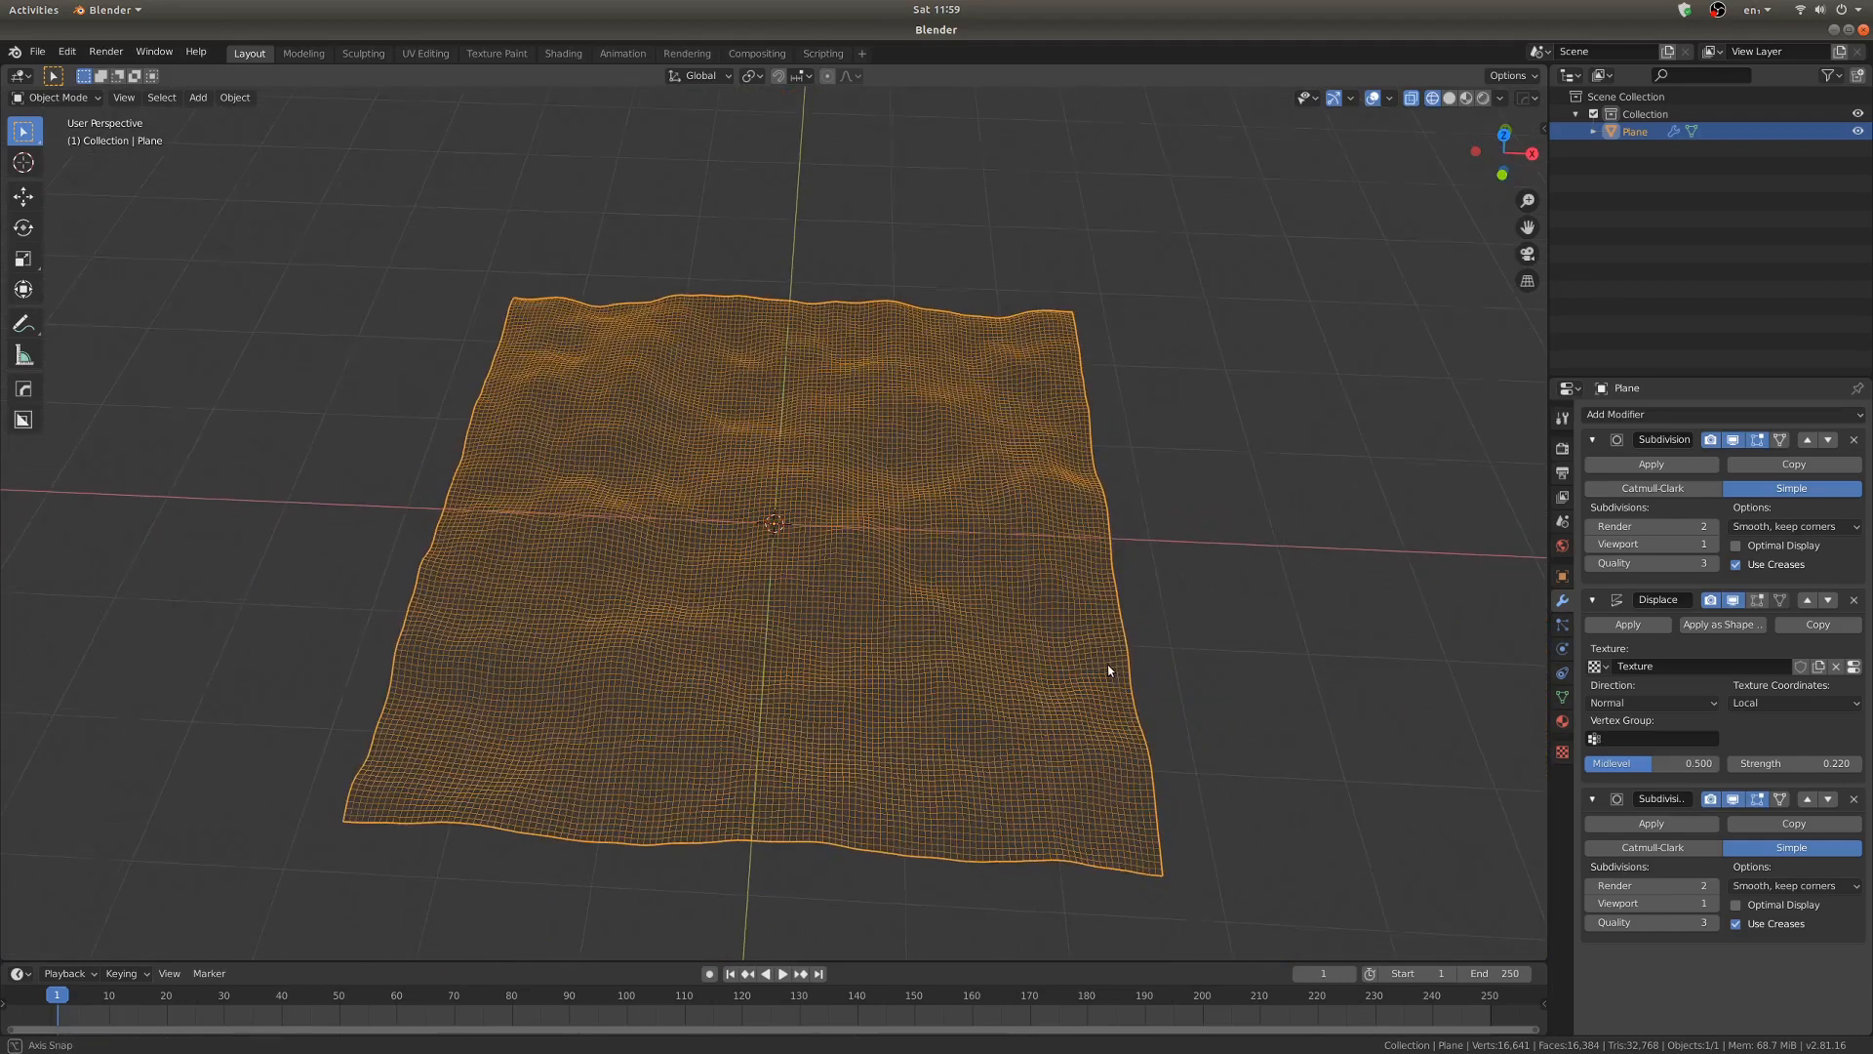
Add a second Displace modifier to the plane, give it a new texture and open that texture's settings
click(1662, 416)
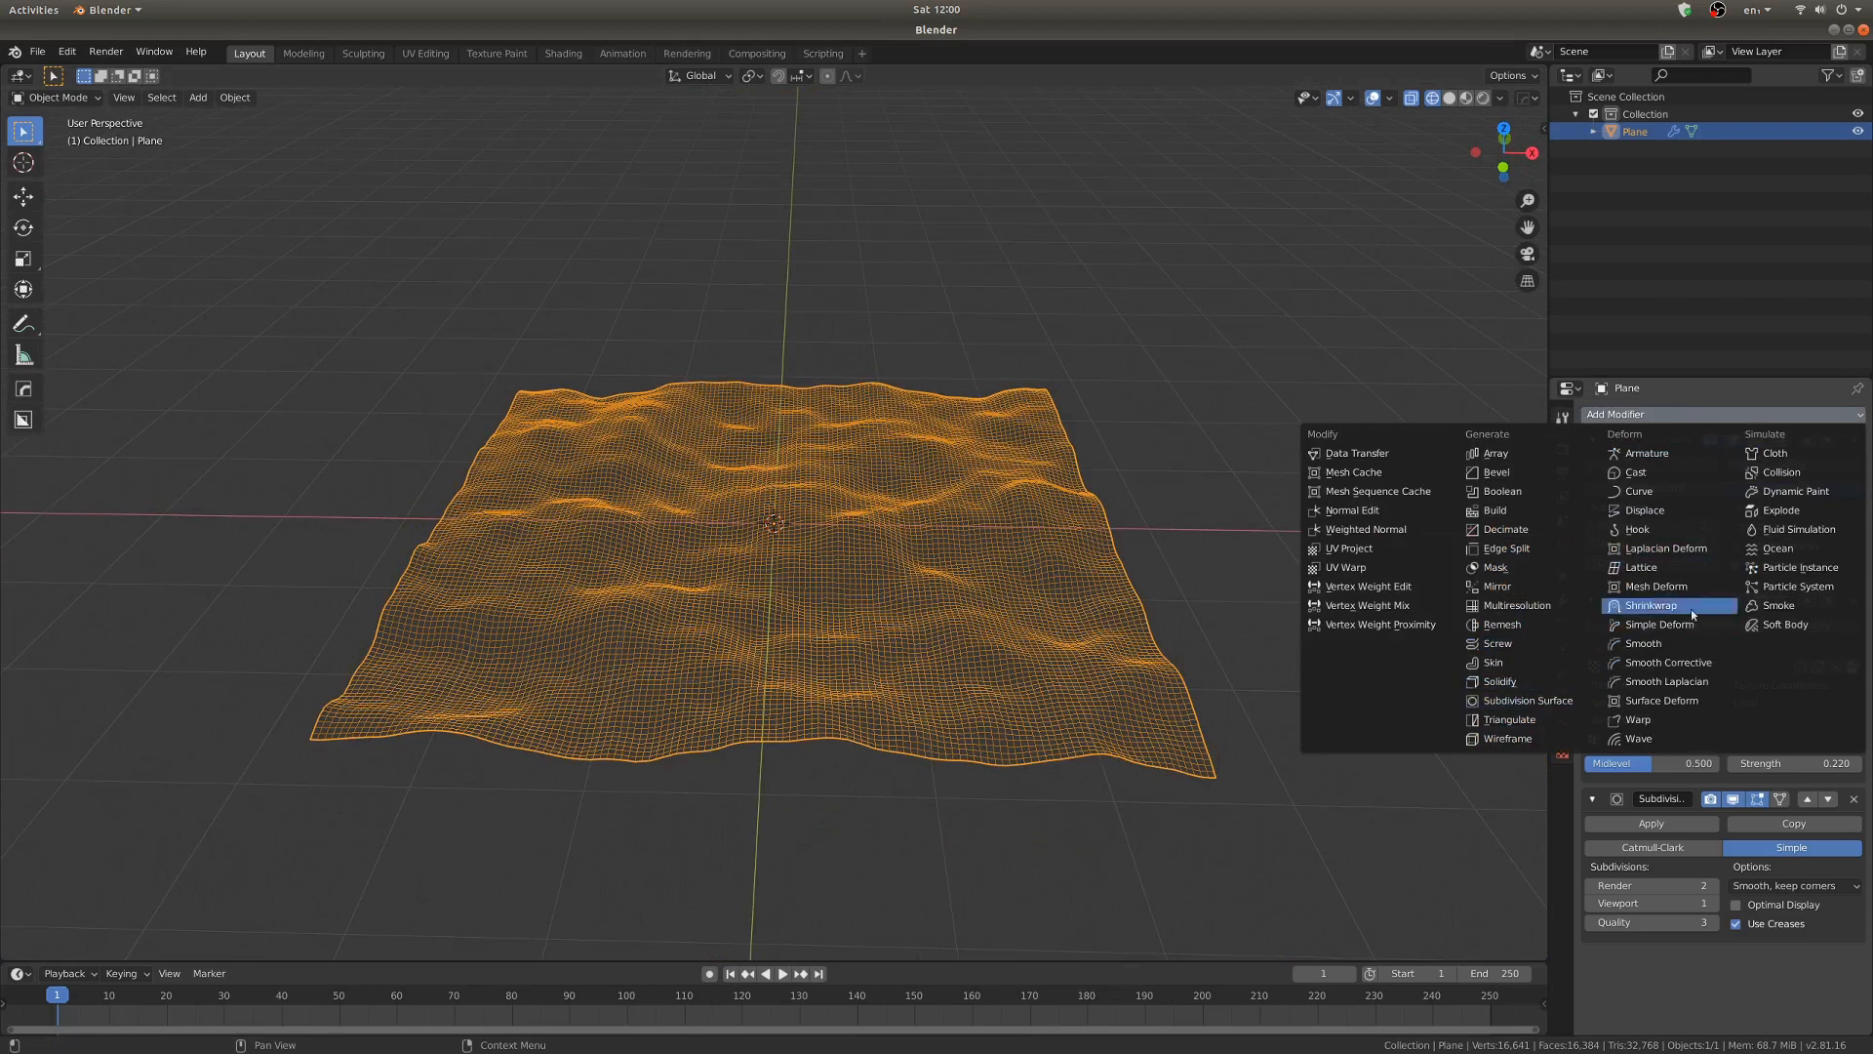
click(1656, 511)
scroll(1659, 577, down, 3)
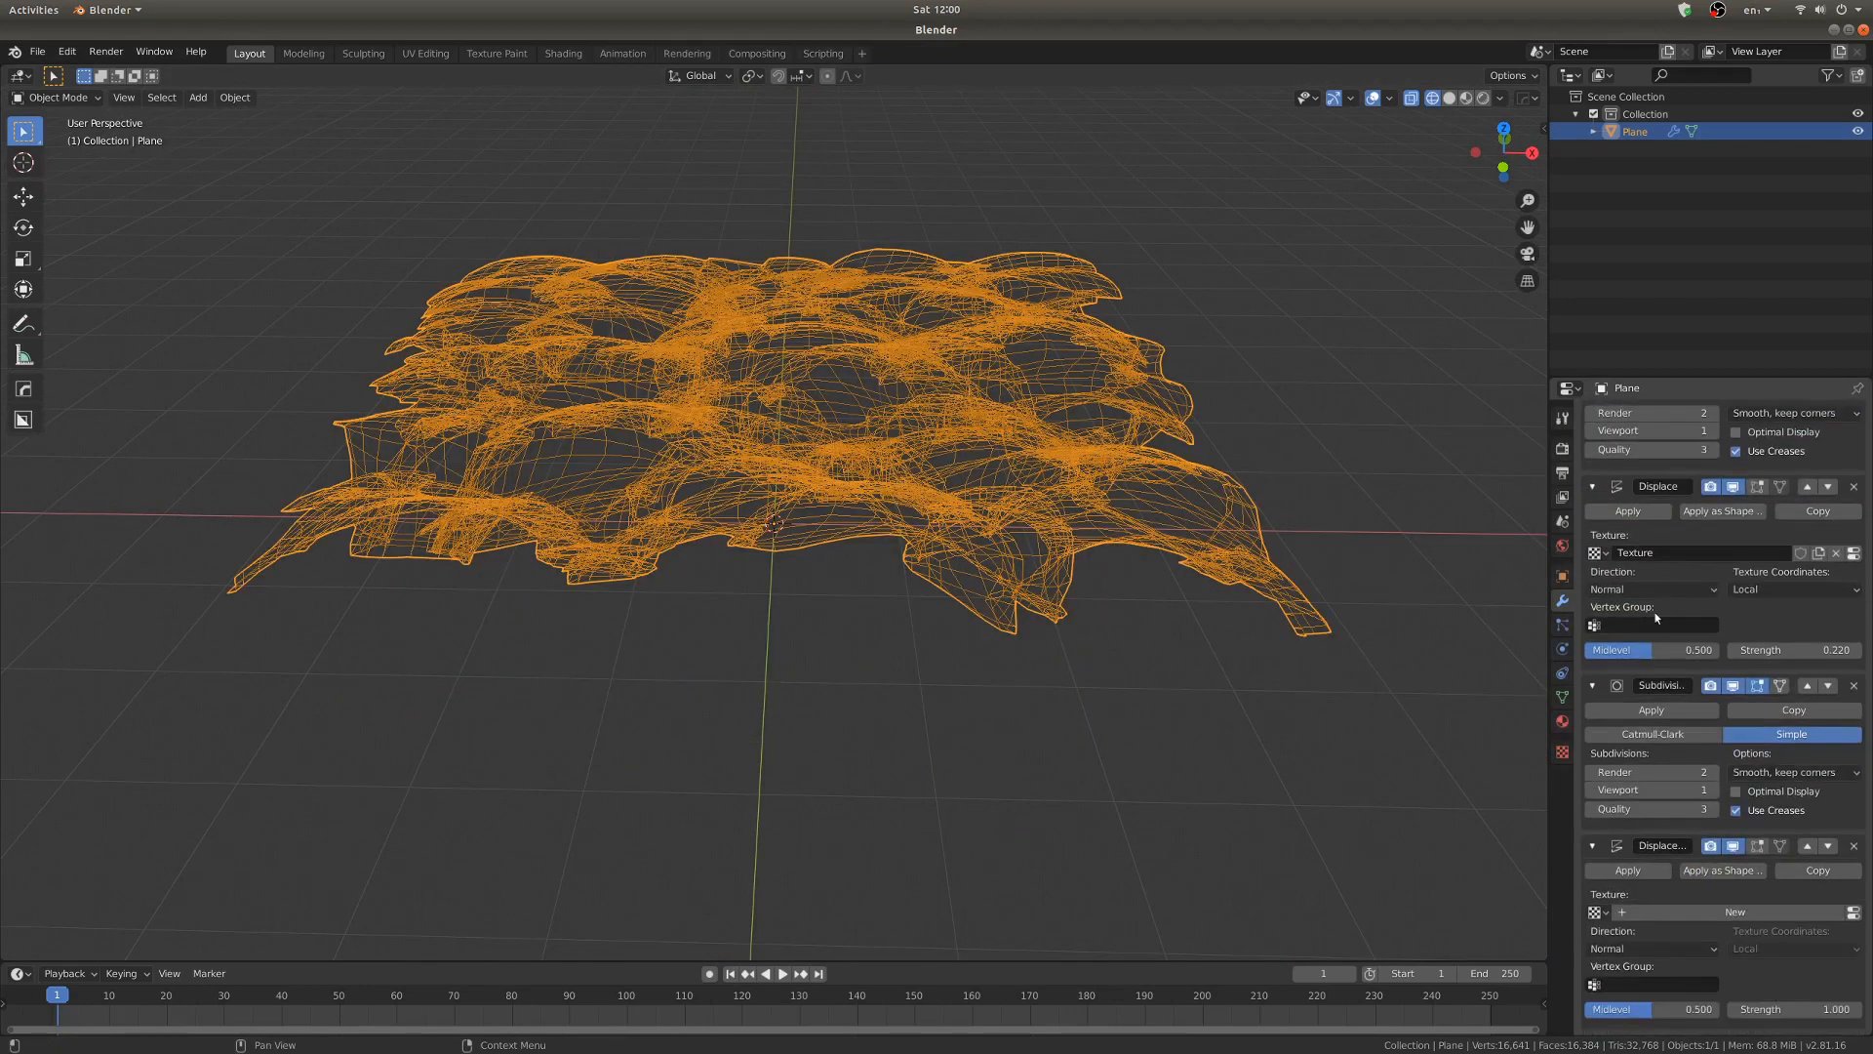
click(1754, 911)
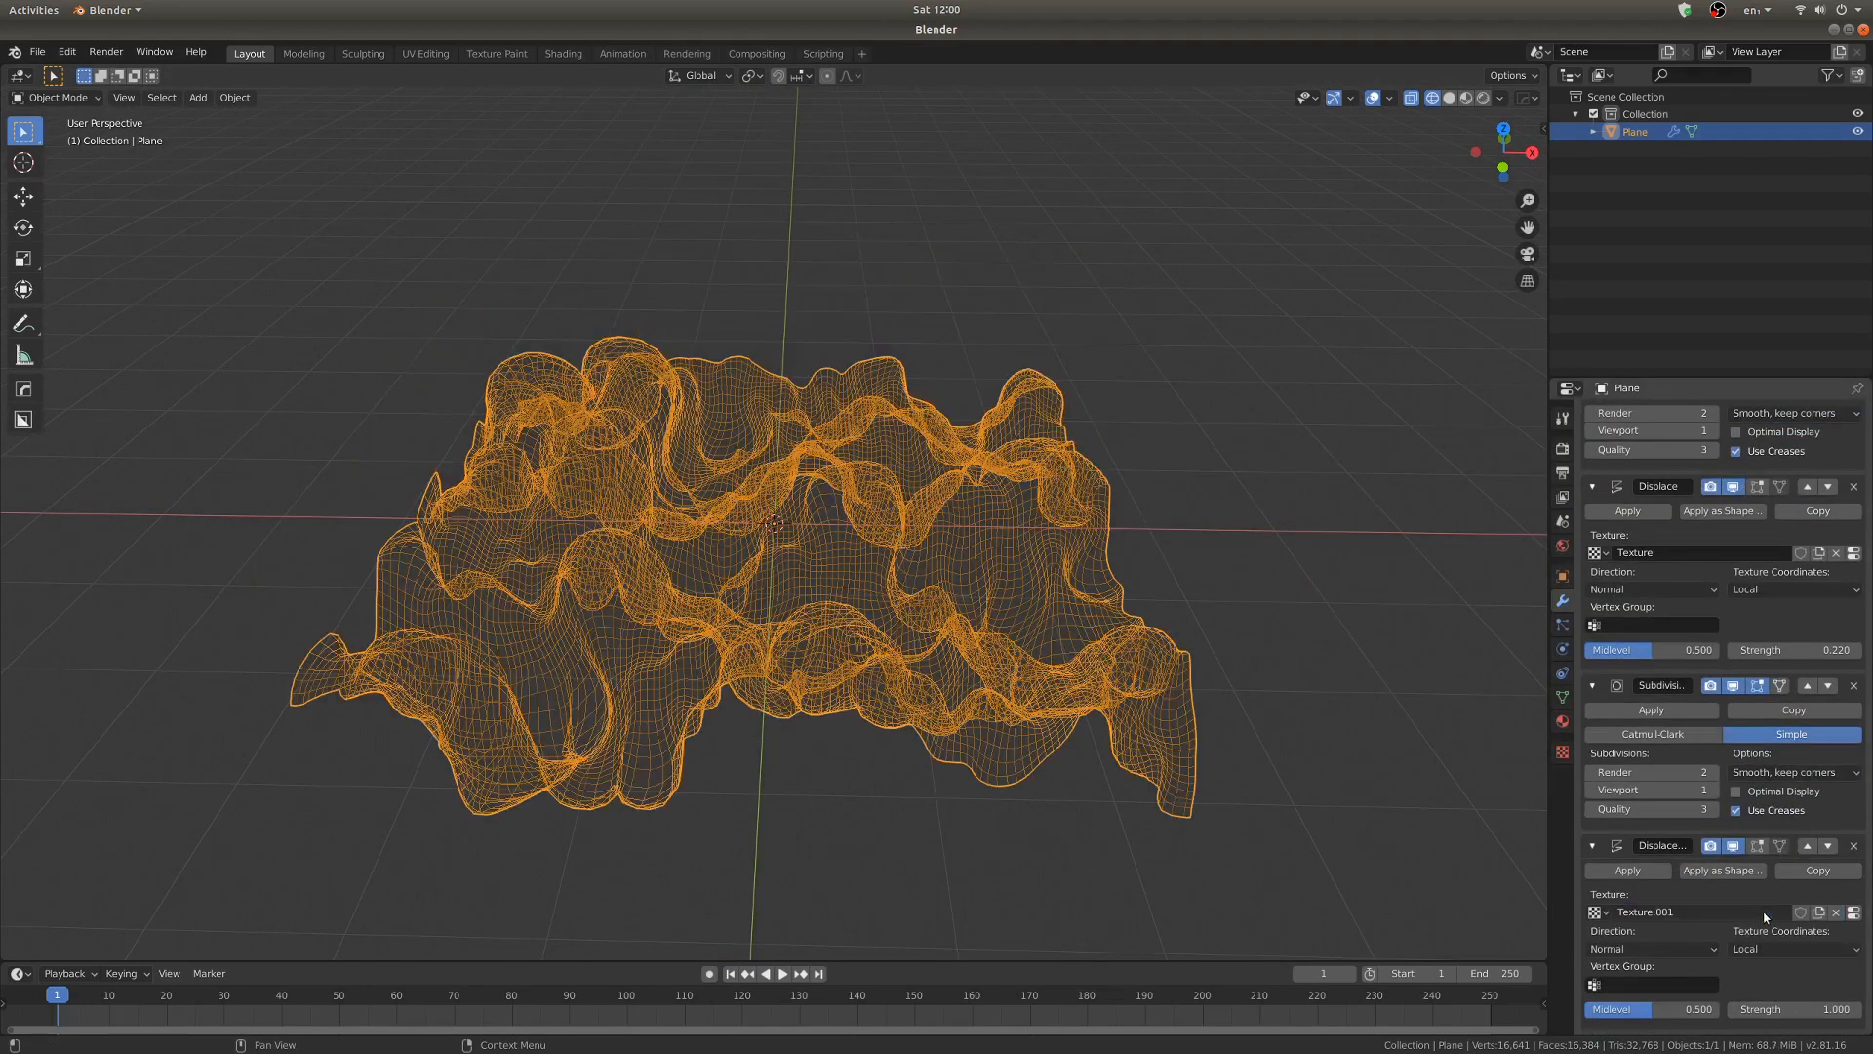
click(1853, 912)
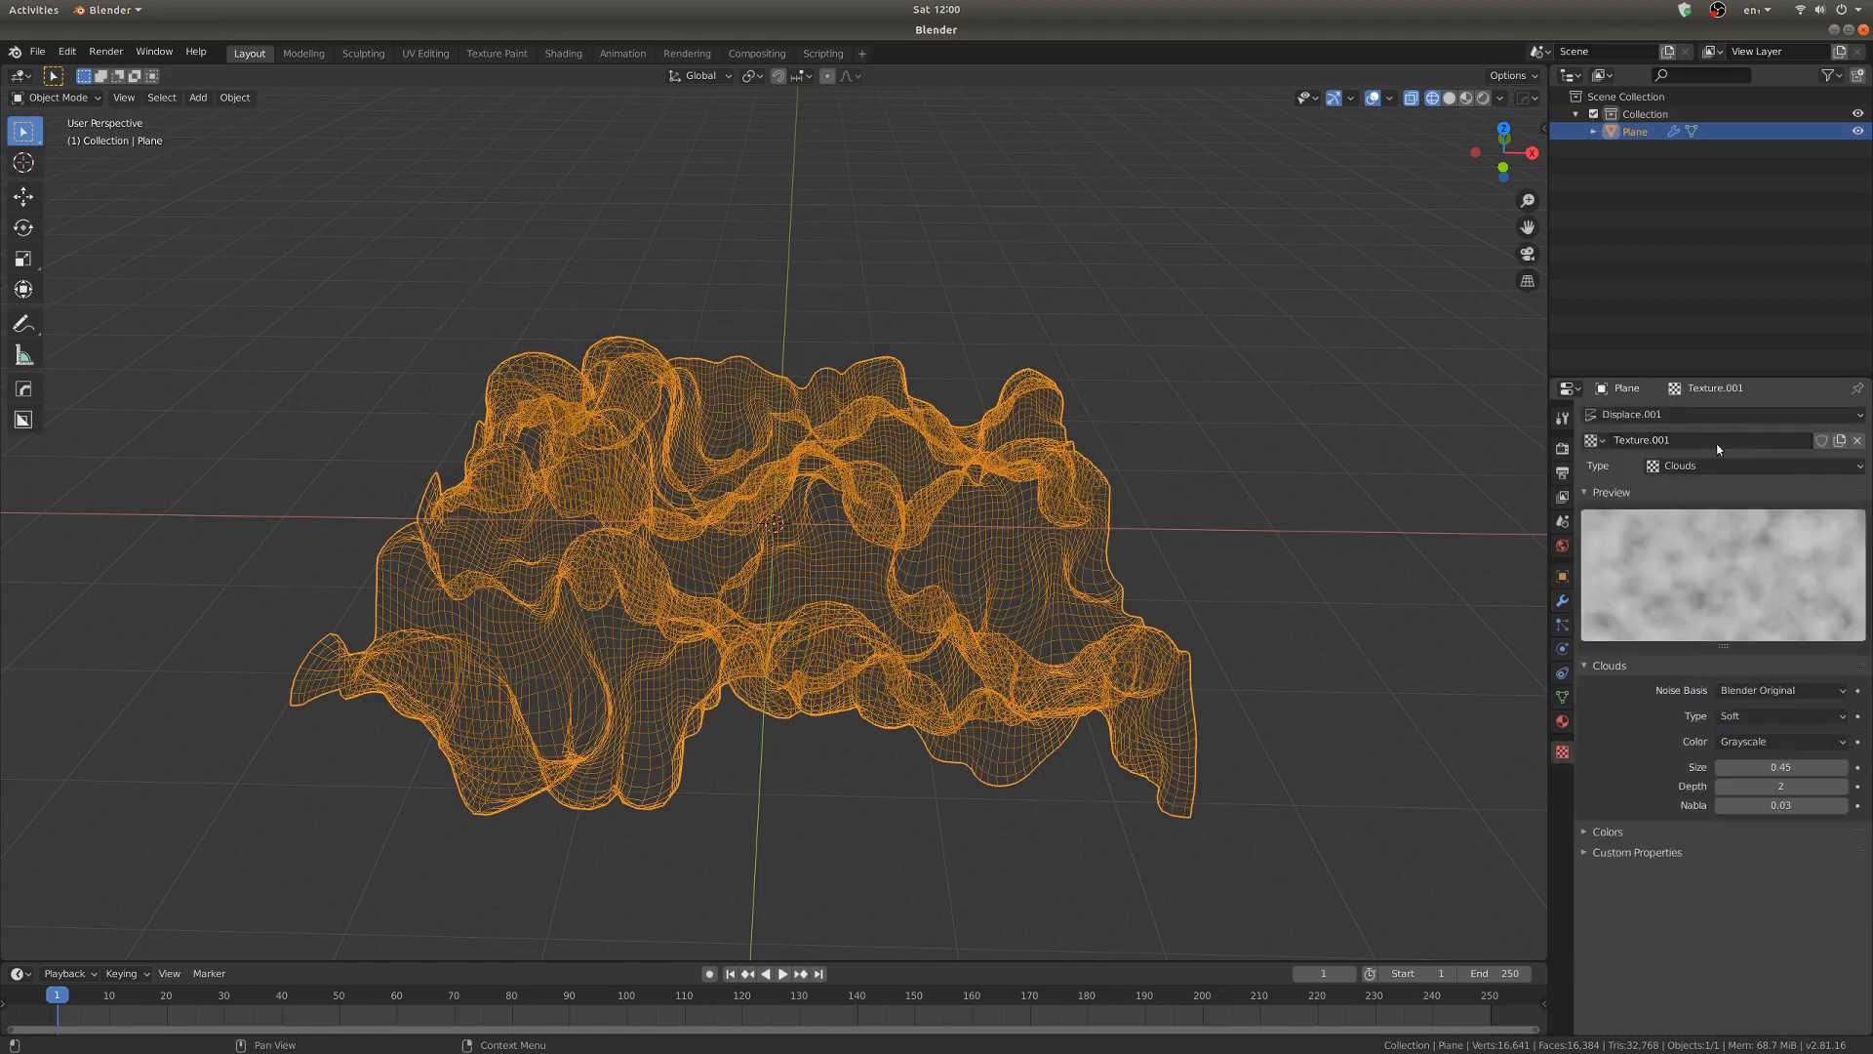
Set the viewport to Solid shading and look at the second displacement's effect from another angle
scroll(871, 581, up, 4)
key(z)
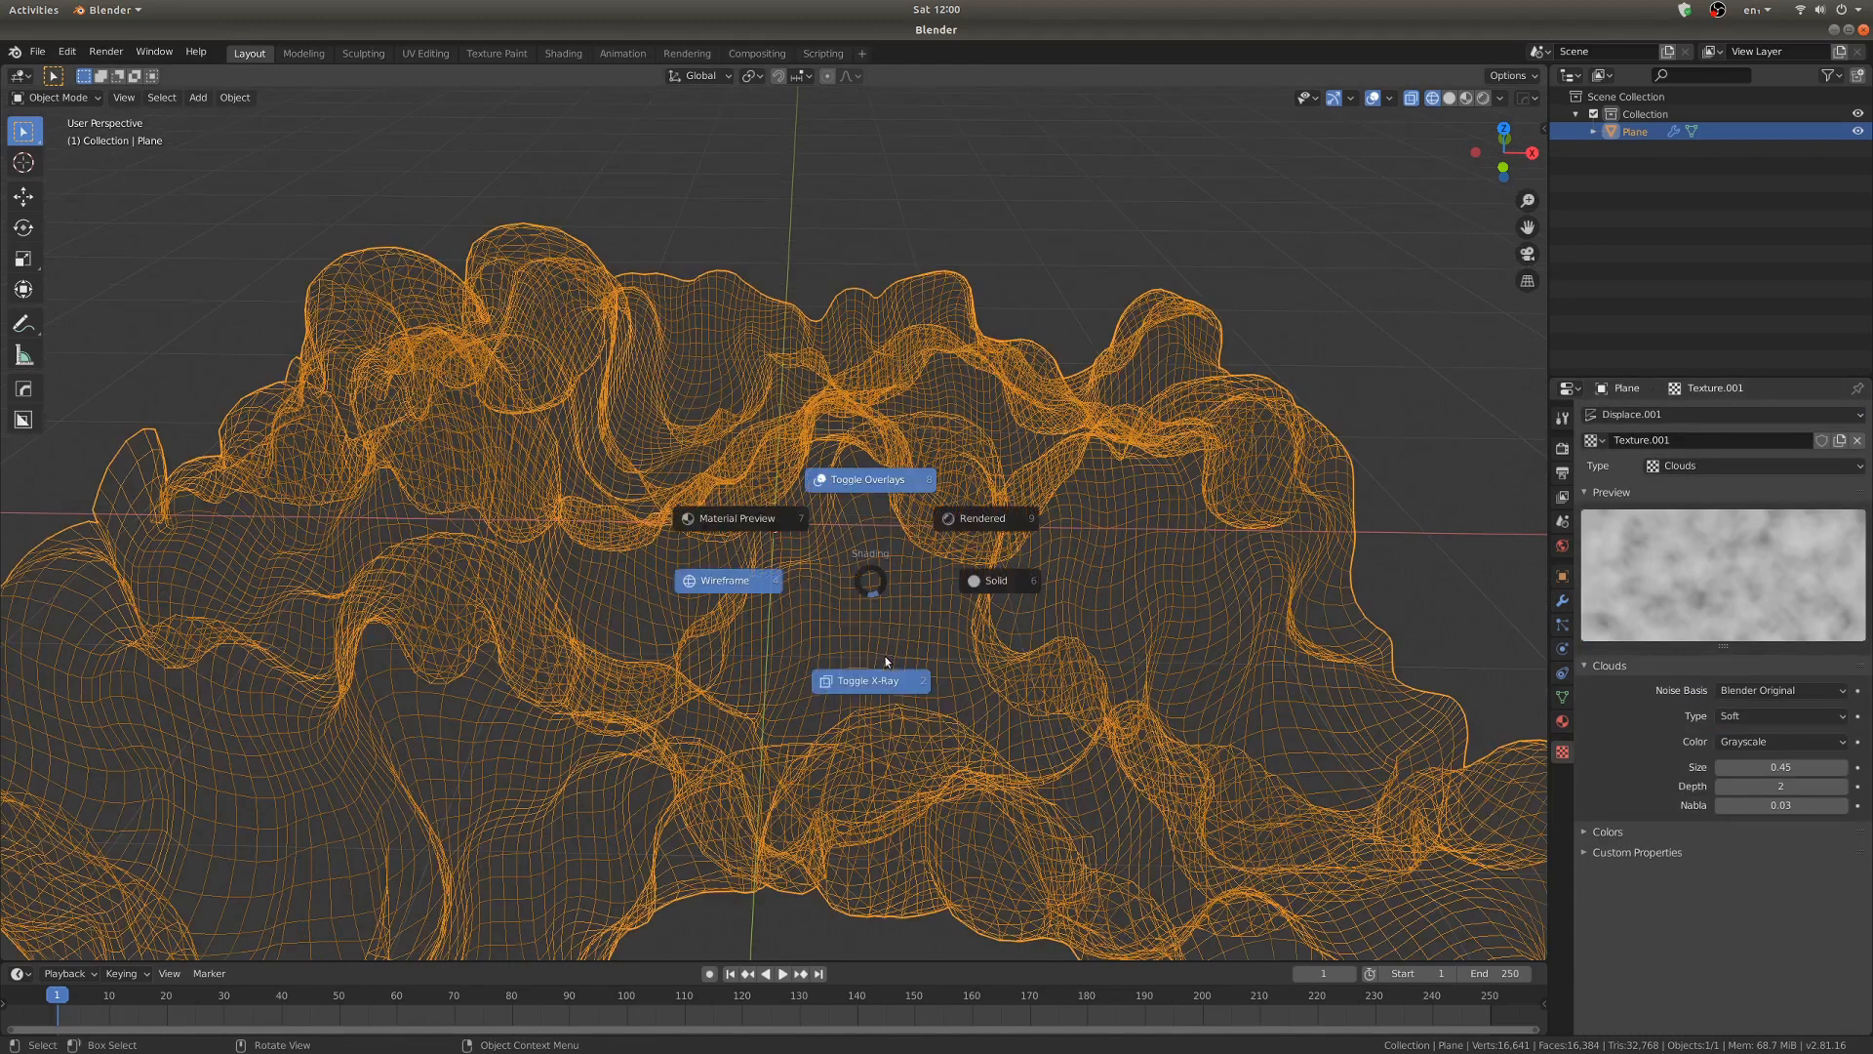
click(1038, 560)
scroll(1088, 554, down, 6)
mouse_move(1079, 556)
middle_down()
mouse_move(794, 535)
mouse_move(657, 558)
mouse_move(964, 529)
mouse_move(995, 570)
middle_up()
Add a Plain Axes empty, move it along Y past the plane's edge, and add a second empty at the origin
key(shift+a)
mouse_move(1002, 578)
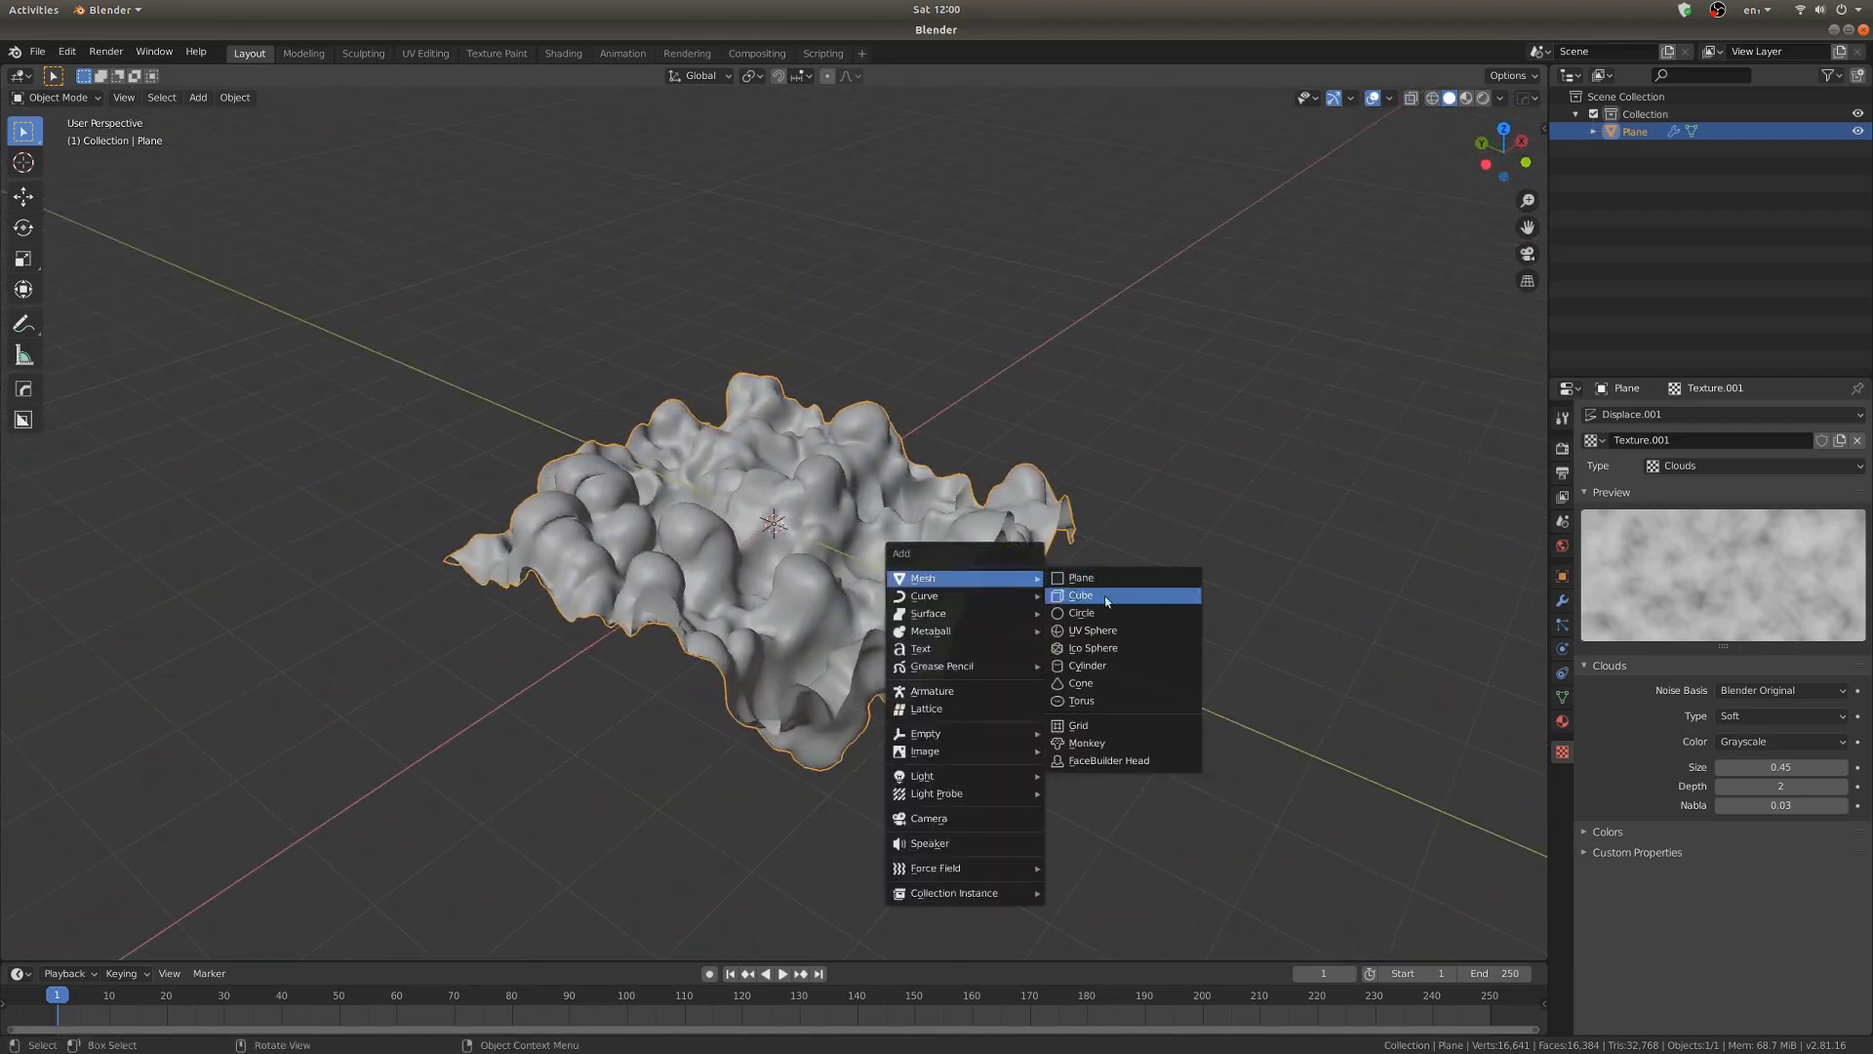
mouse_move(970, 739)
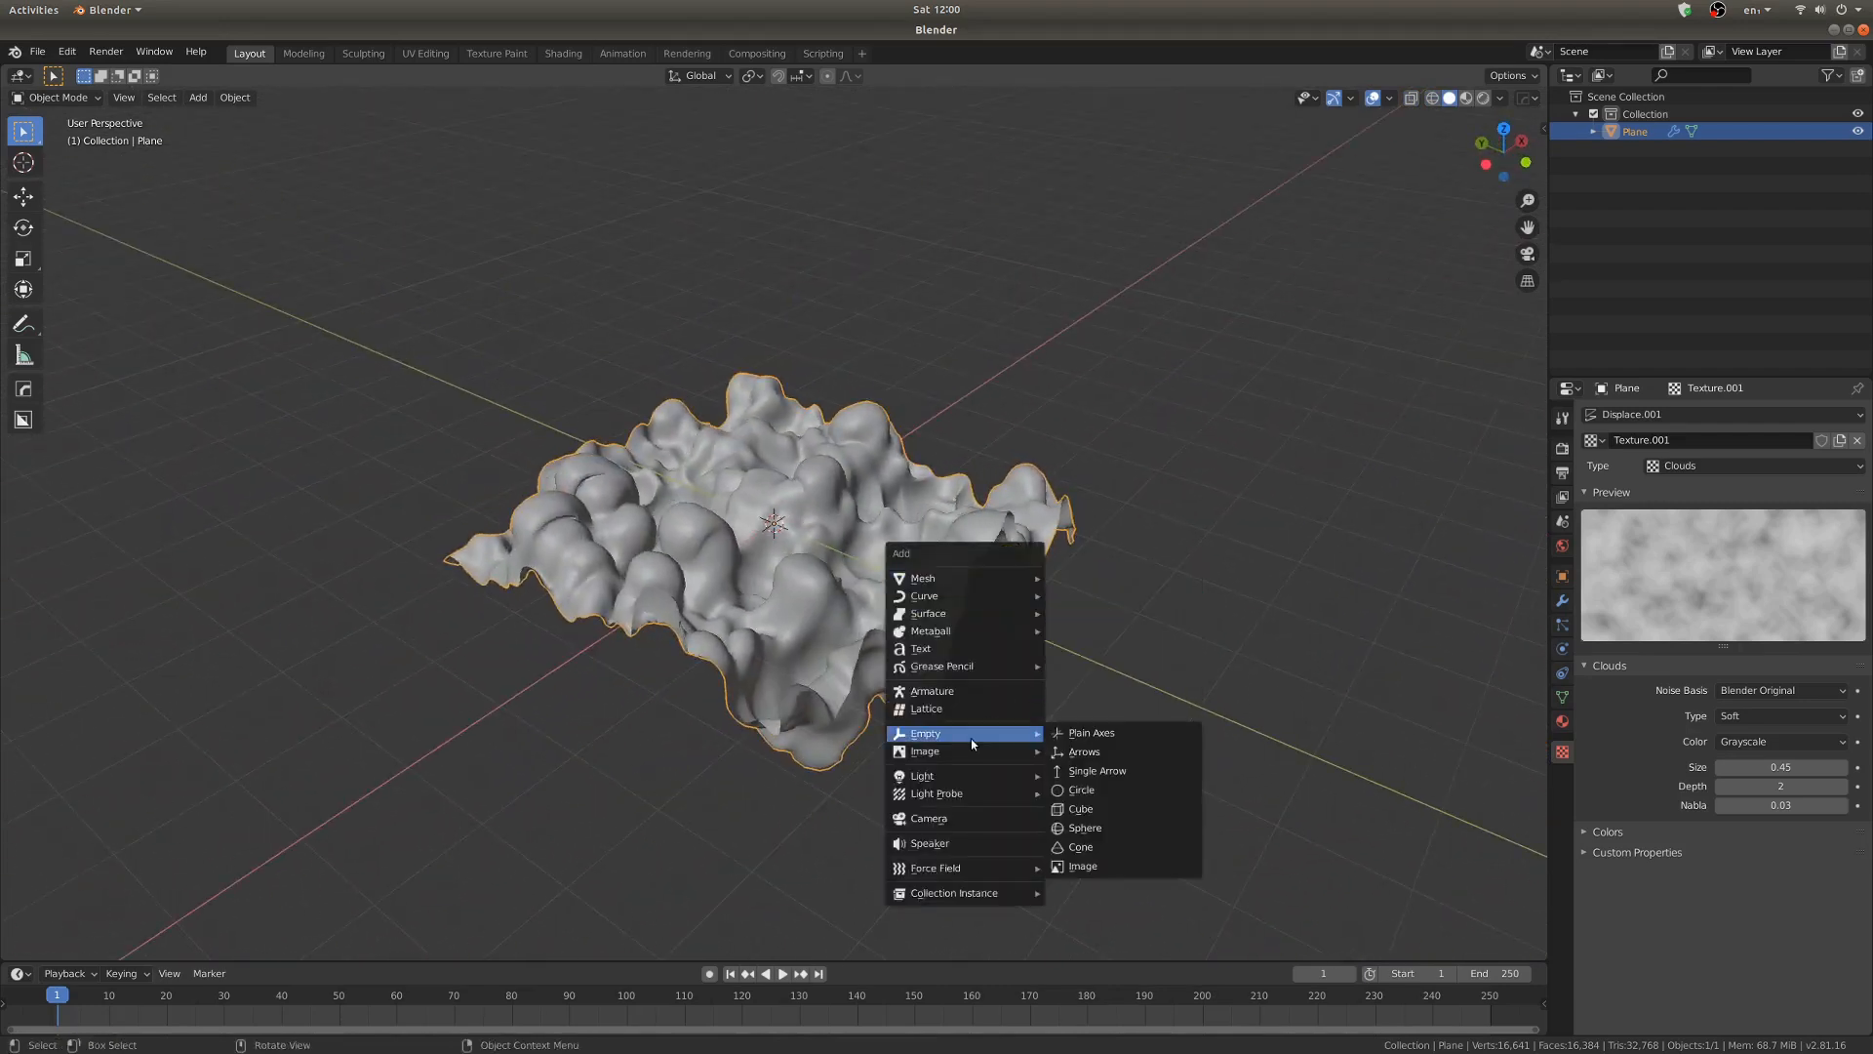
click(1096, 735)
key(g)
key(y)
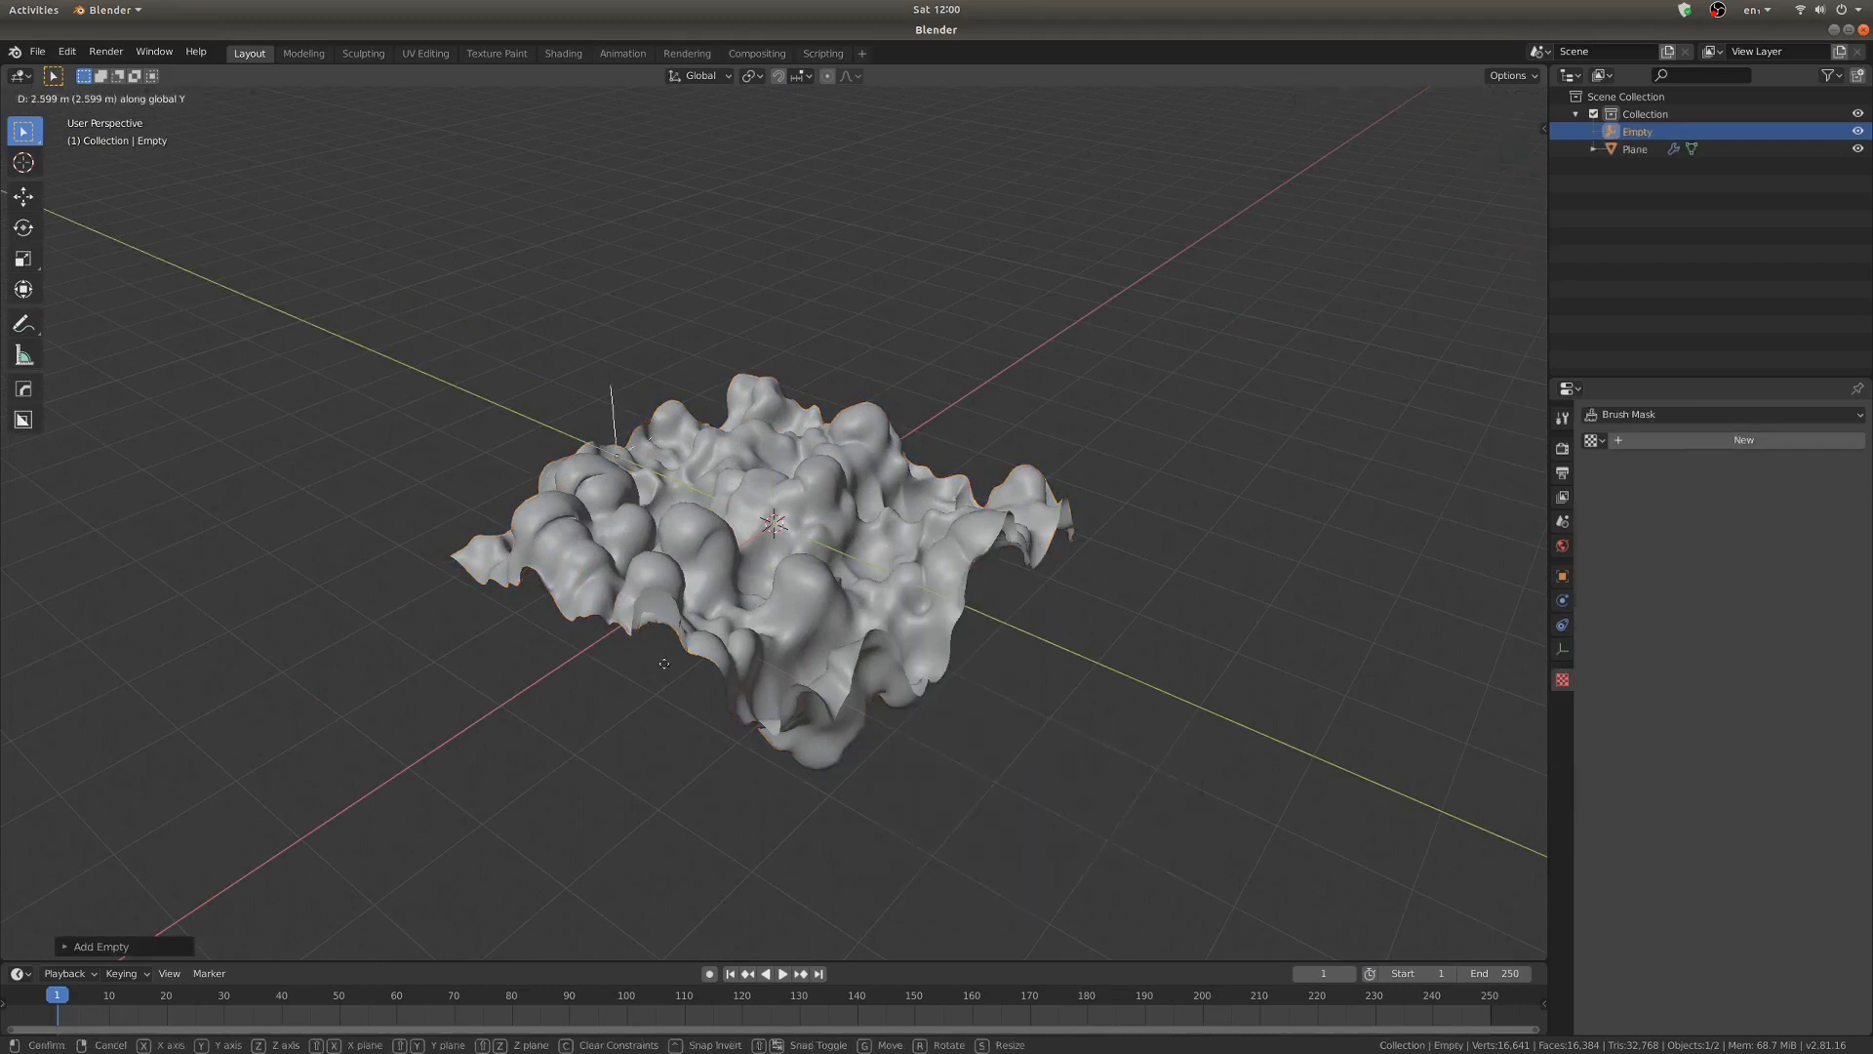
click(614, 528)
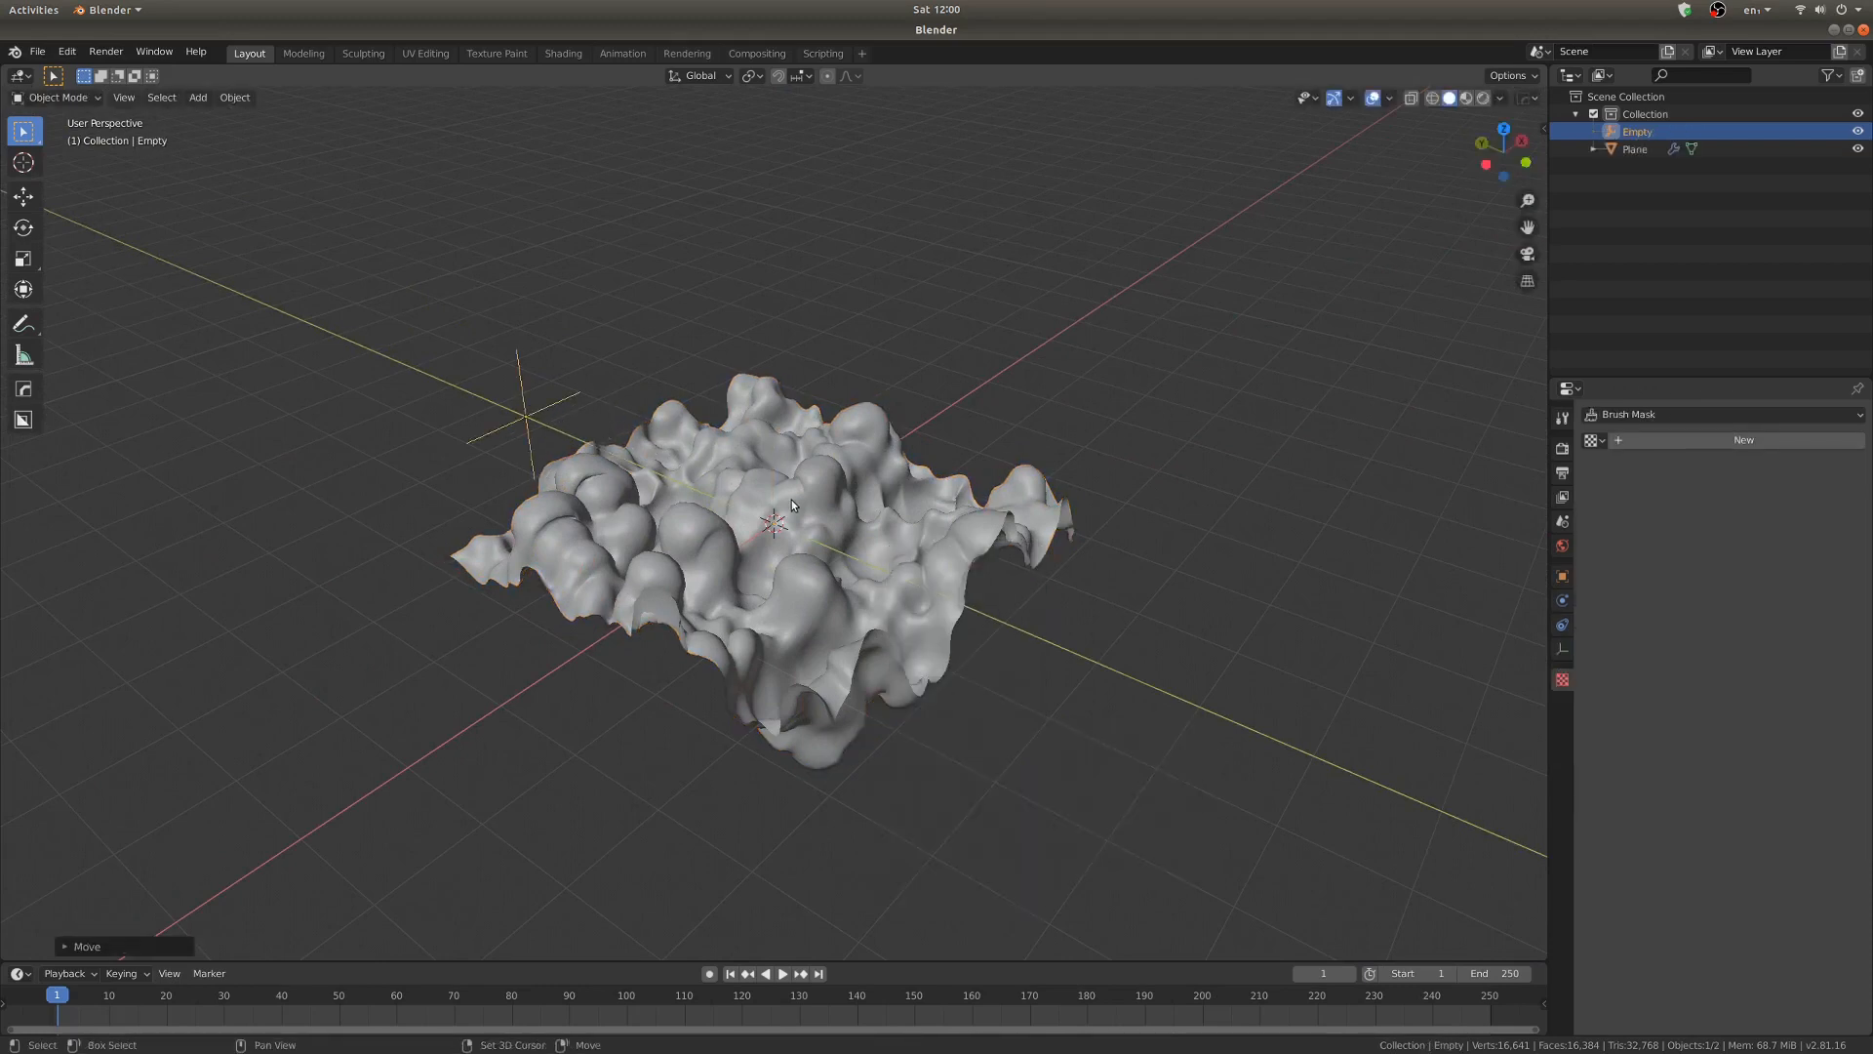
key(shift+a)
click(870, 514)
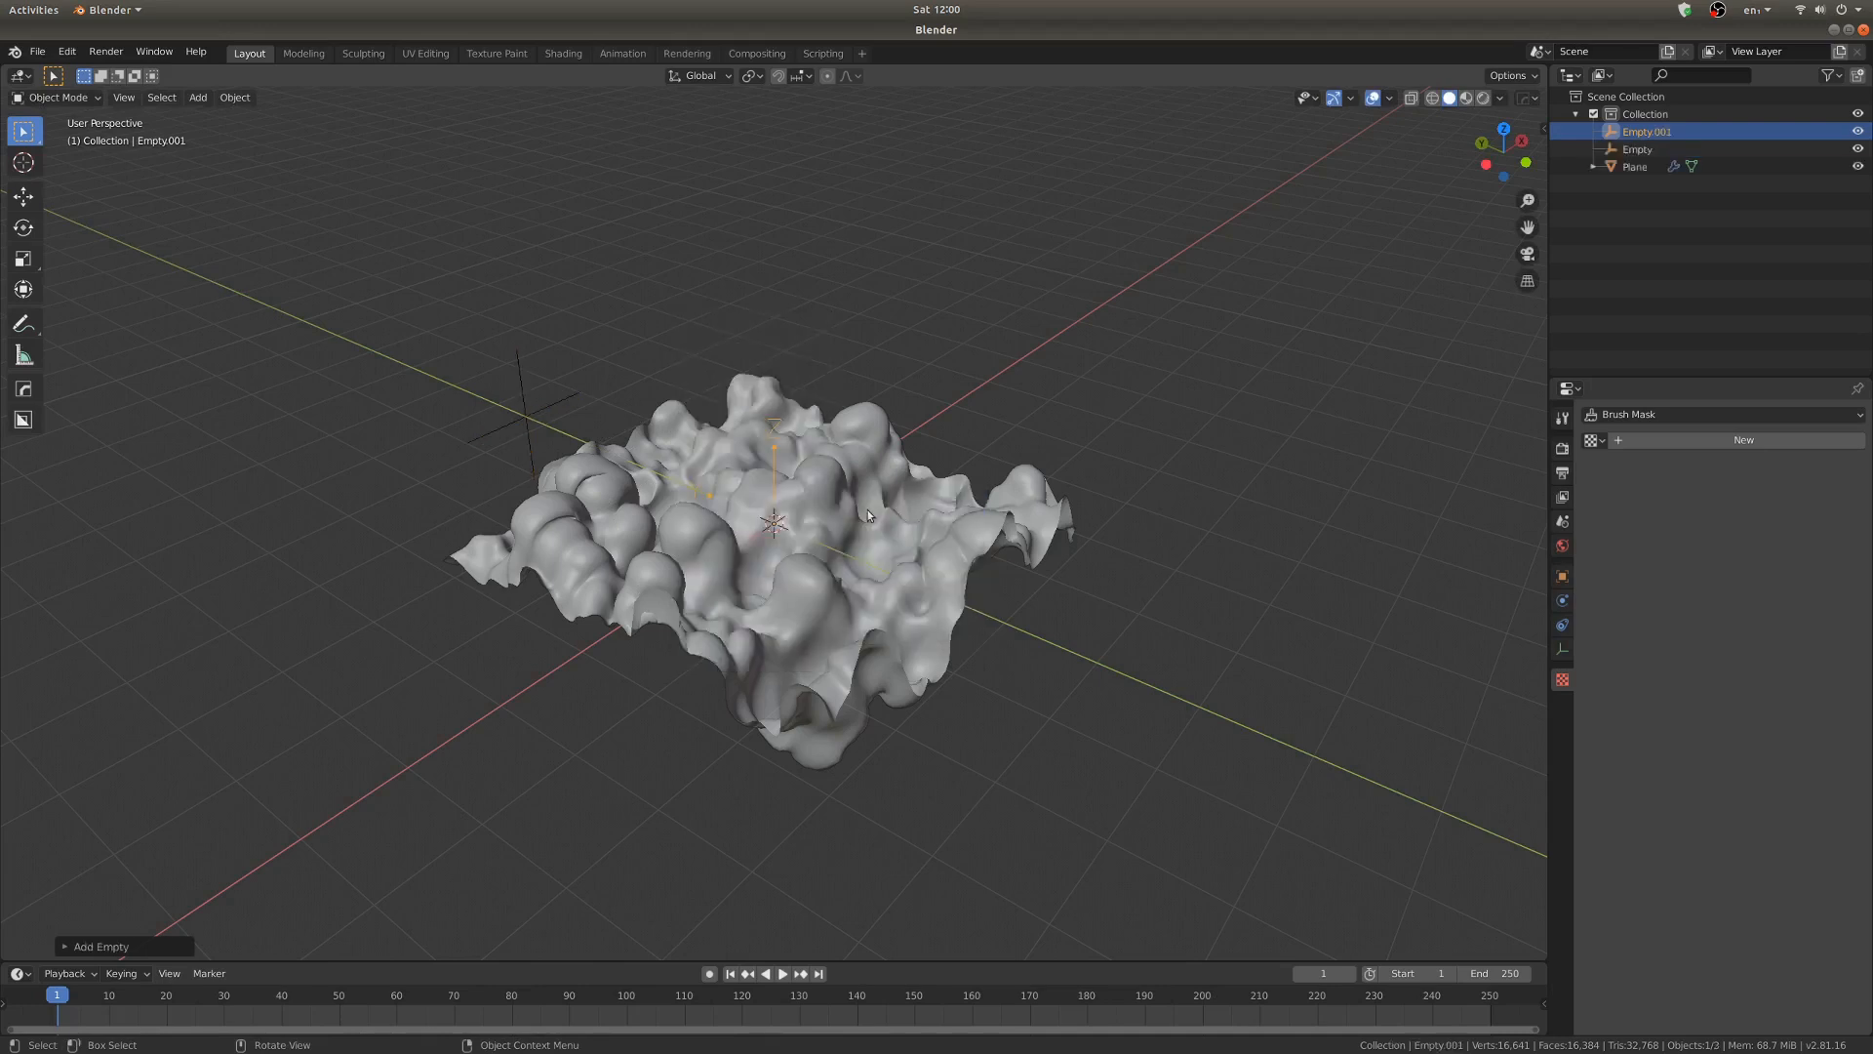
Move the second empty about 5 m along negative Y, beyond the opposite side of the plane
key(g)
key(y)
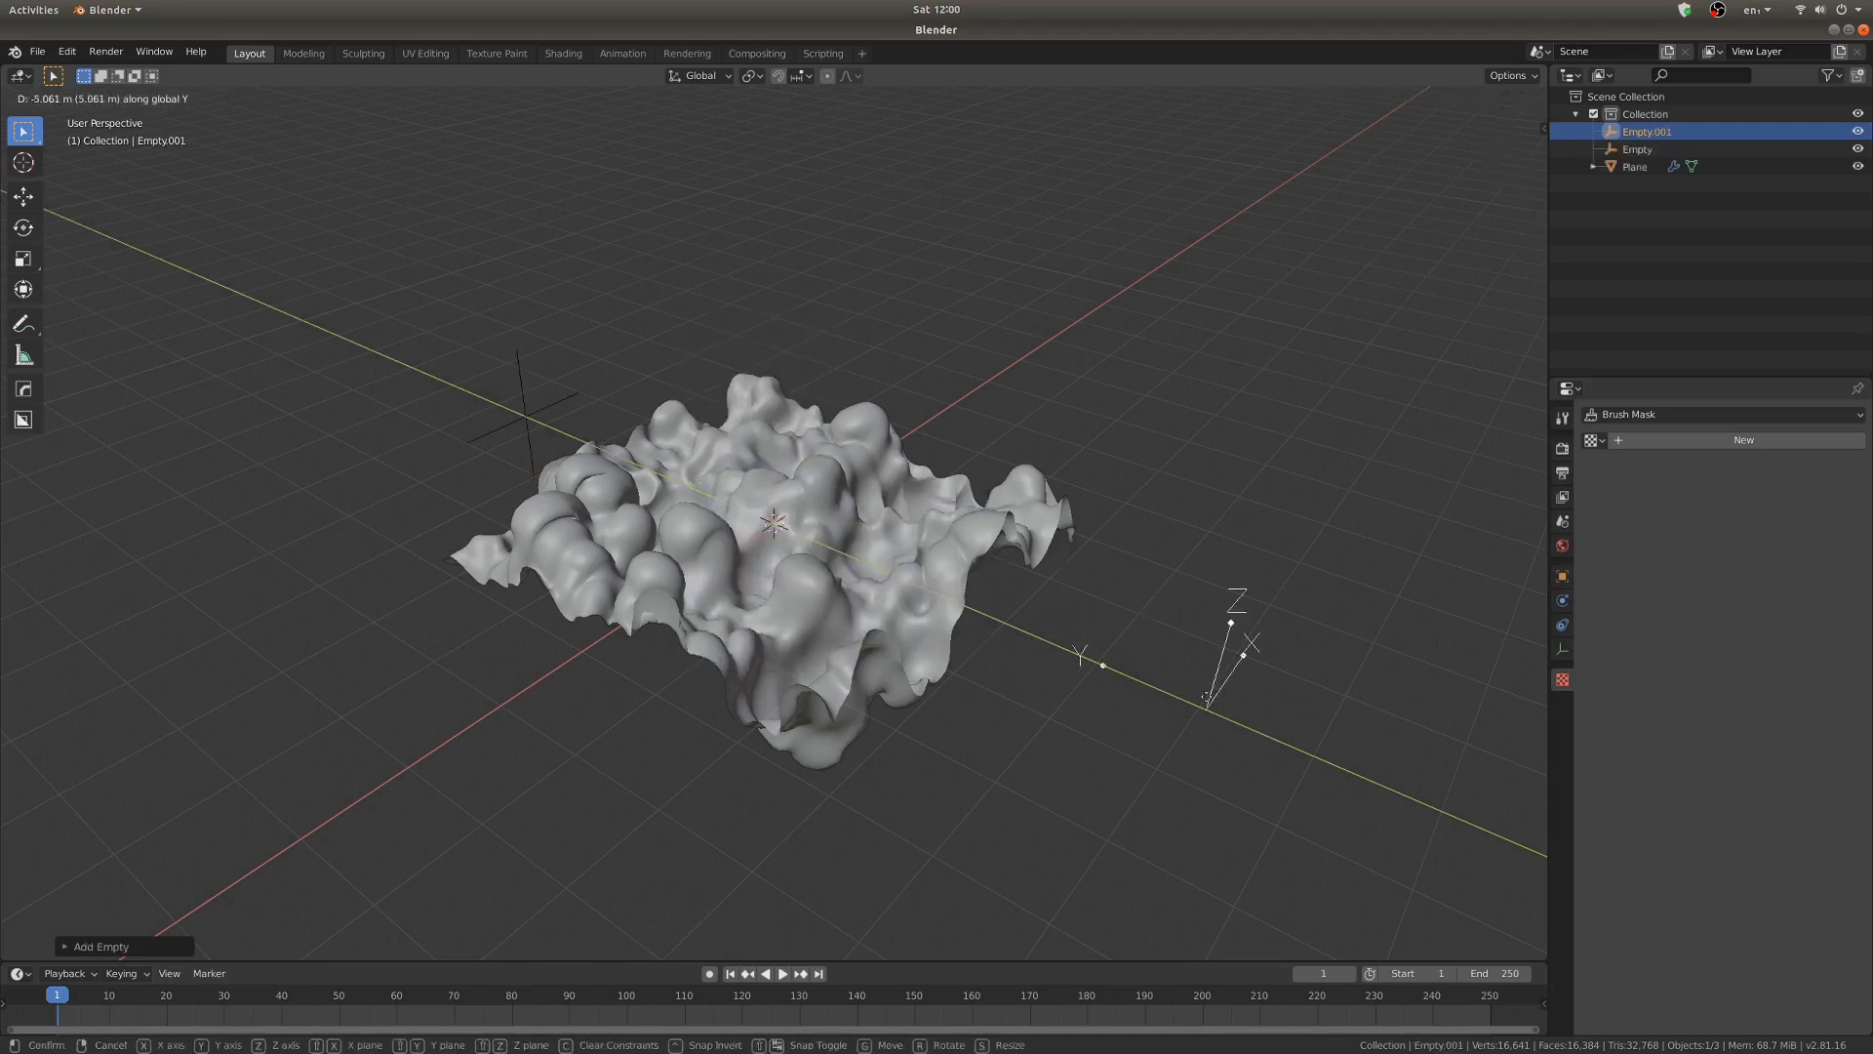
click(1207, 696)
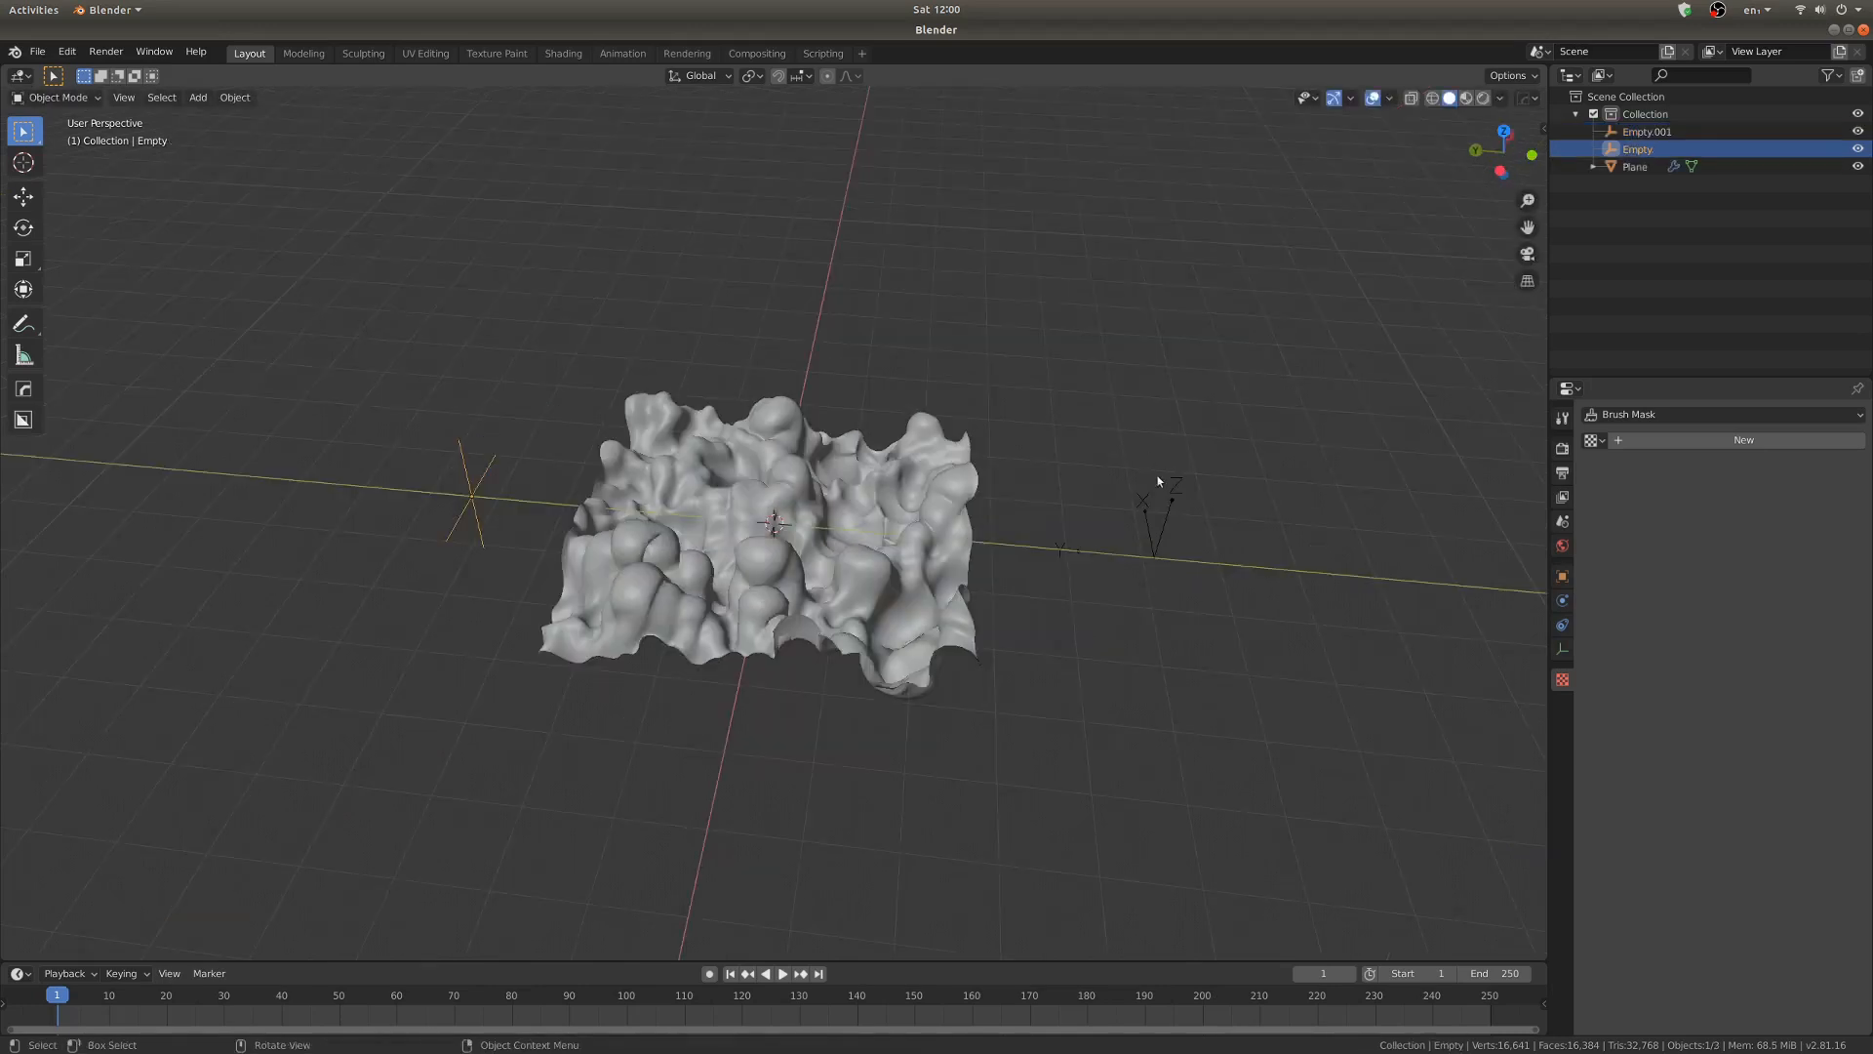
Insert a Location keyframe at frame 1 for the first empty
middle_drag(1157, 476, 1068, 488)
scroll(1068, 487, up, 2)
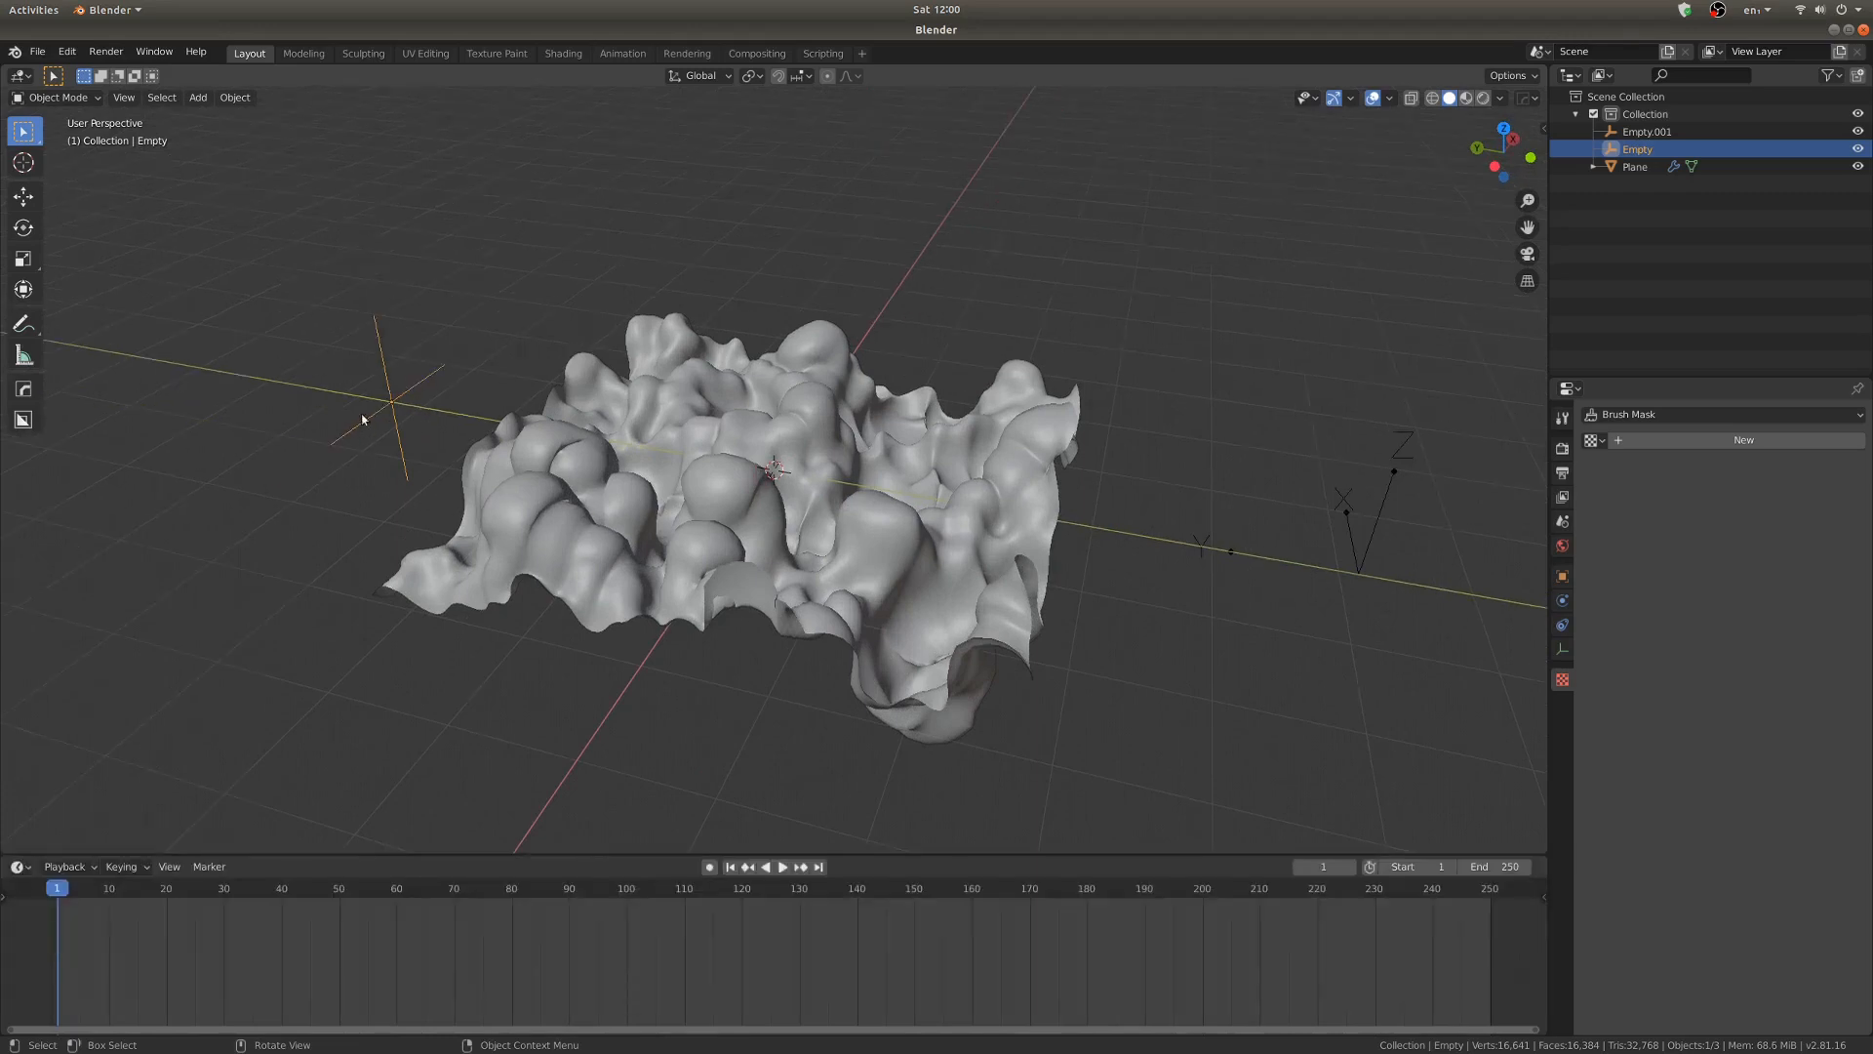
key(i)
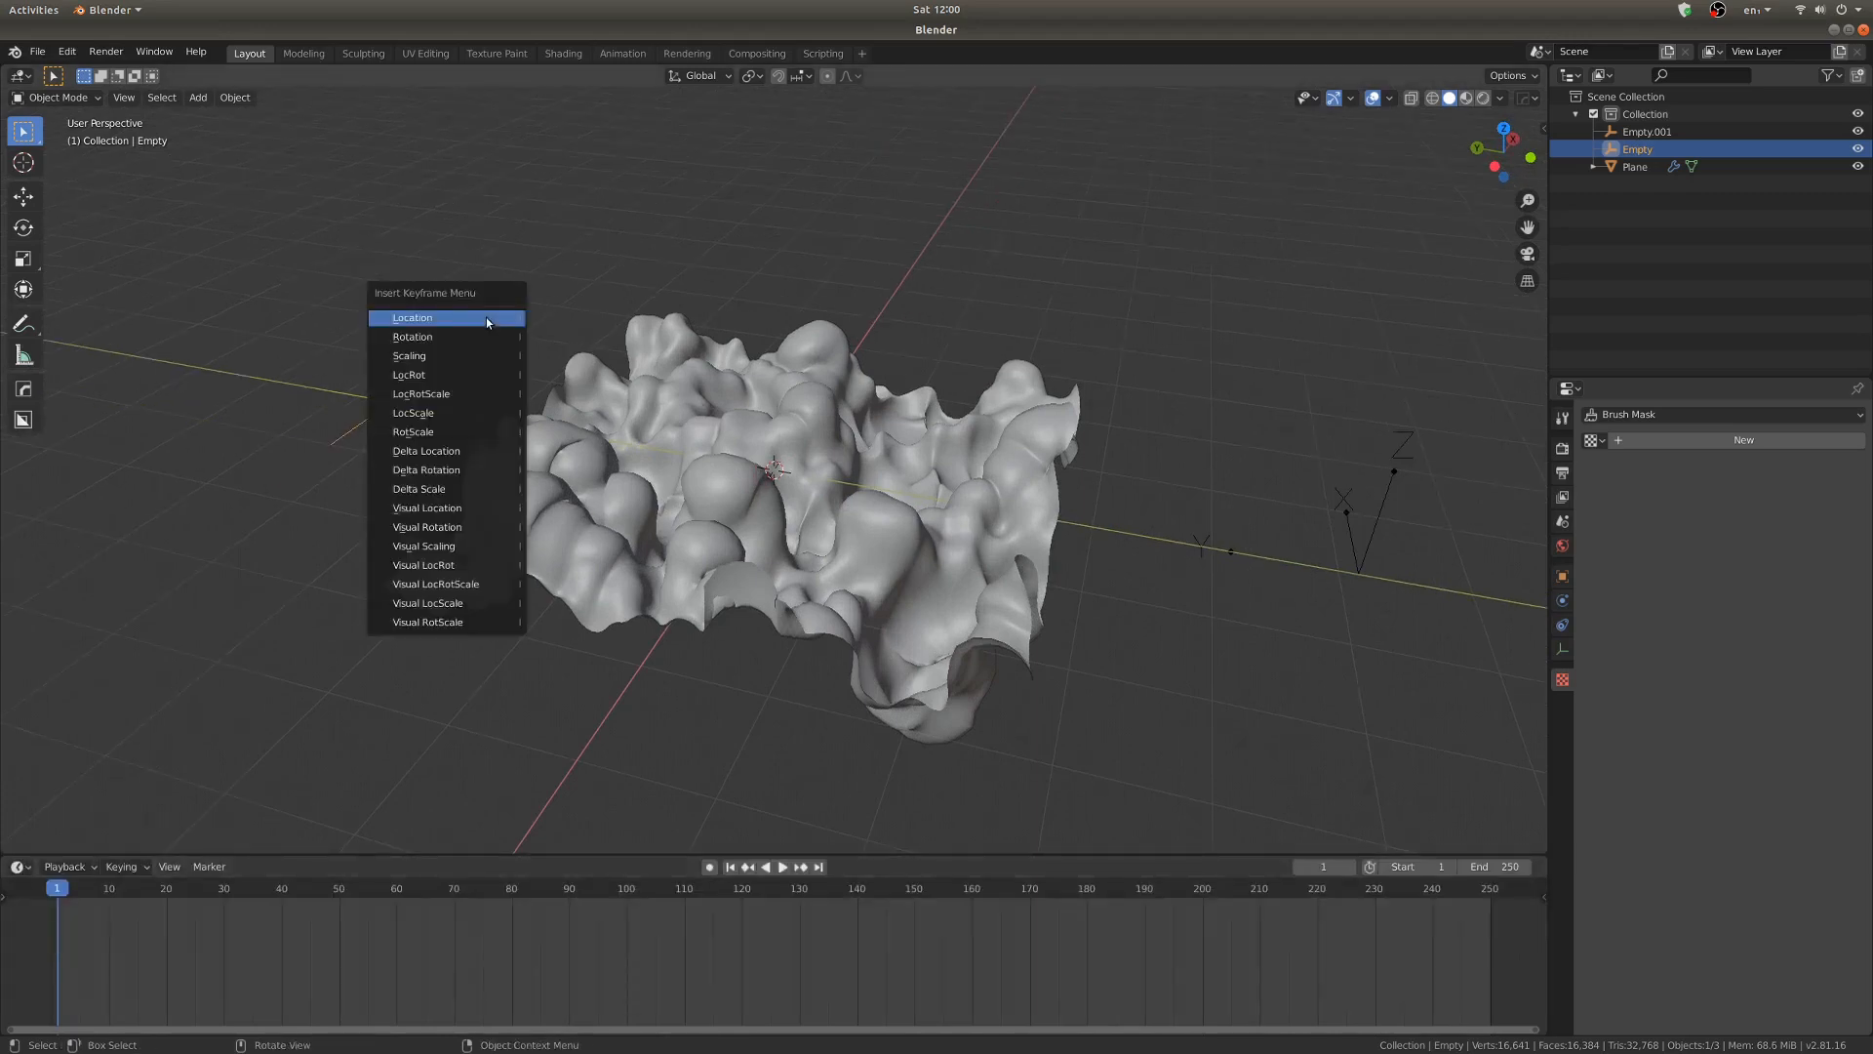
click(486, 318)
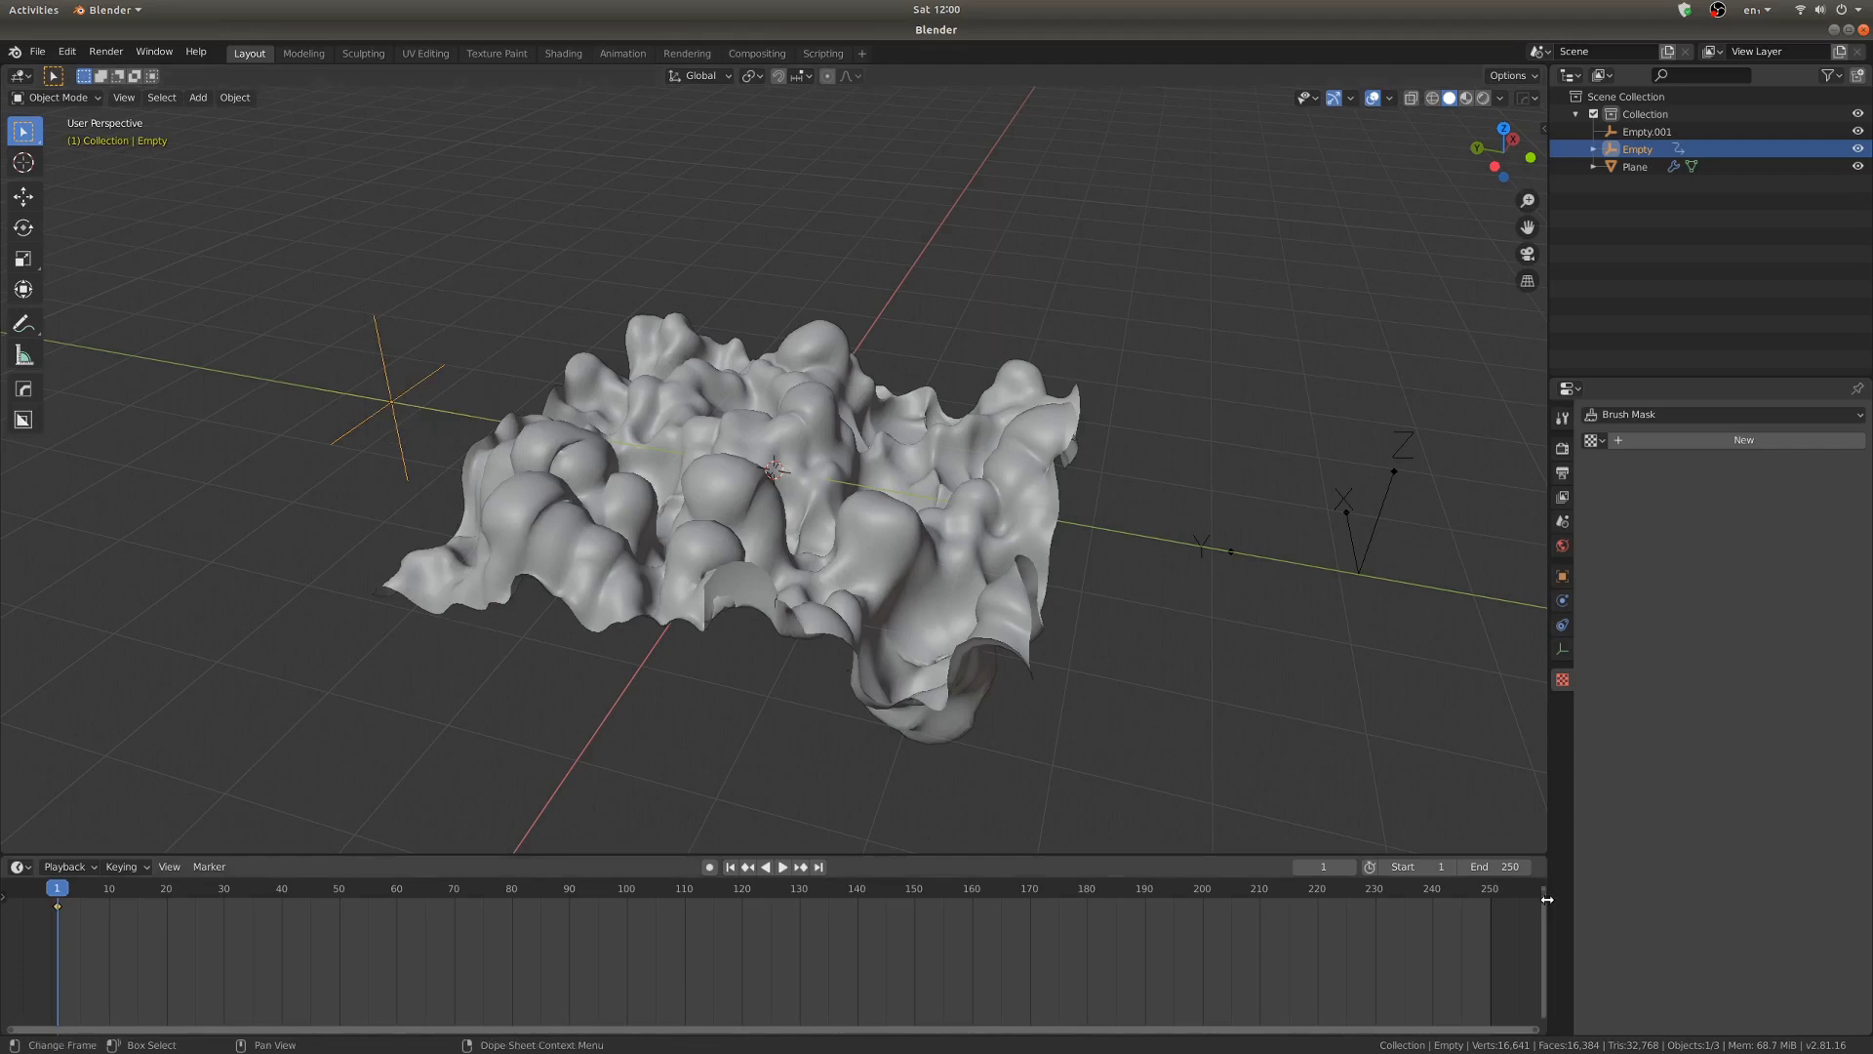
Split the timeline area in two, turn the new part into a Graph Editor and enlarge it
drag(1540, 866, 1022, 888)
click(1034, 866)
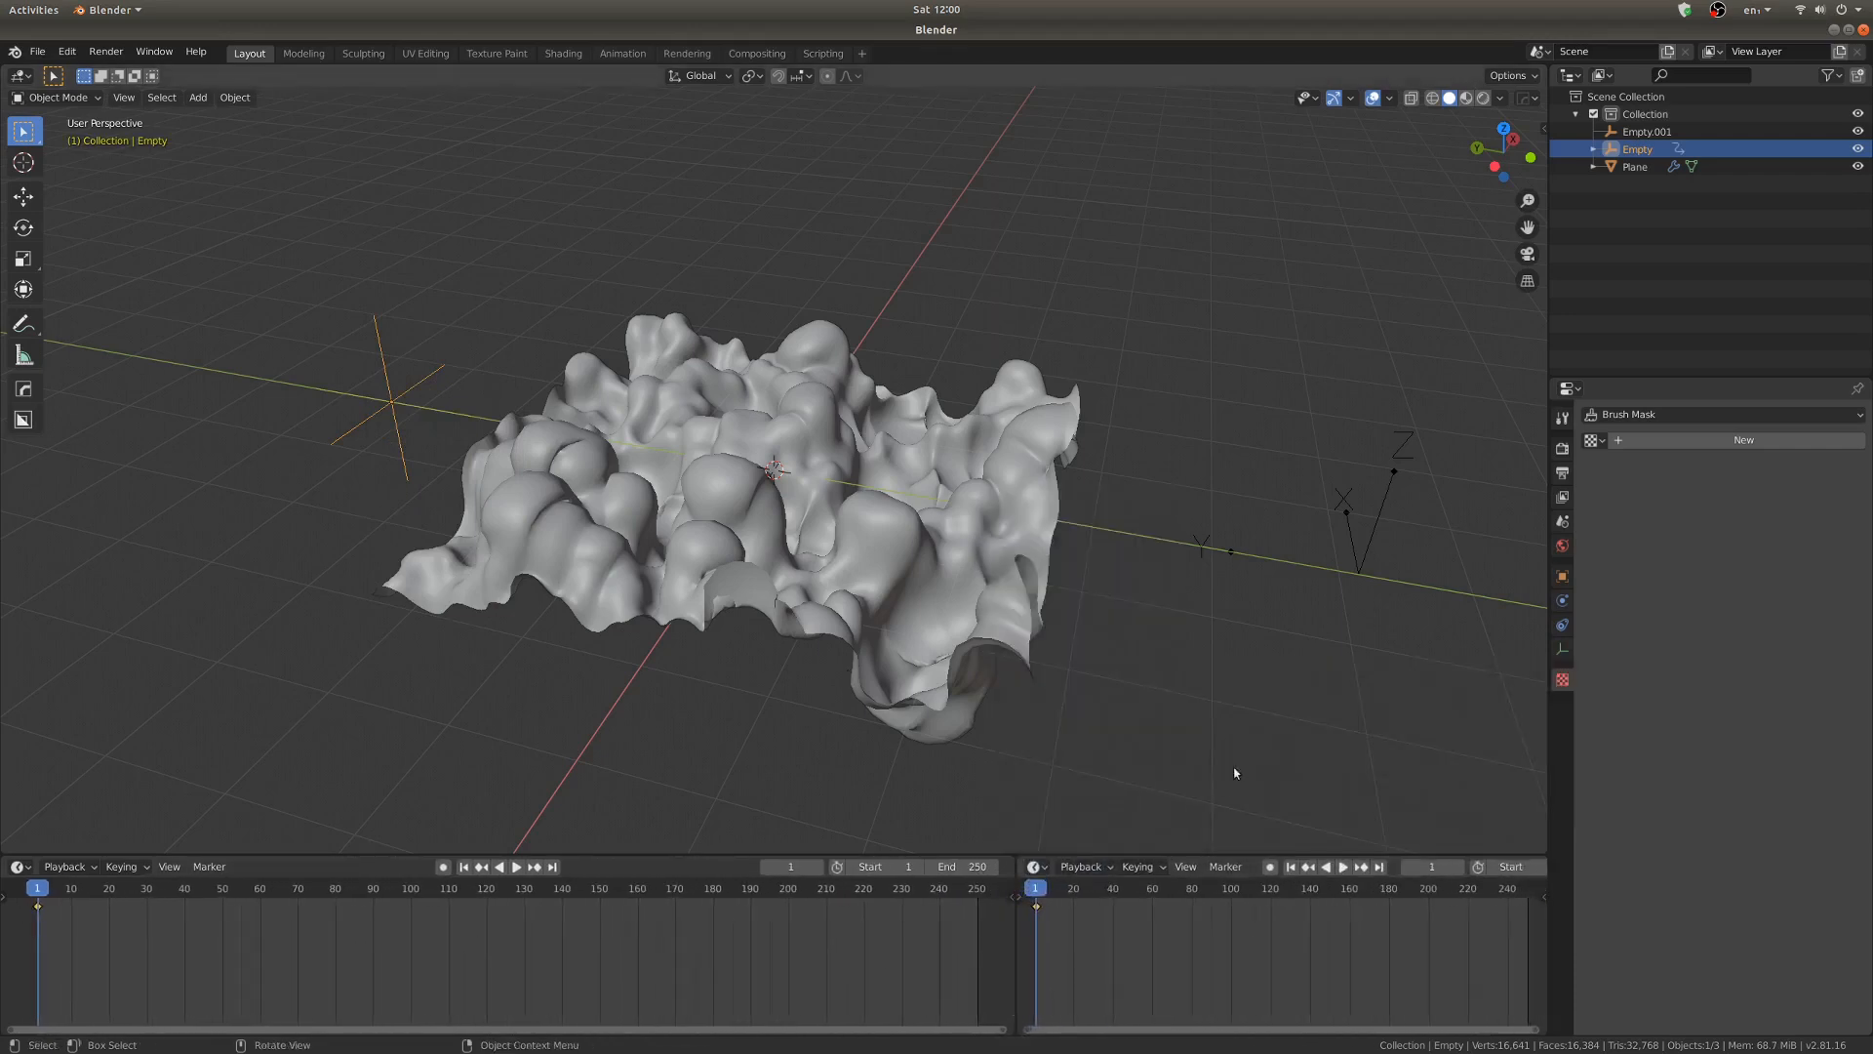
click(1035, 870)
click(1035, 866)
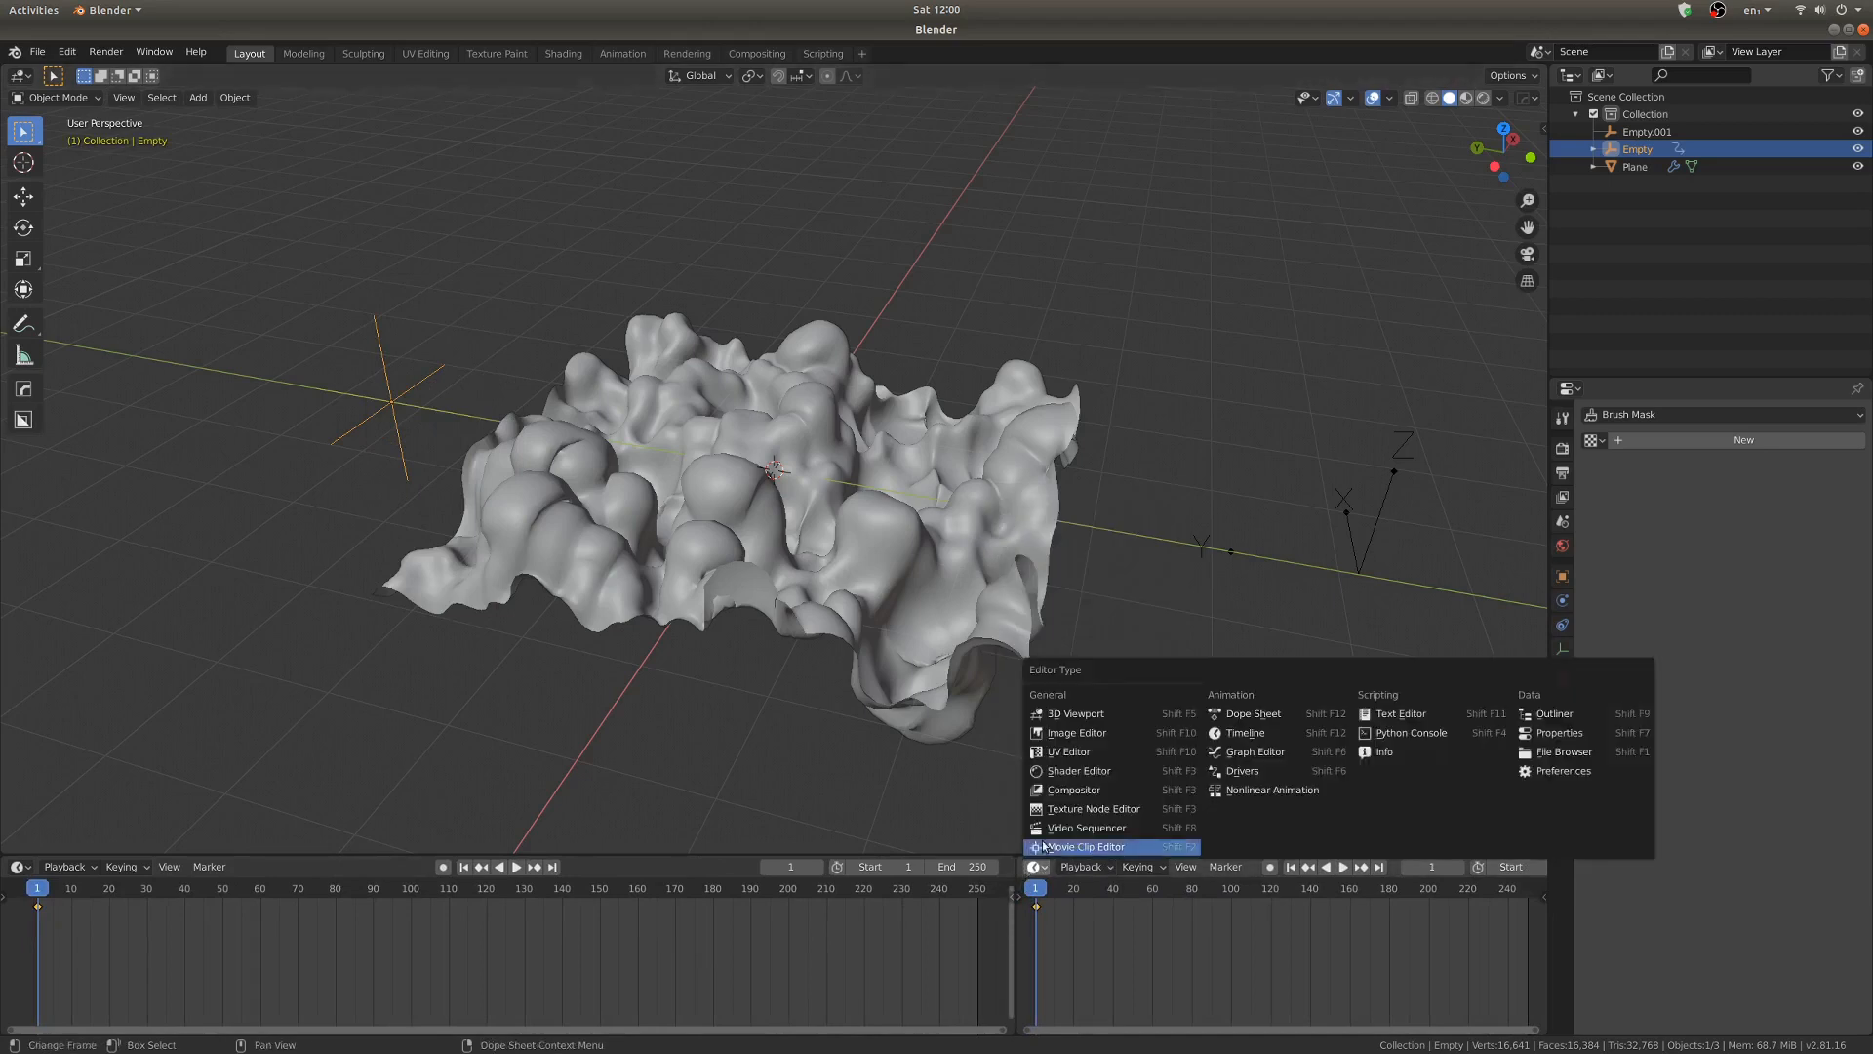
click(1268, 752)
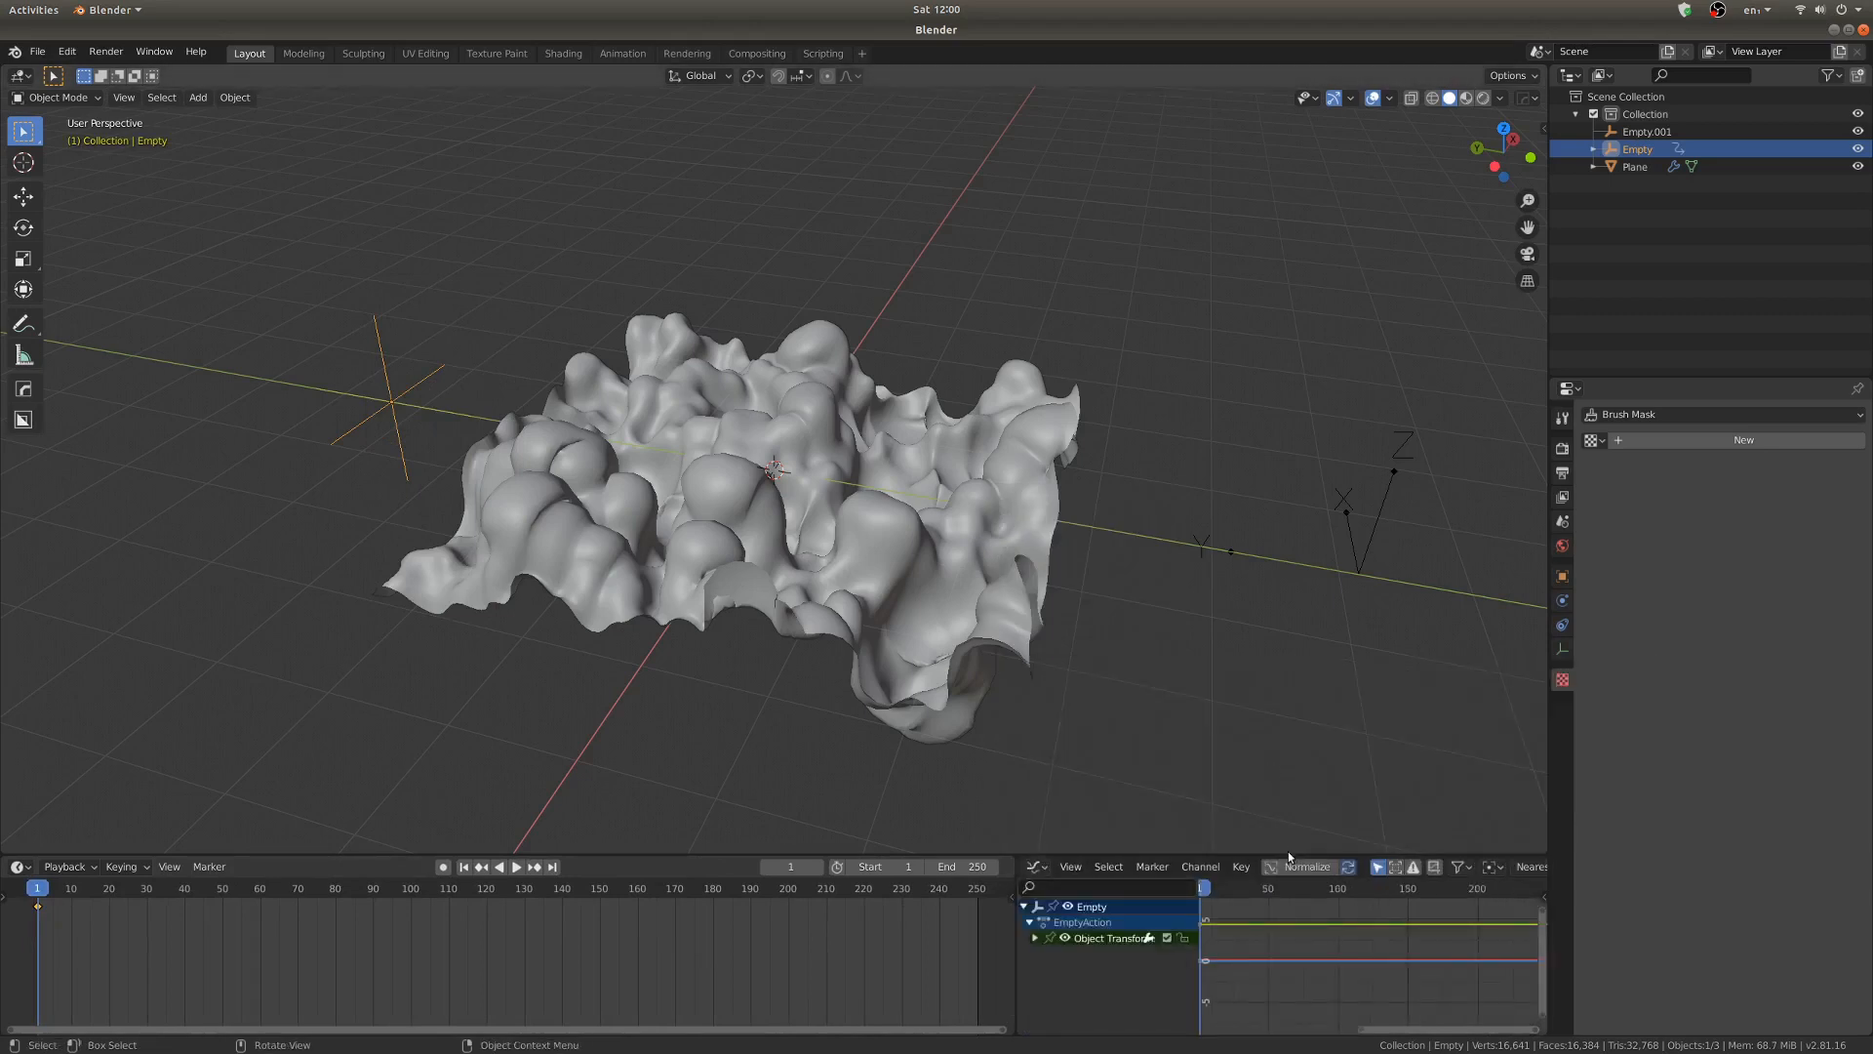
drag(1288, 855, 1288, 723)
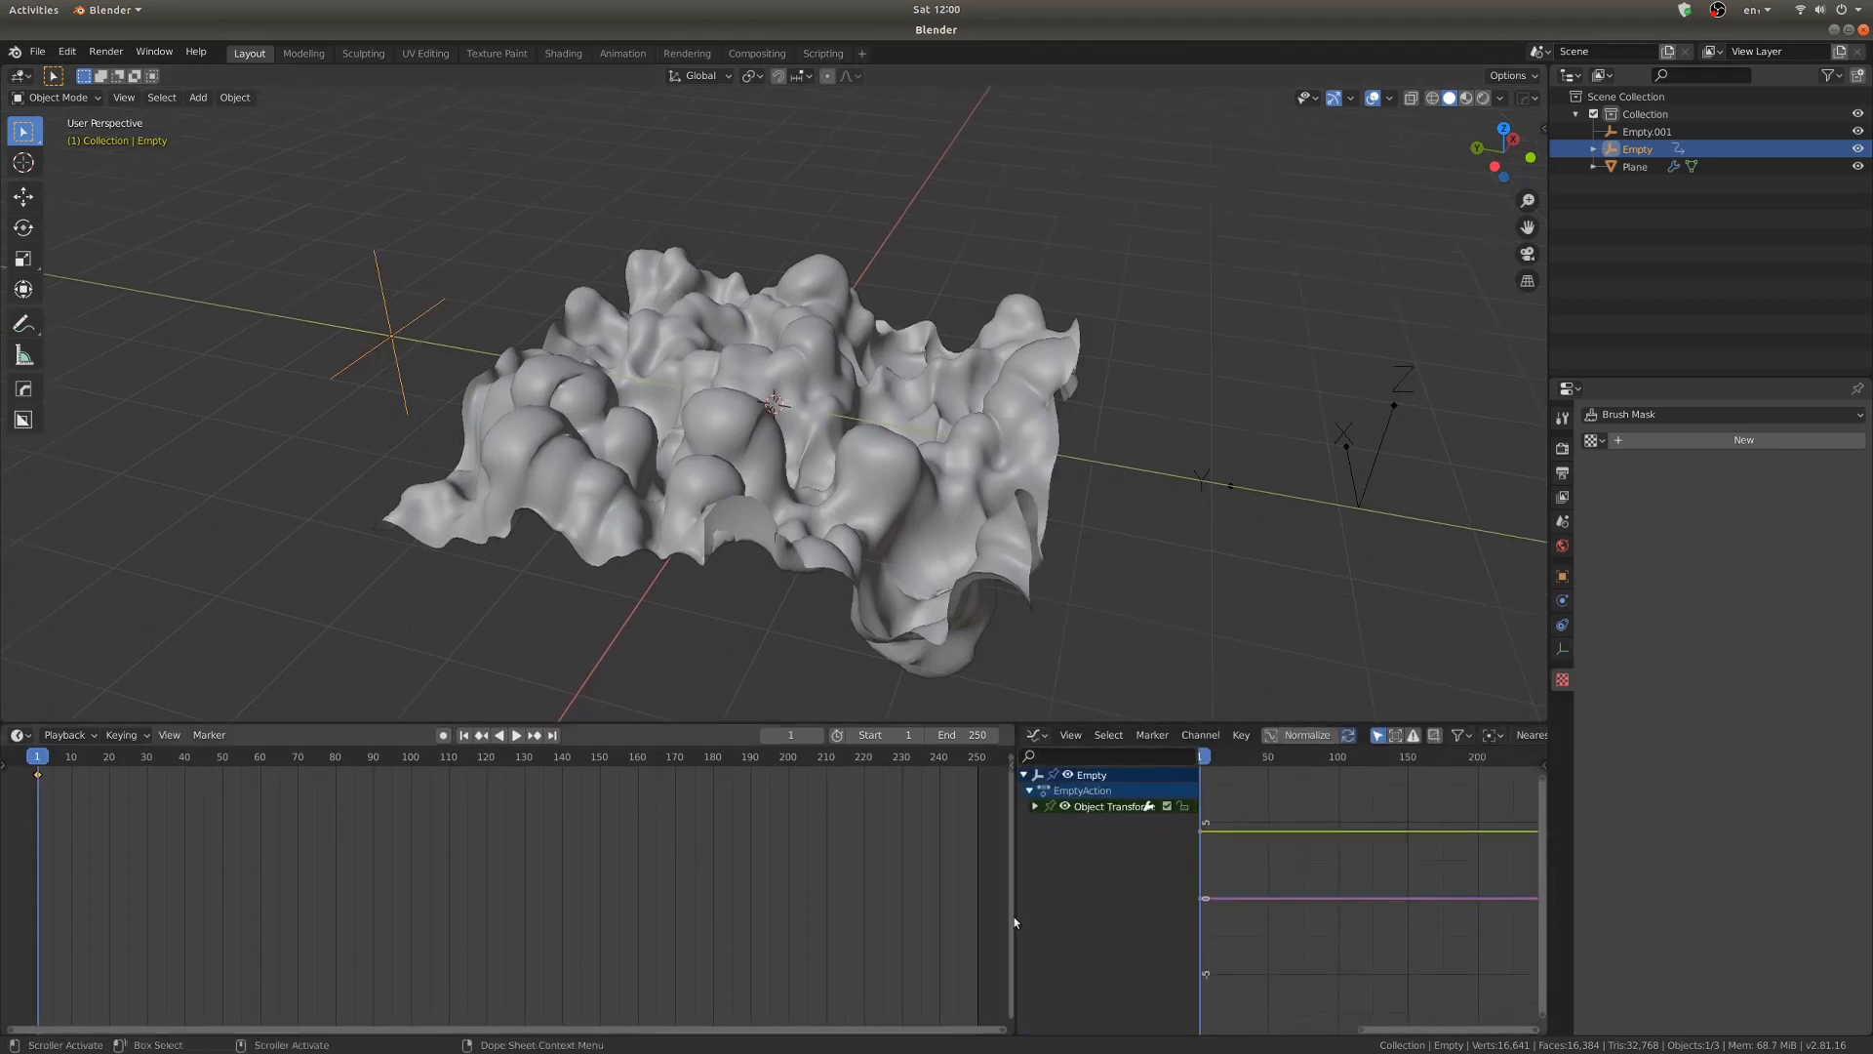
drag(1014, 922, 813, 921)
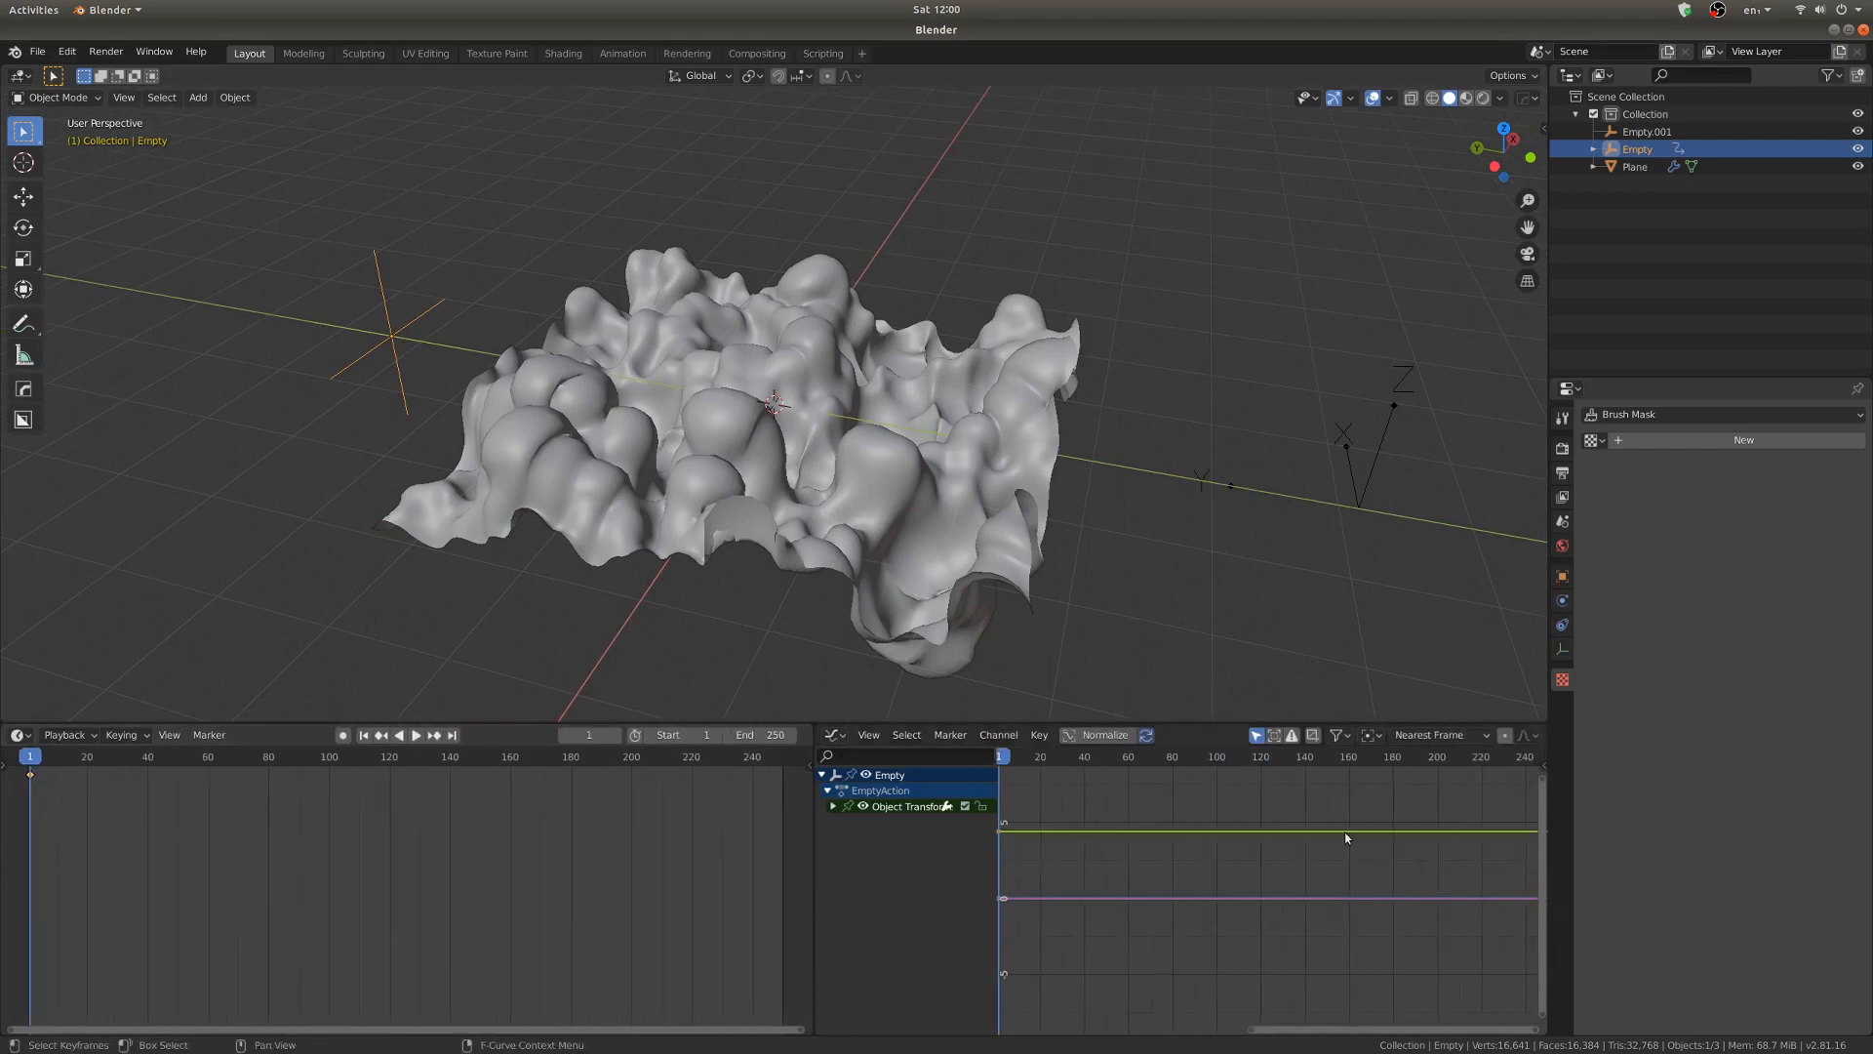
Add a Generator modifier to the first empty's X Location F-curve
key(n)
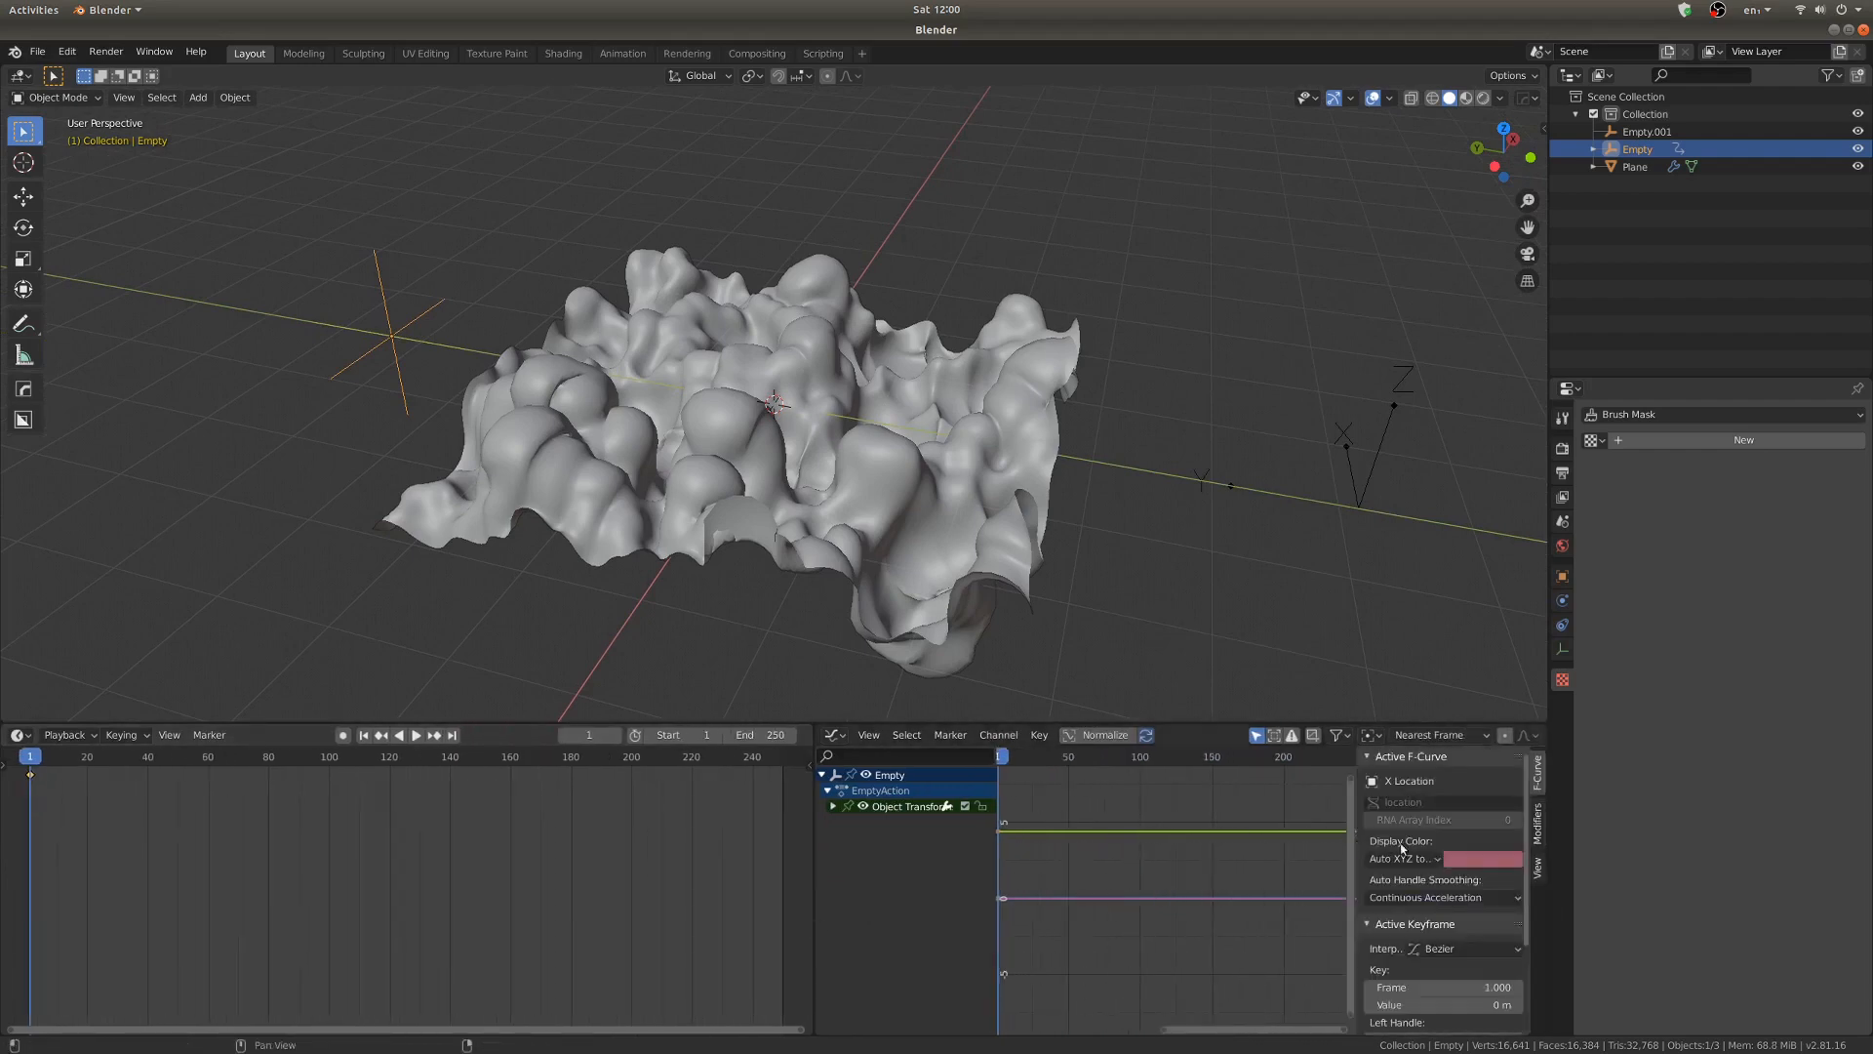
click(1538, 822)
click(832, 806)
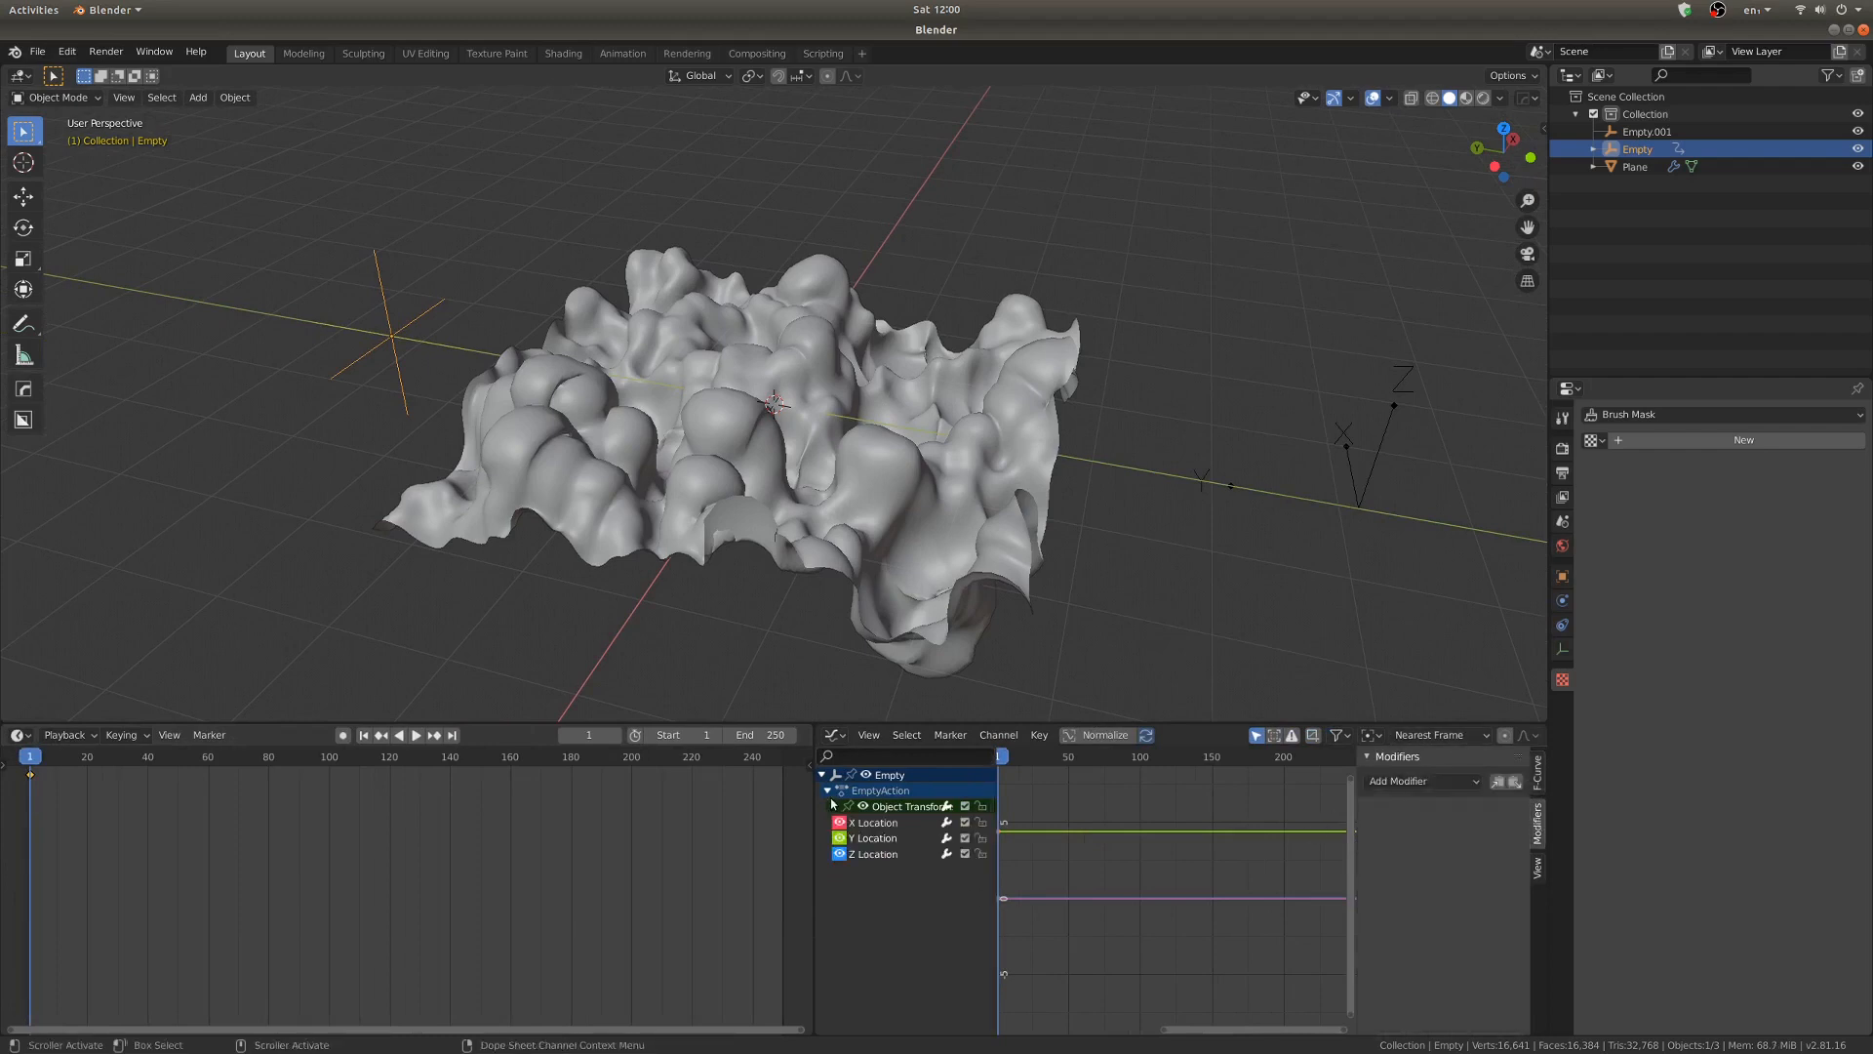
click(872, 825)
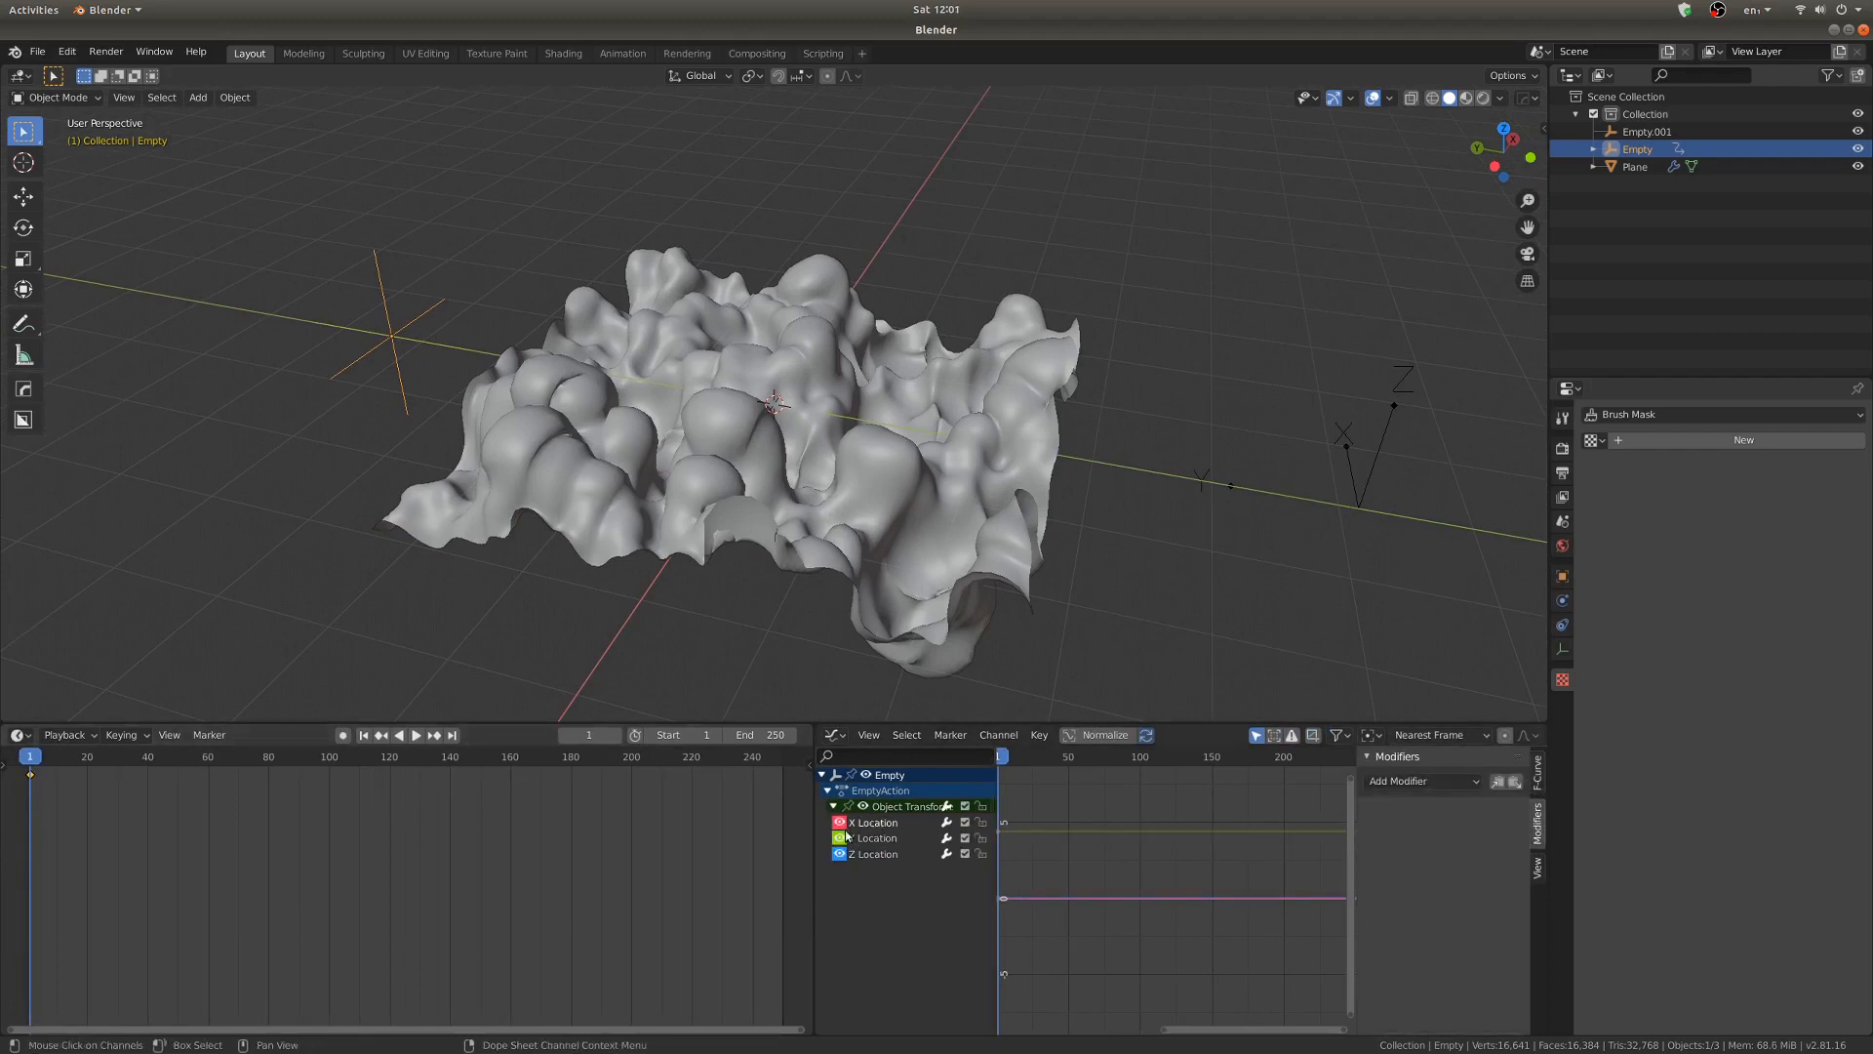
click(1430, 778)
click(1417, 804)
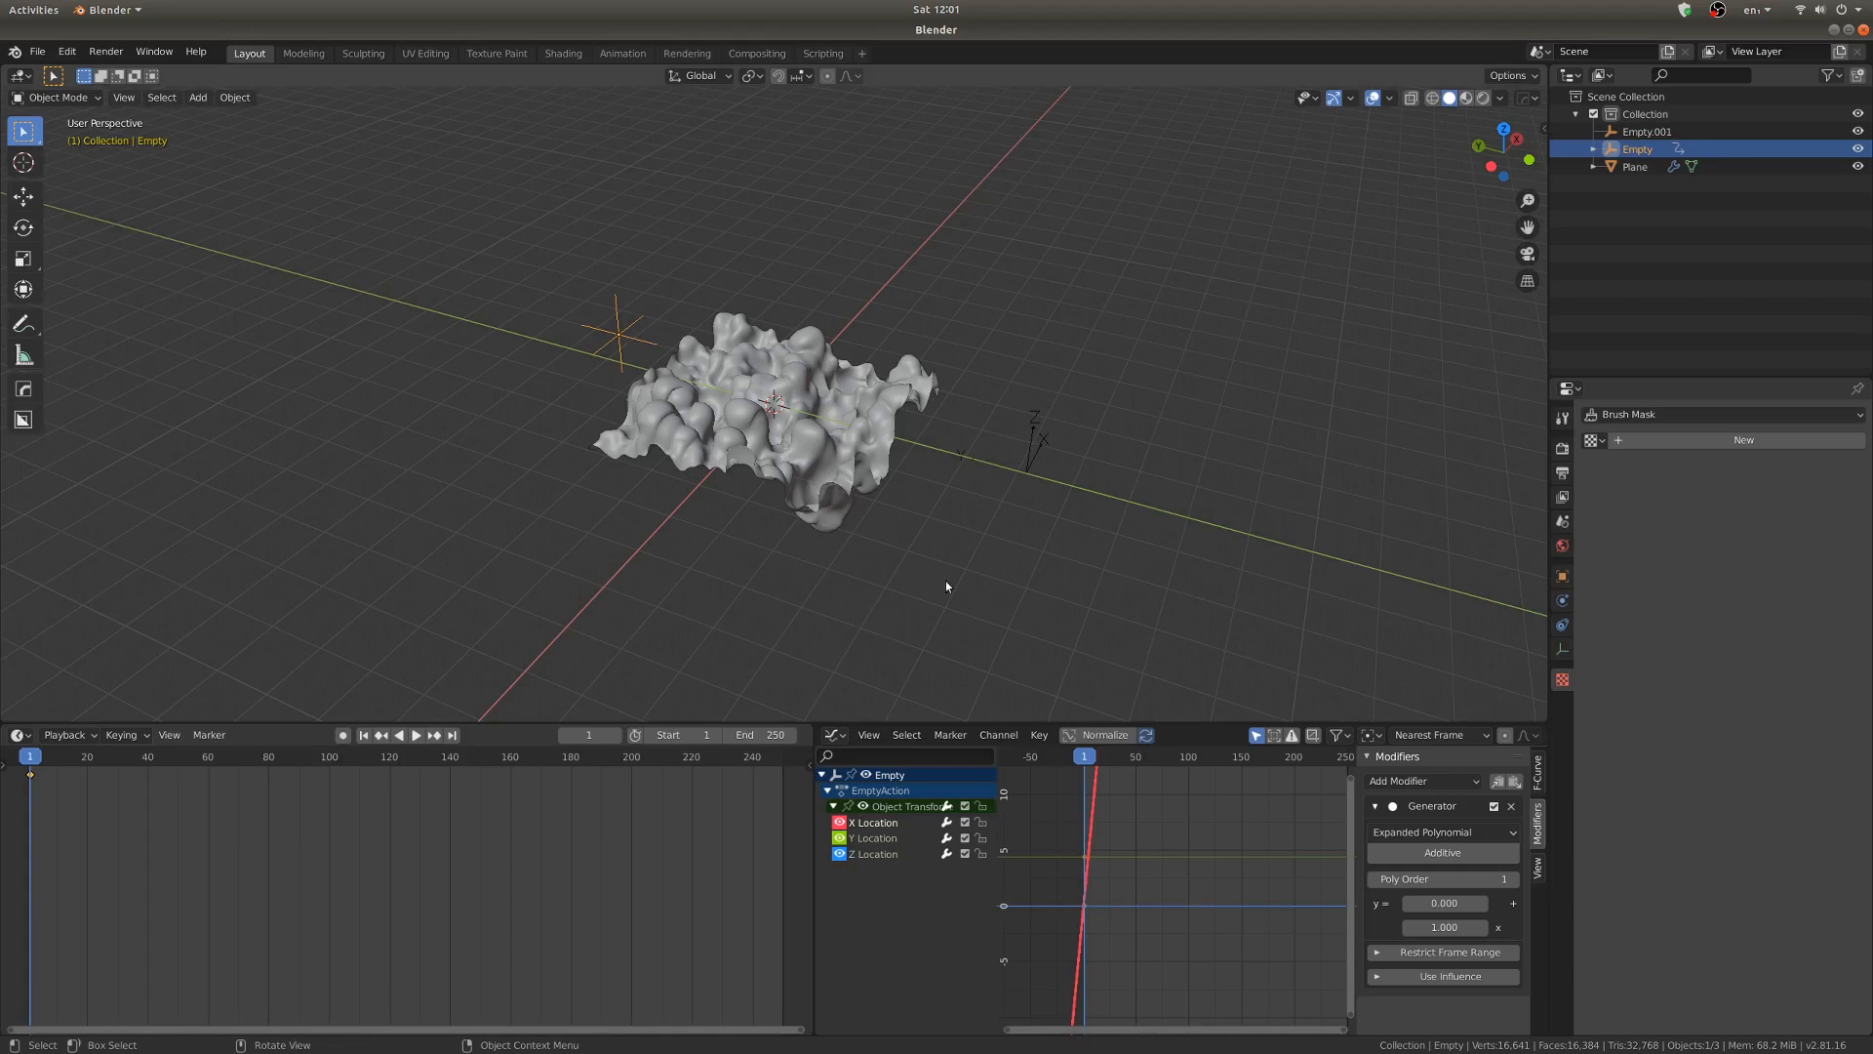
Play the animation to check how fast the empty travels along X
key(space)
scroll(868, 429, down, 5)
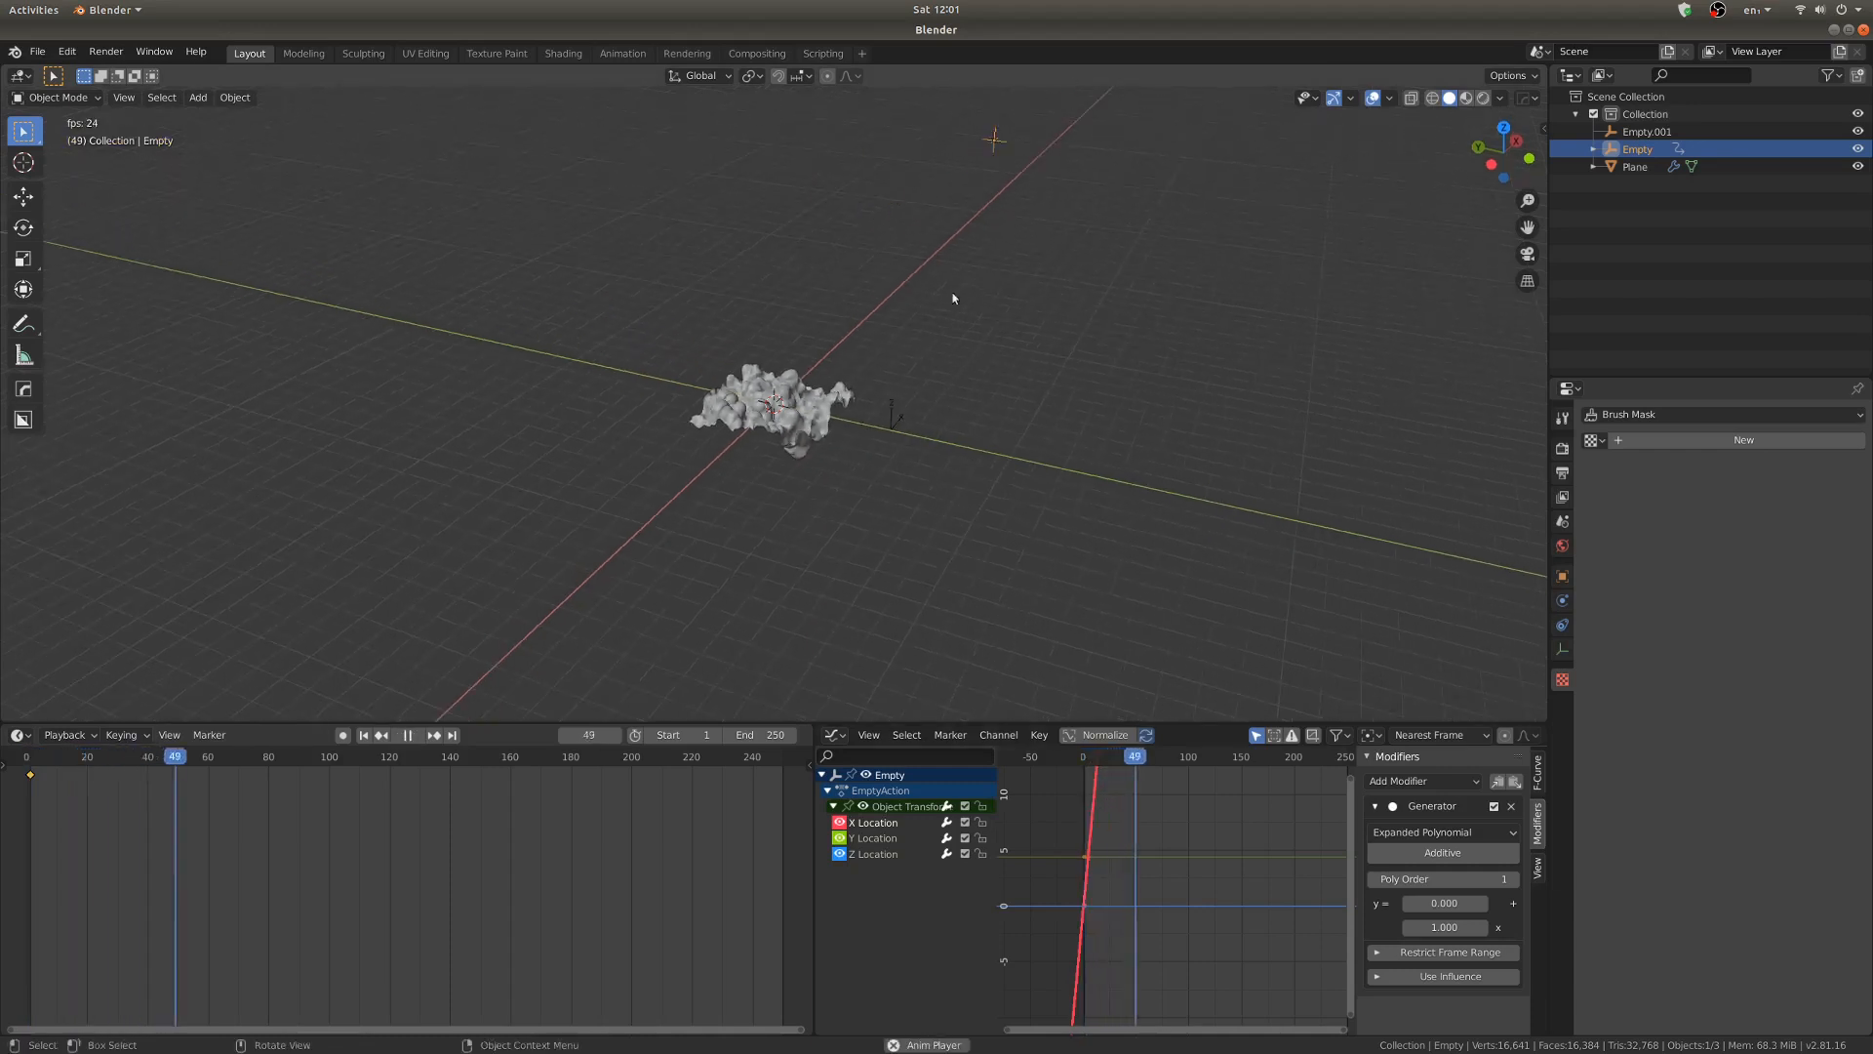
key(Escape)
scroll(869, 384, up, 5)
shift+middle_drag(811, 388, 859, 454)
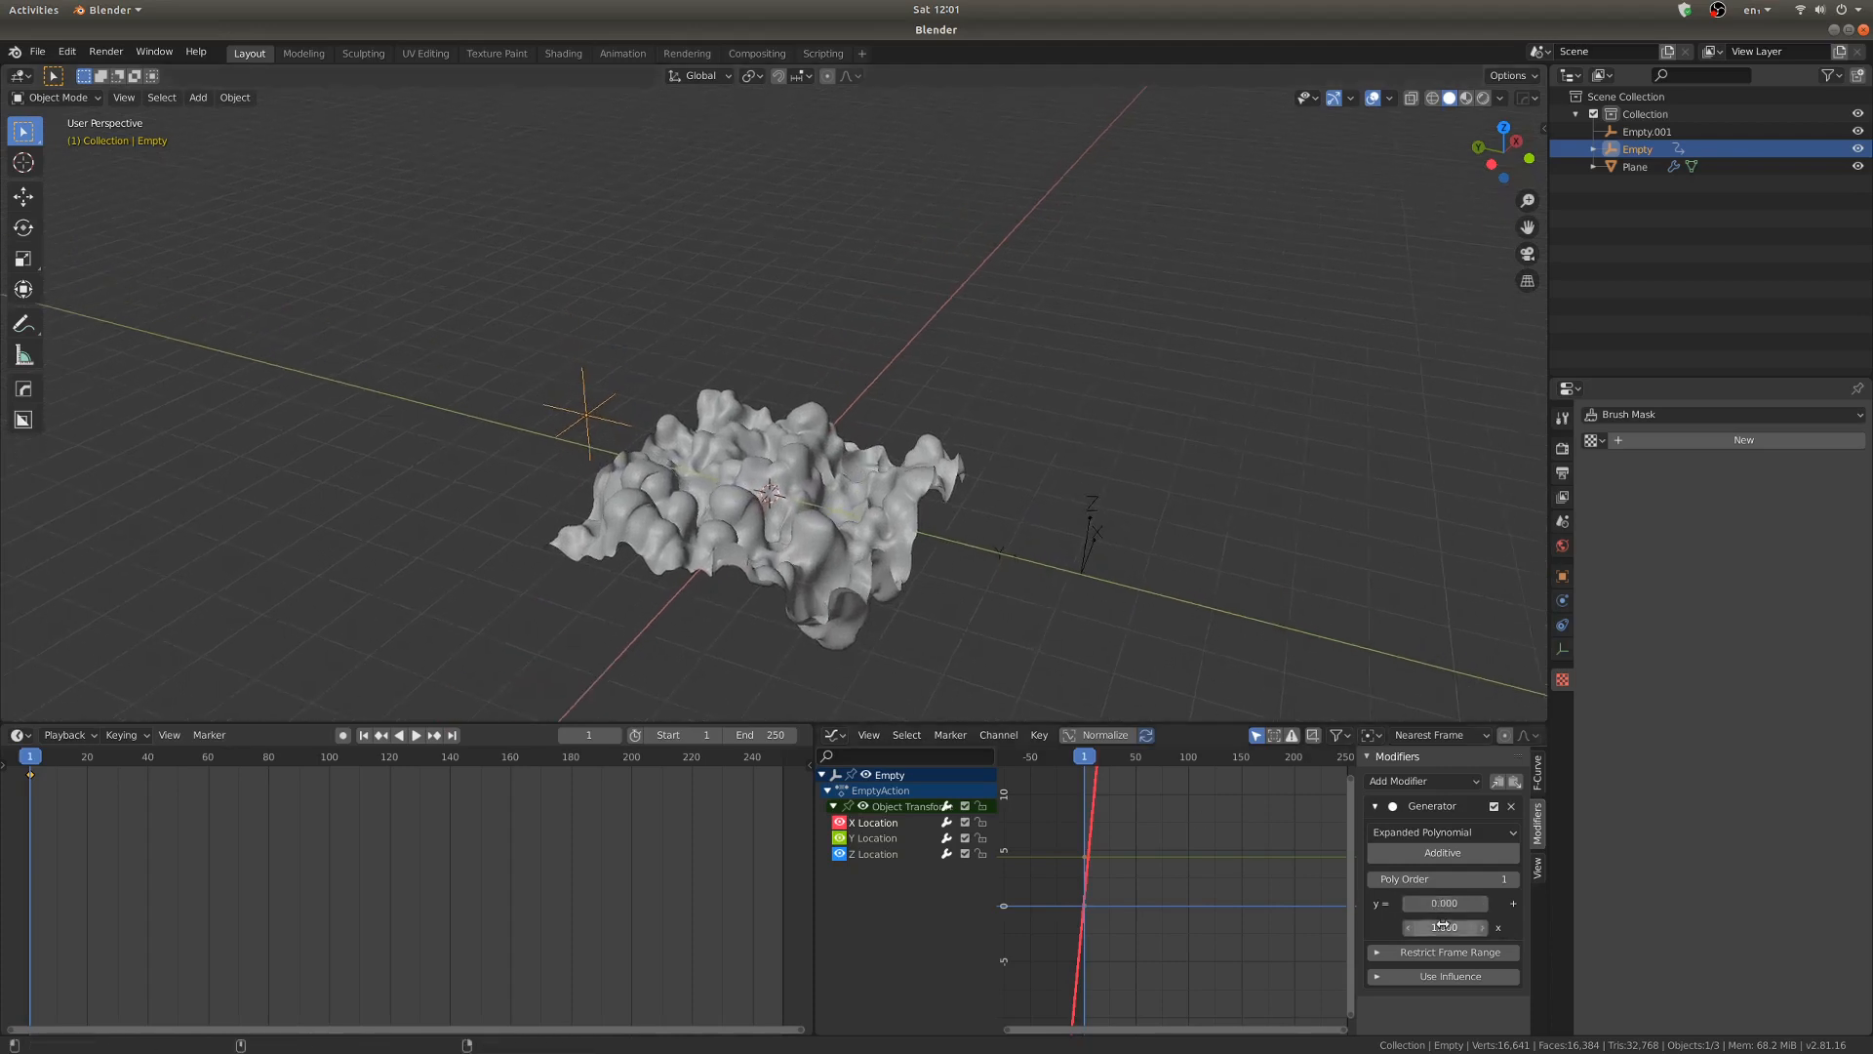
Set the Generator's x coefficient to 0.010 and play back the slower movement
drag(1445, 930, 1368, 931)
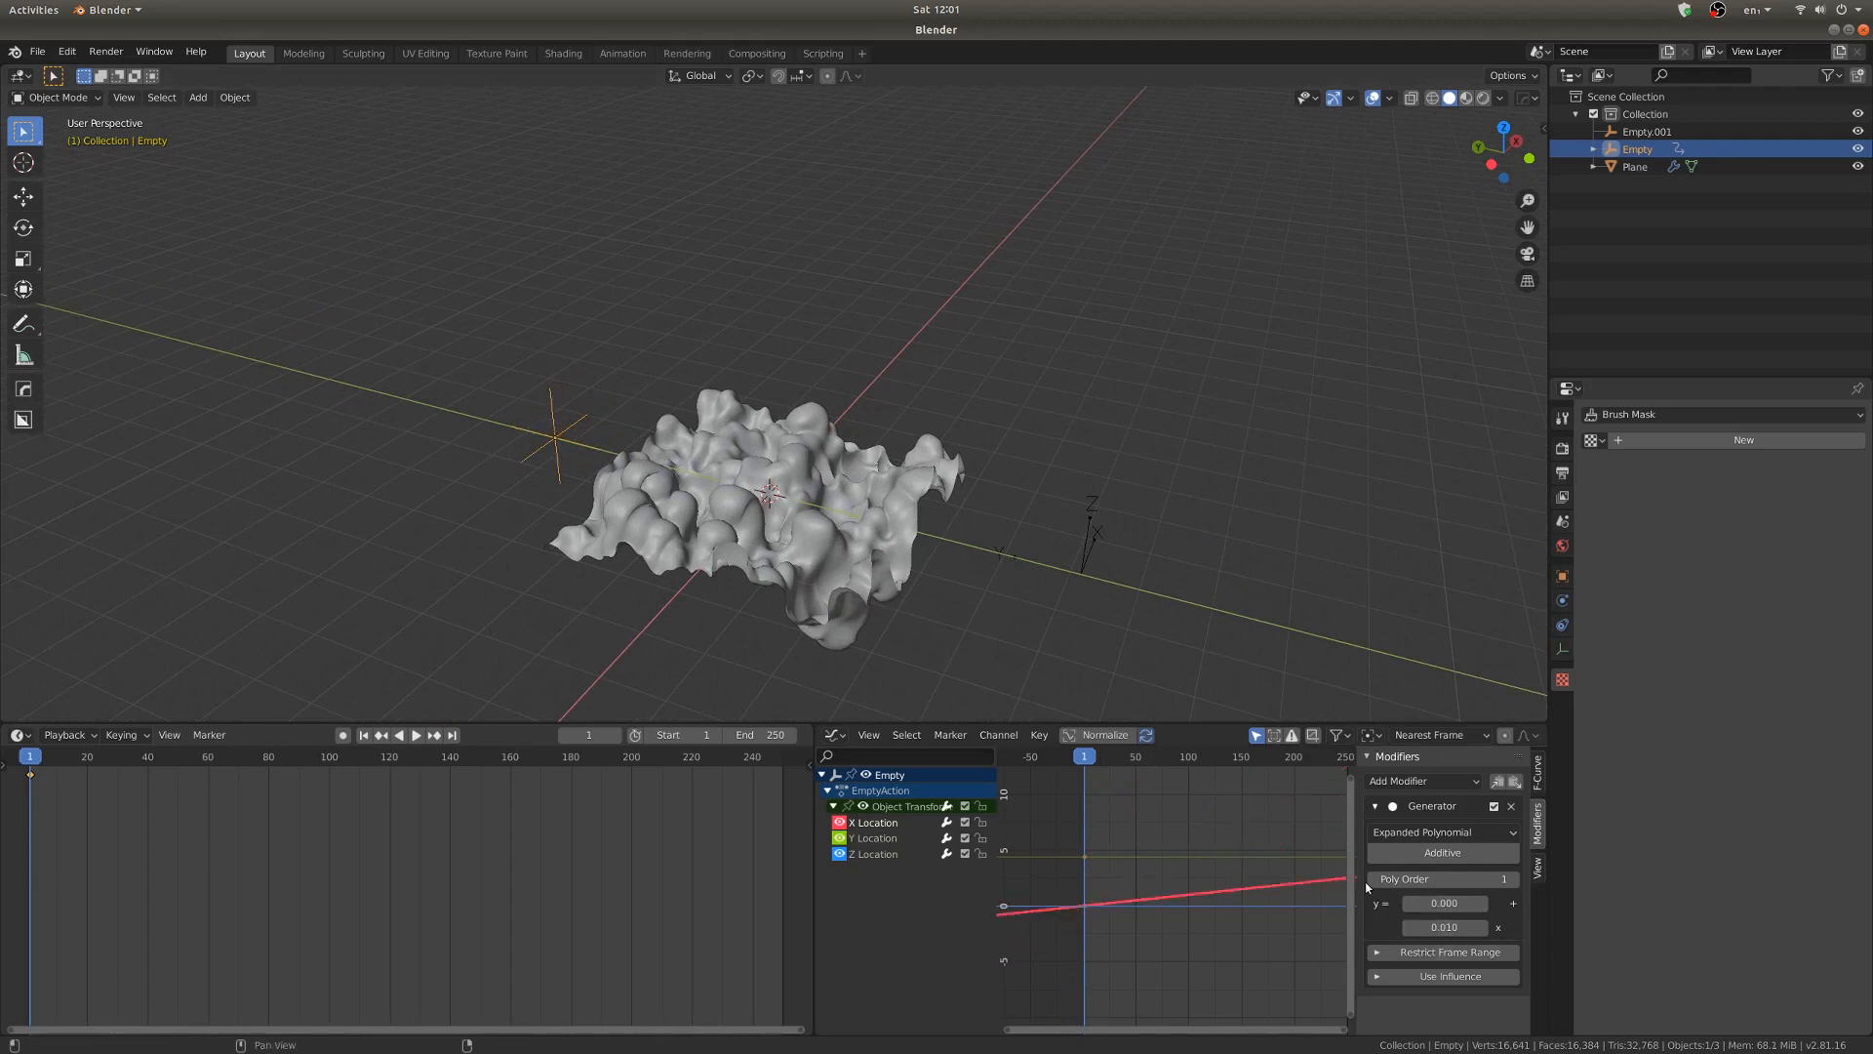
scroll(1089, 917, down, 2)
scroll(1240, 866, up, 1)
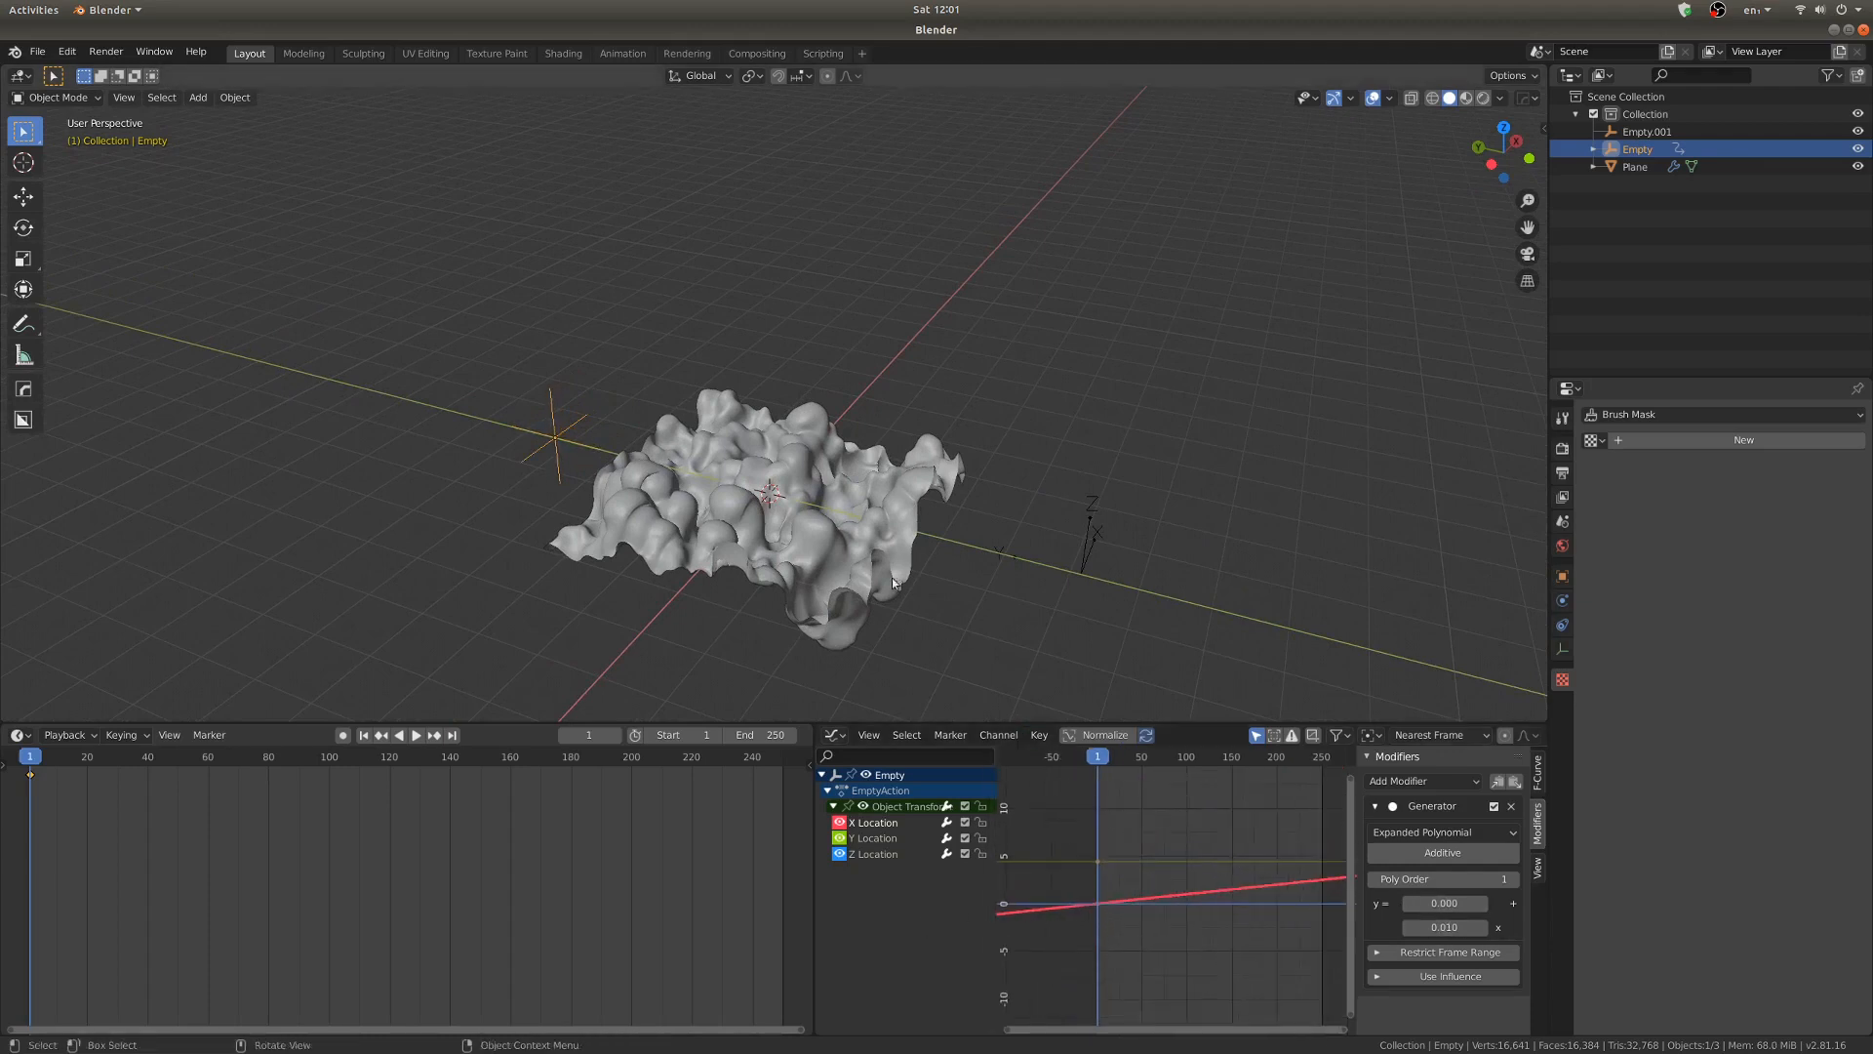
key(space)
scroll(544, 434, up, 2)
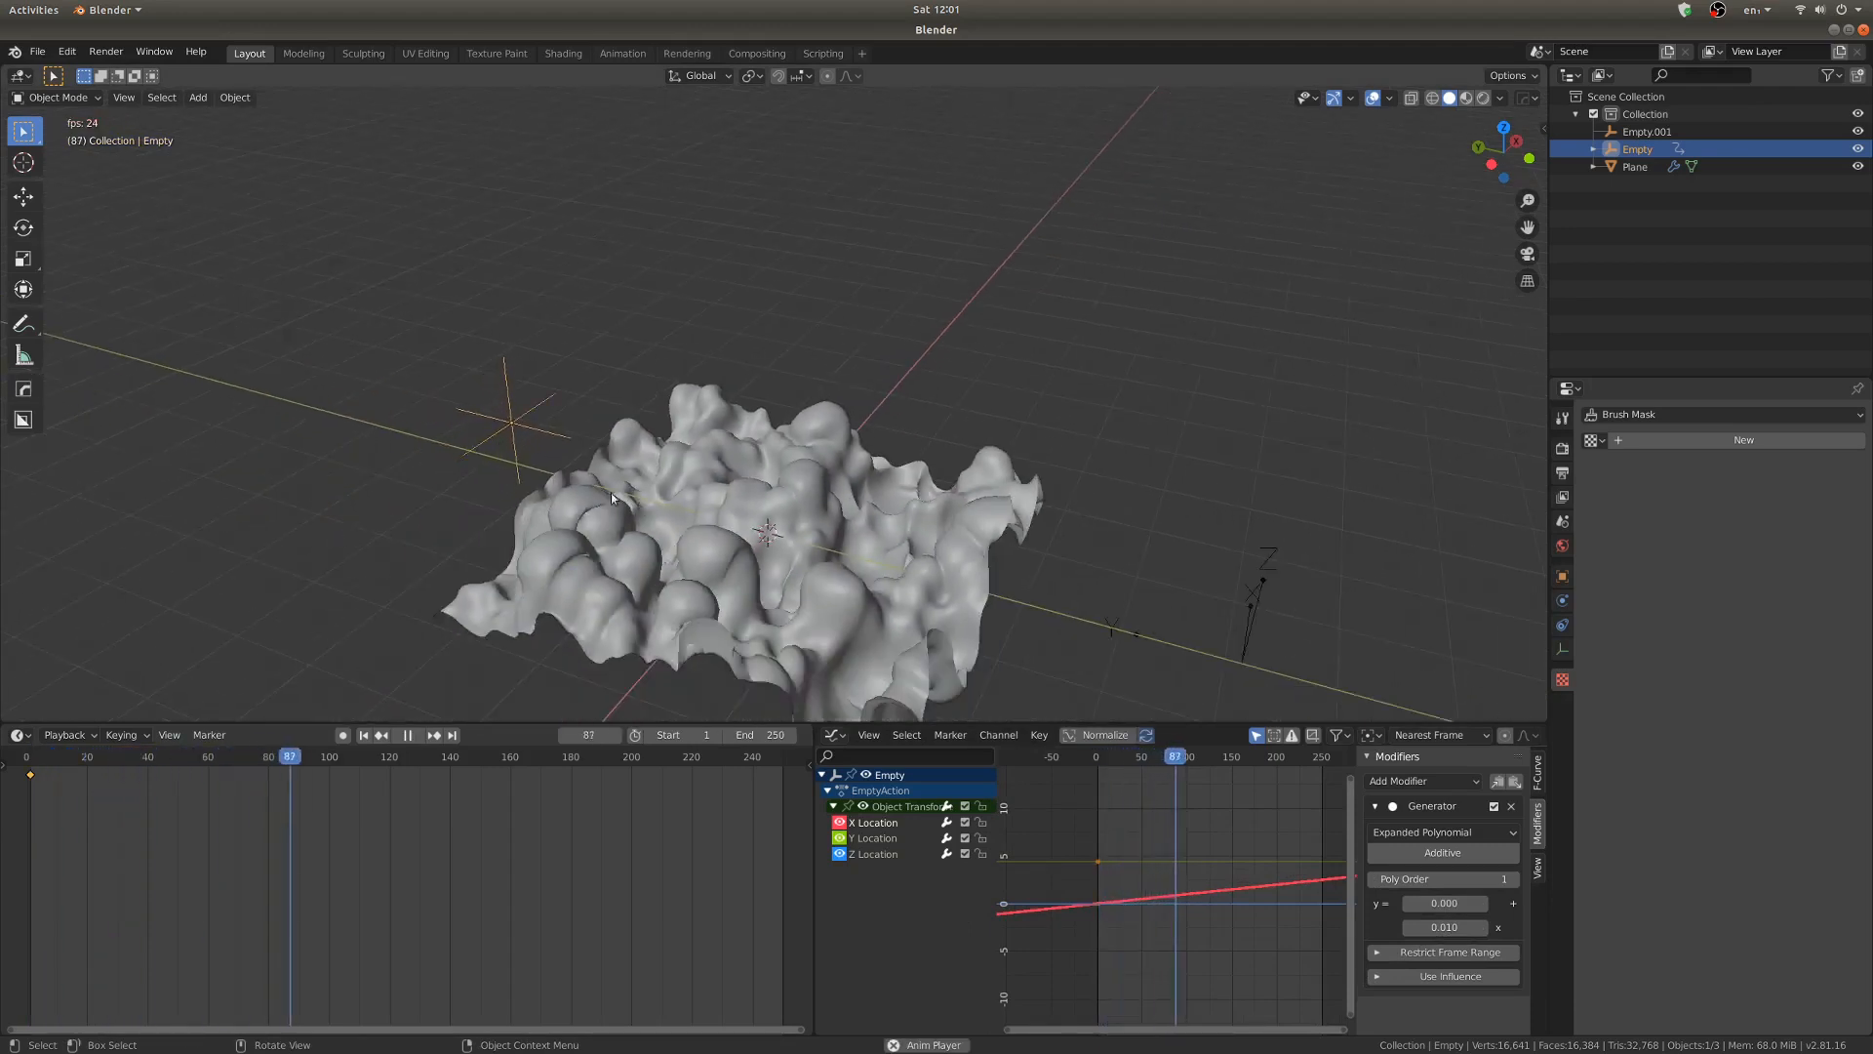
key(Escape)
Set the plane's first Displace modifier to Object texture coordinates, using the keyframed empty as the object
click(665, 512)
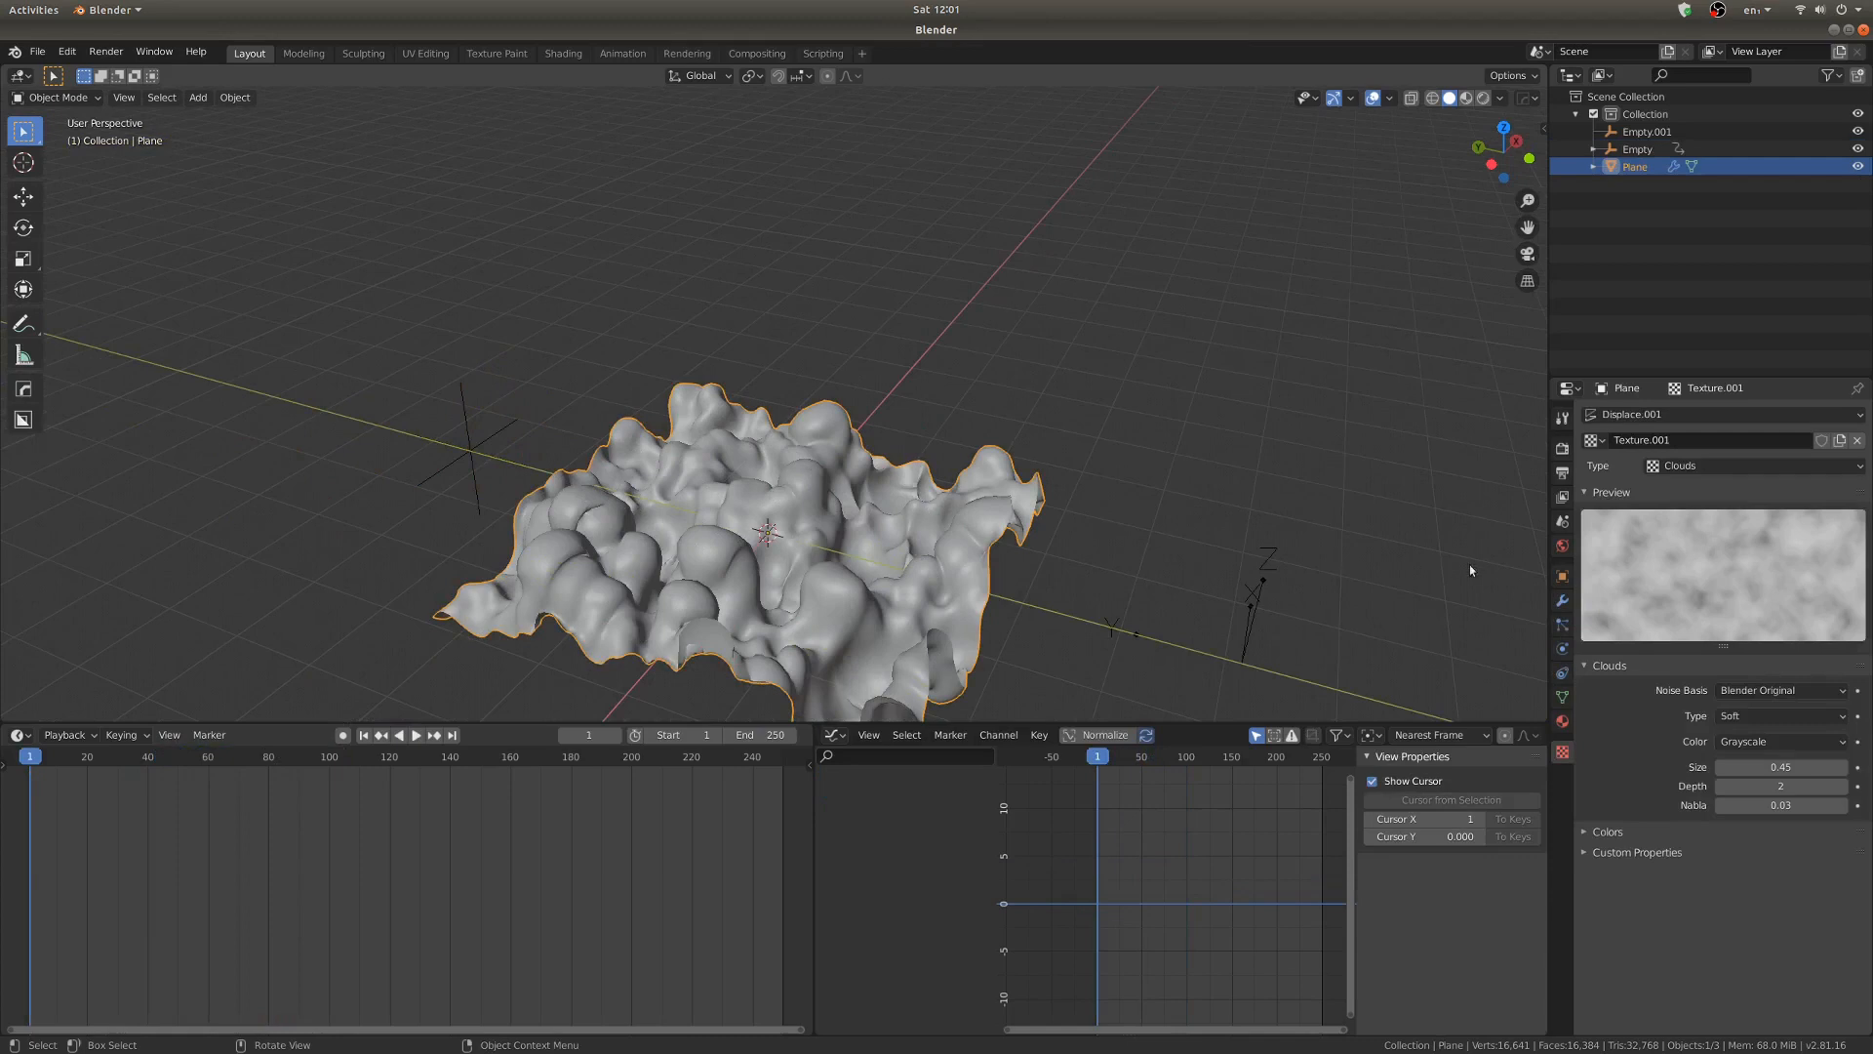
click(1561, 602)
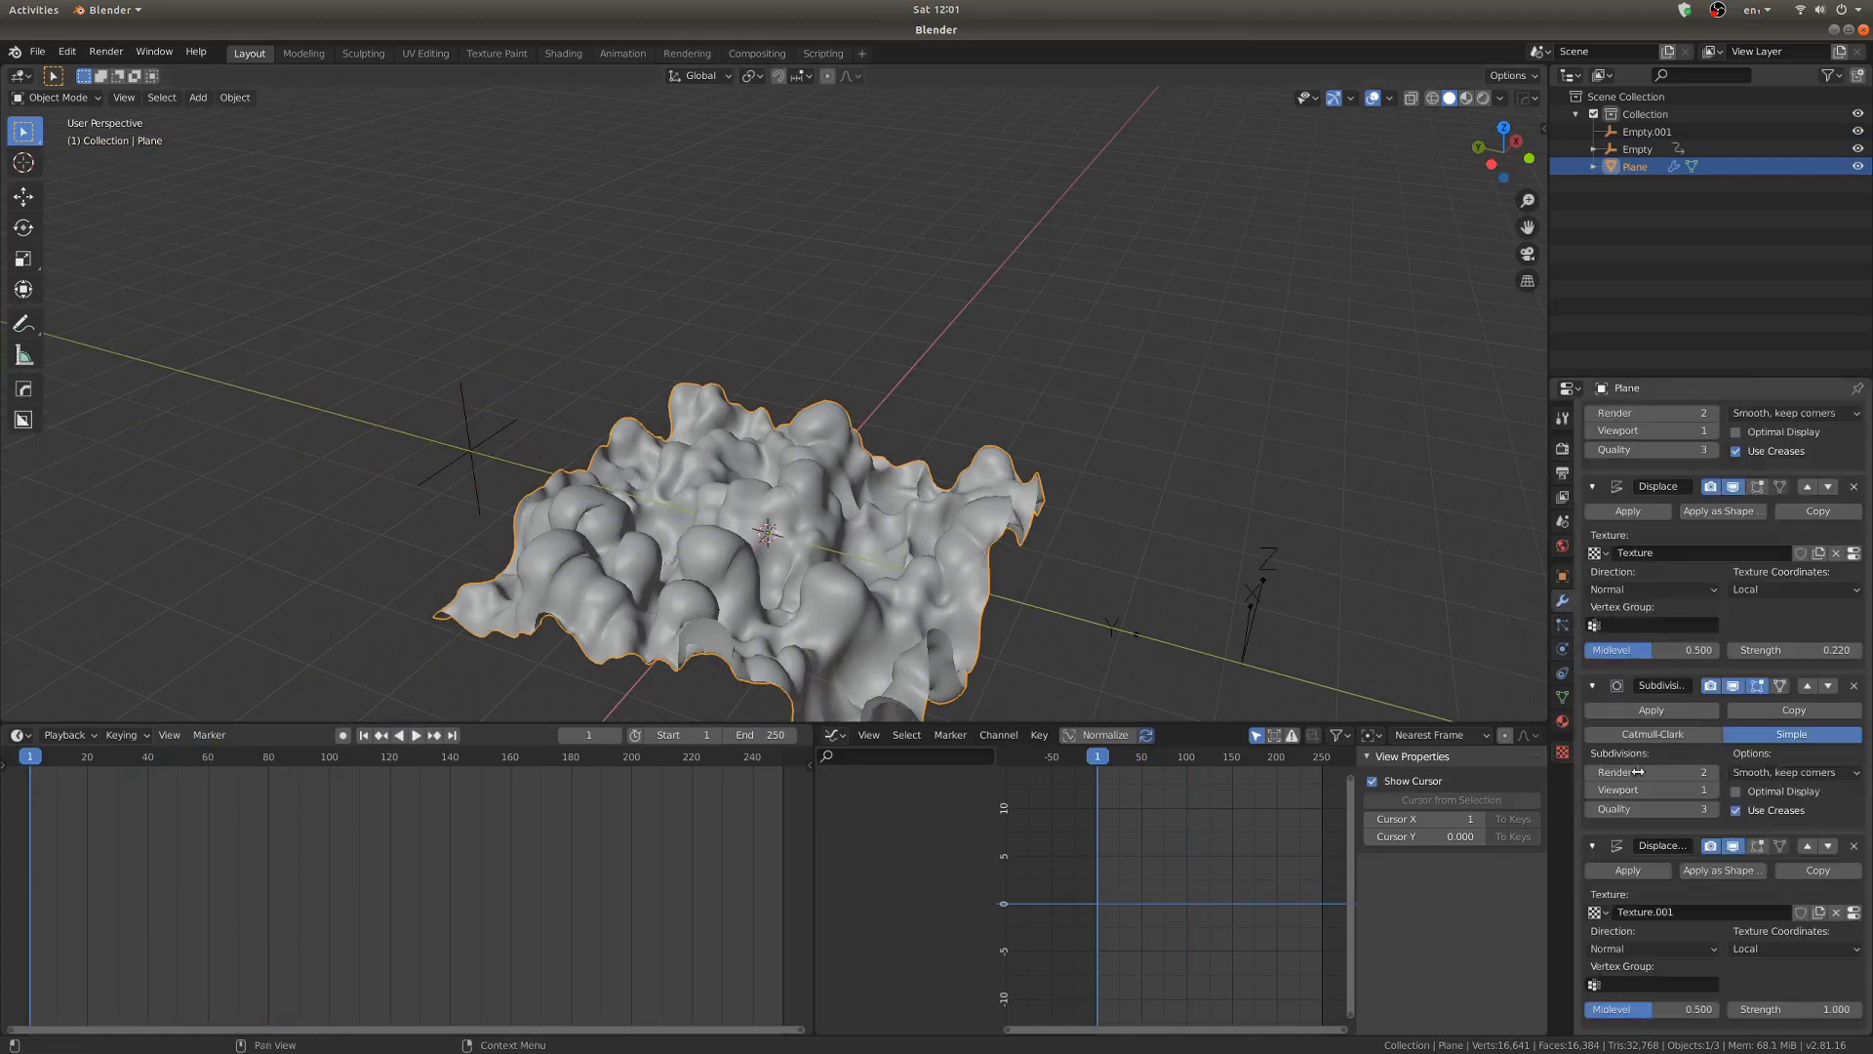
scroll(1590, 451, up, 3)
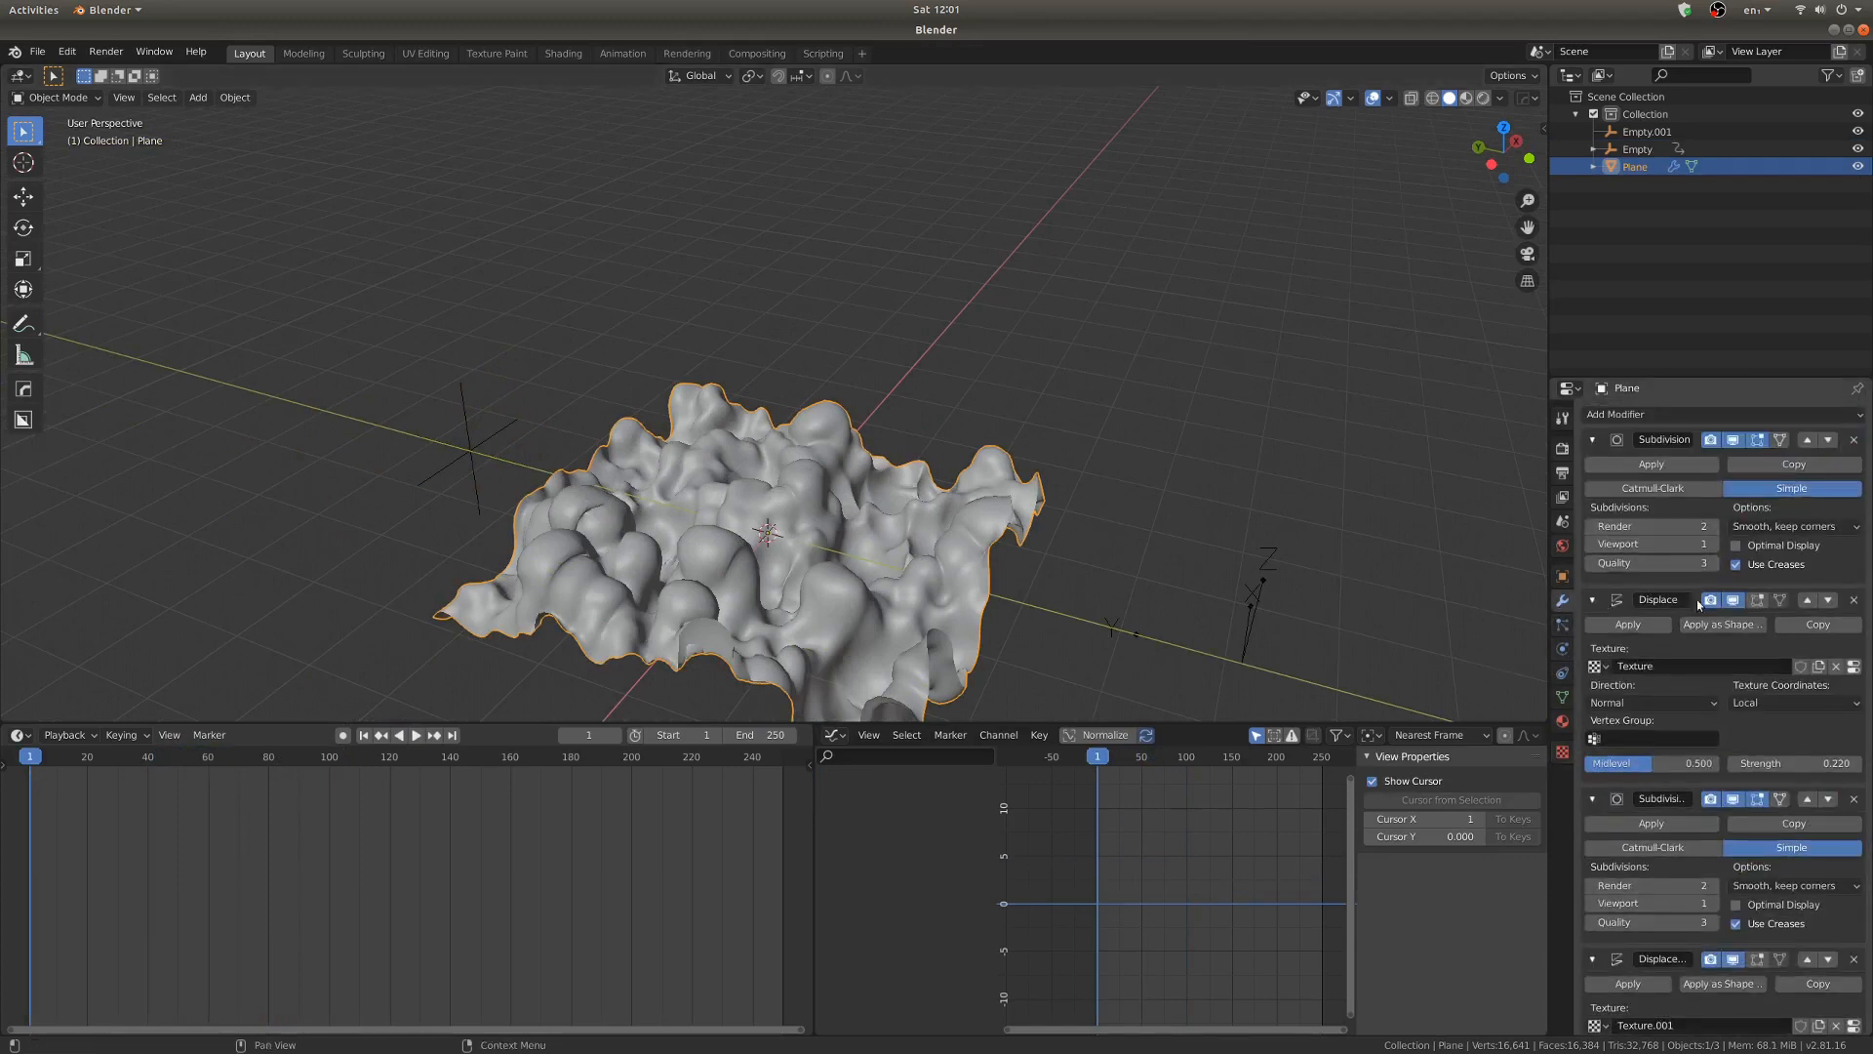
click(1777, 702)
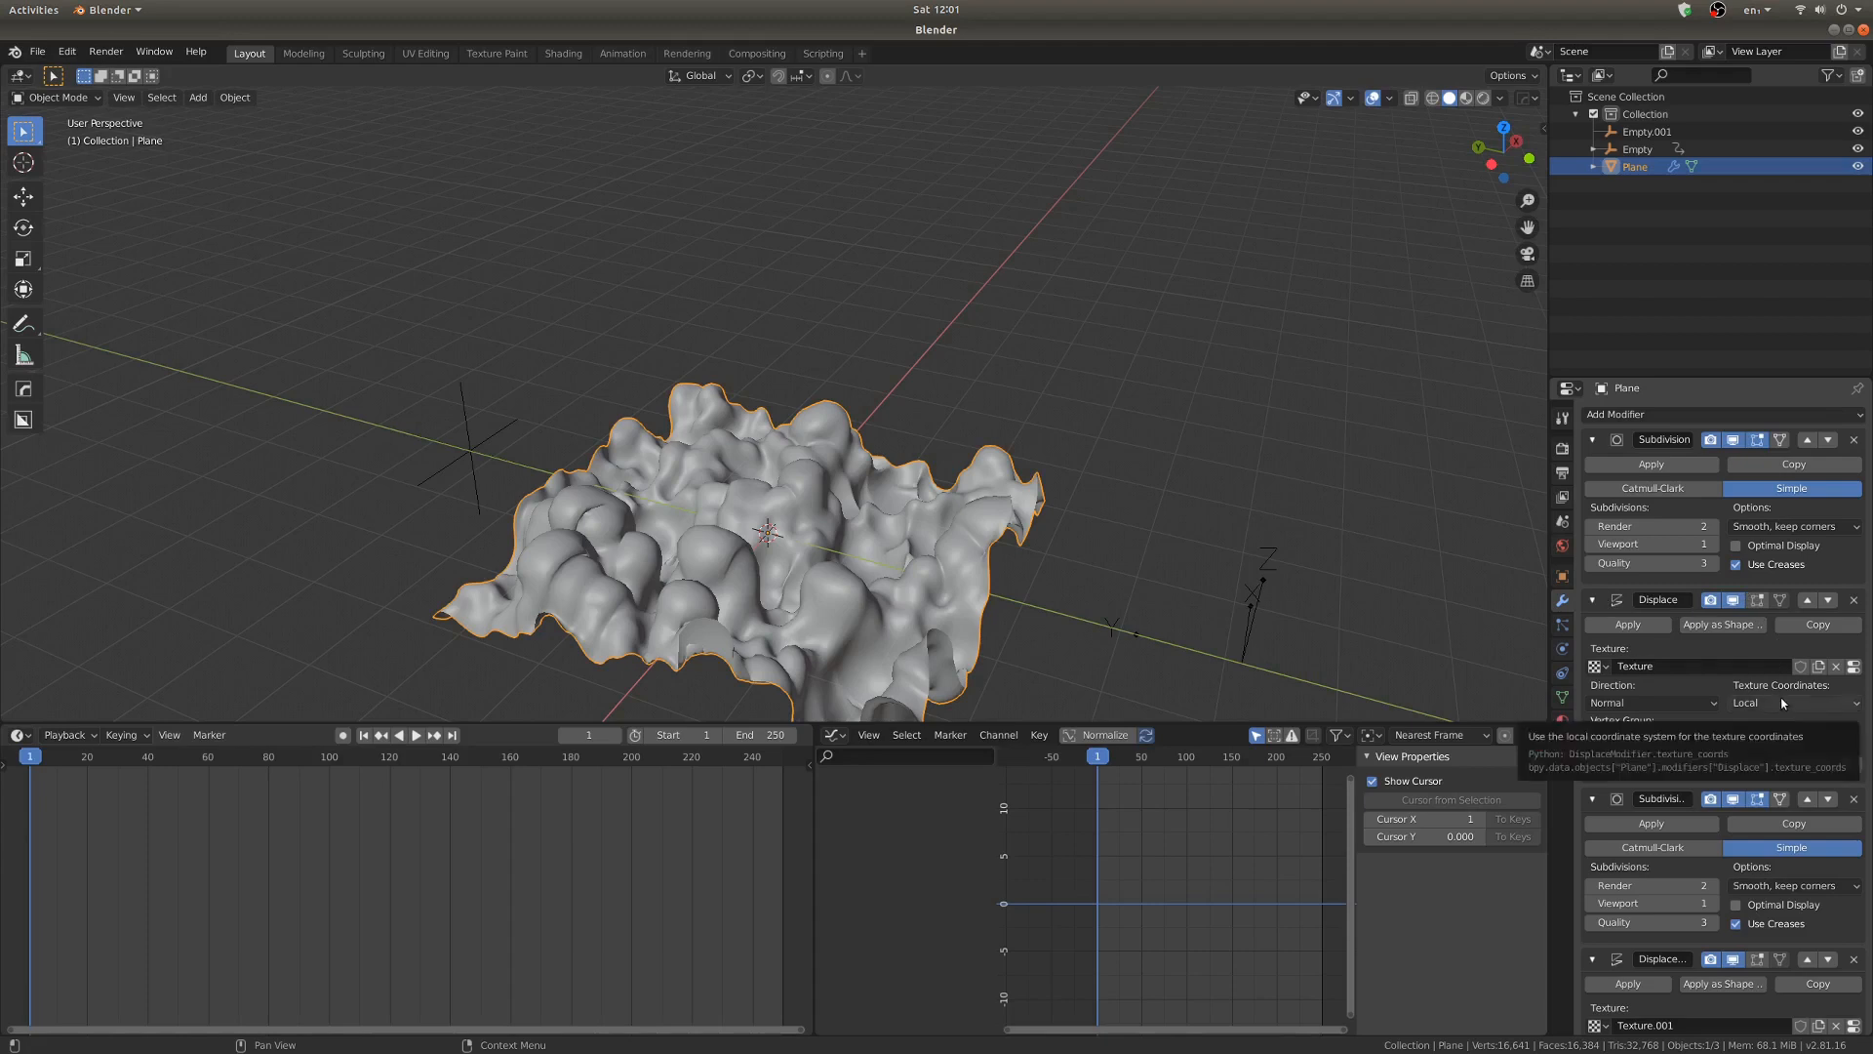
click(1743, 759)
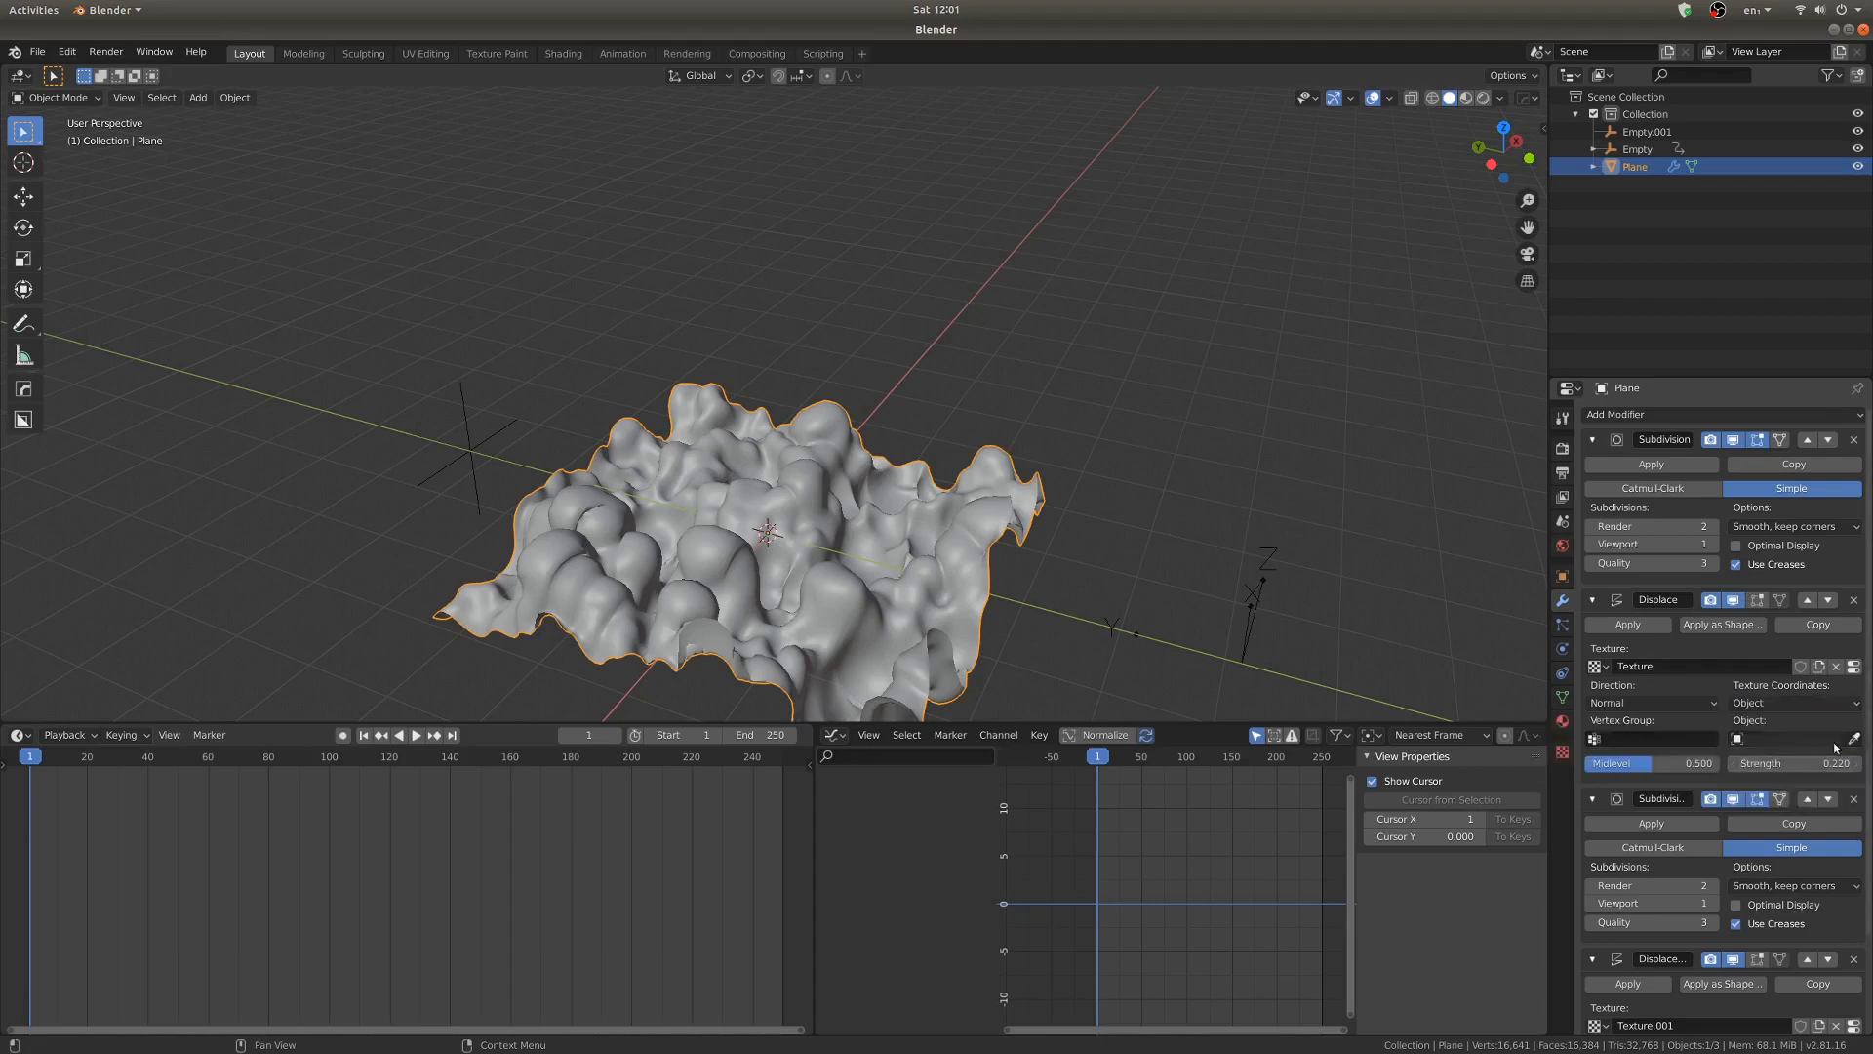
click(1854, 738)
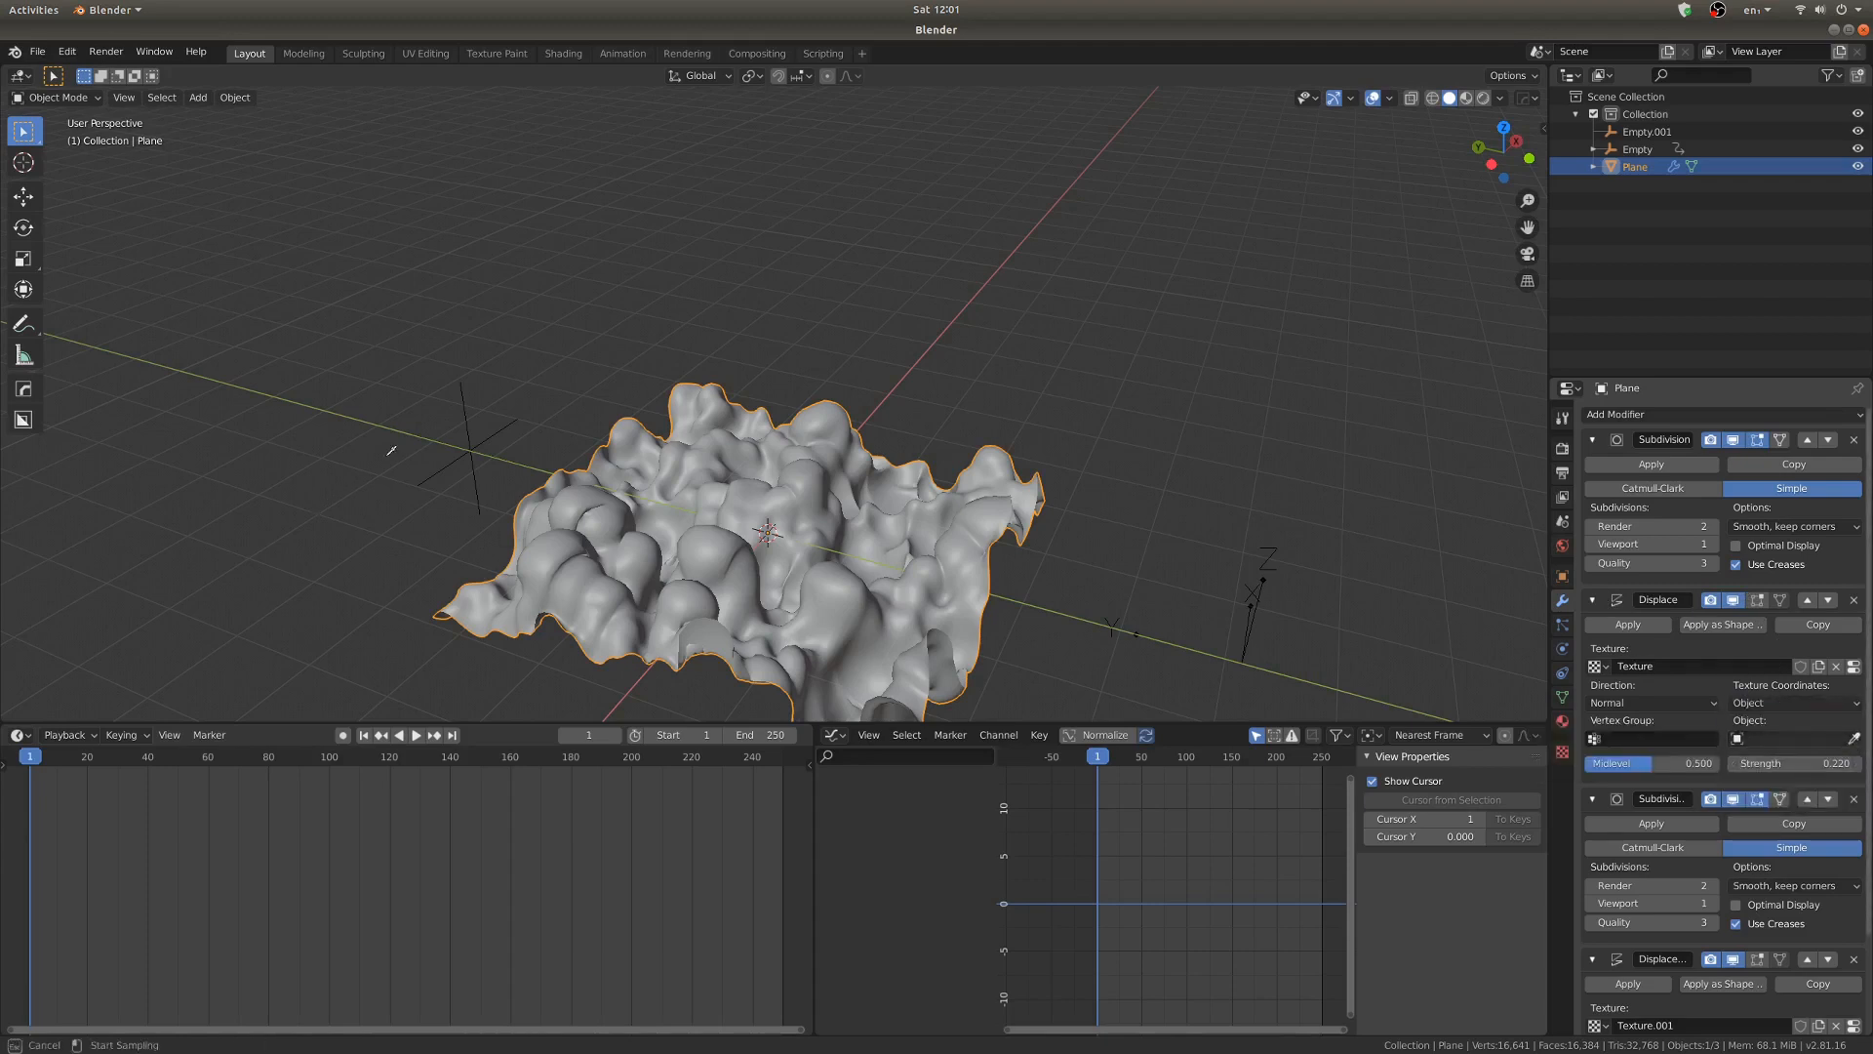
click(472, 452)
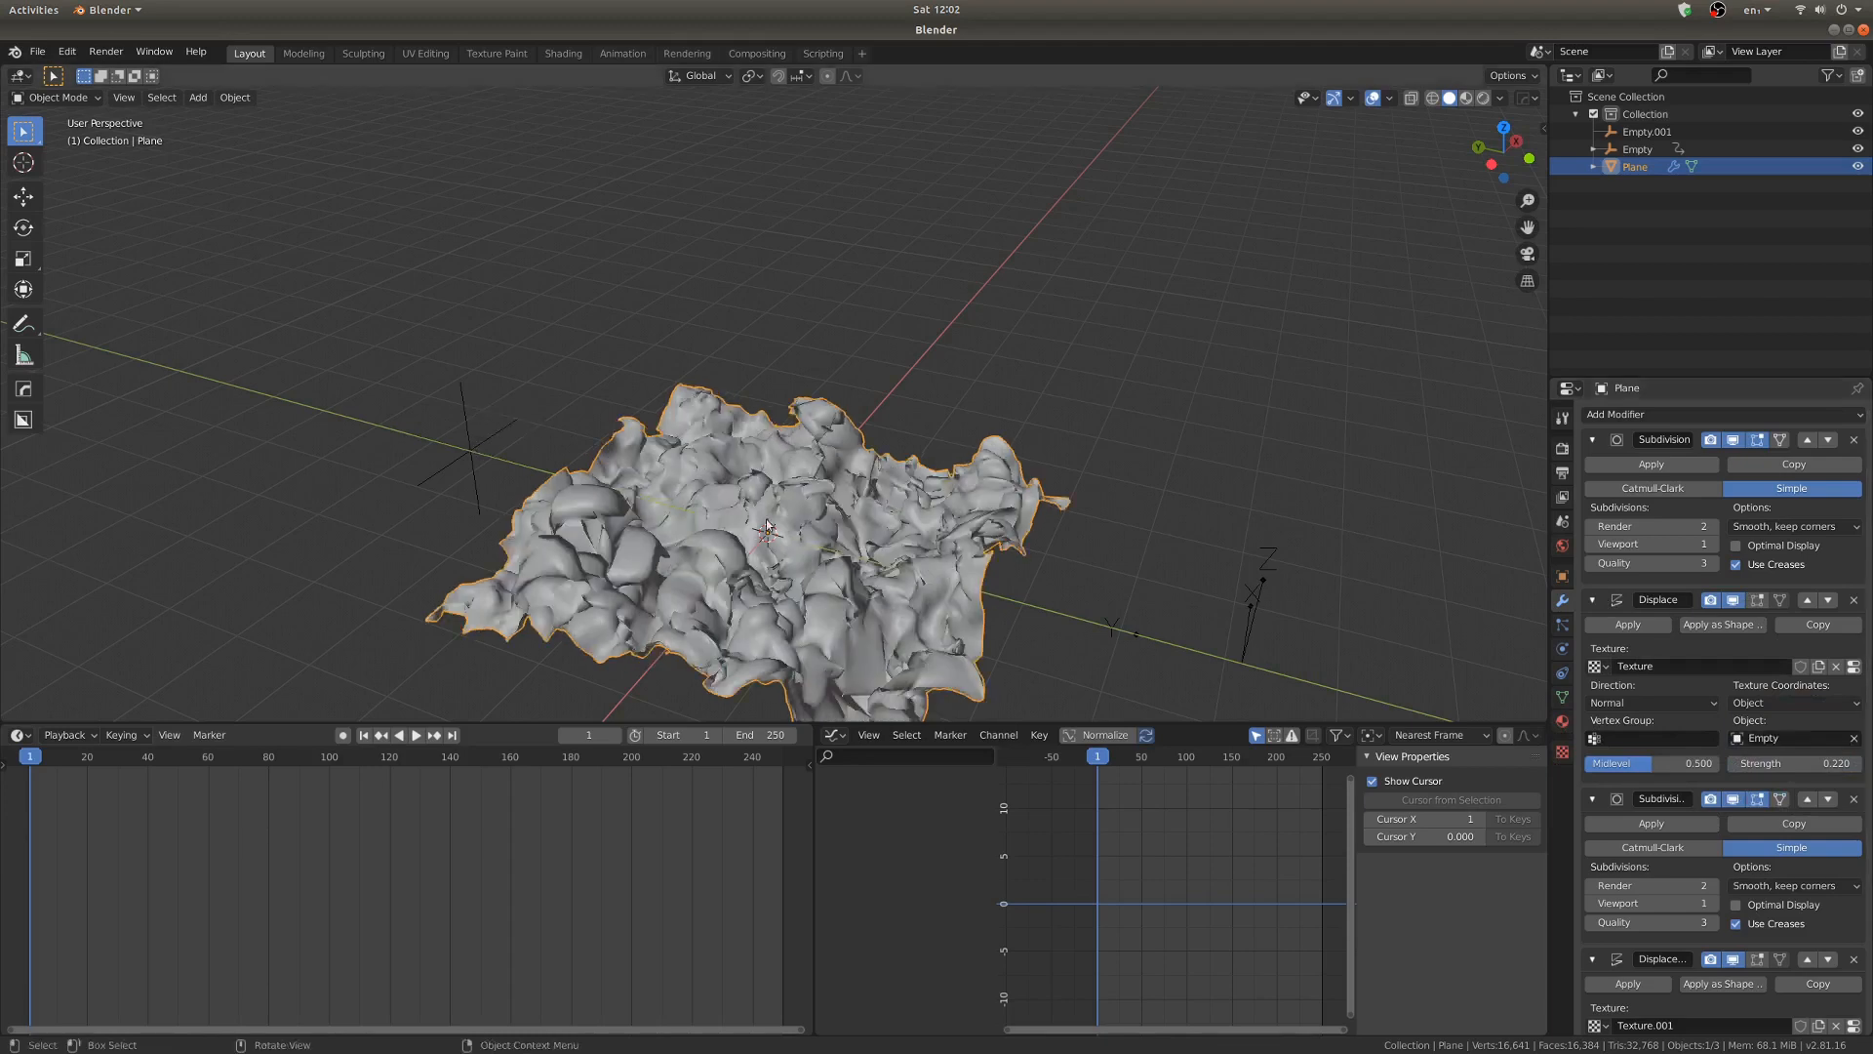
Scale the keyframed empty up to about 3.65 to enlarge the first displacement's pattern
click(475, 449)
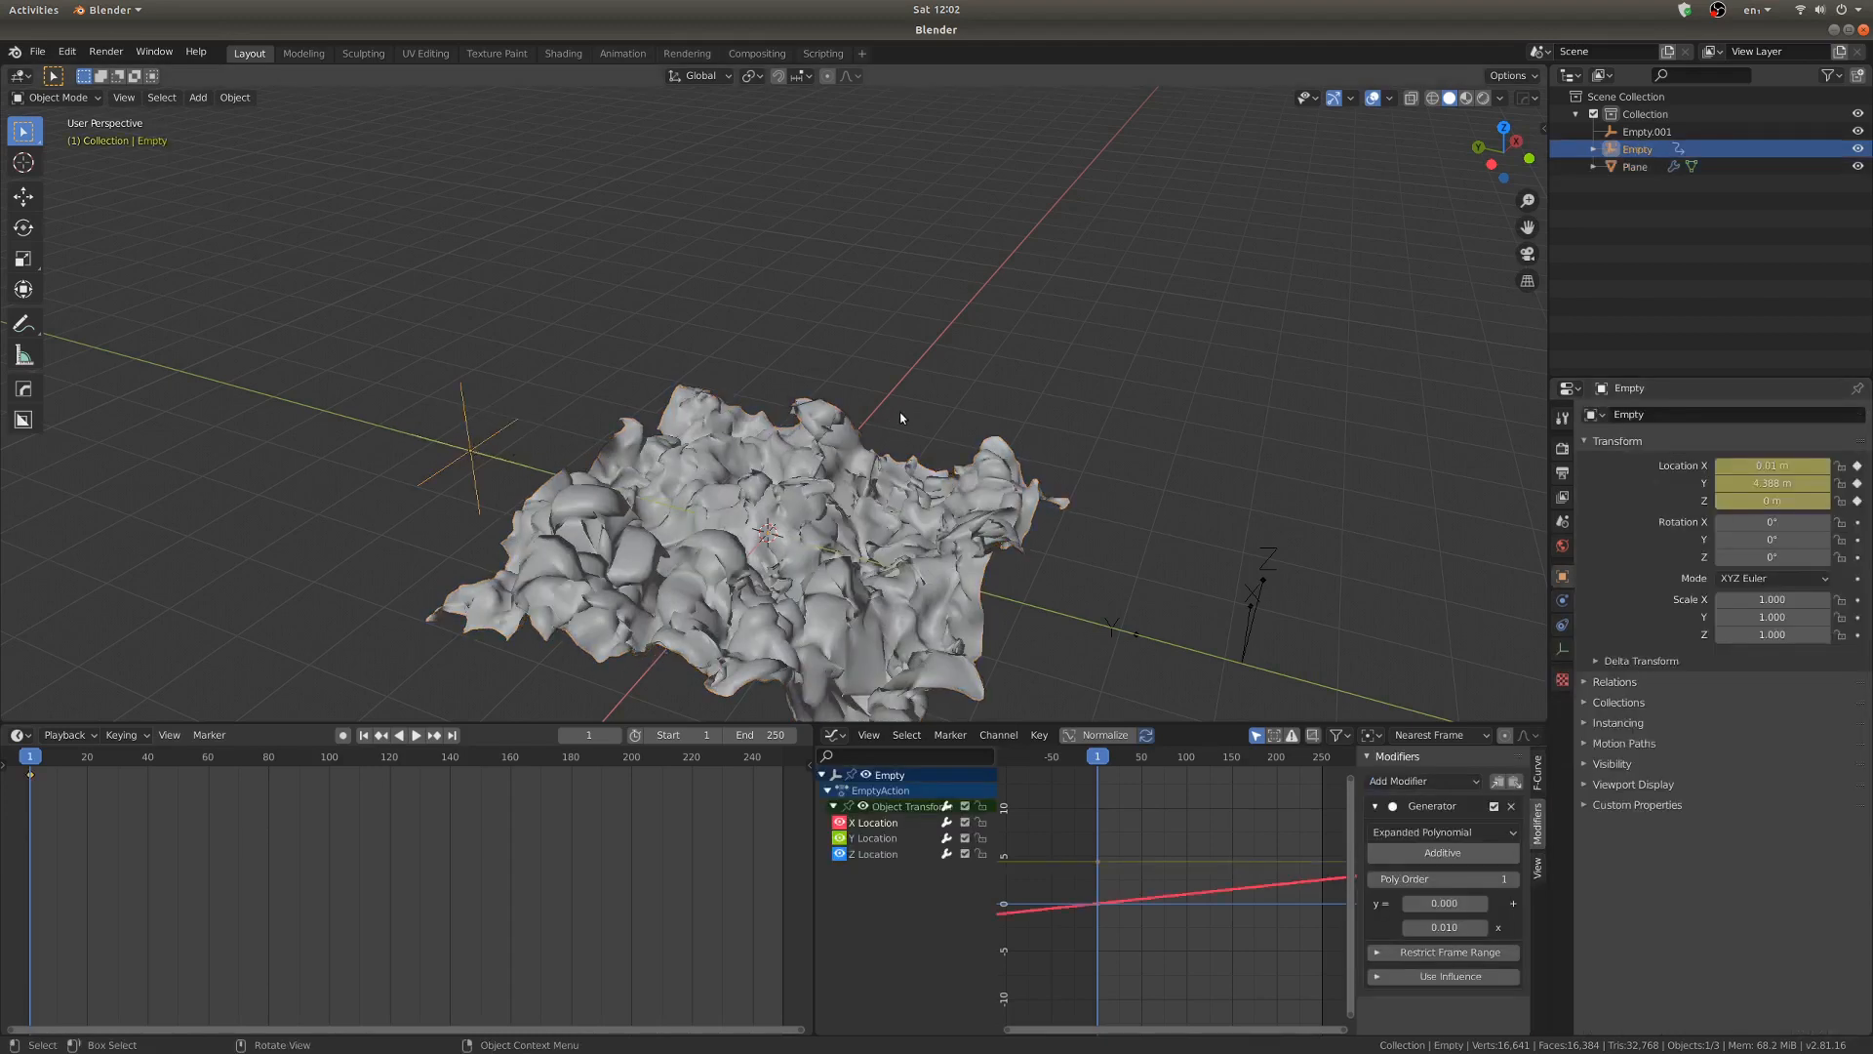
key(s)
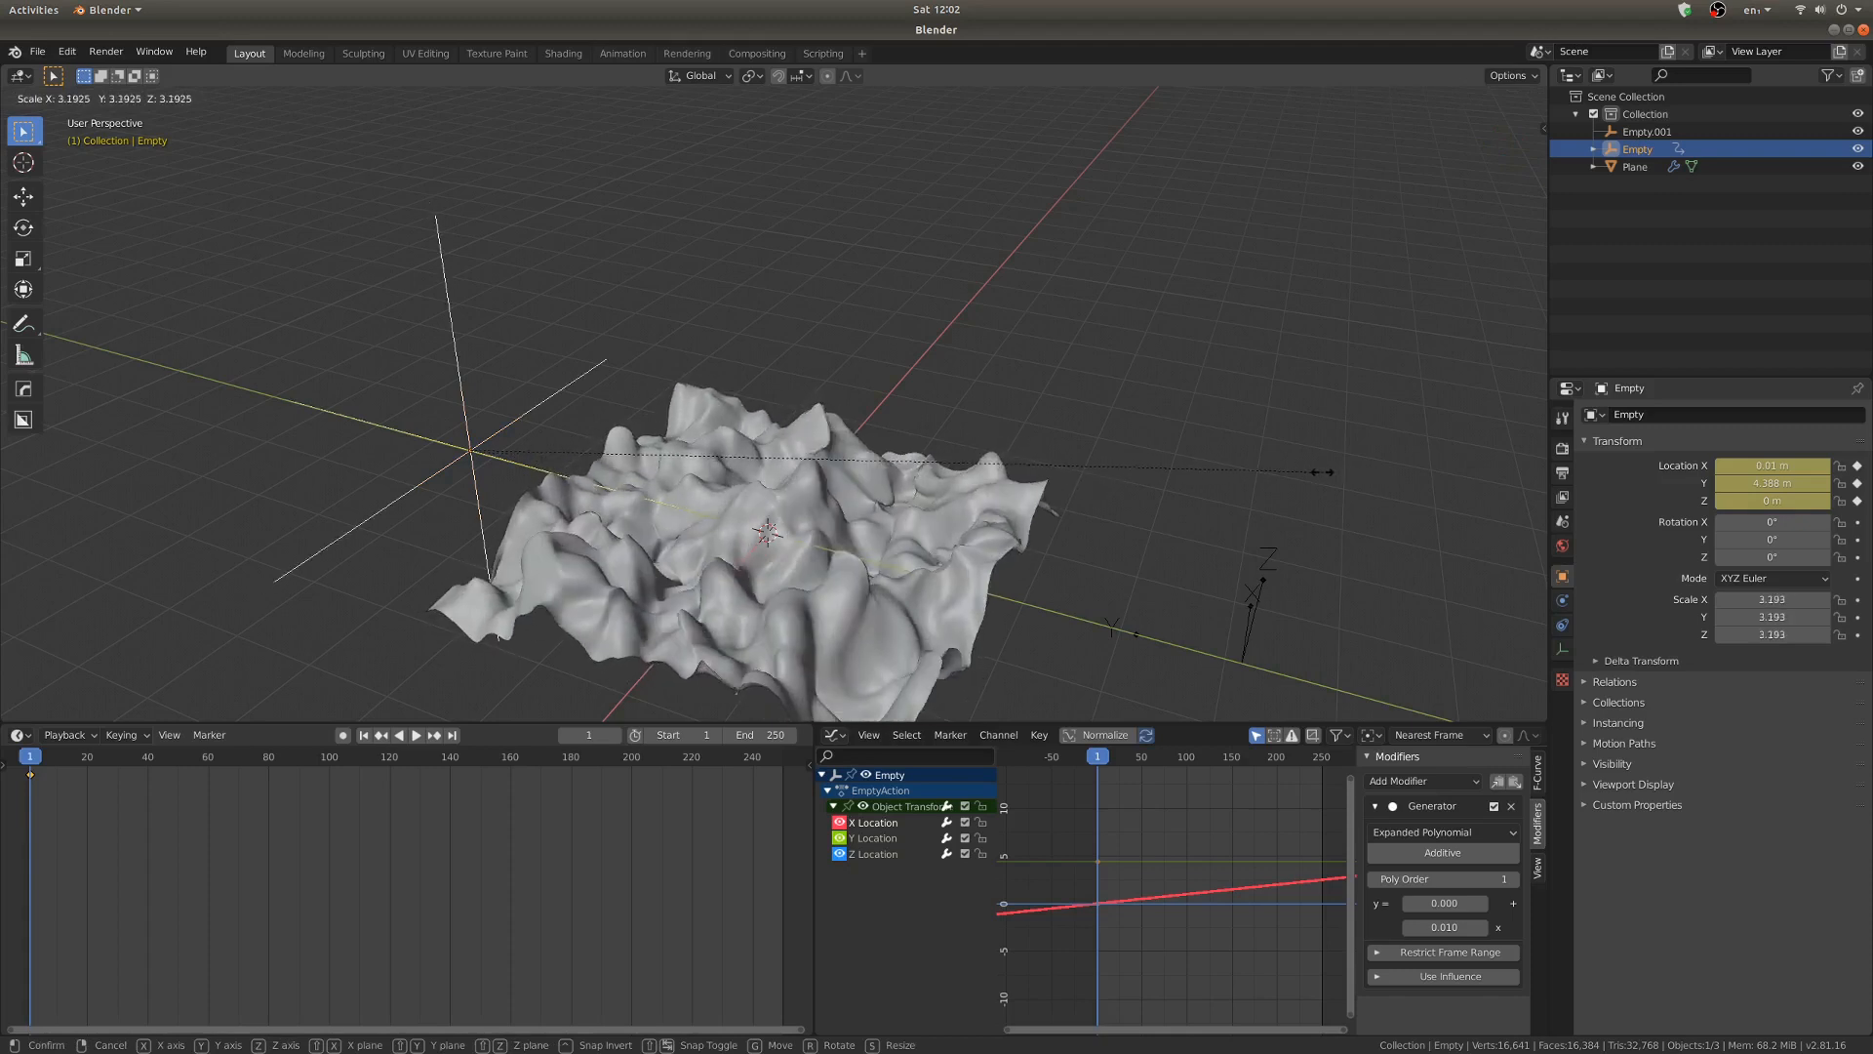
click(1446, 457)
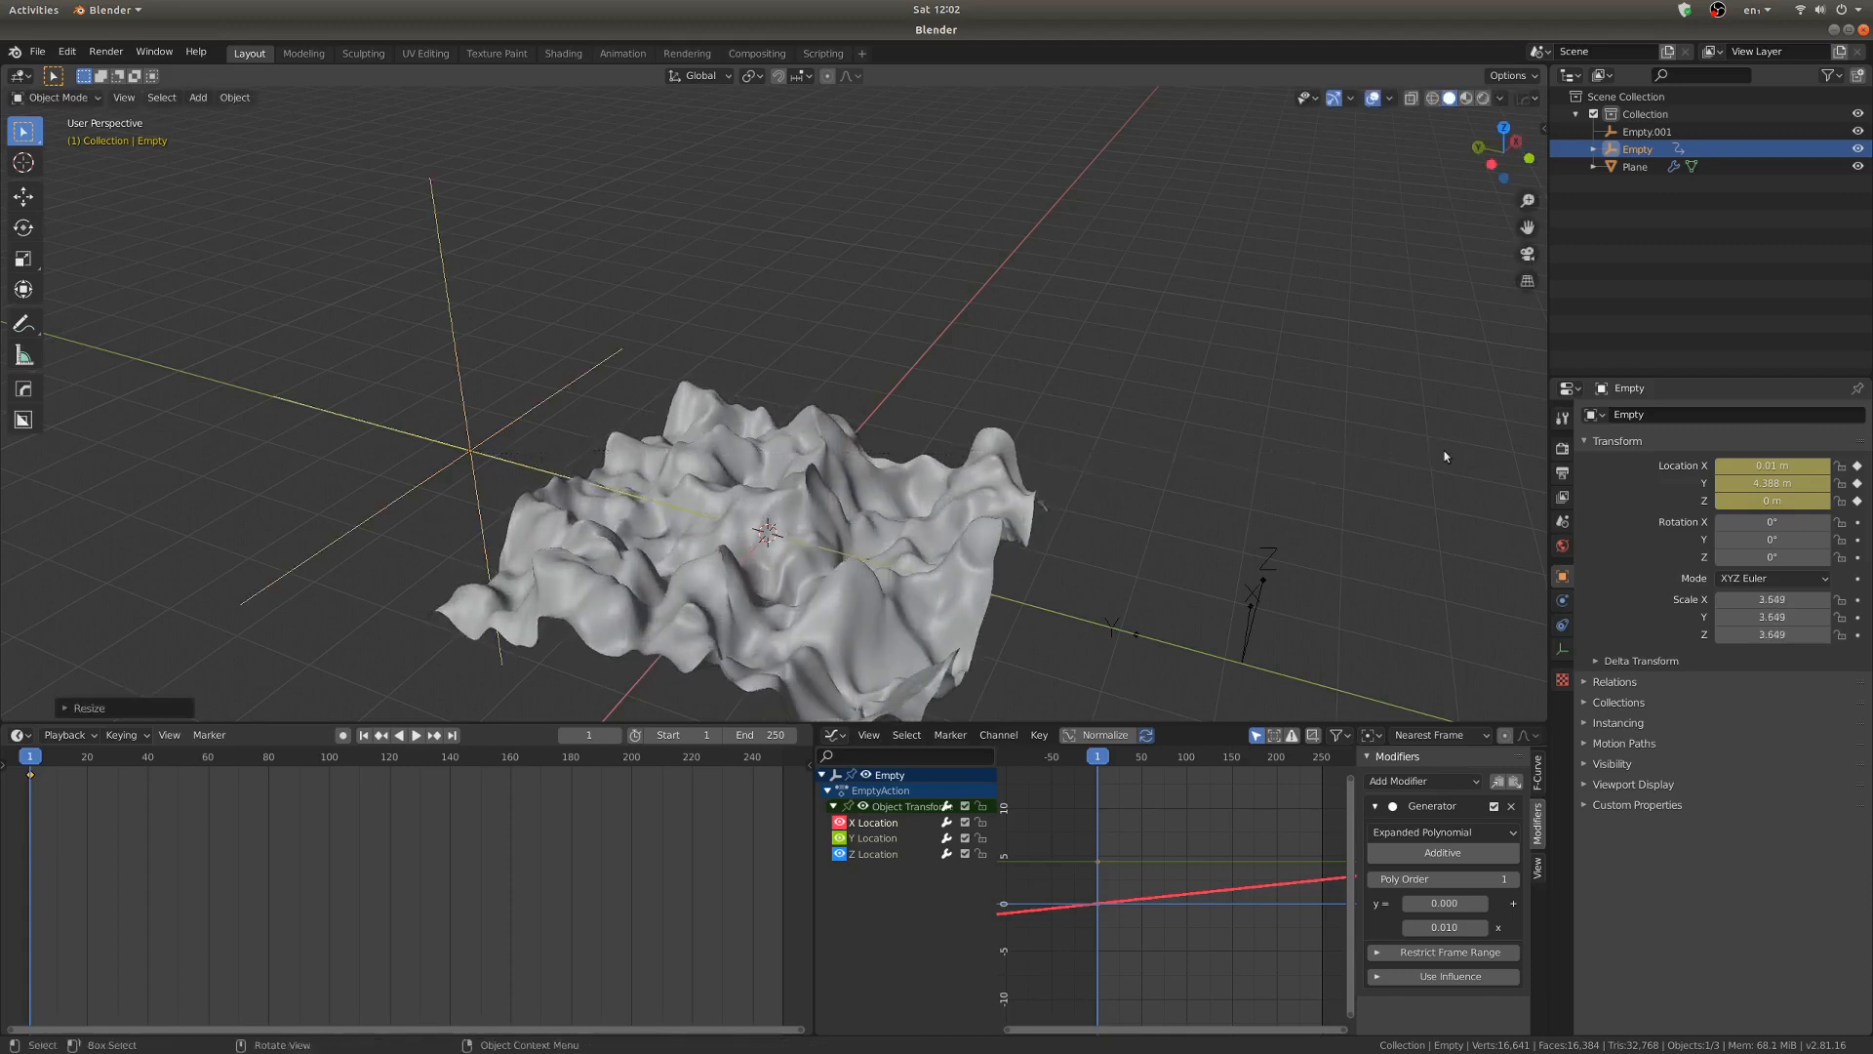
Play the animation and scale the keyframed empty down to about 1.88 during playback
key(space)
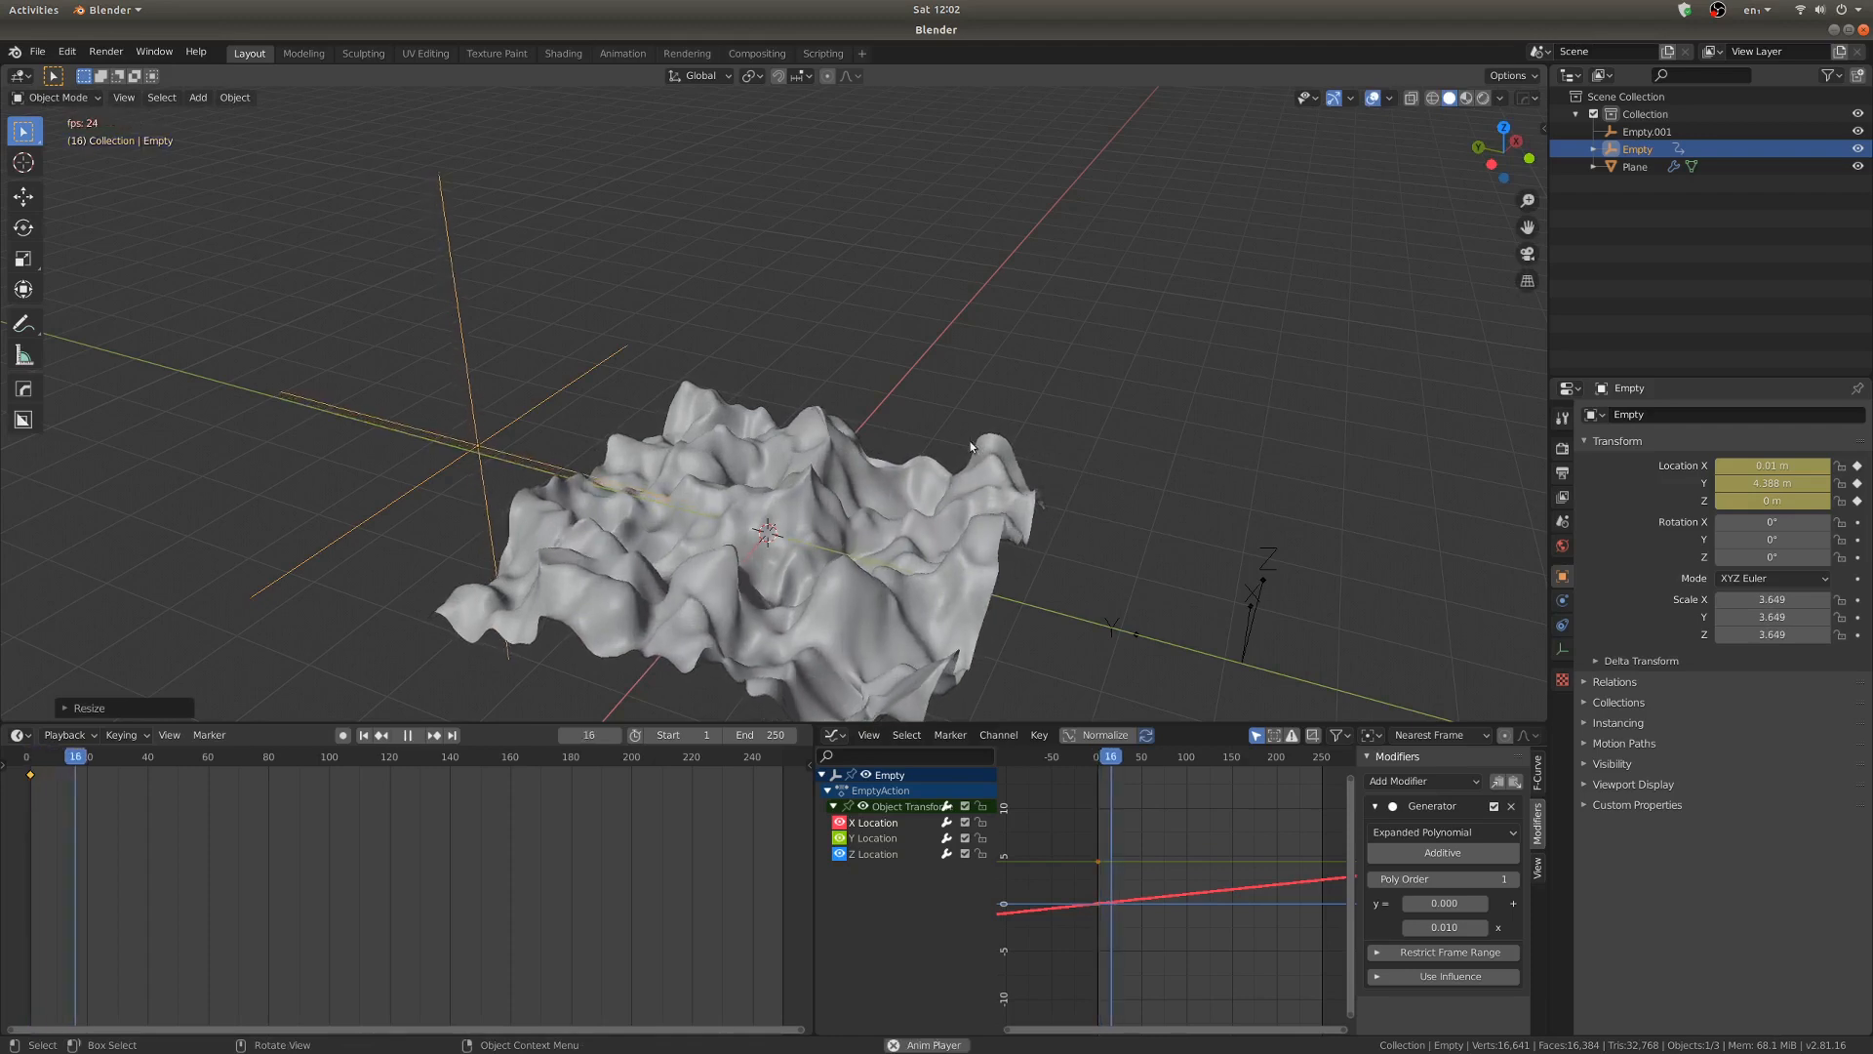
middle_drag(907, 447, 839, 432)
key(s)
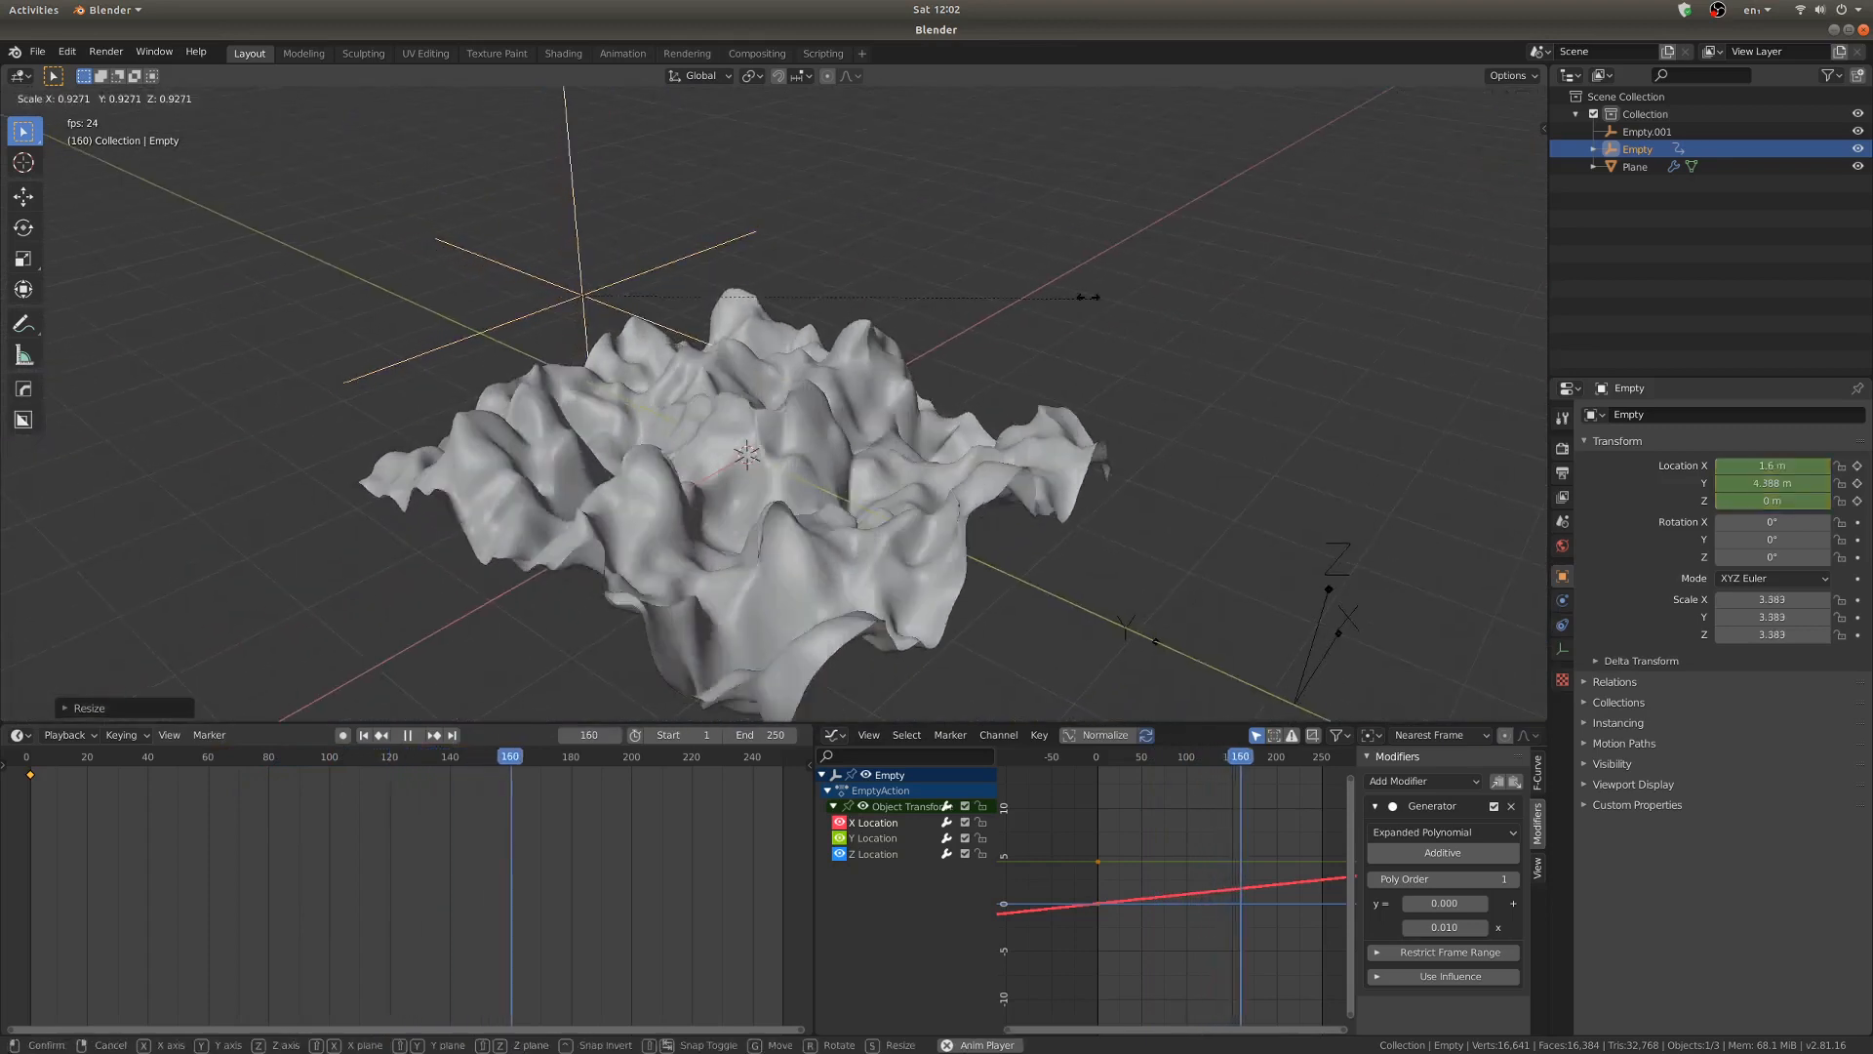
click(851, 258)
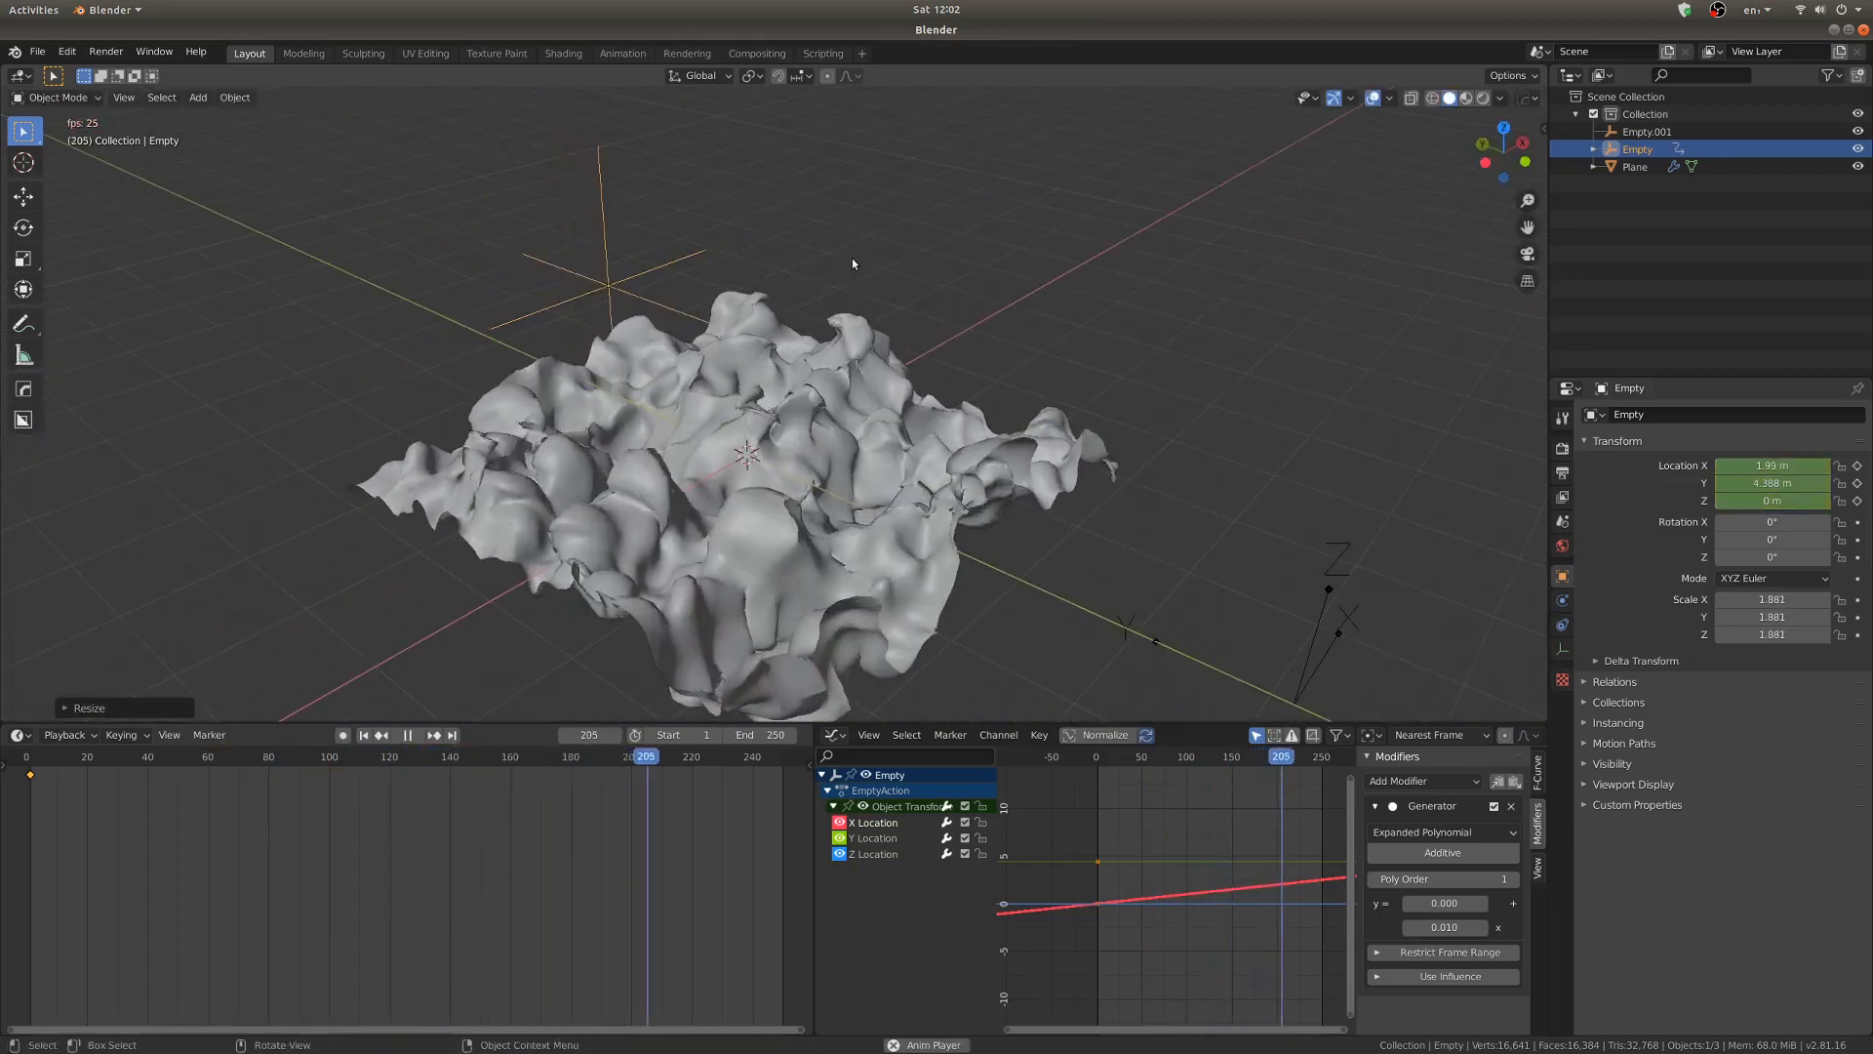
Stop playback and reduce the strength of the plane's second Displace modifier to 0.260
click(763, 465)
key(space)
scroll(1789, 698, down, 3)
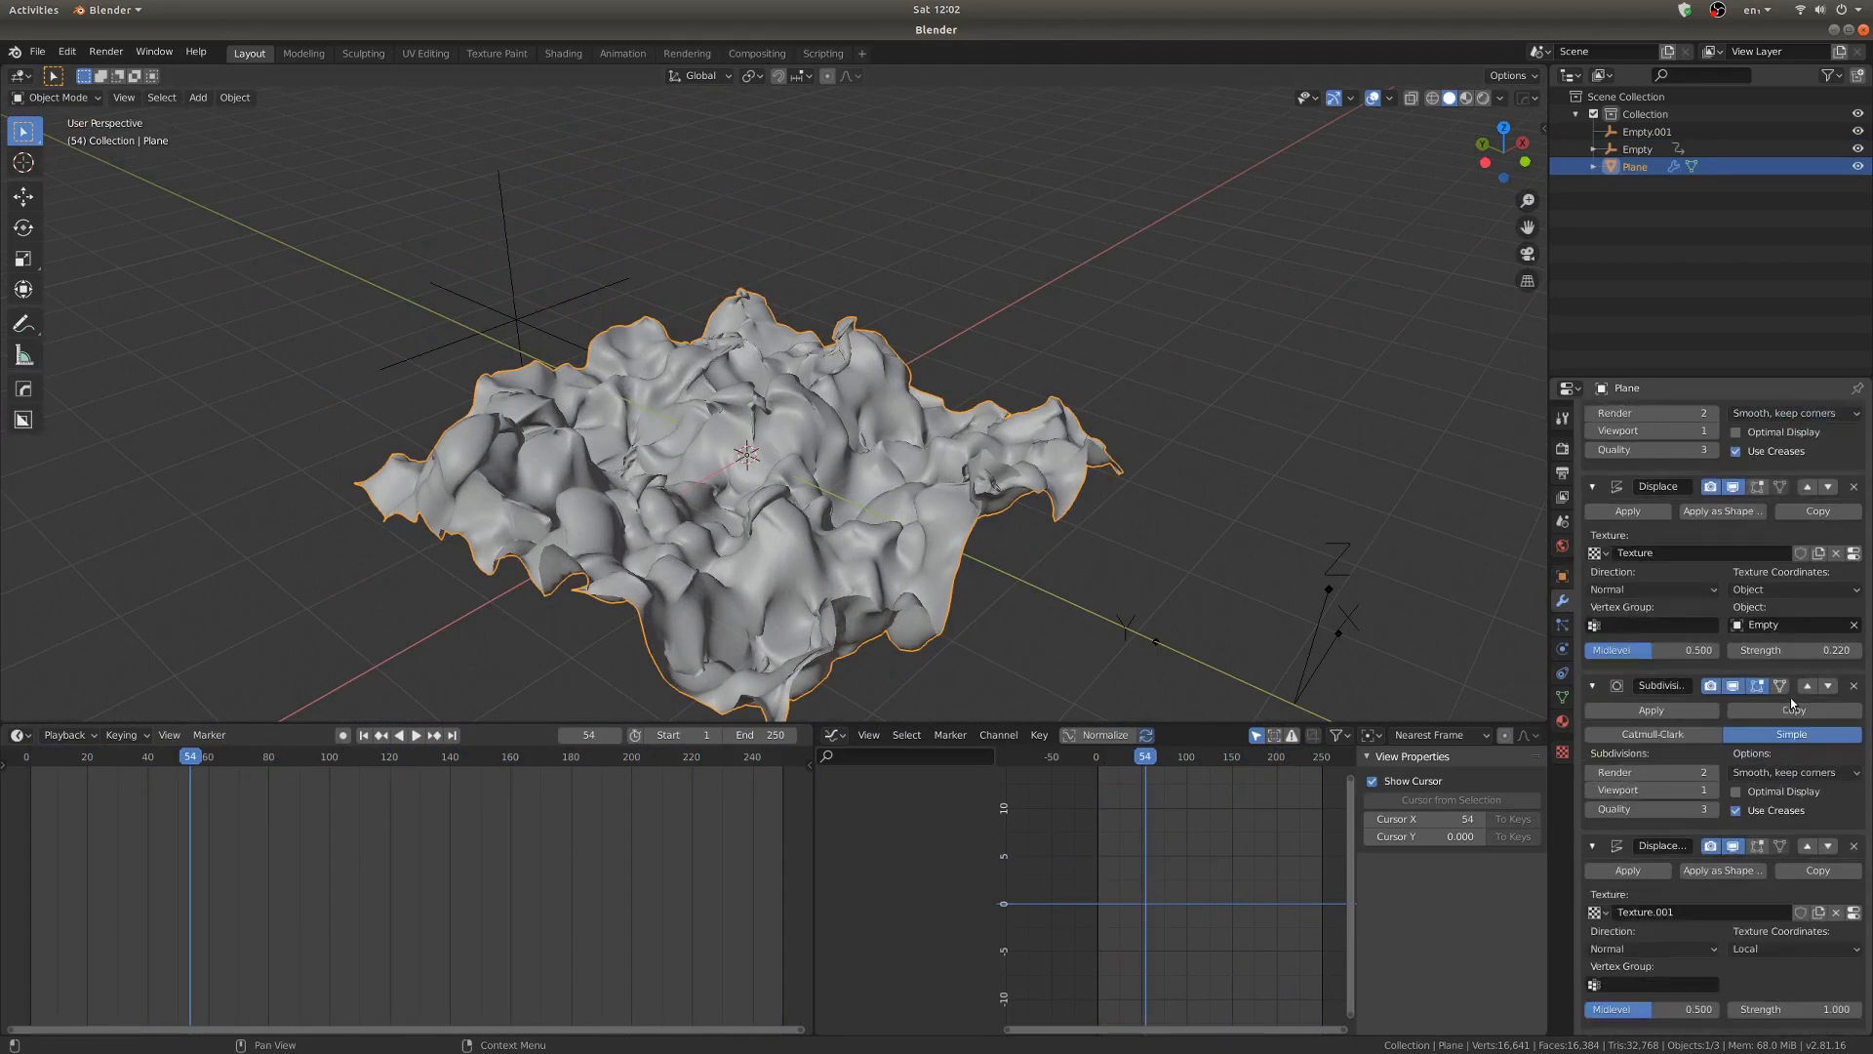
click(1797, 1009)
text(0.5)
key(Return)
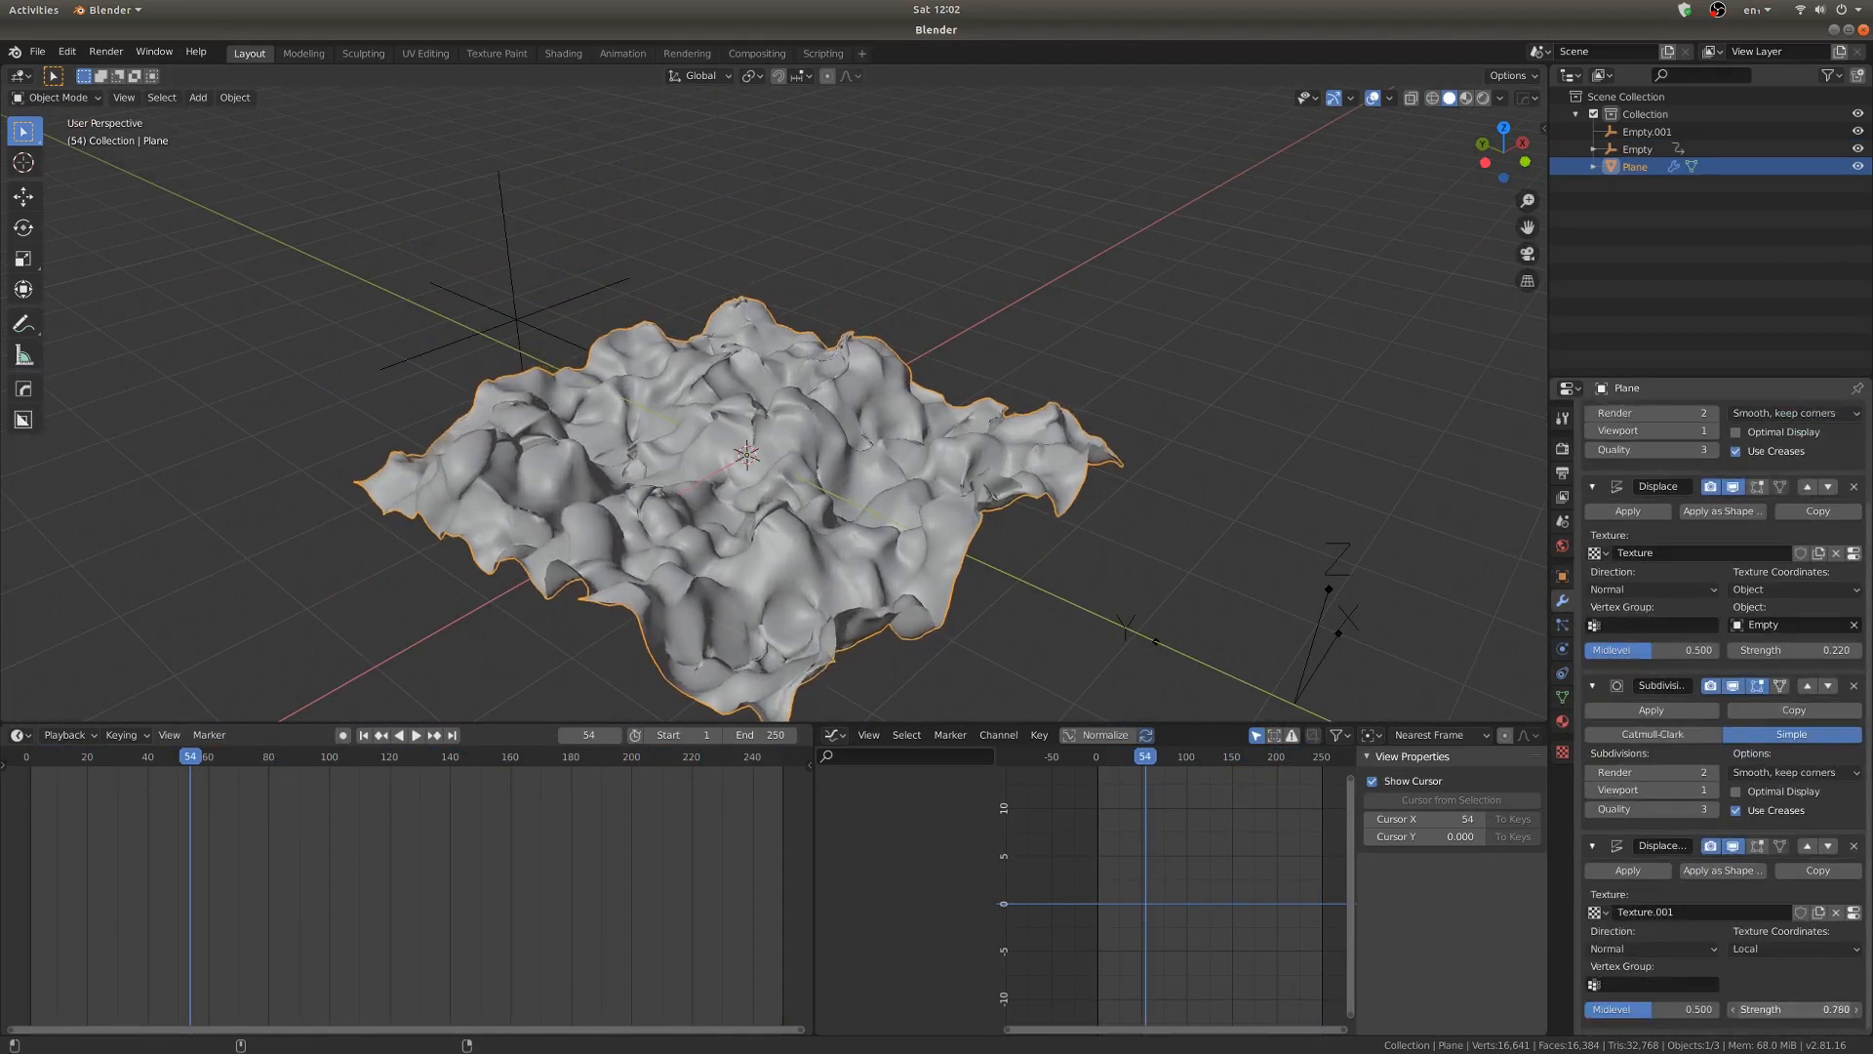
drag(1795, 1008, 1706, 1008)
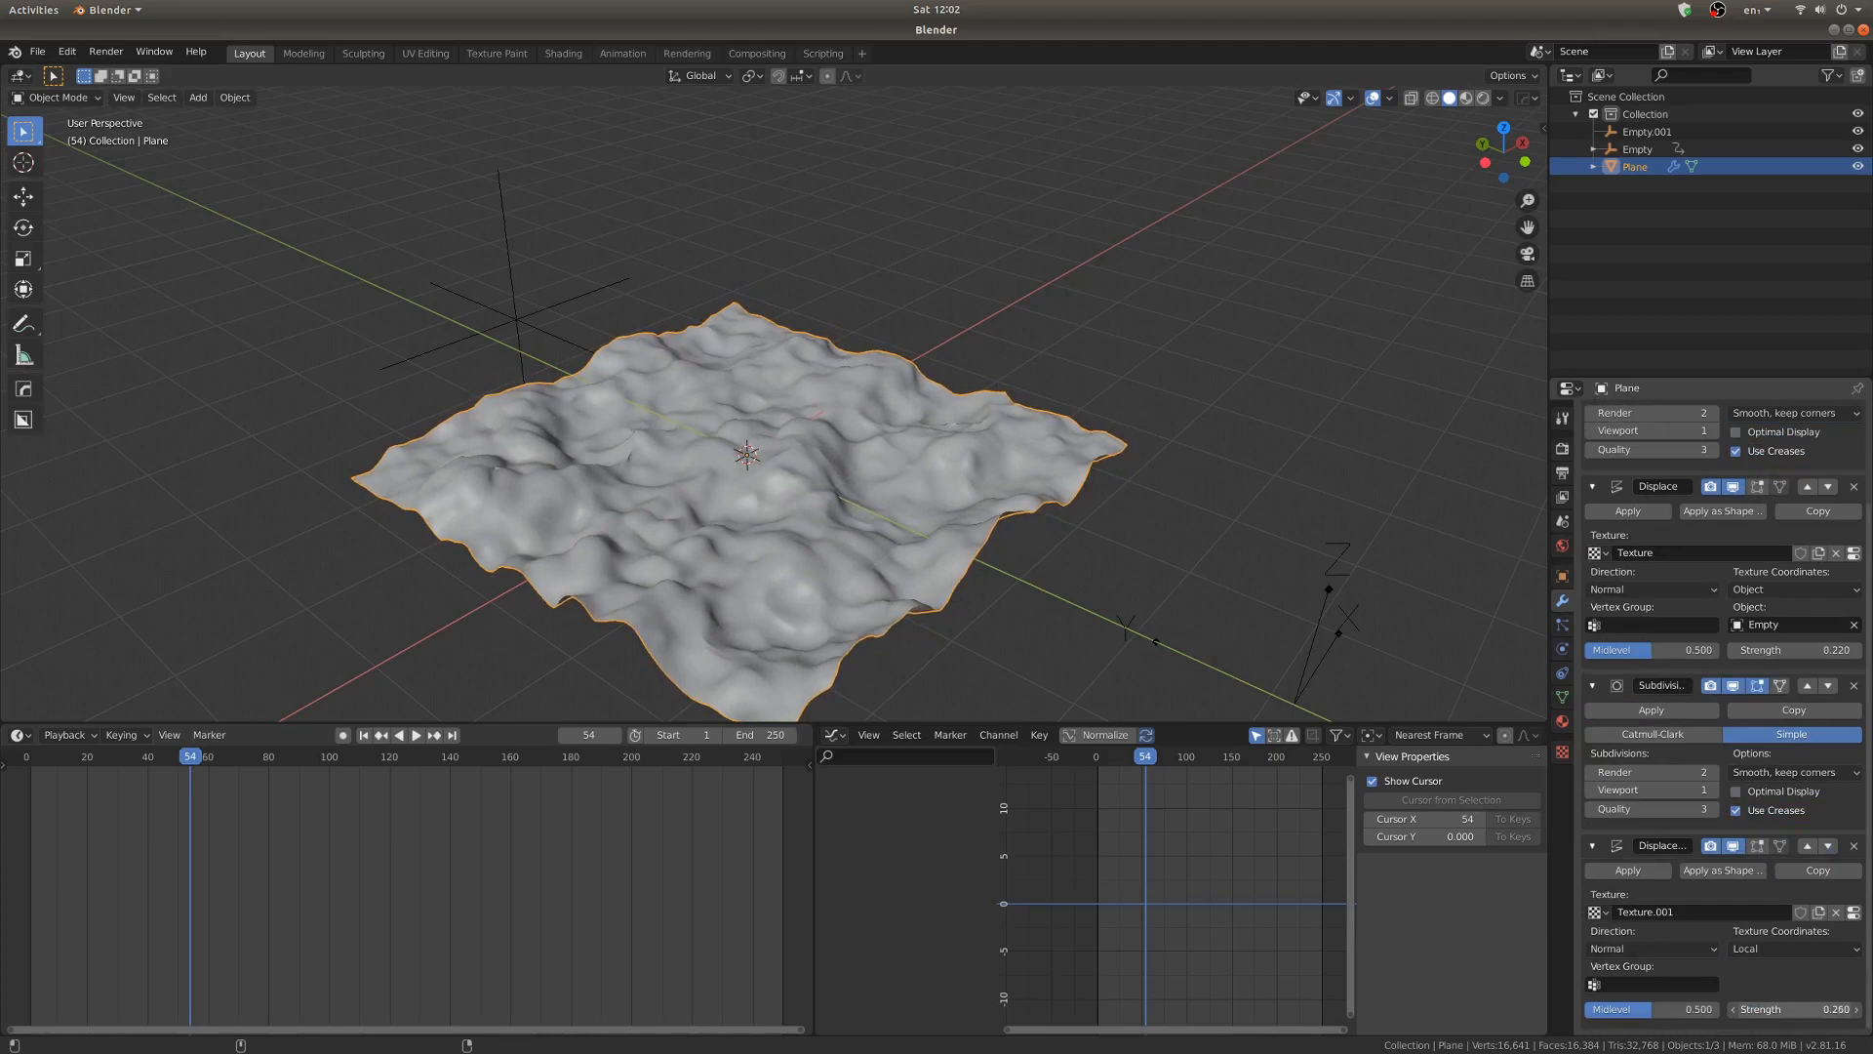
Reduce the strength of the plane's second Displace modifier to 0.240 and insert a location keyframe on the second empty at frame 164
drag(1706, 1009, 1695, 1009)
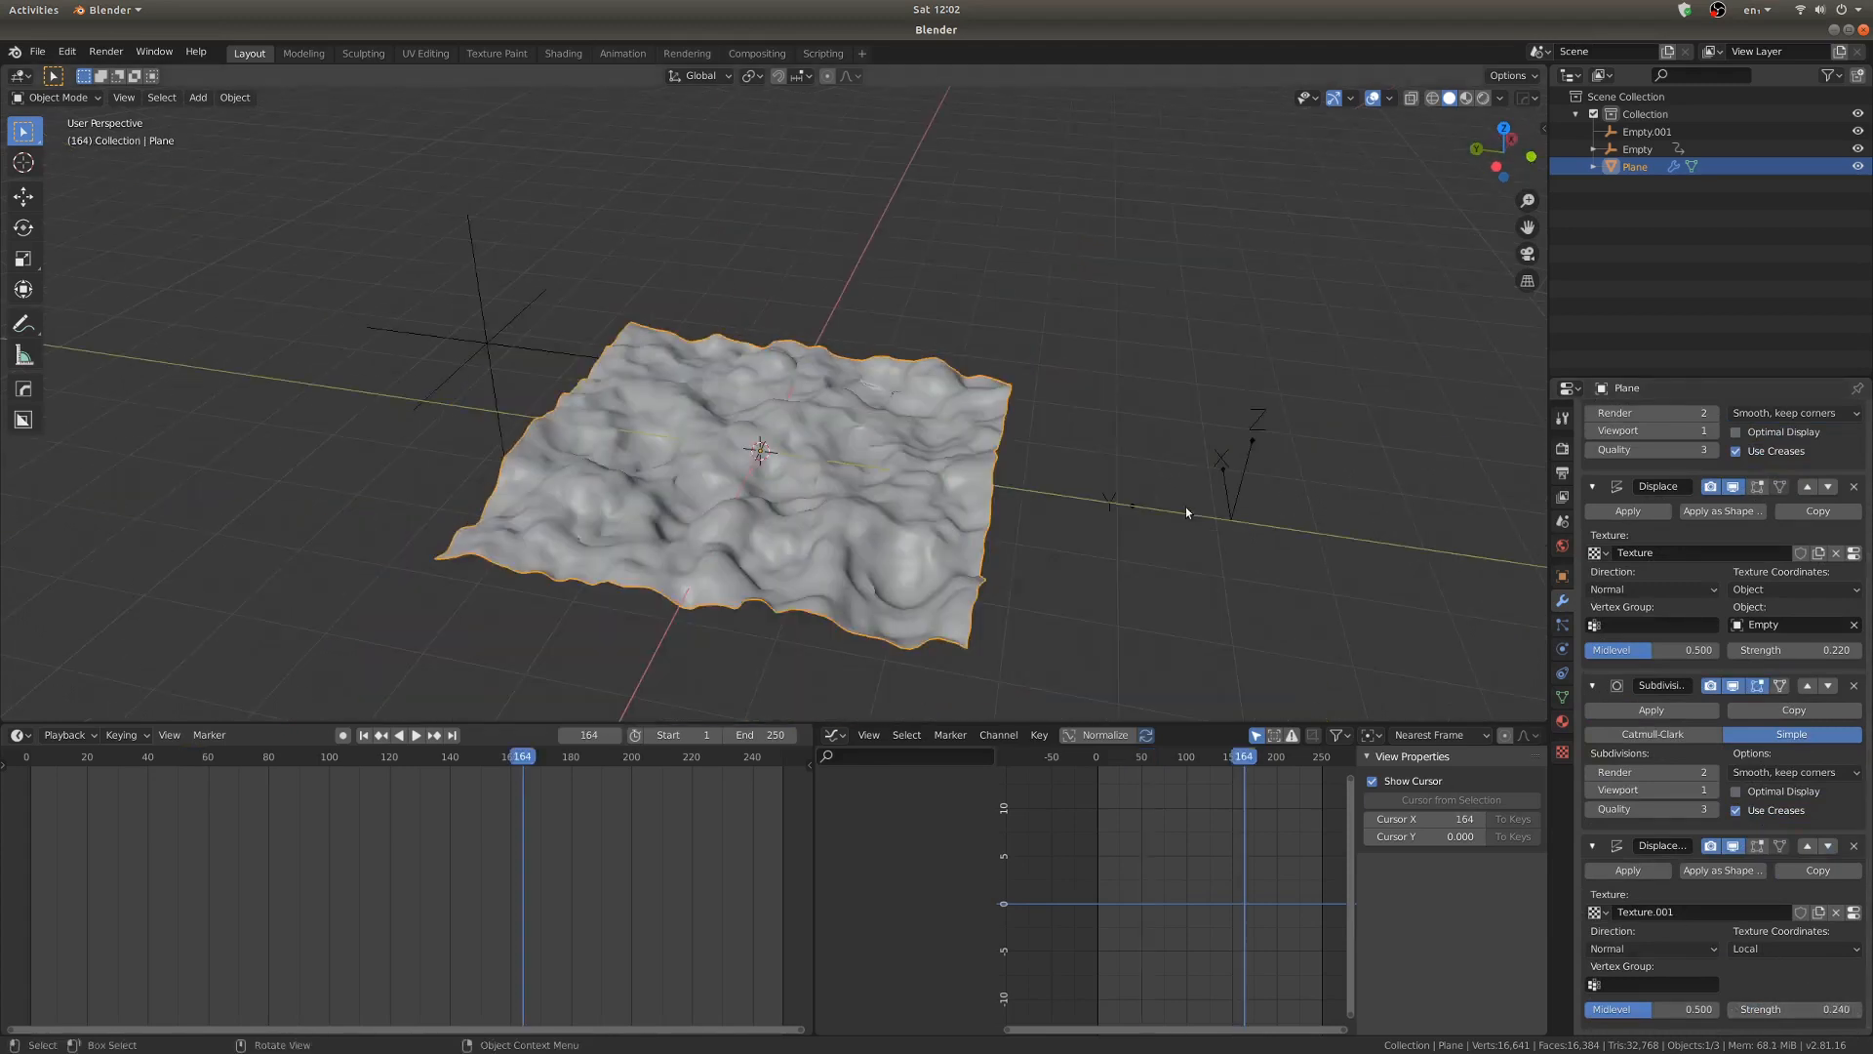
click(1191, 512)
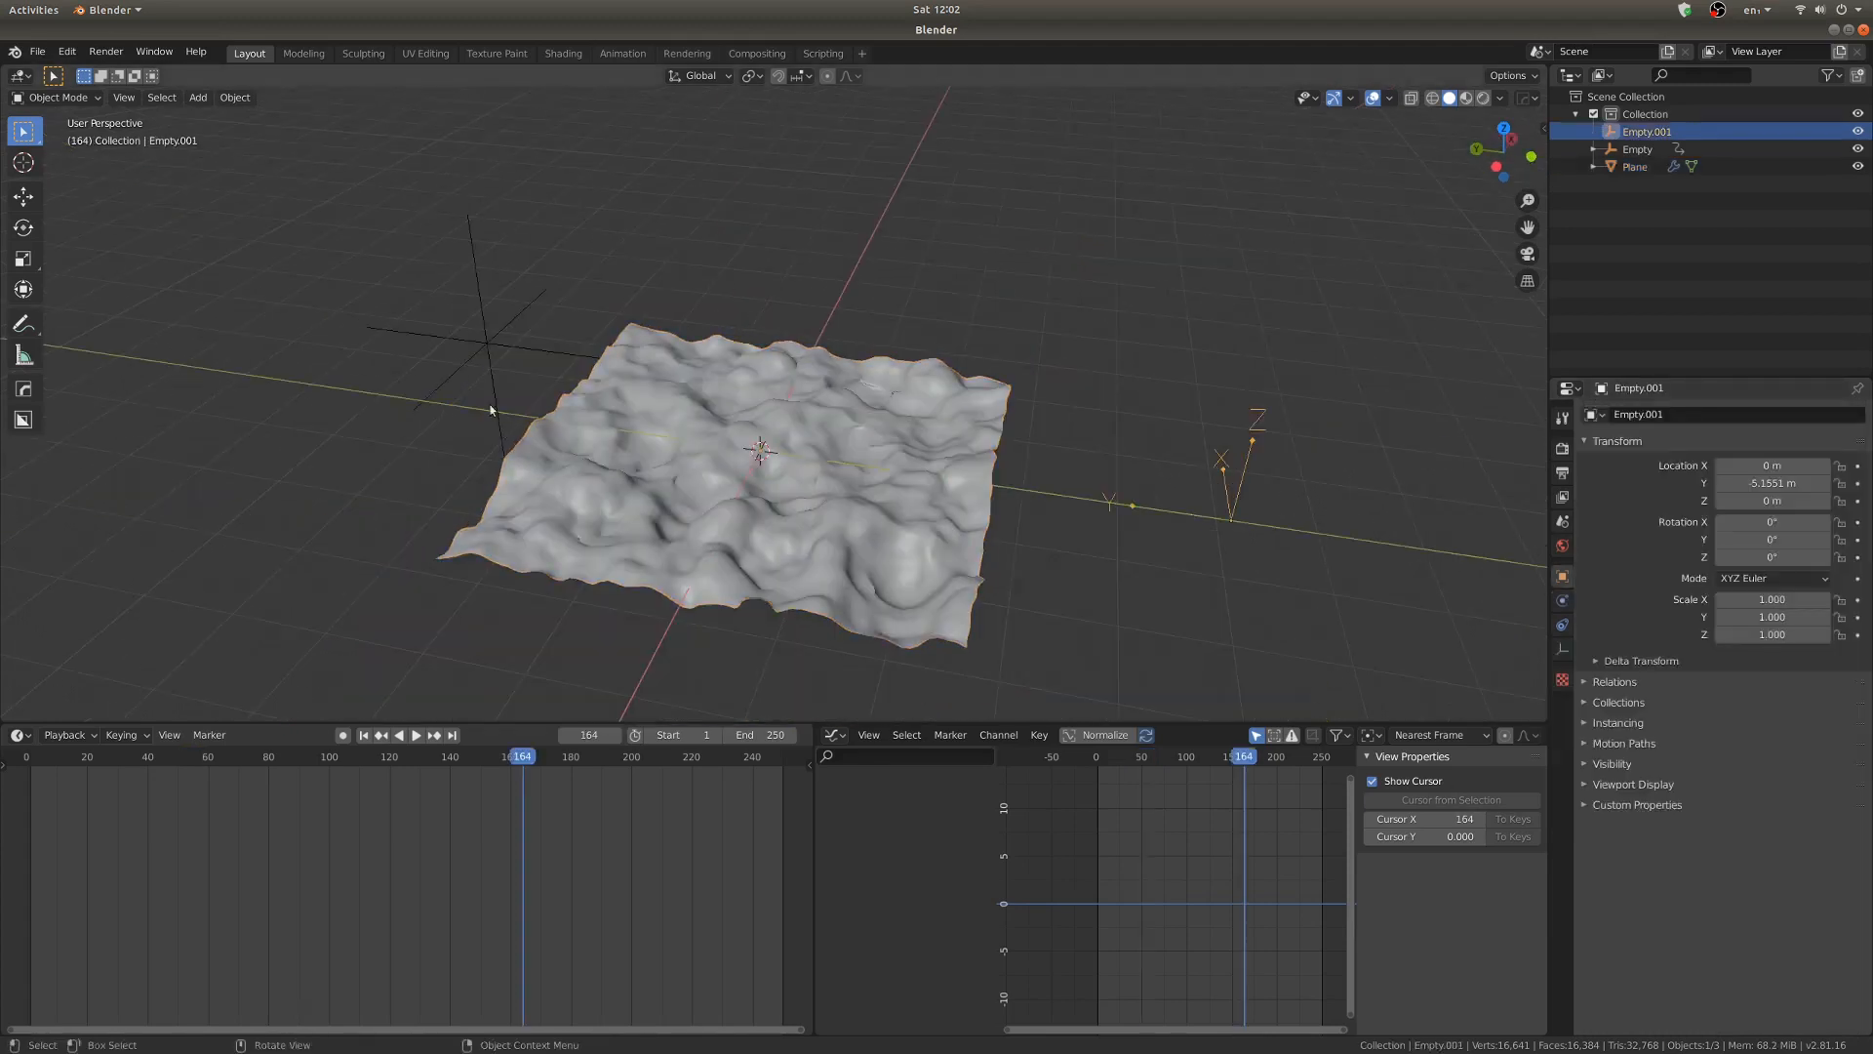
middle_drag(1104, 471, 1000, 510)
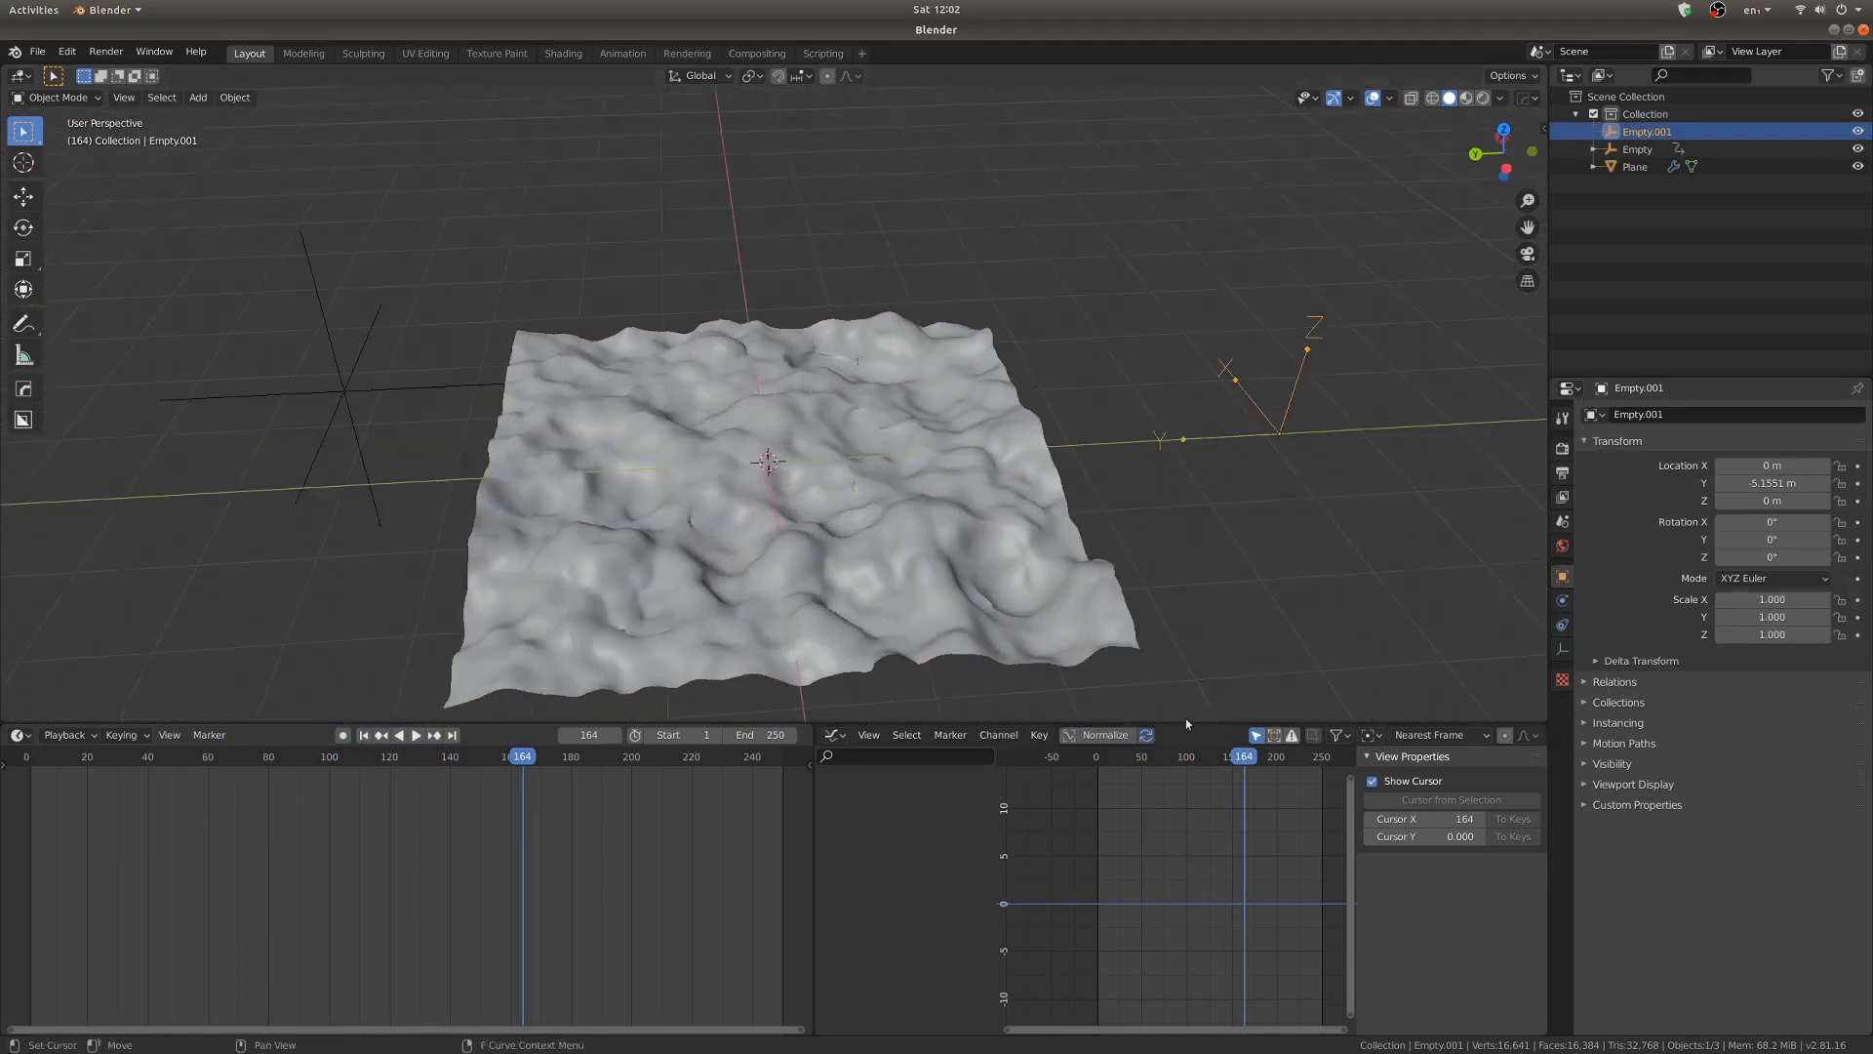
key(i)
click(1293, 497)
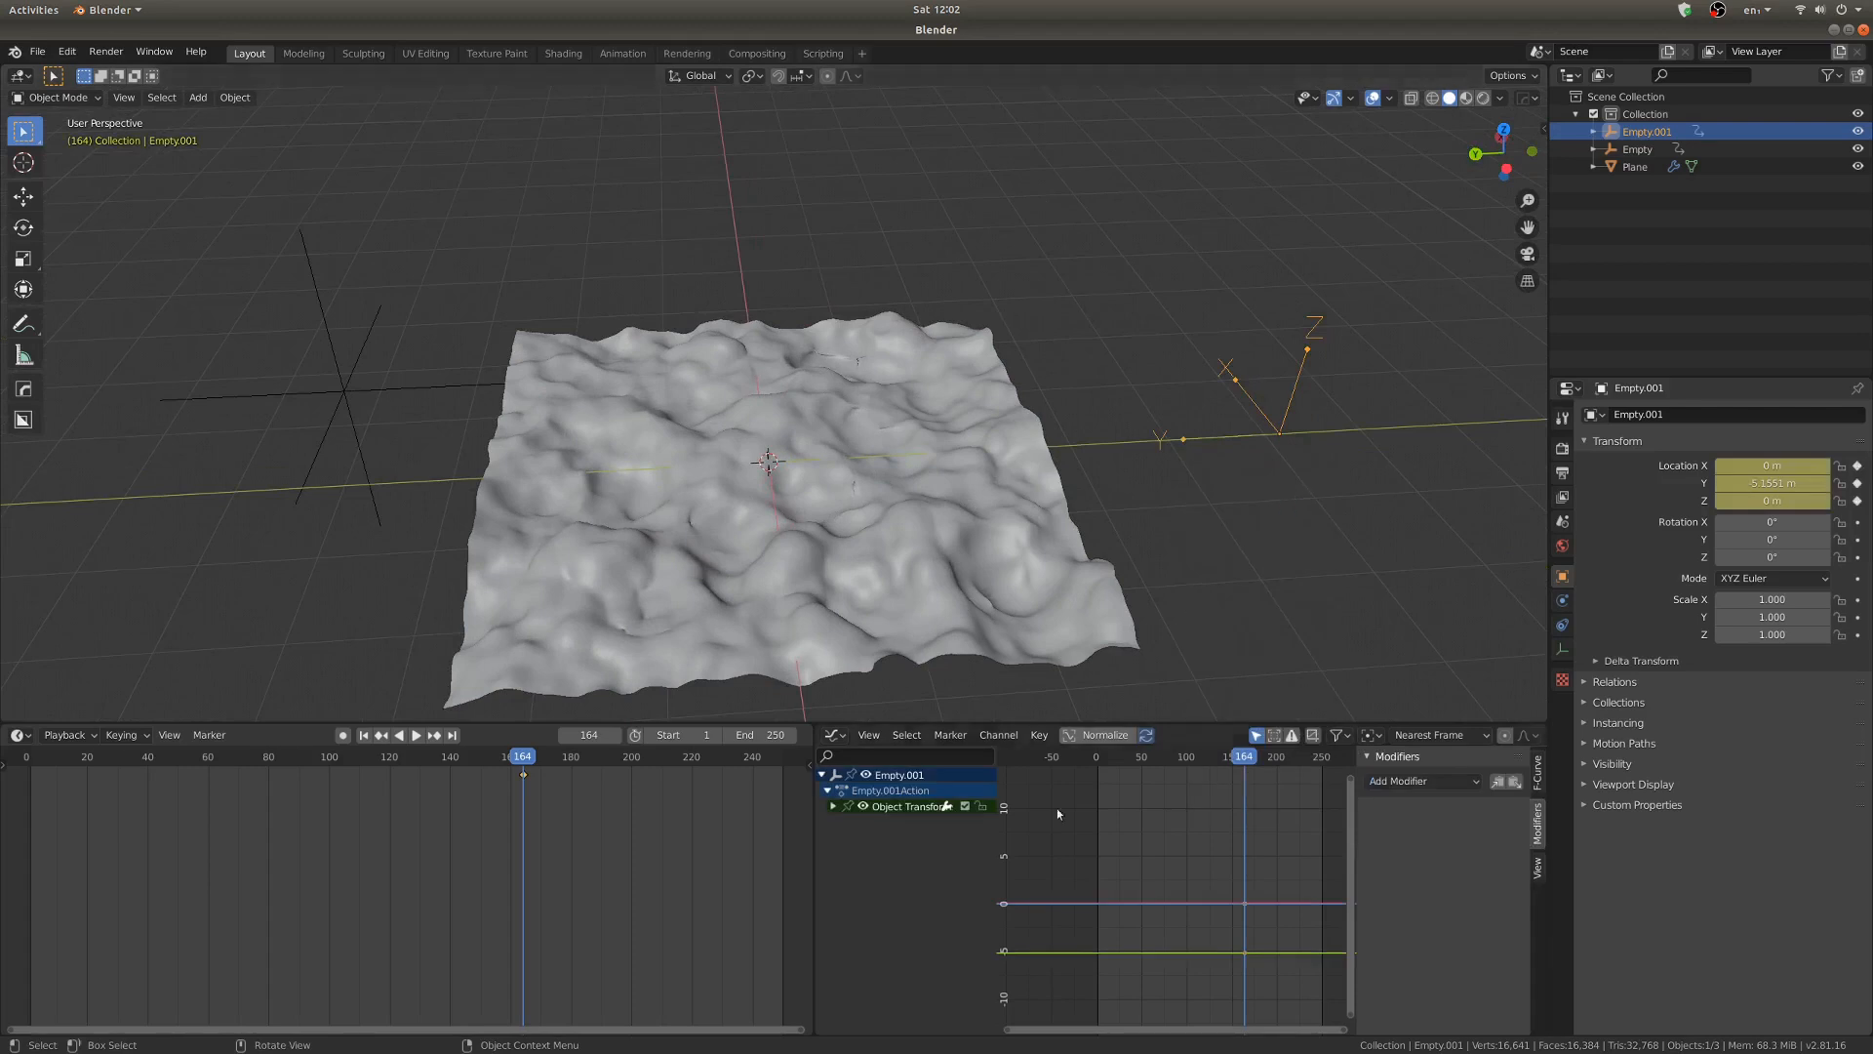
Add a Generator modifier with an x coefficient of 0.015 to the second empty's Y Location curve and preview the animation
click(851, 841)
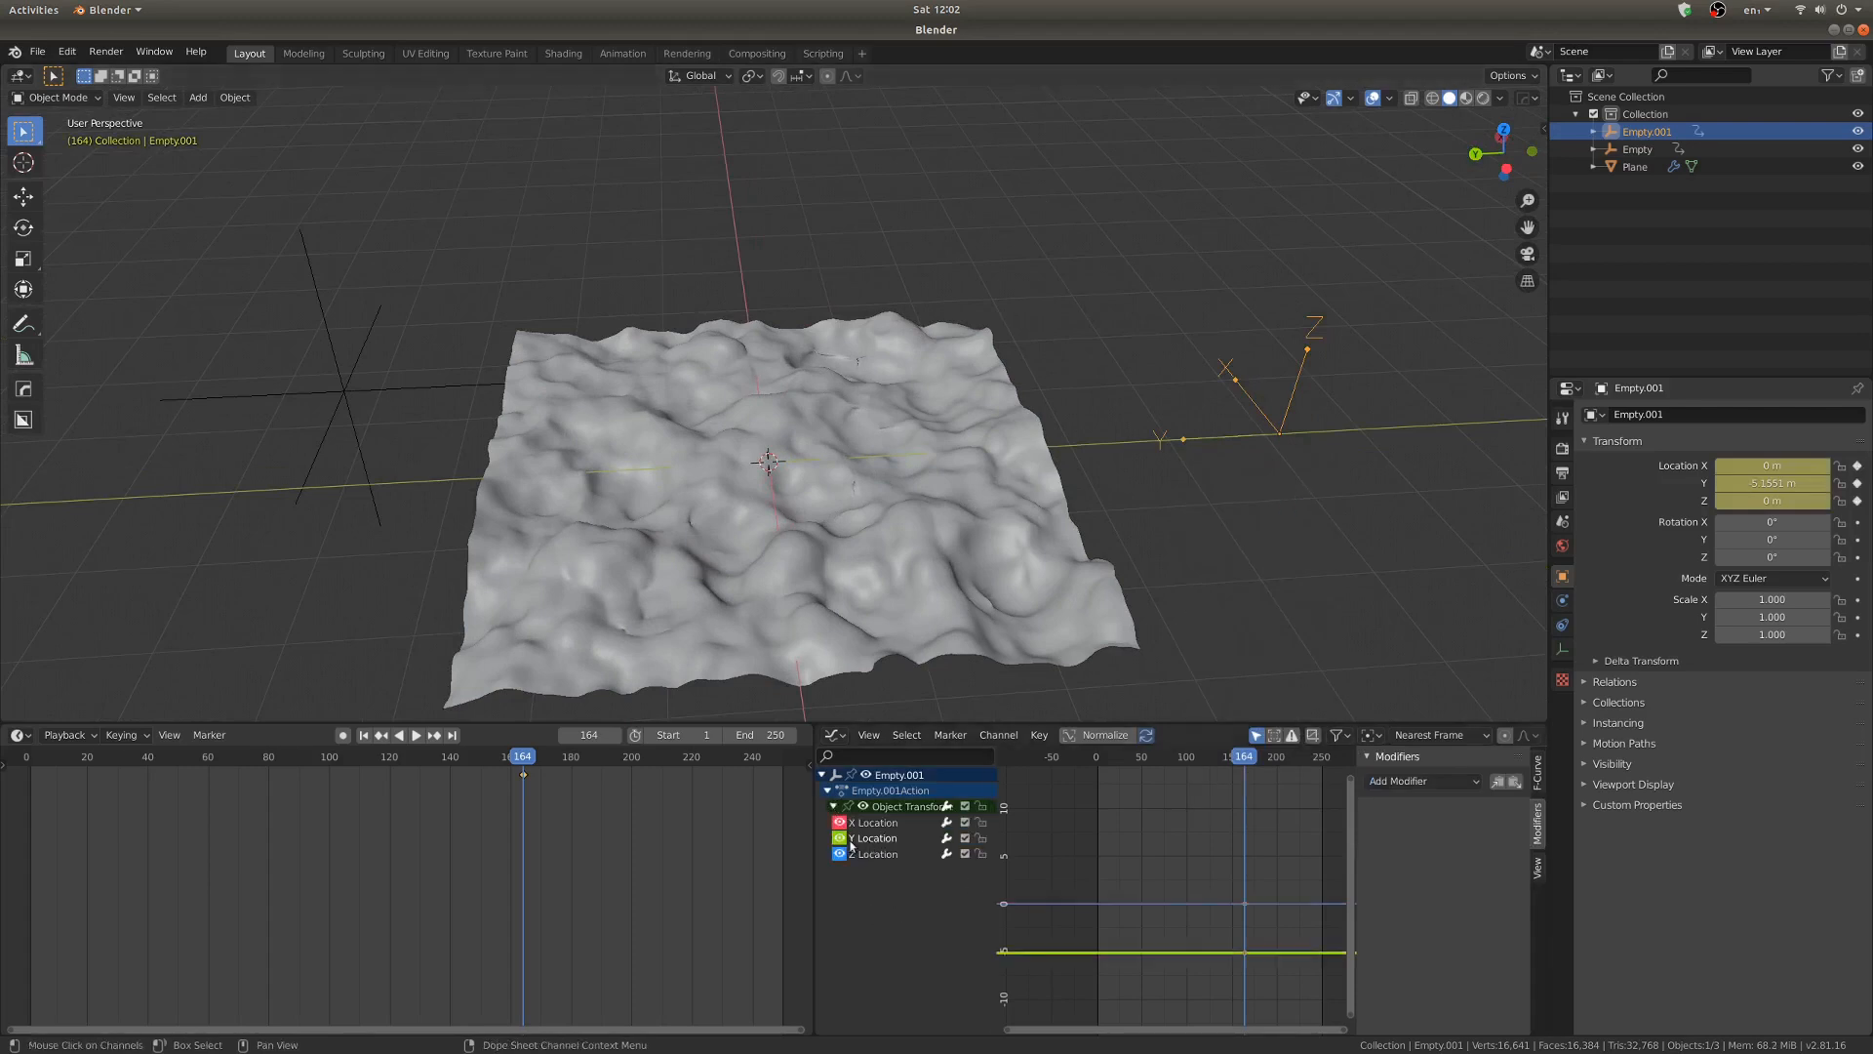
click(1454, 782)
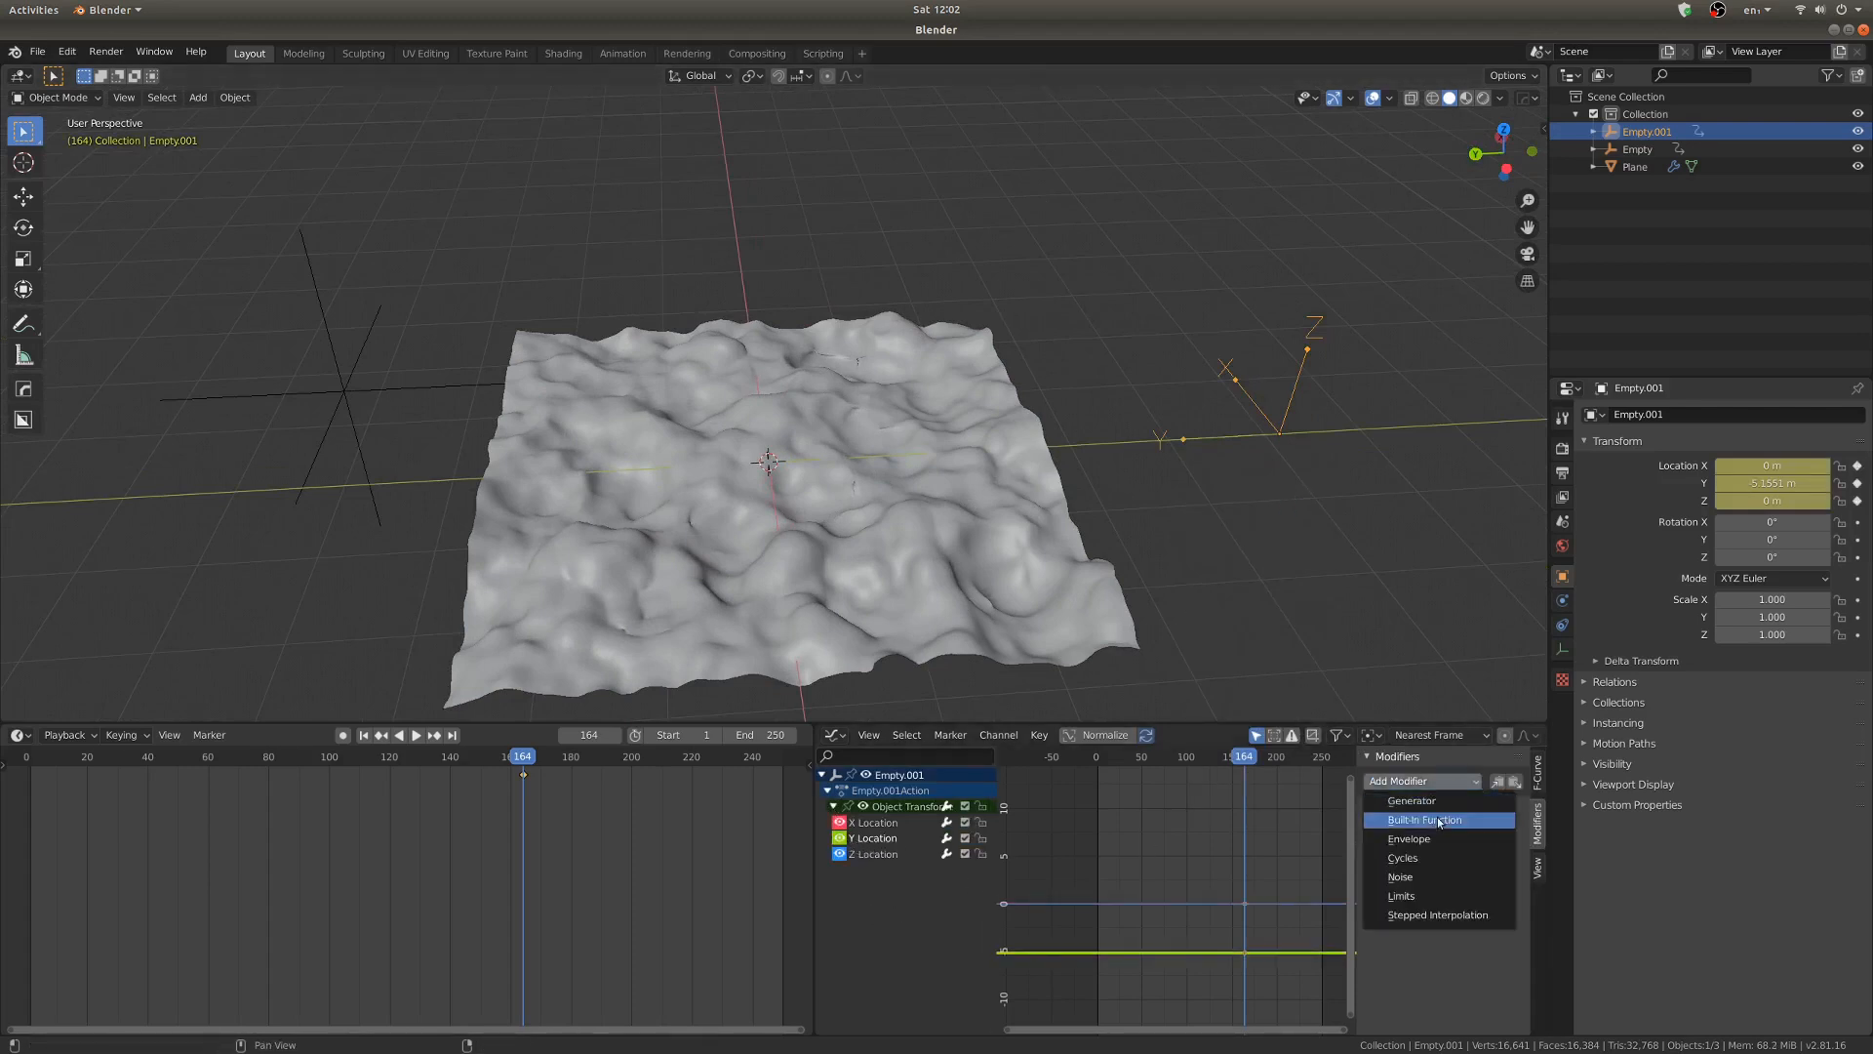
click(1415, 802)
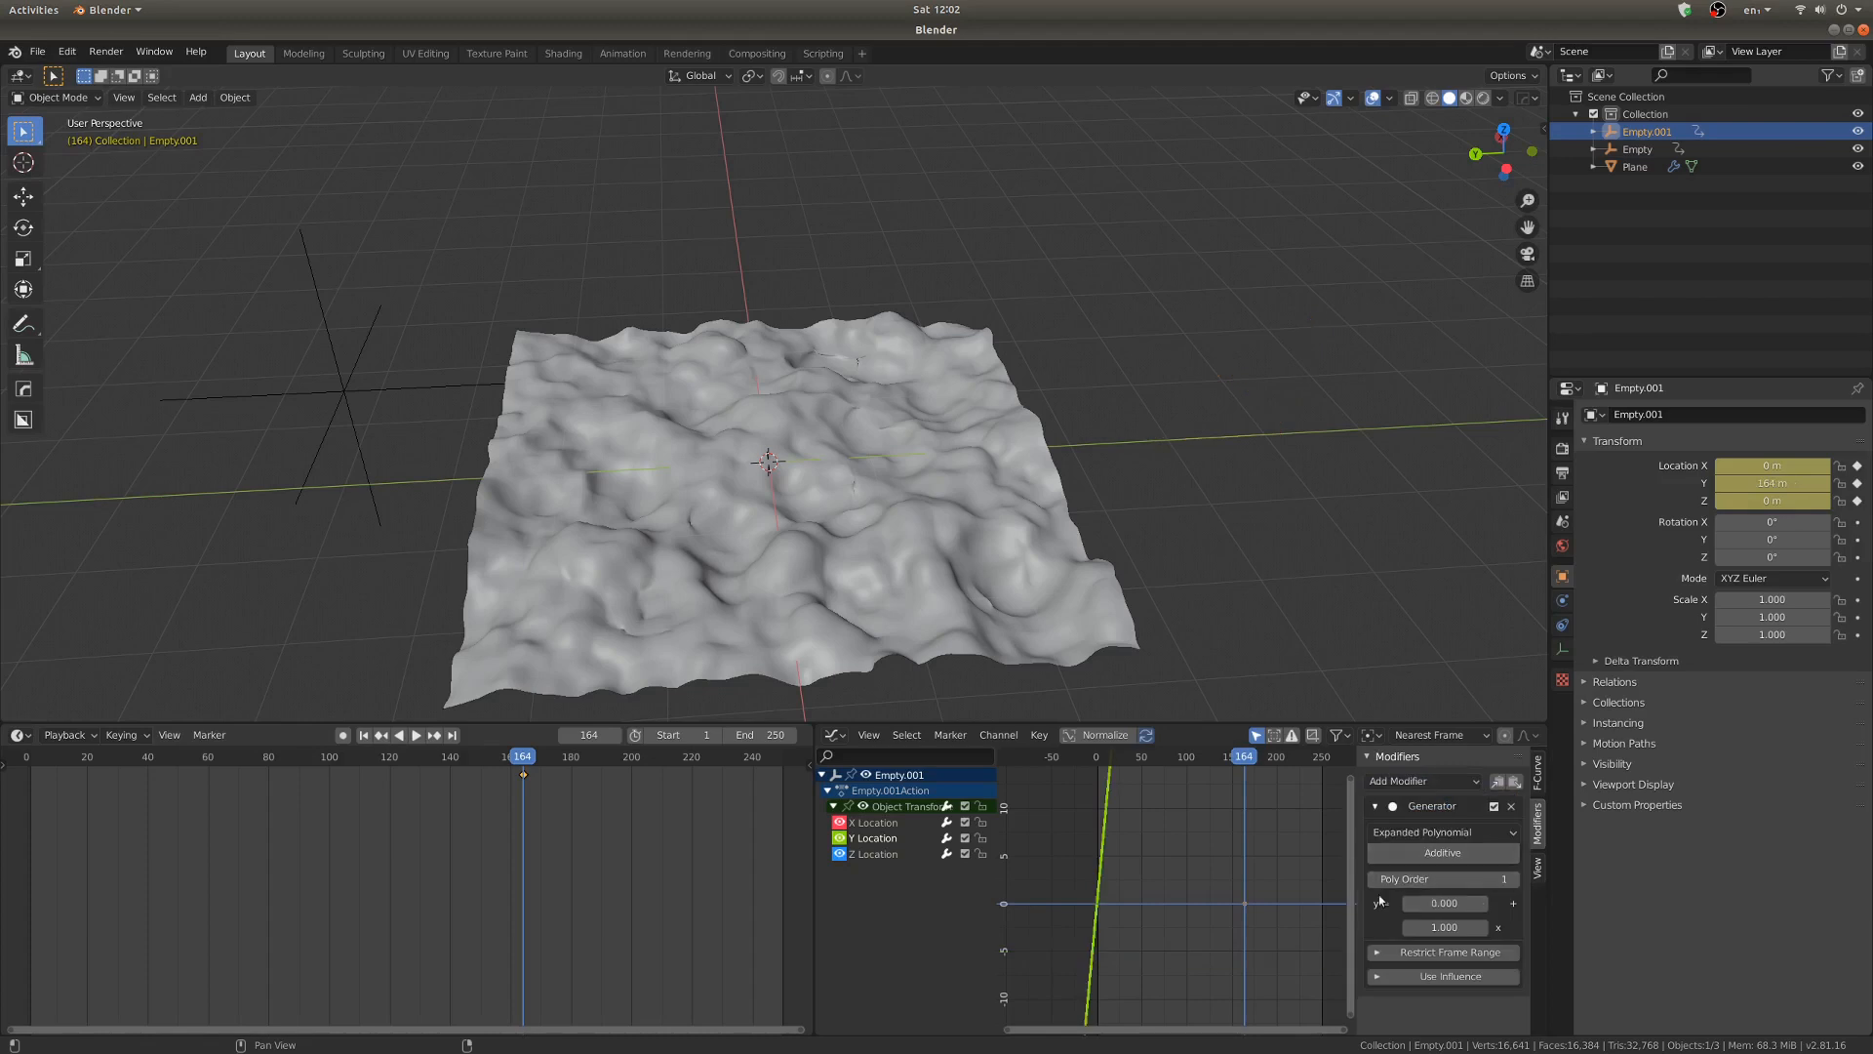
mouse_move(1444, 926)
mouse_down()
mouse_move(1356, 927)
mouse_move(1502, 927)
mouse_move(1415, 927)
mouse_move(1473, 927)
mouse_move(1443, 926)
mouse_up()
click(1443, 927)
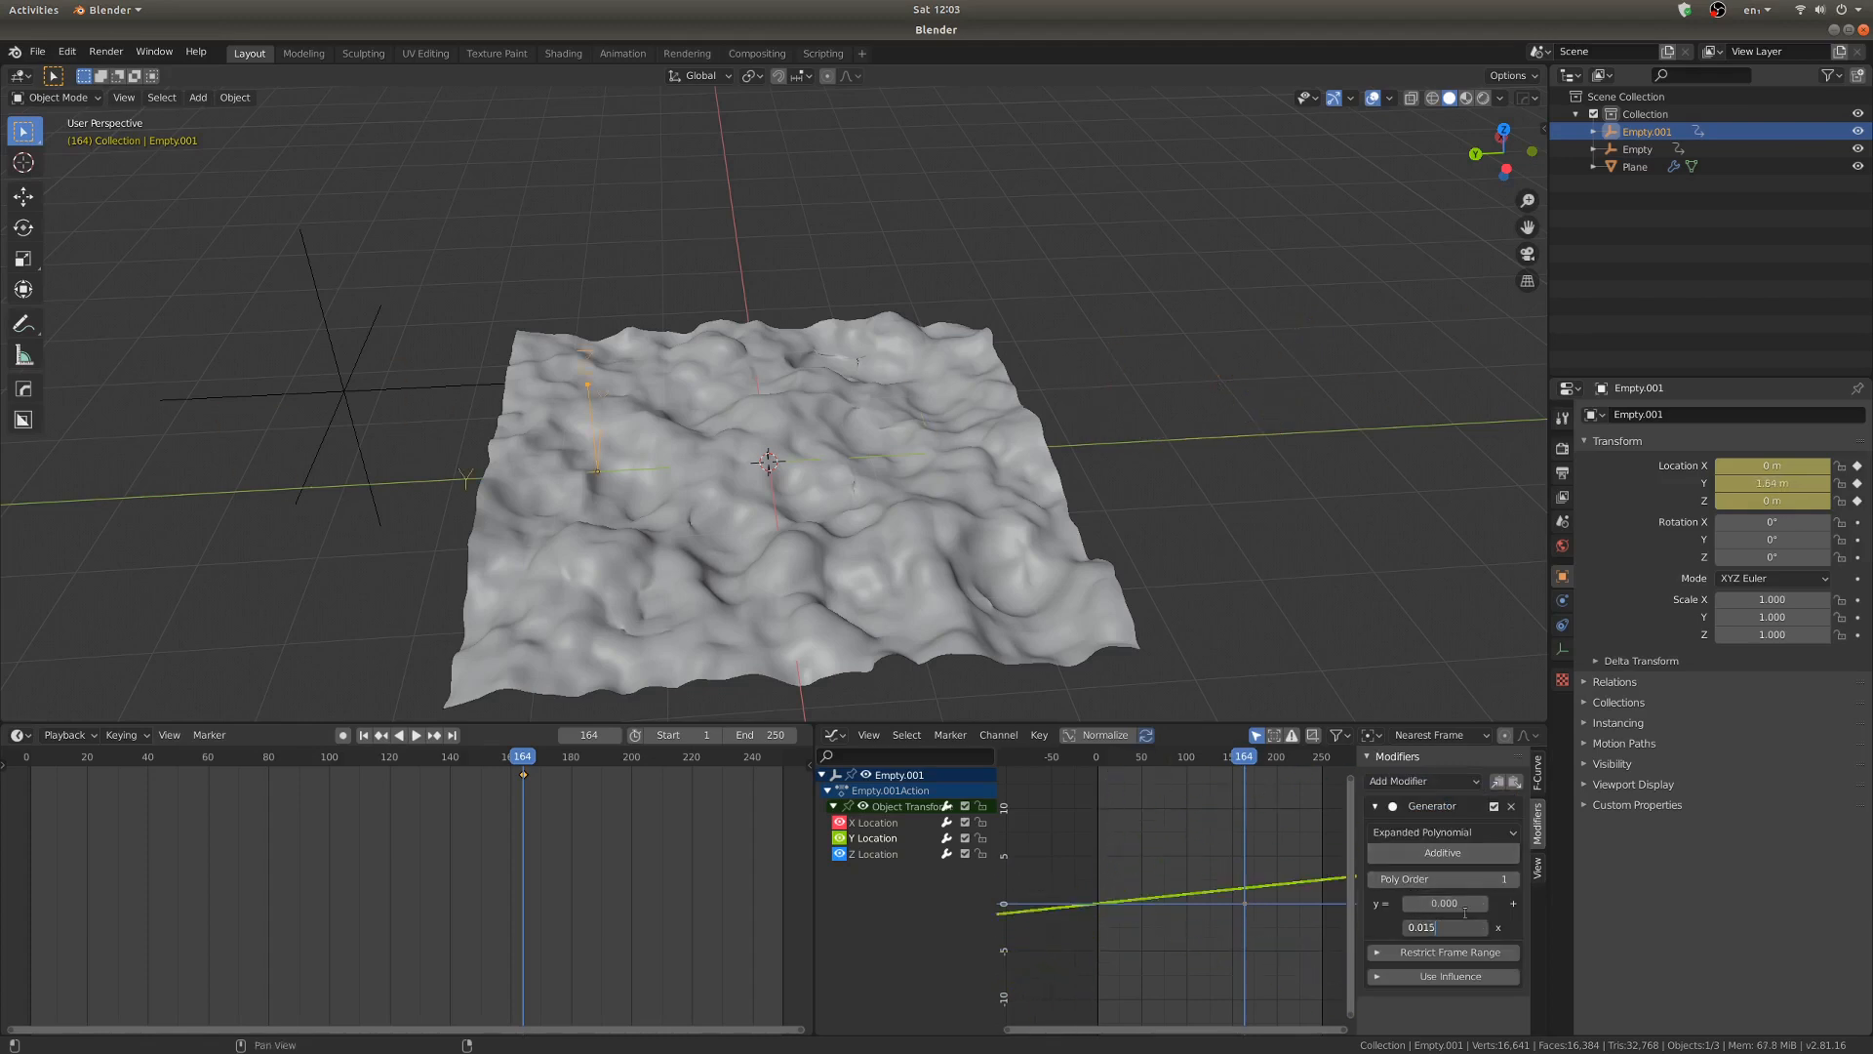
key(Return)
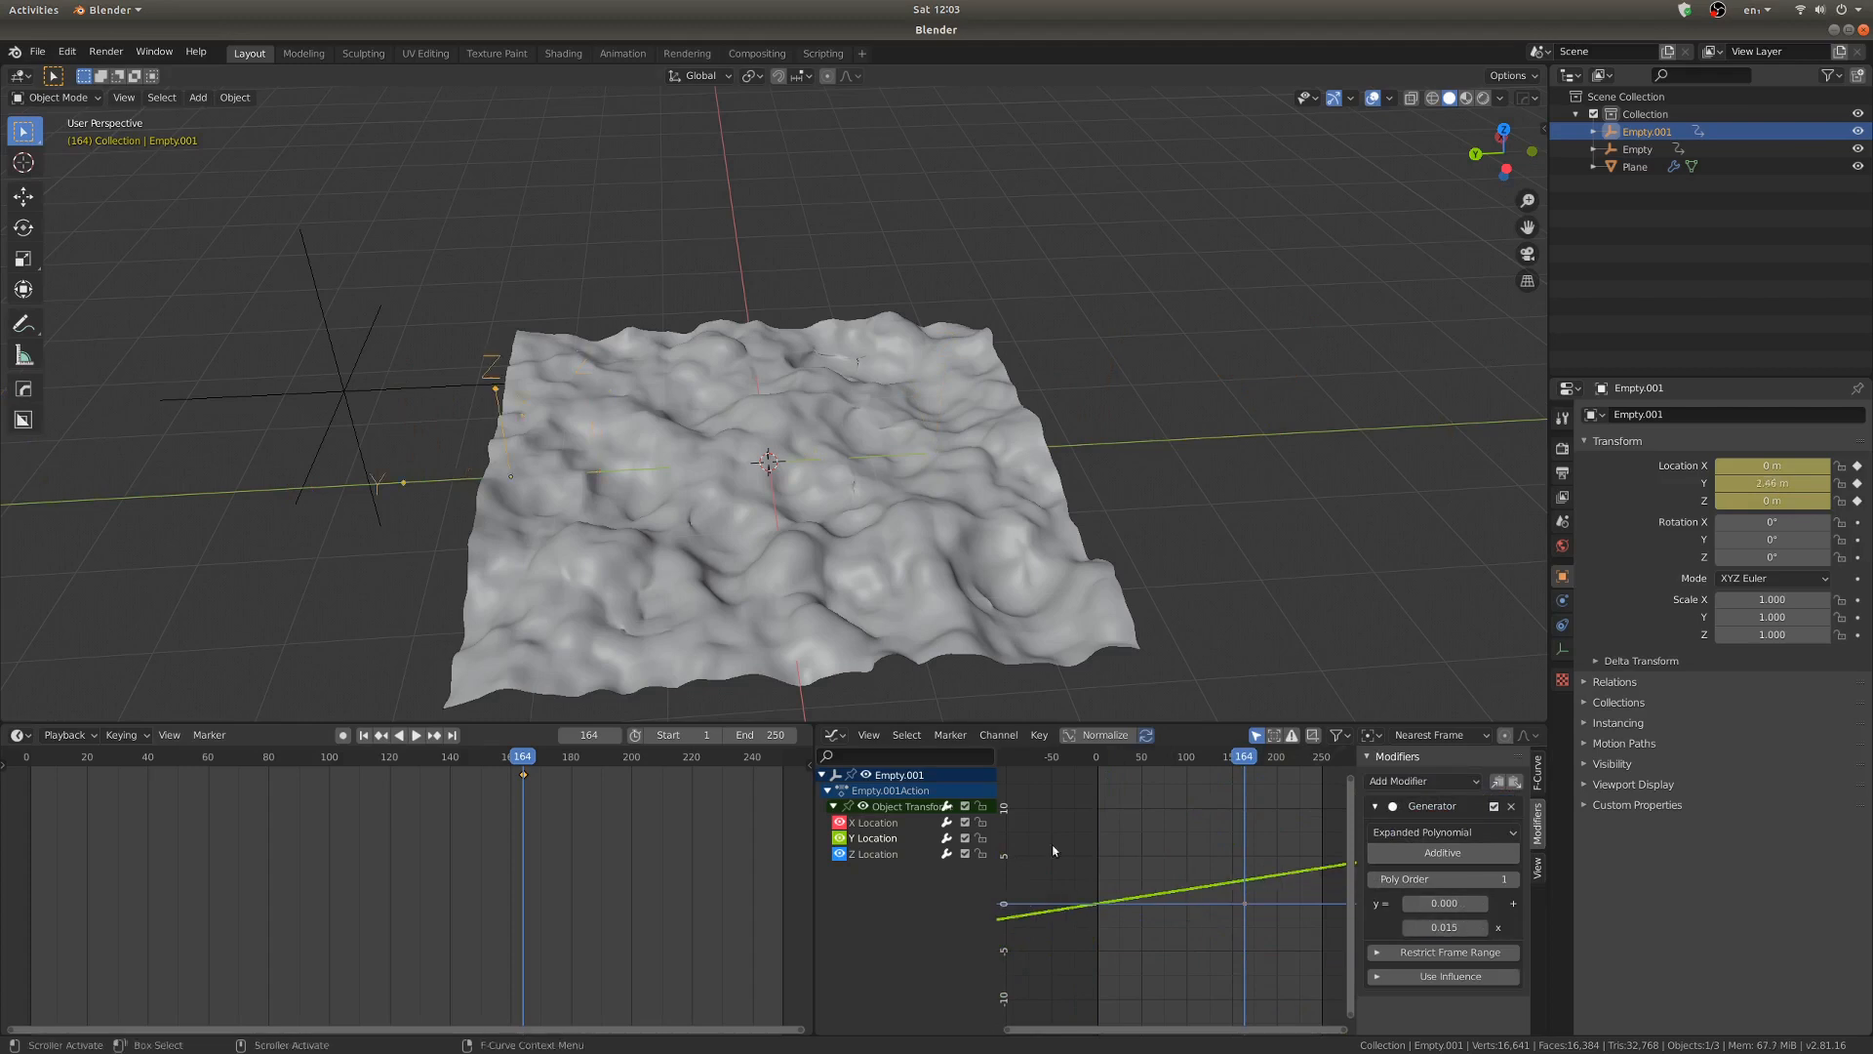
key(space)
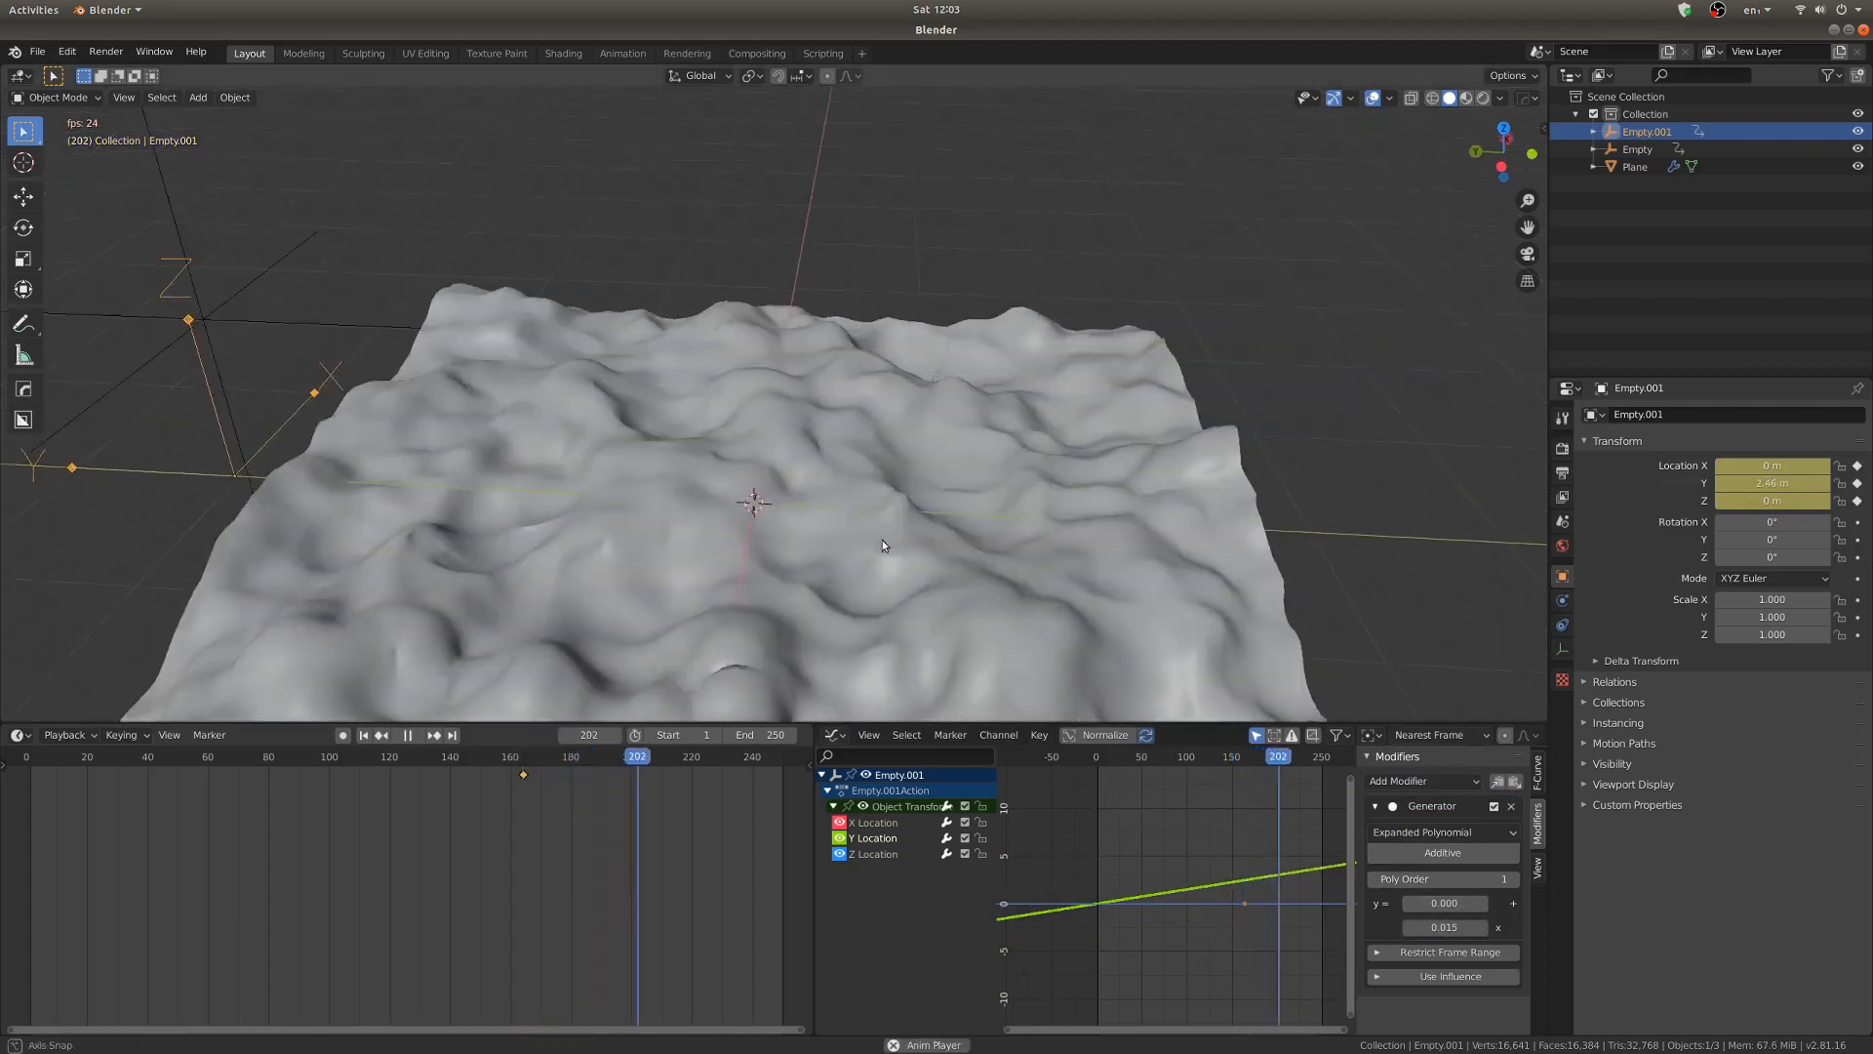
key(space)
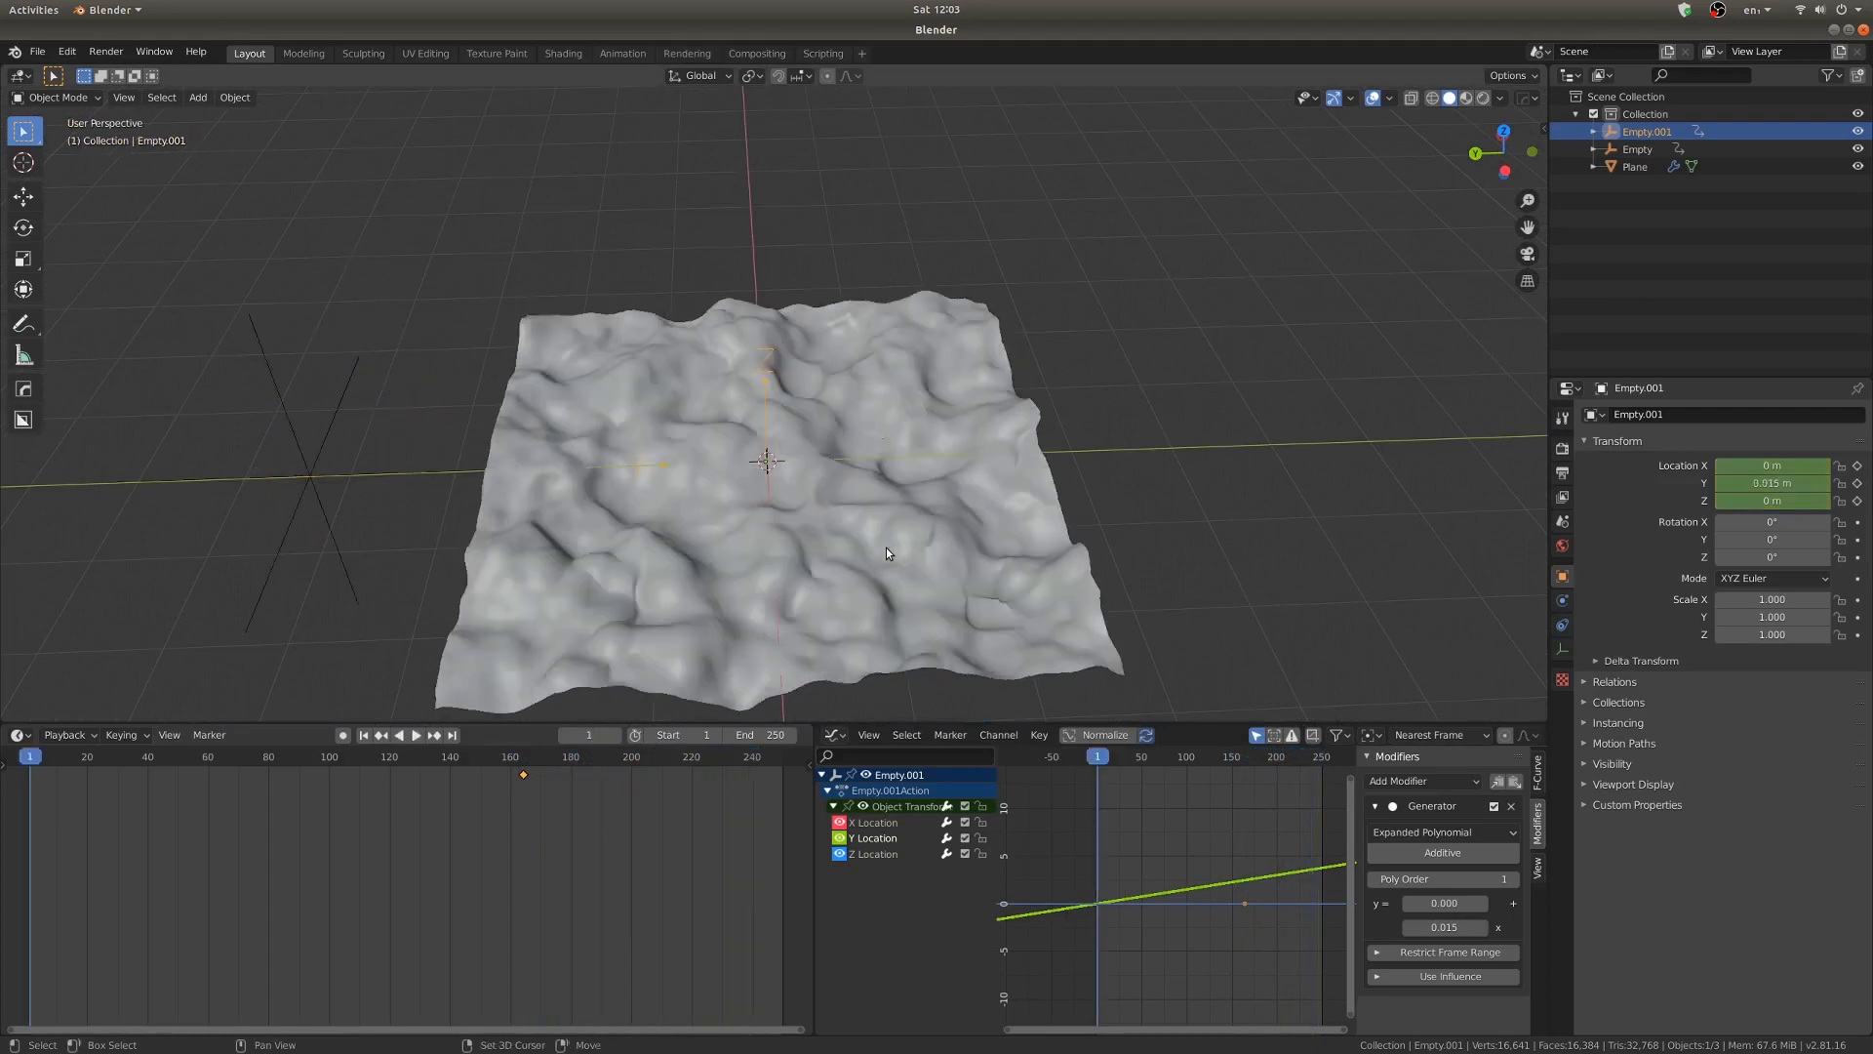
Set the plane's second Displace modifier to Object texture coordinates using the second empty, and preview the animation
click(894, 548)
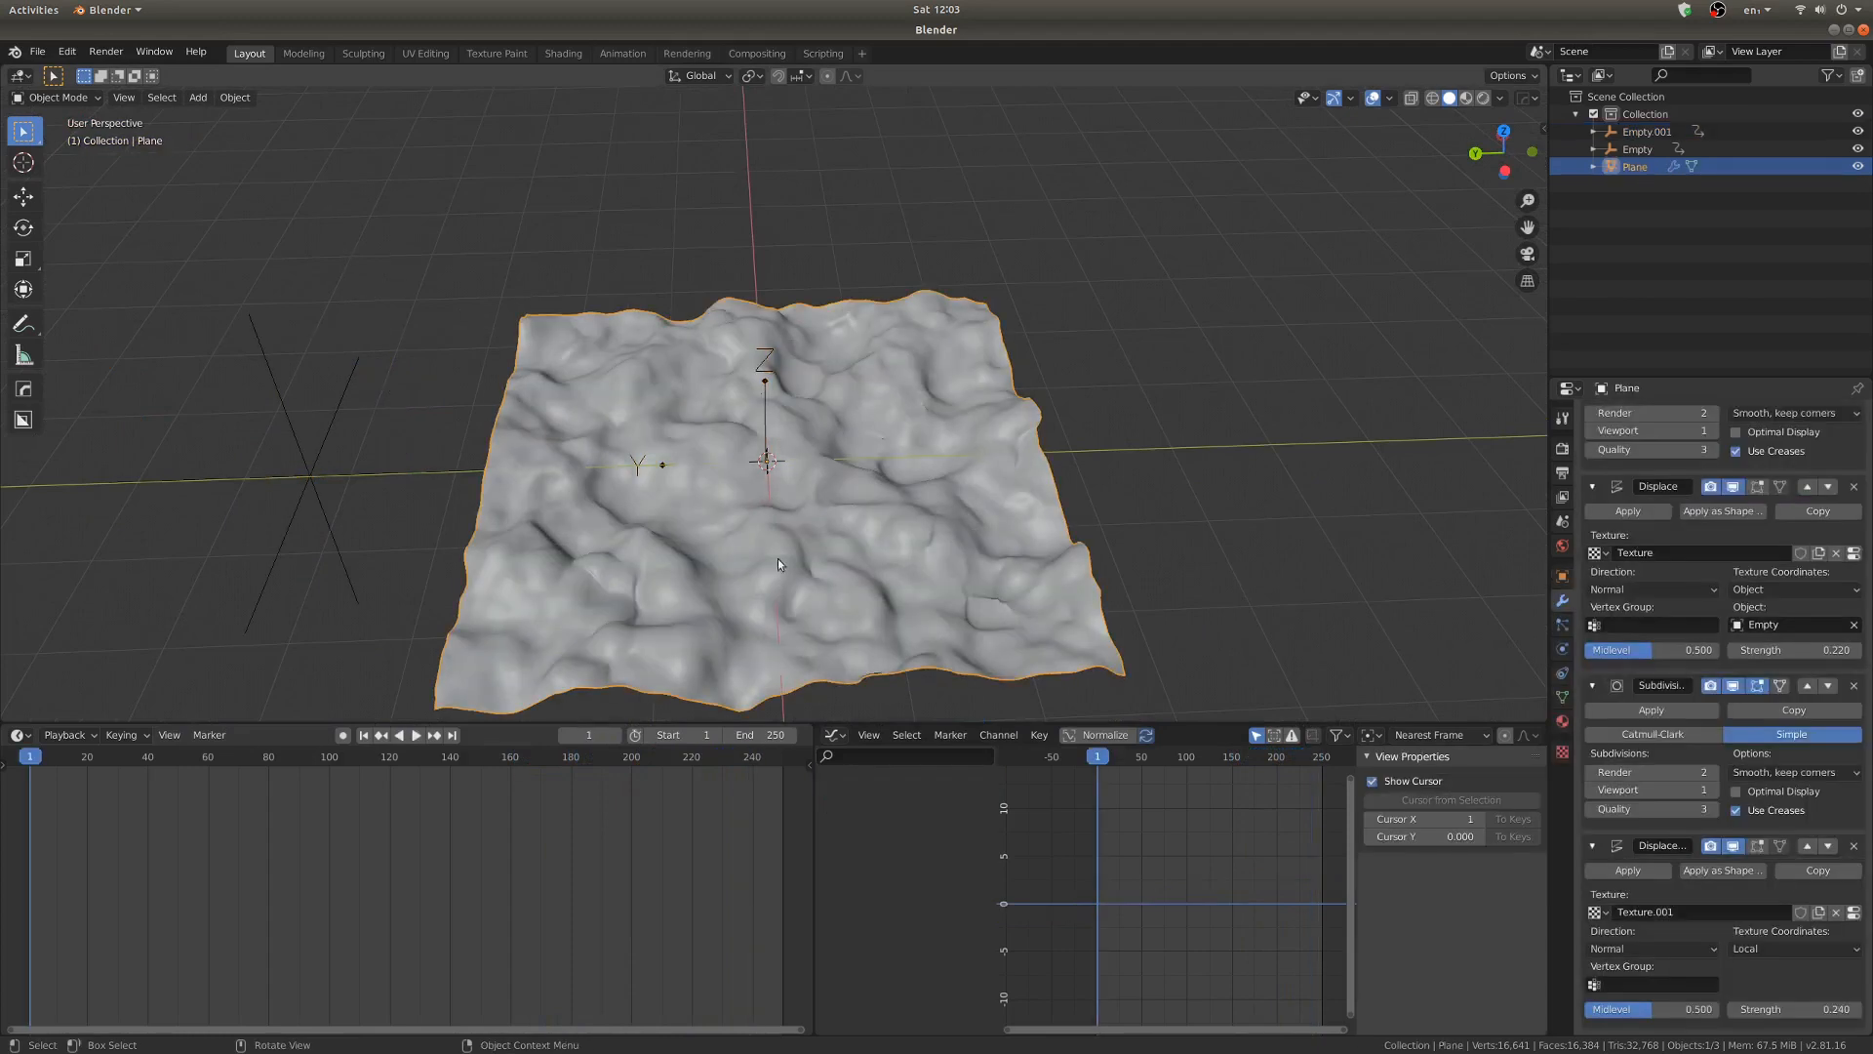
click(1784, 943)
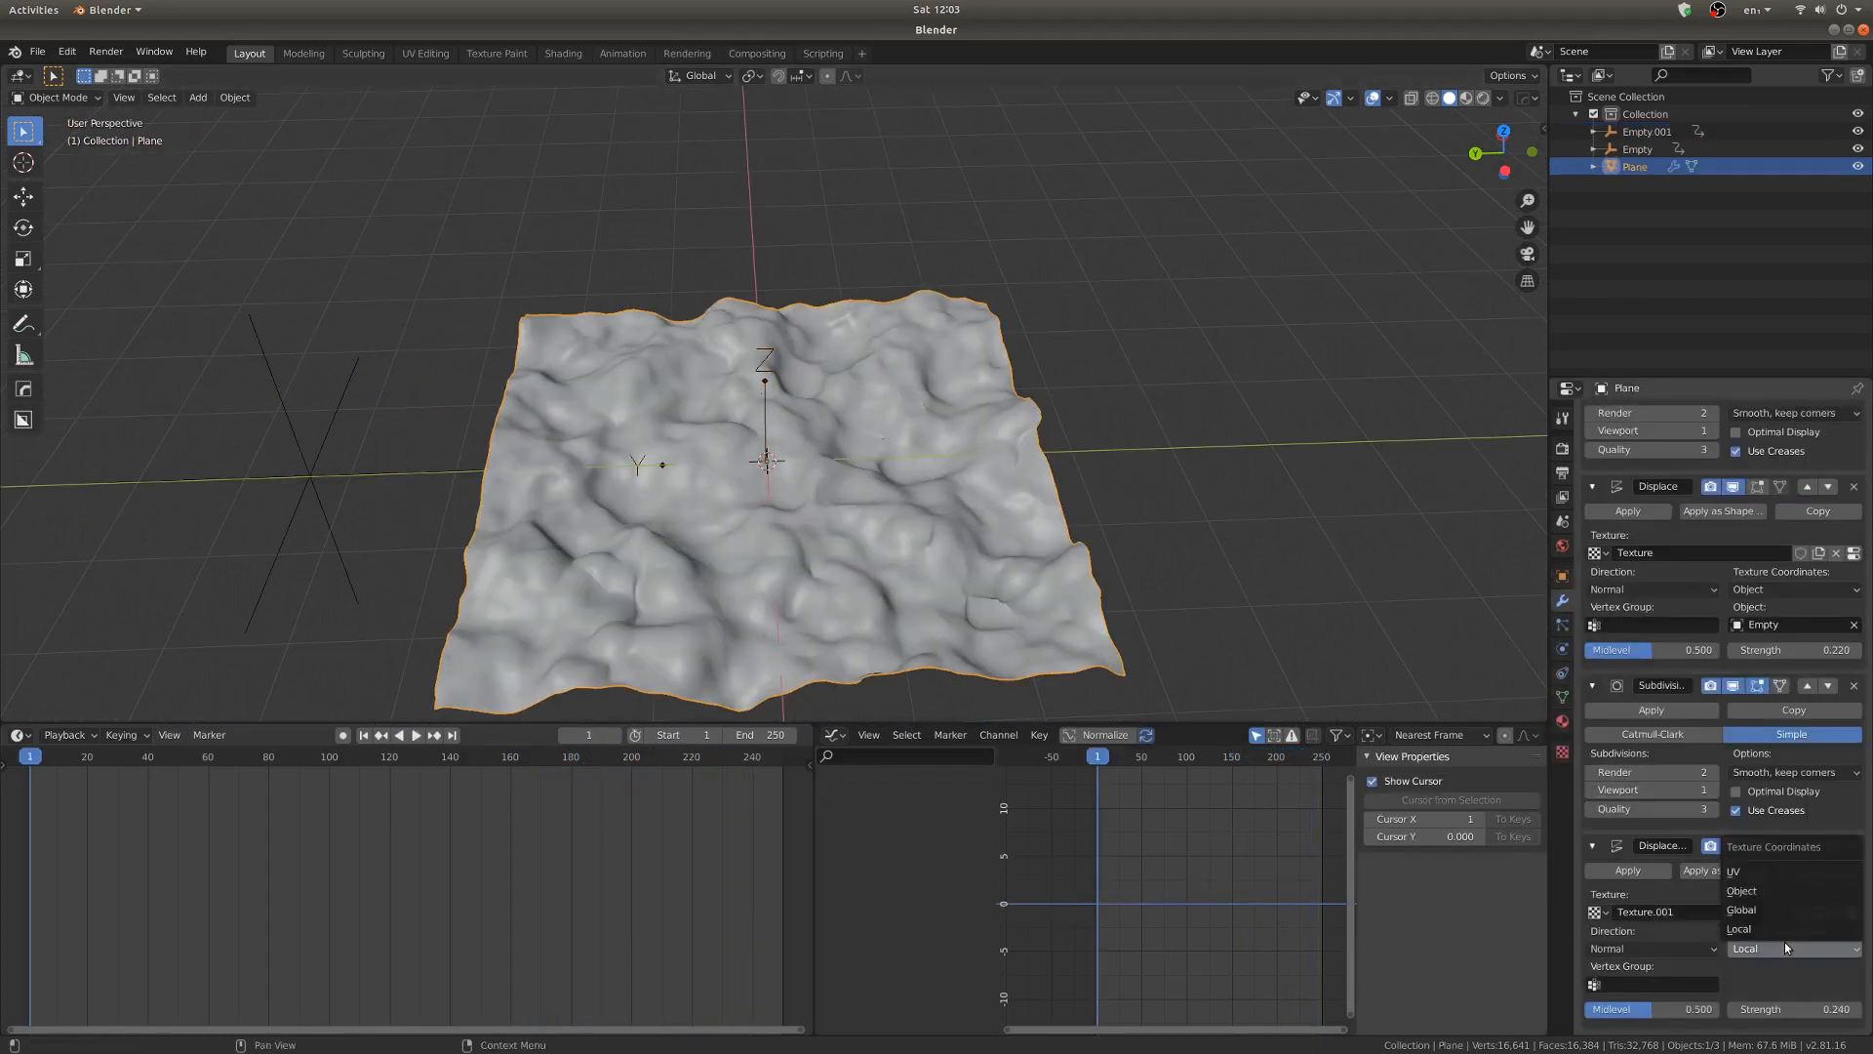
click(1766, 891)
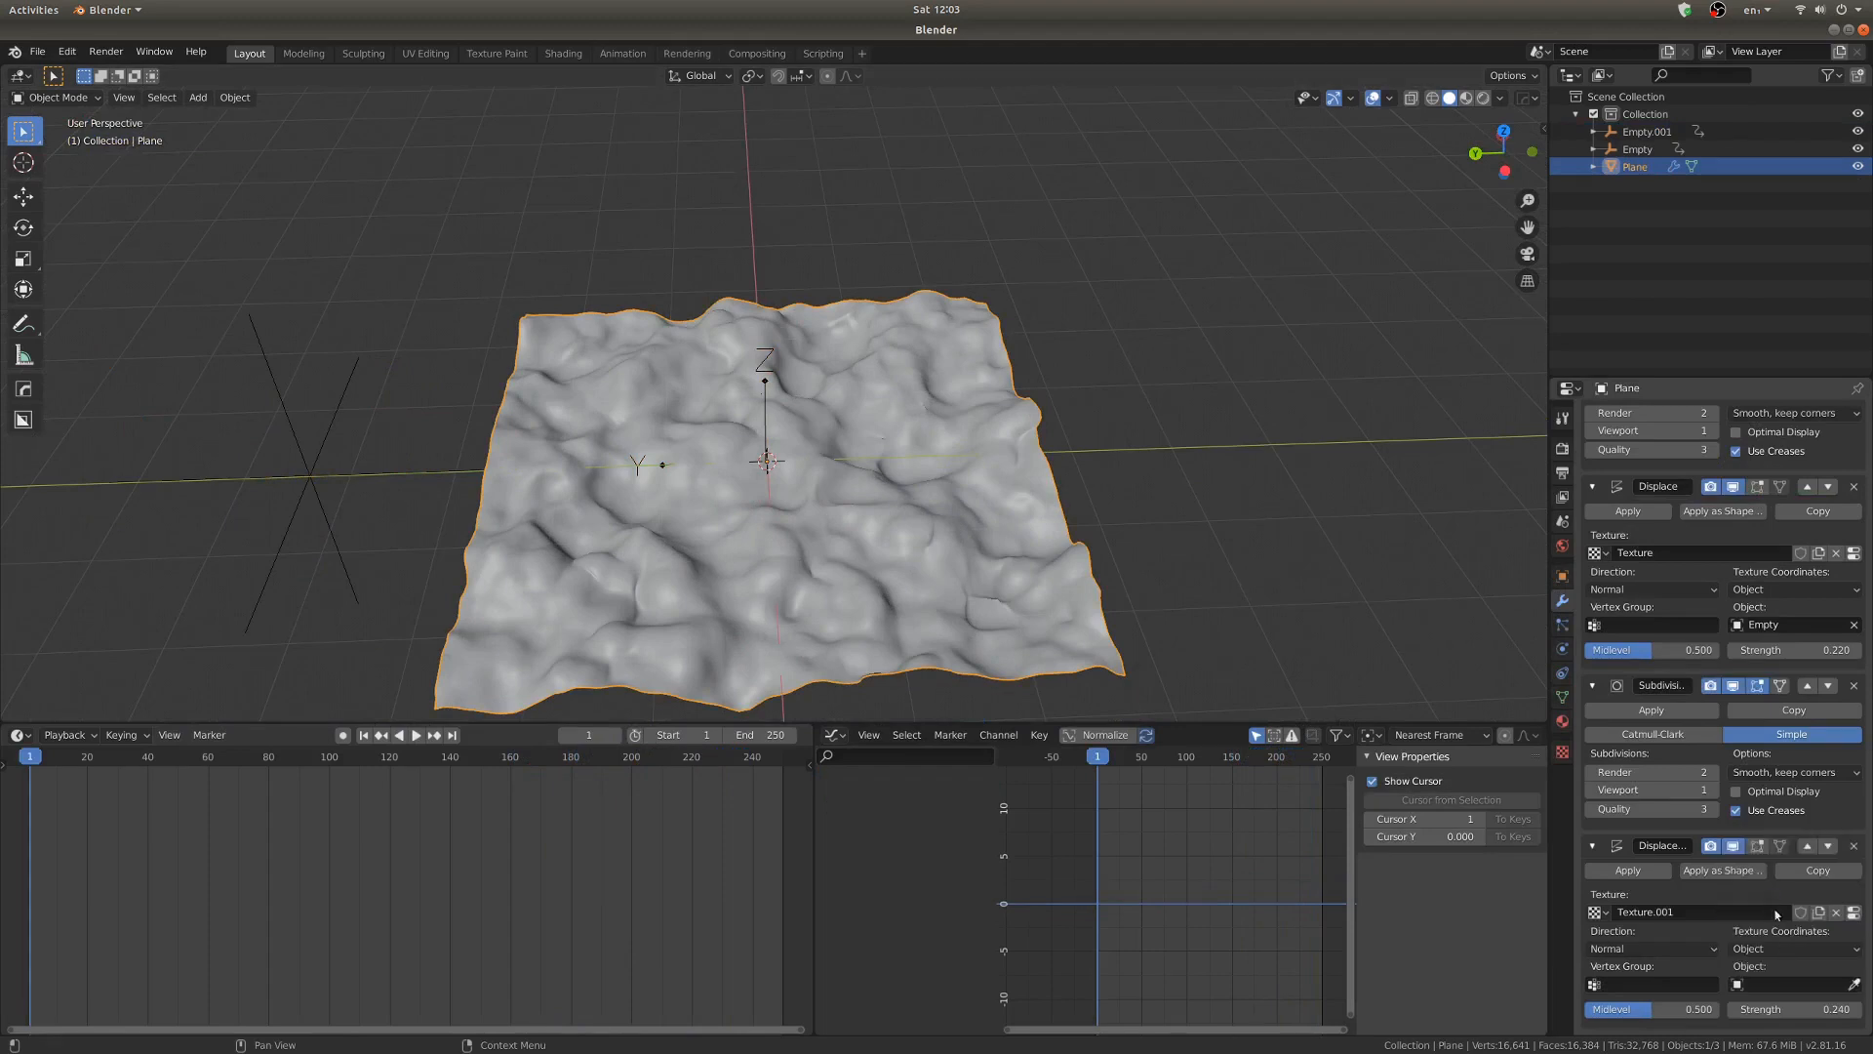
click(1853, 984)
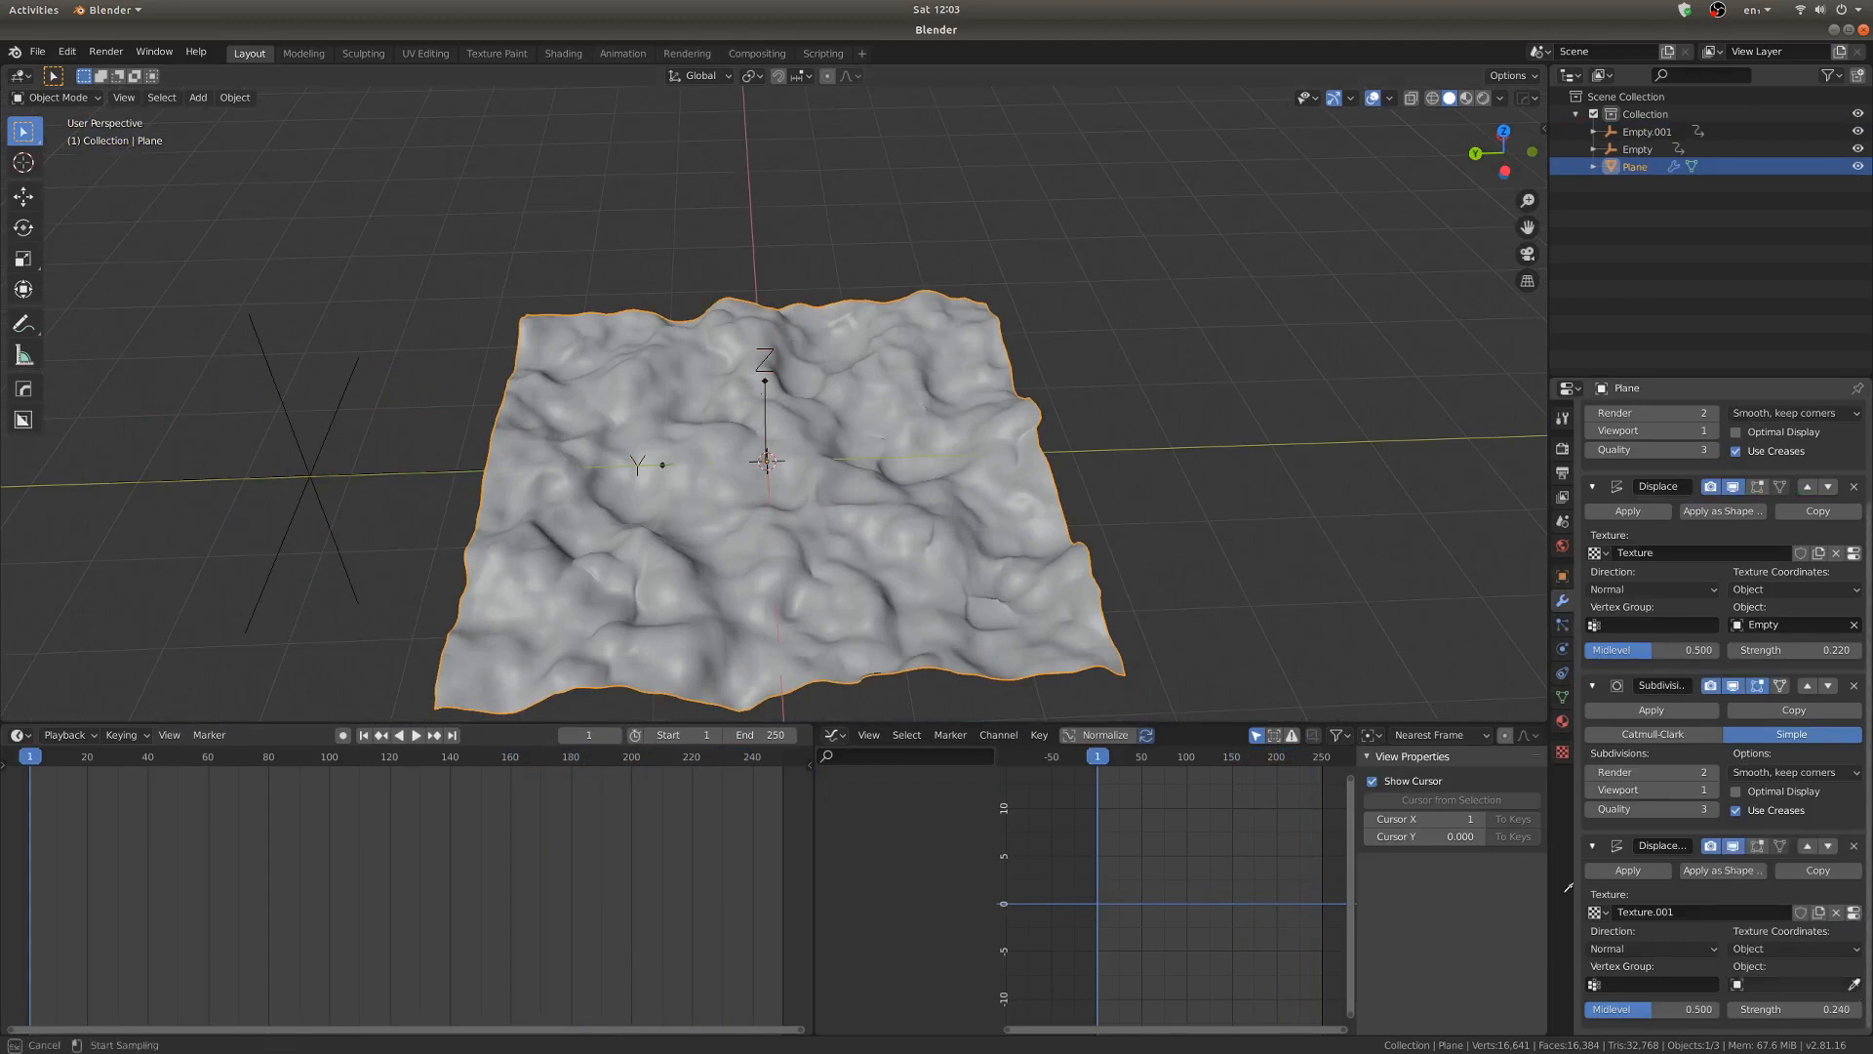
click(767, 376)
middle_drag(761, 566, 900, 573)
key(space)
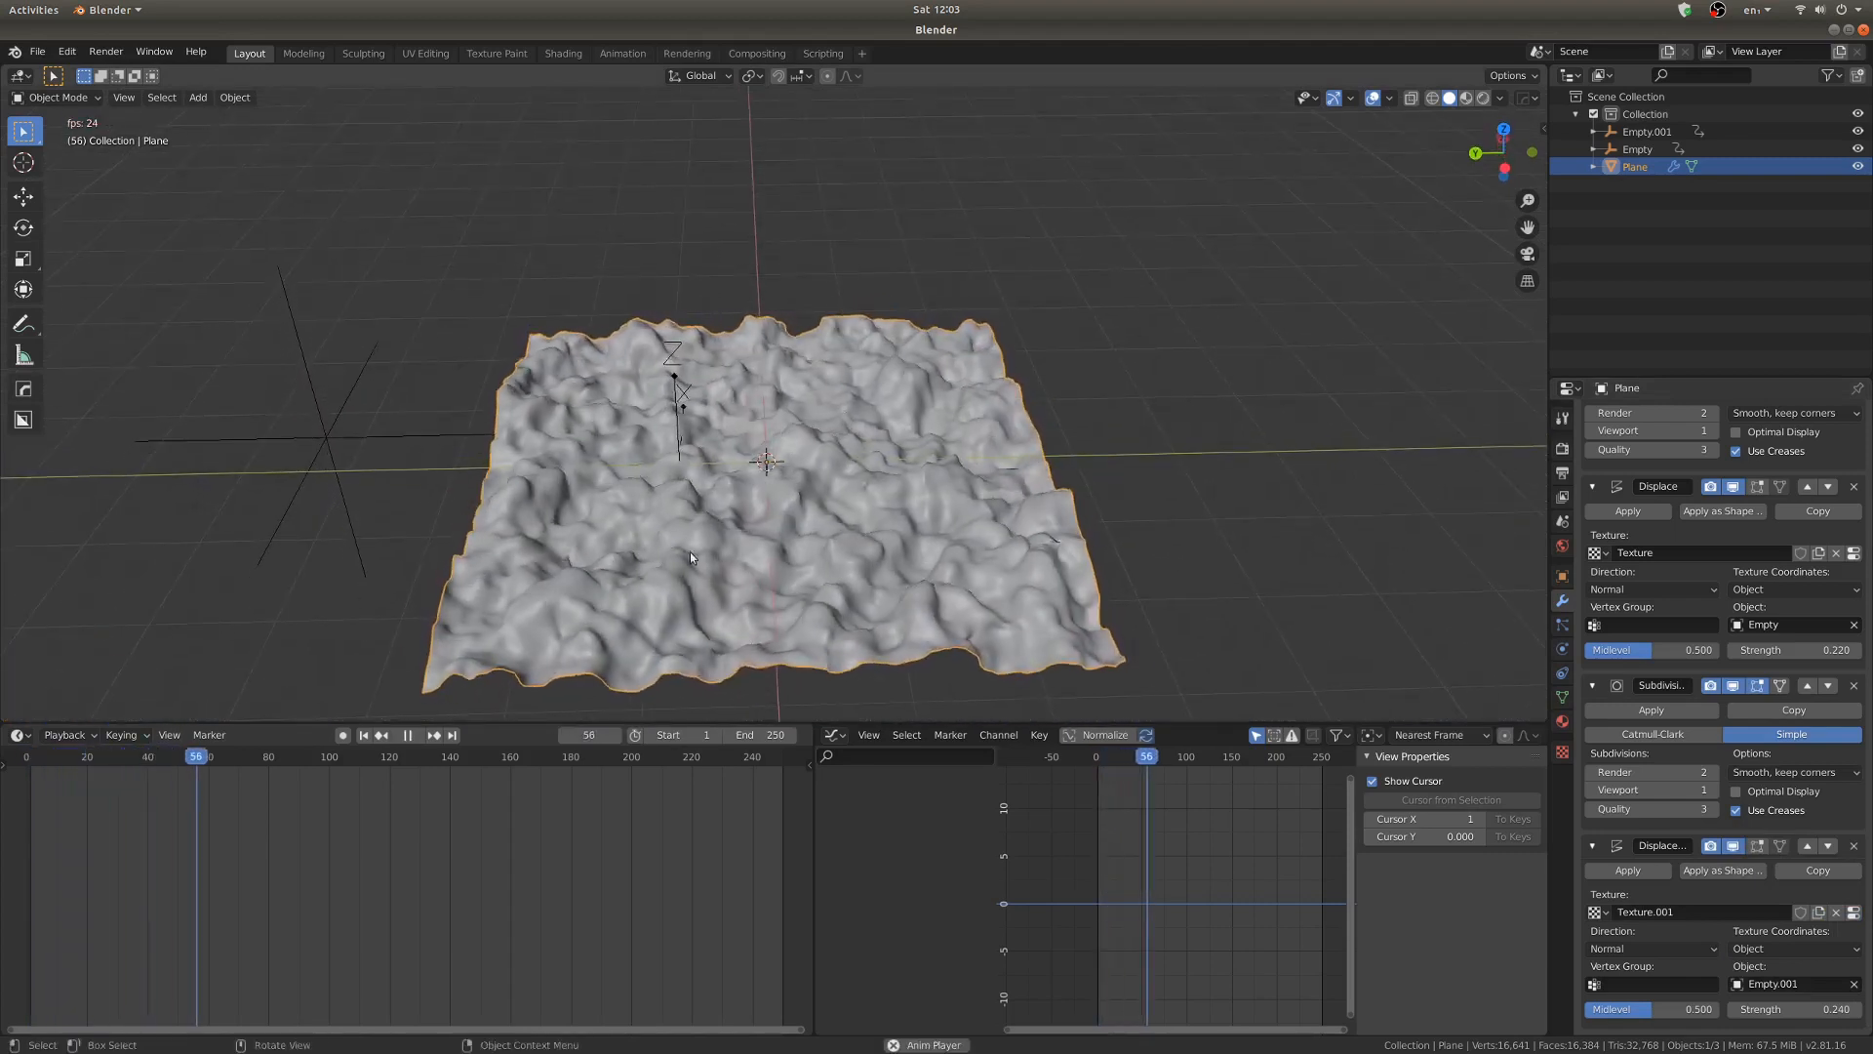
key(space)
Lower the Generator's x coefficient on the second empty's Y Location curve to 0.010
click(636, 394)
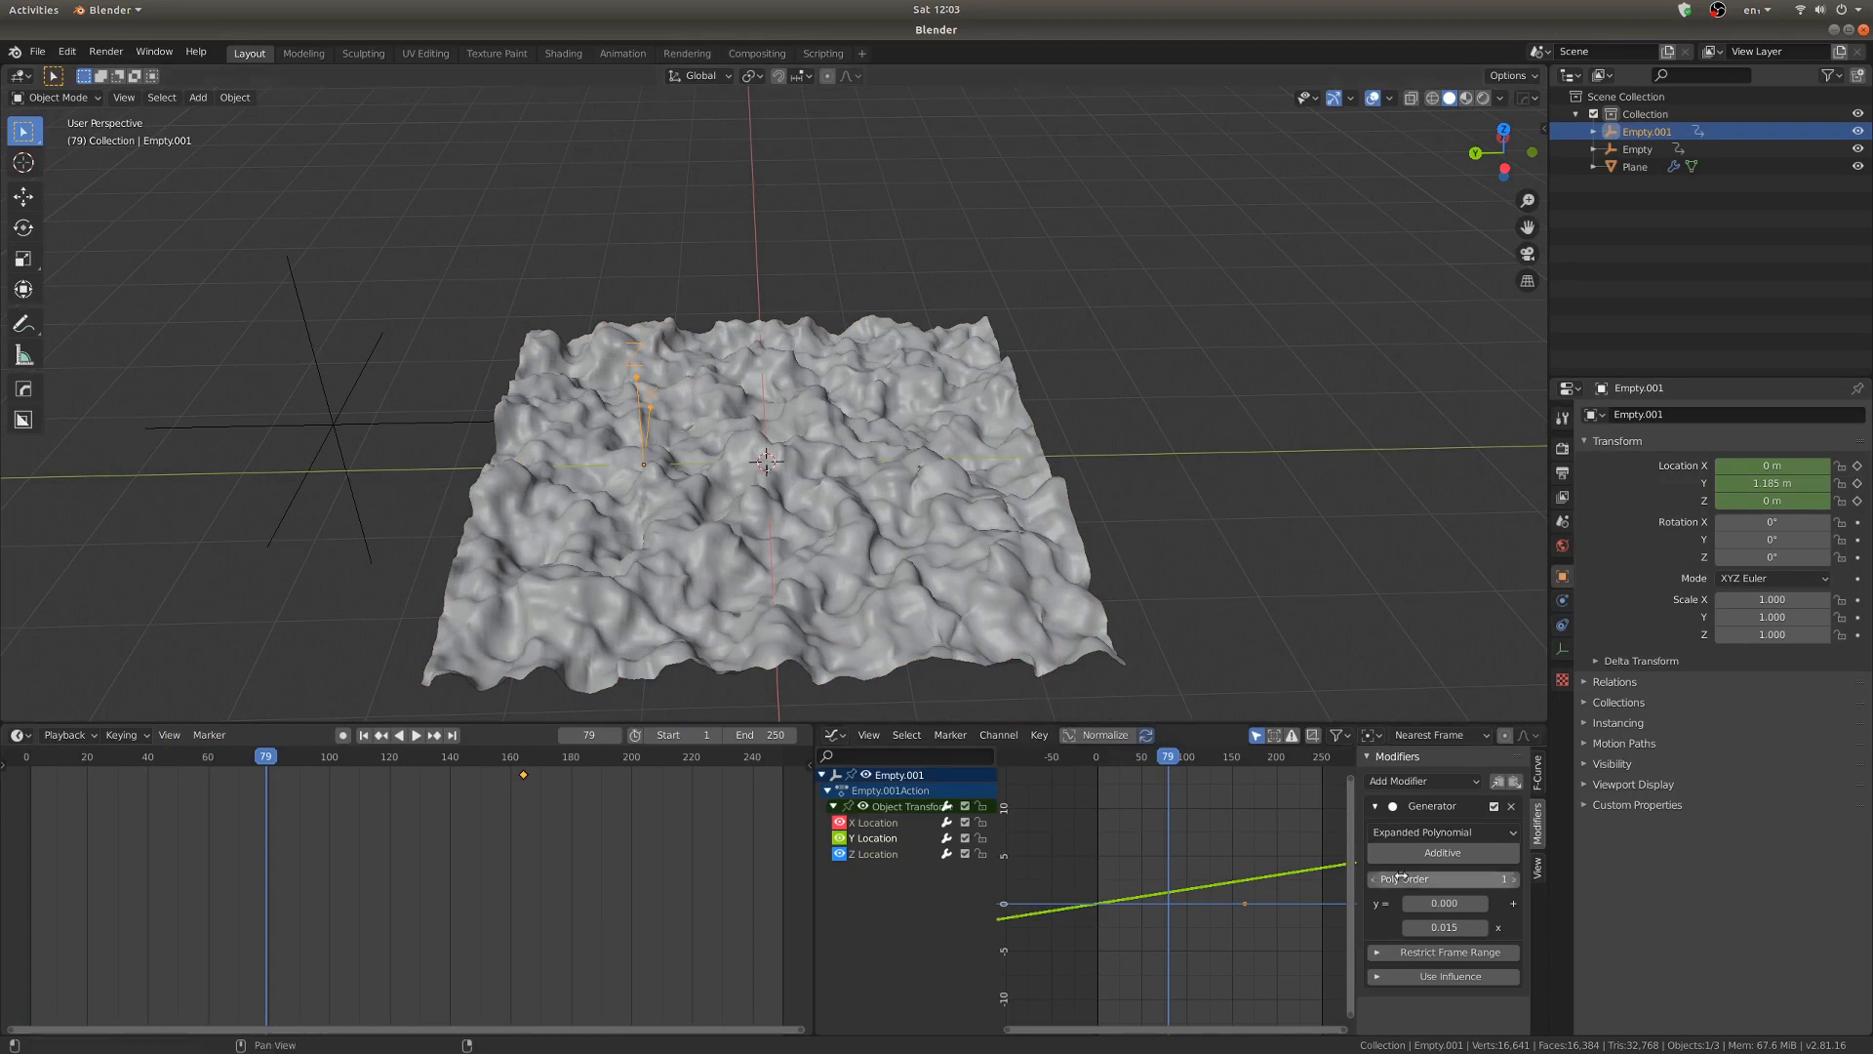
double_click(1456, 925)
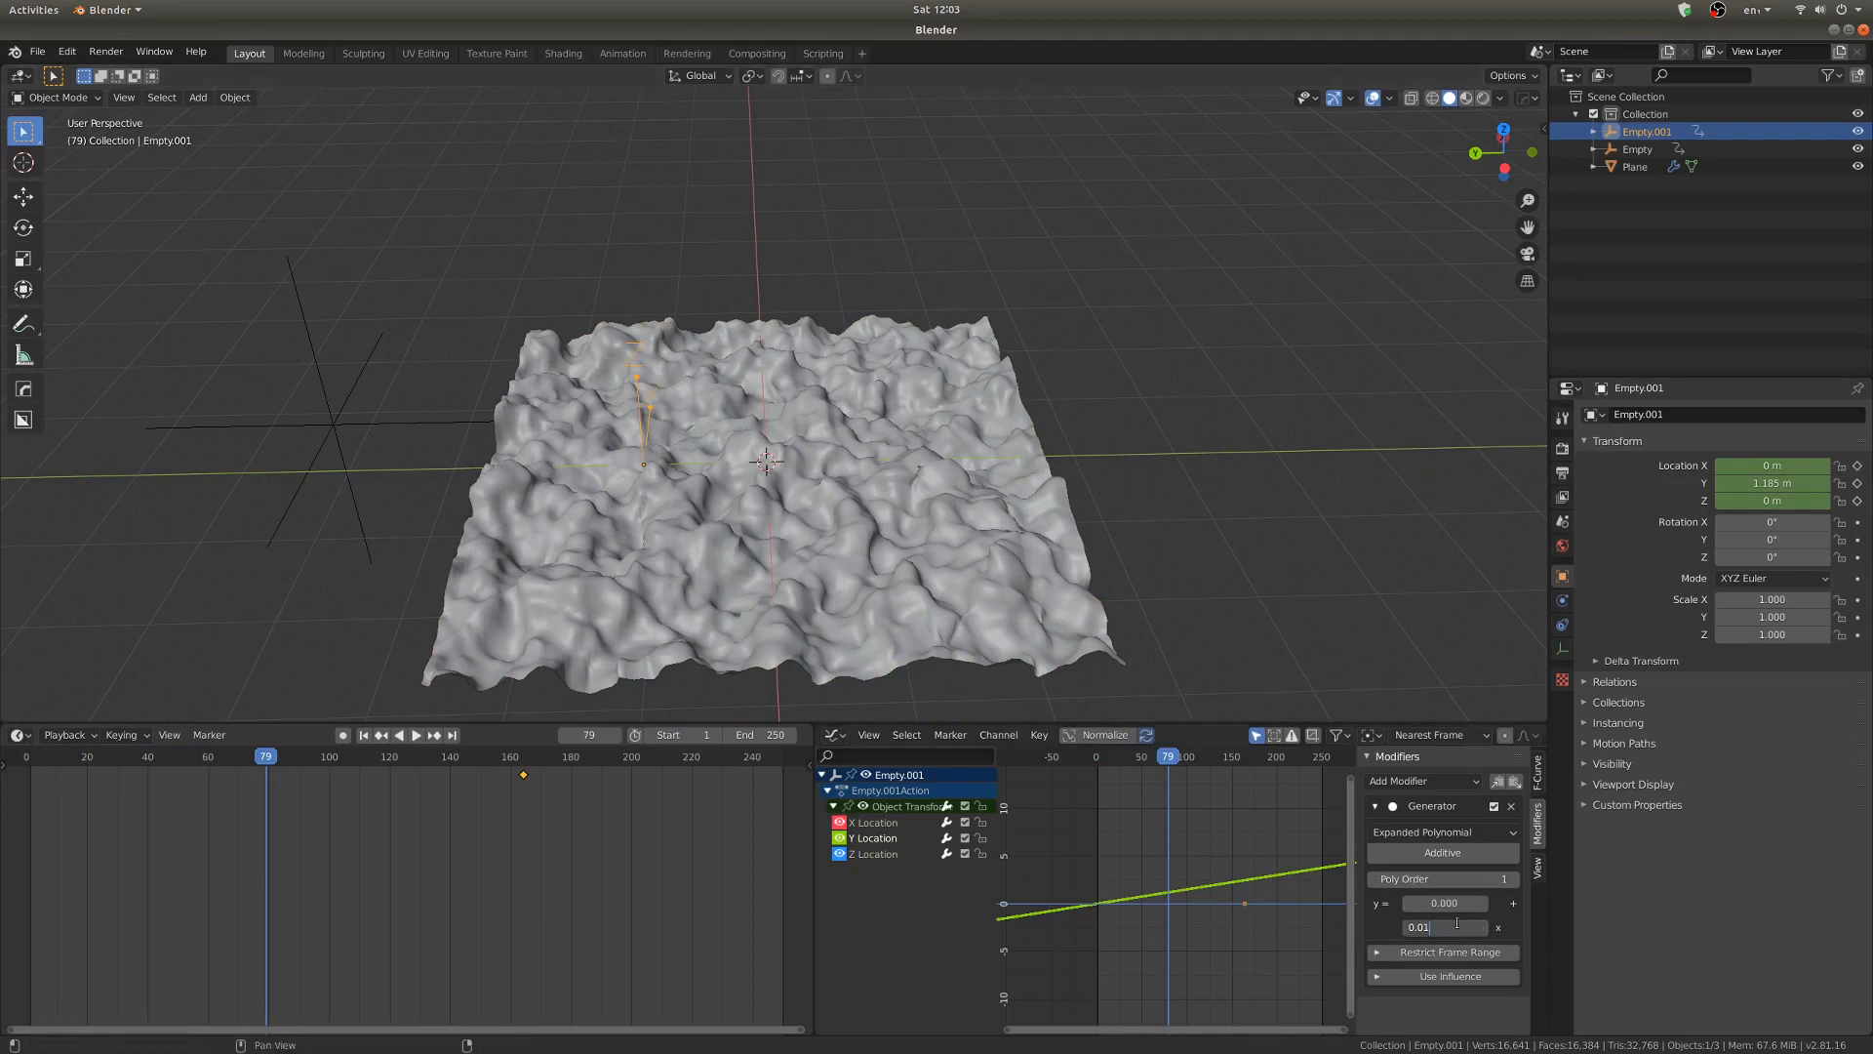
key(Return)
Play the animation, examine the rippling surface's speed from several angles and distances, and stop playback
key(space)
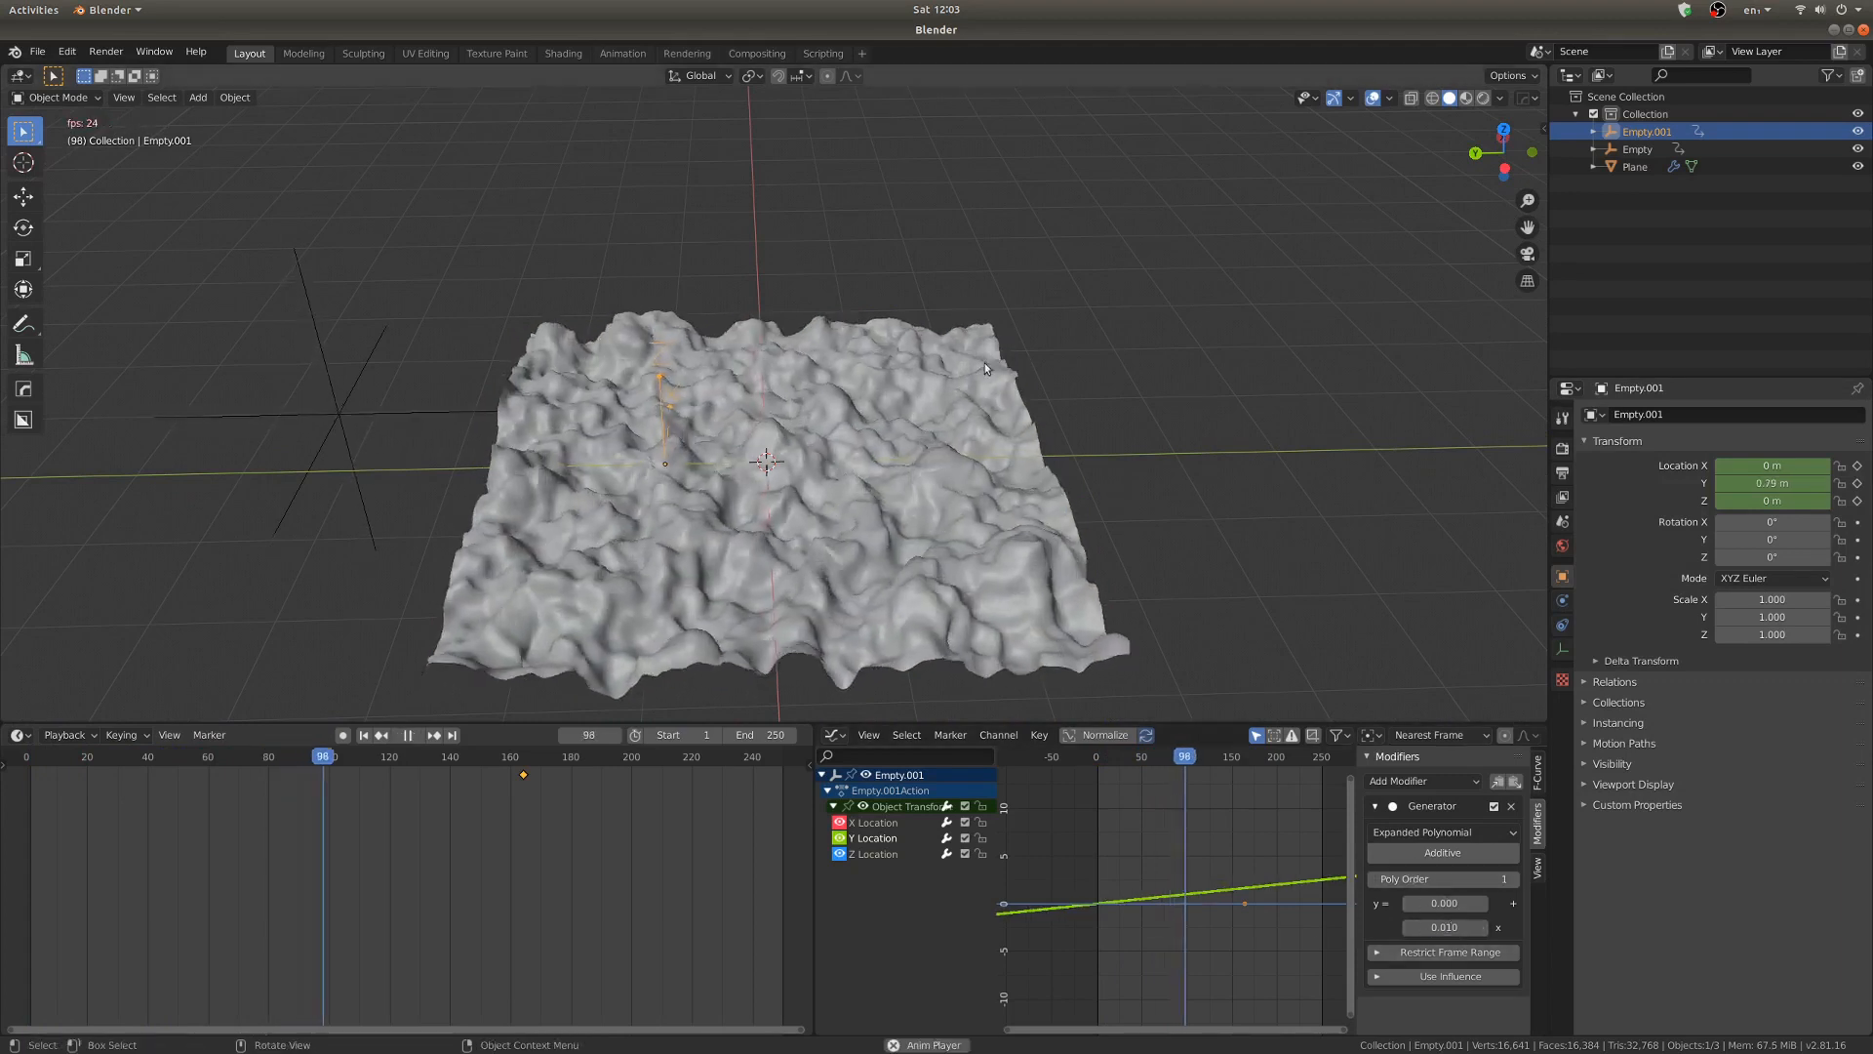
scroll(986, 362, up, 2)
middle_drag(985, 361, 898, 343)
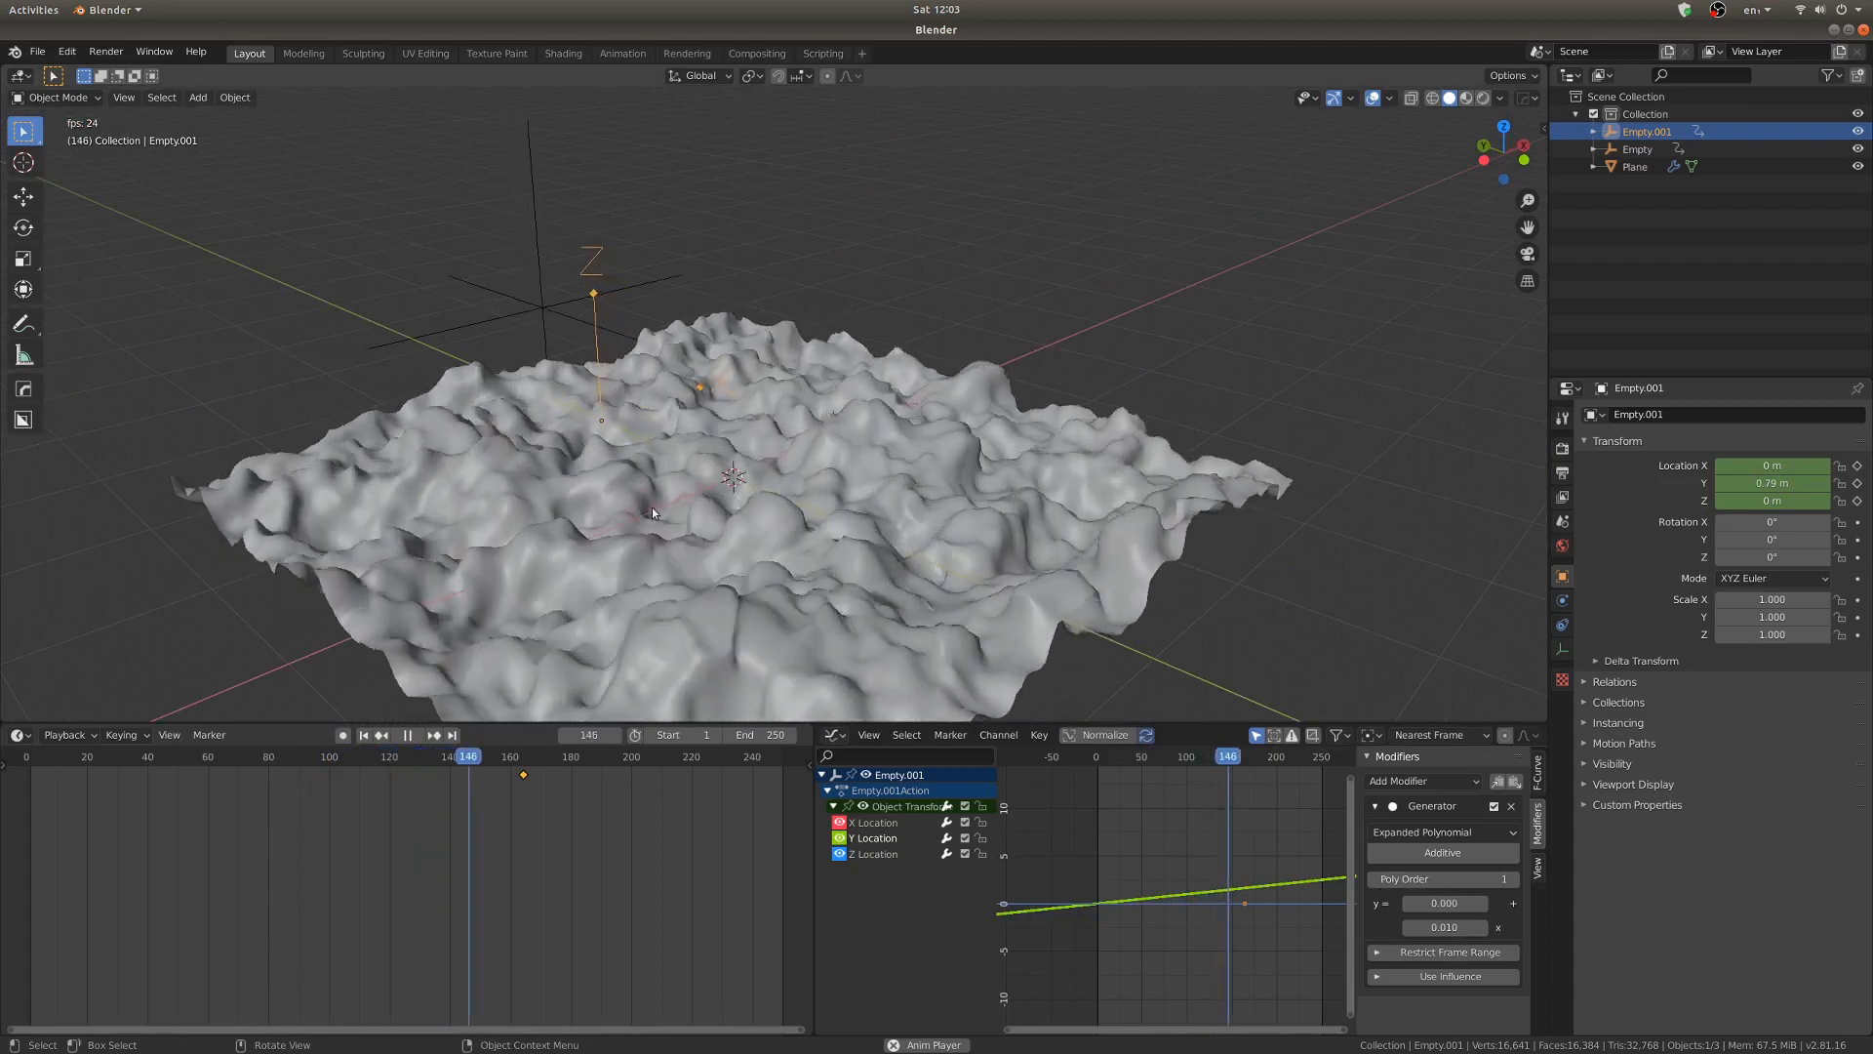
middle_drag(746, 524, 675, 552)
scroll(542, 572, down, 5)
scroll(716, 513, up, 3)
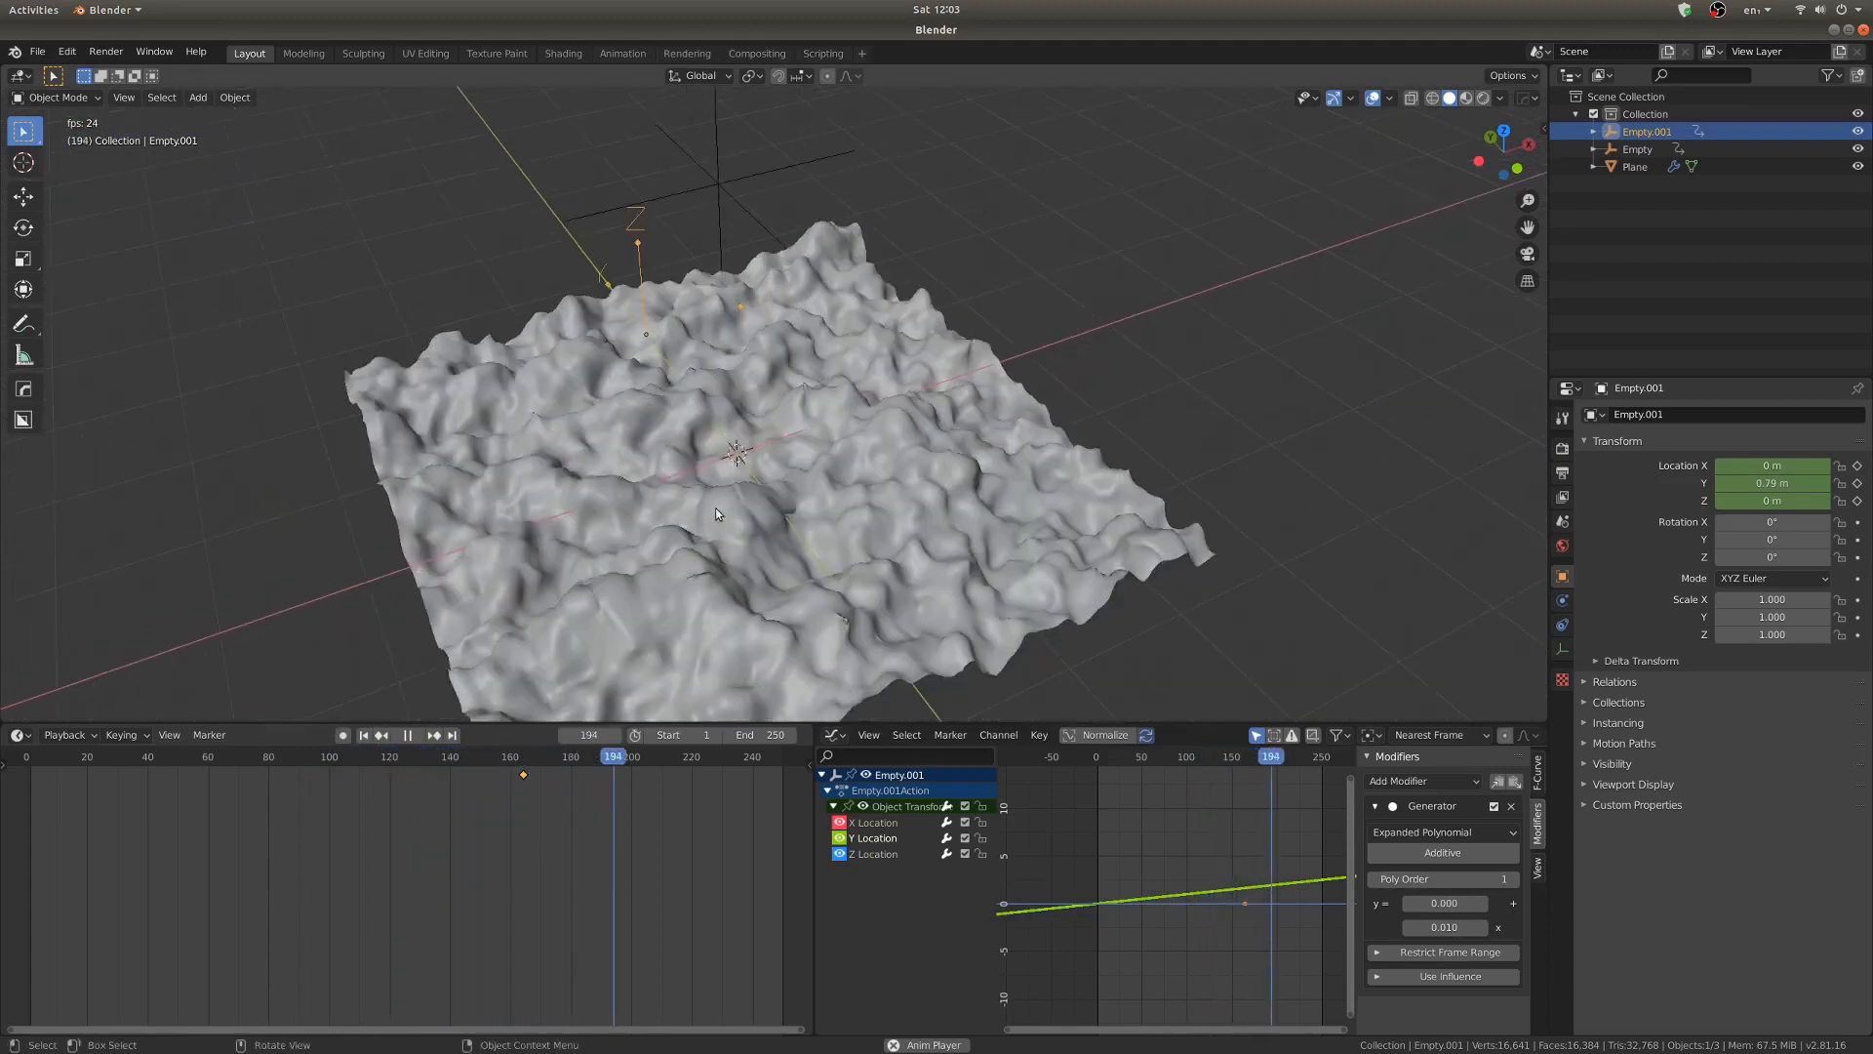
scroll(759, 500, up, 2)
middle_drag(759, 499, 941, 488)
scroll(940, 488, down, 4)
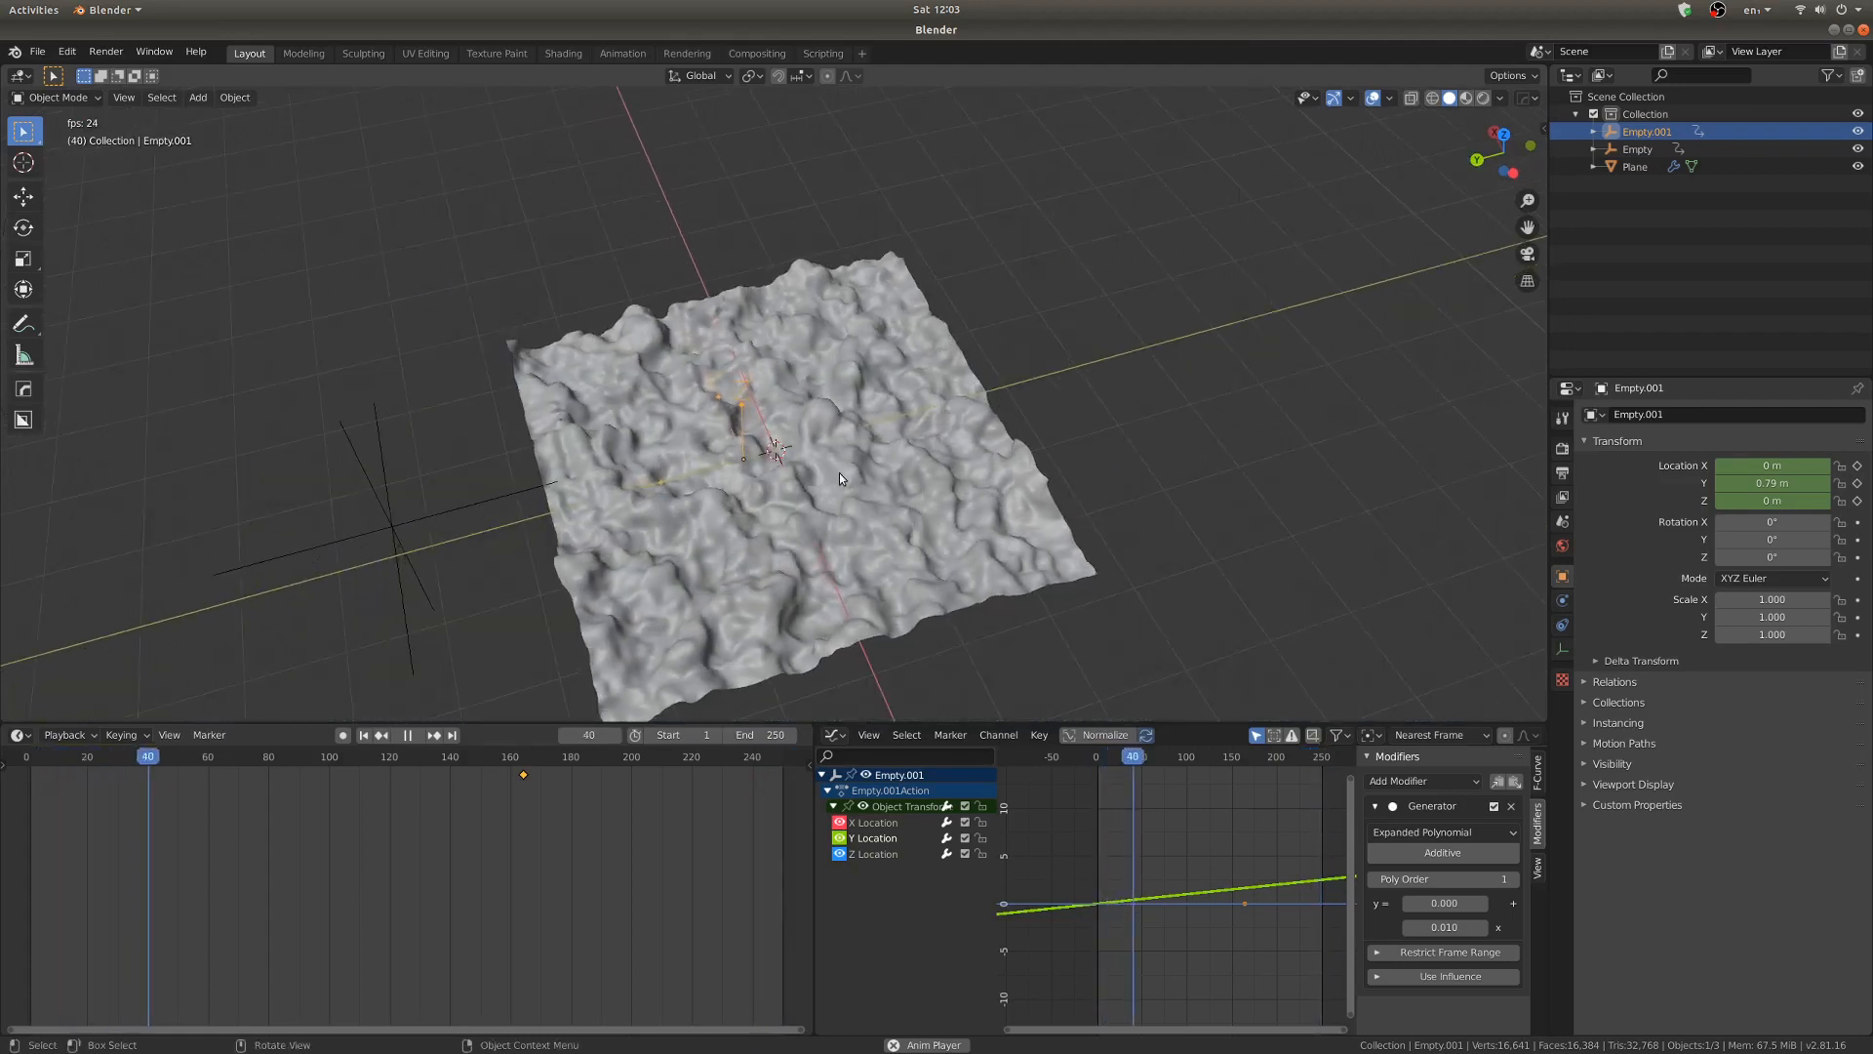
scroll(786, 474, up, 2)
middle_drag(786, 474, 735, 423)
key(space)
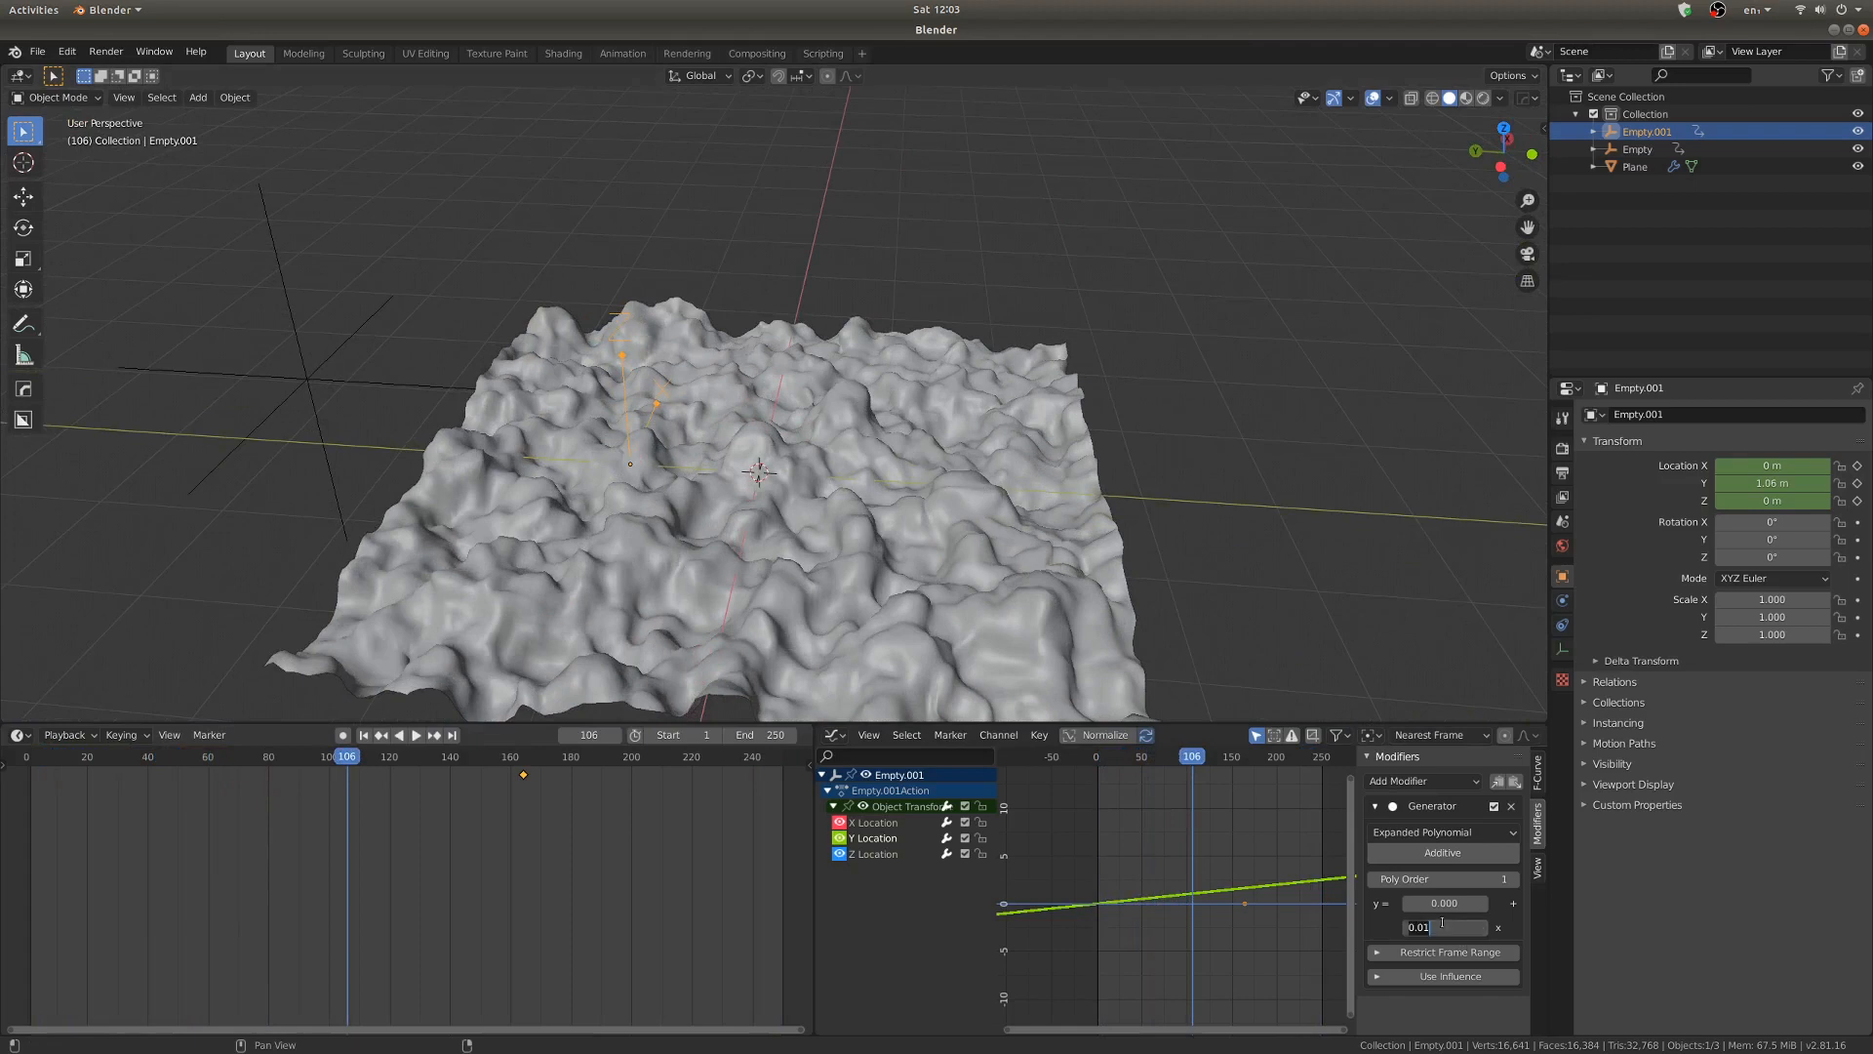
Set the x coefficient of the second empty's Generator modifier to 0.005 and start playback
text(5)
key(Return)
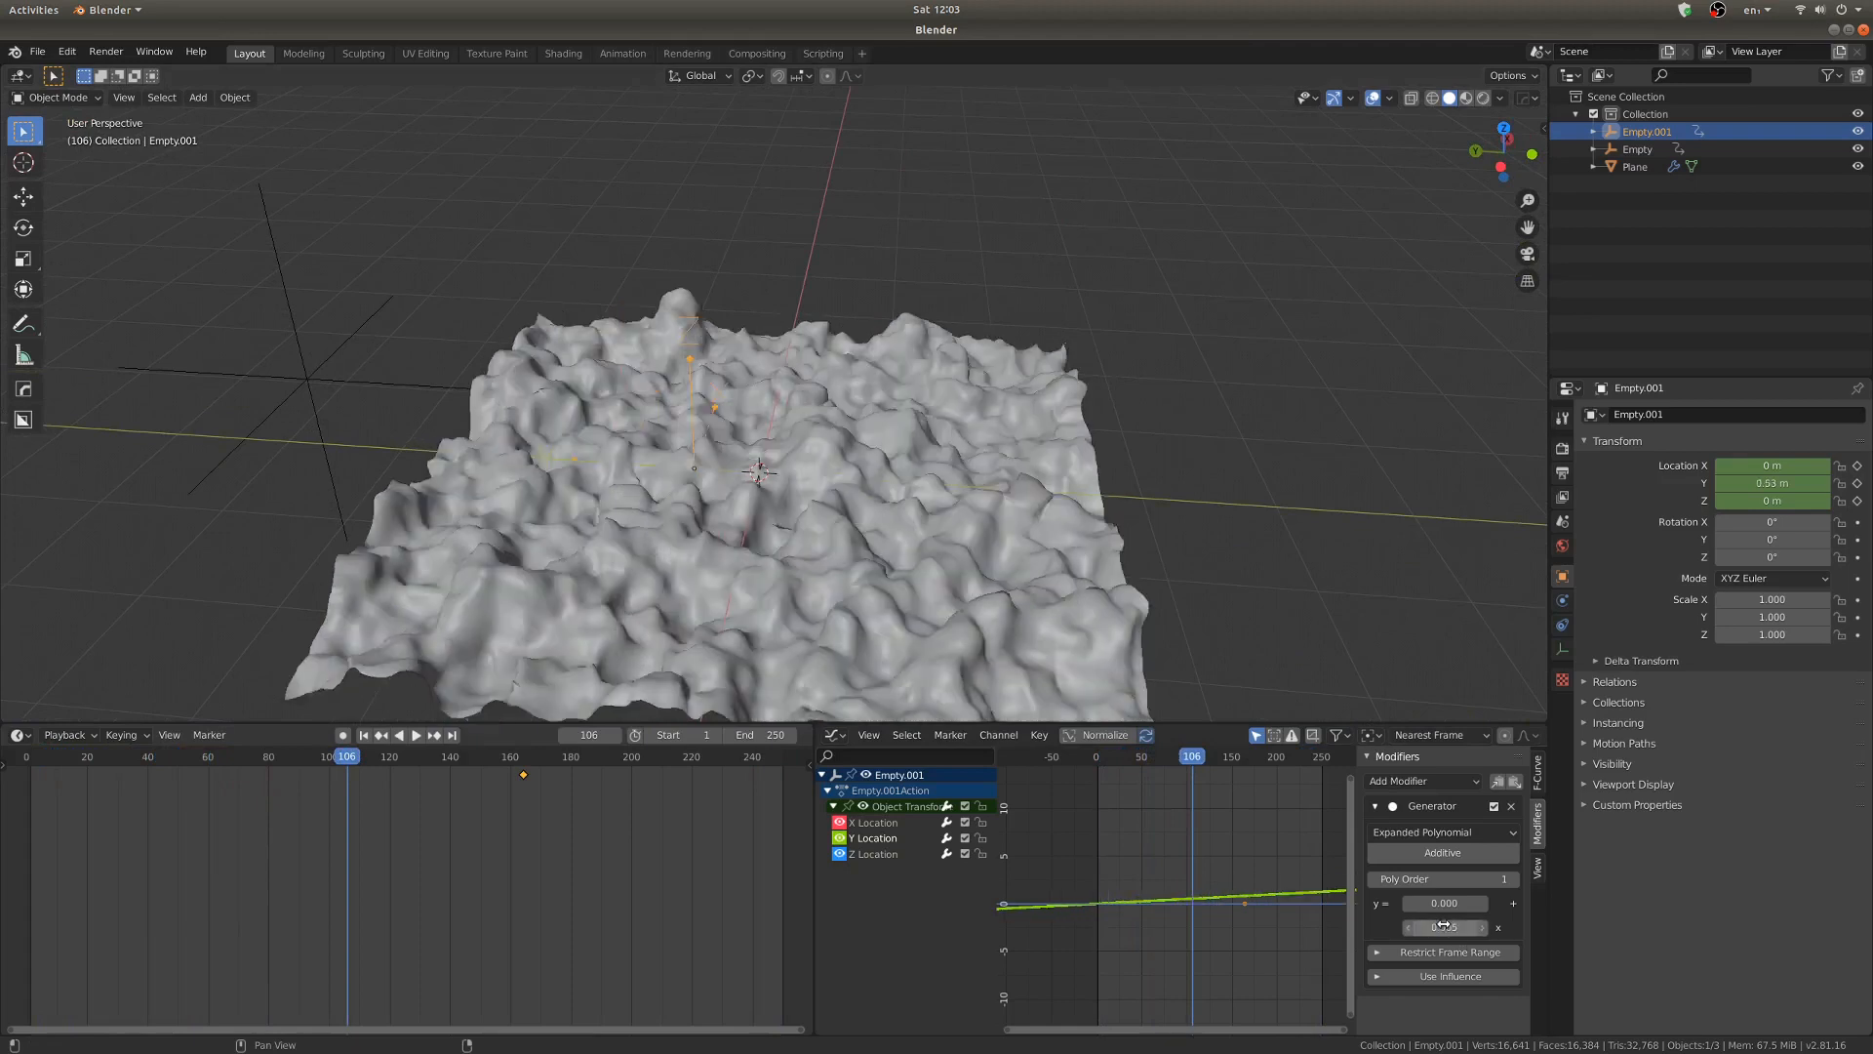
key(space)
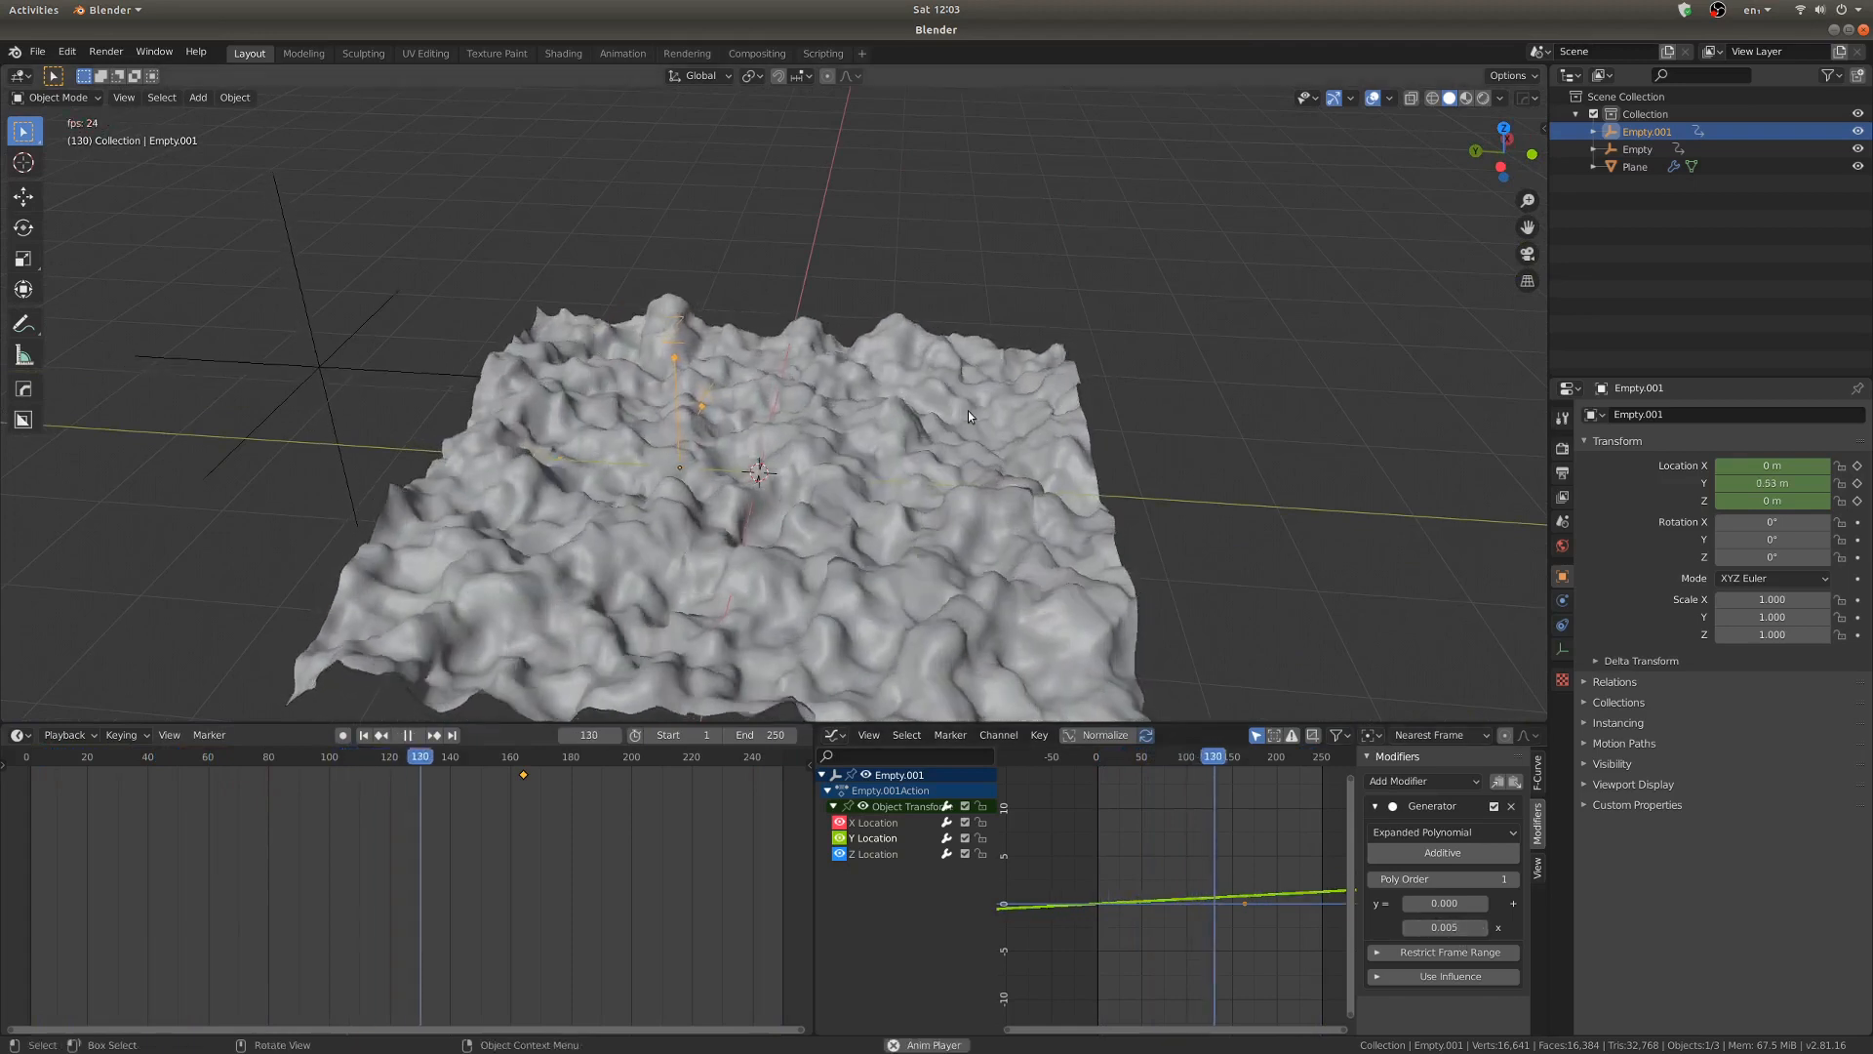
Deselect everything and switch the viewport shading to Material Preview while the animation plays
key(alt+a)
scroll(946, 421, down, 2)
middle_drag(987, 429, 922, 422)
scroll(937, 424, down, 2)
scroll(922, 421, up, 1)
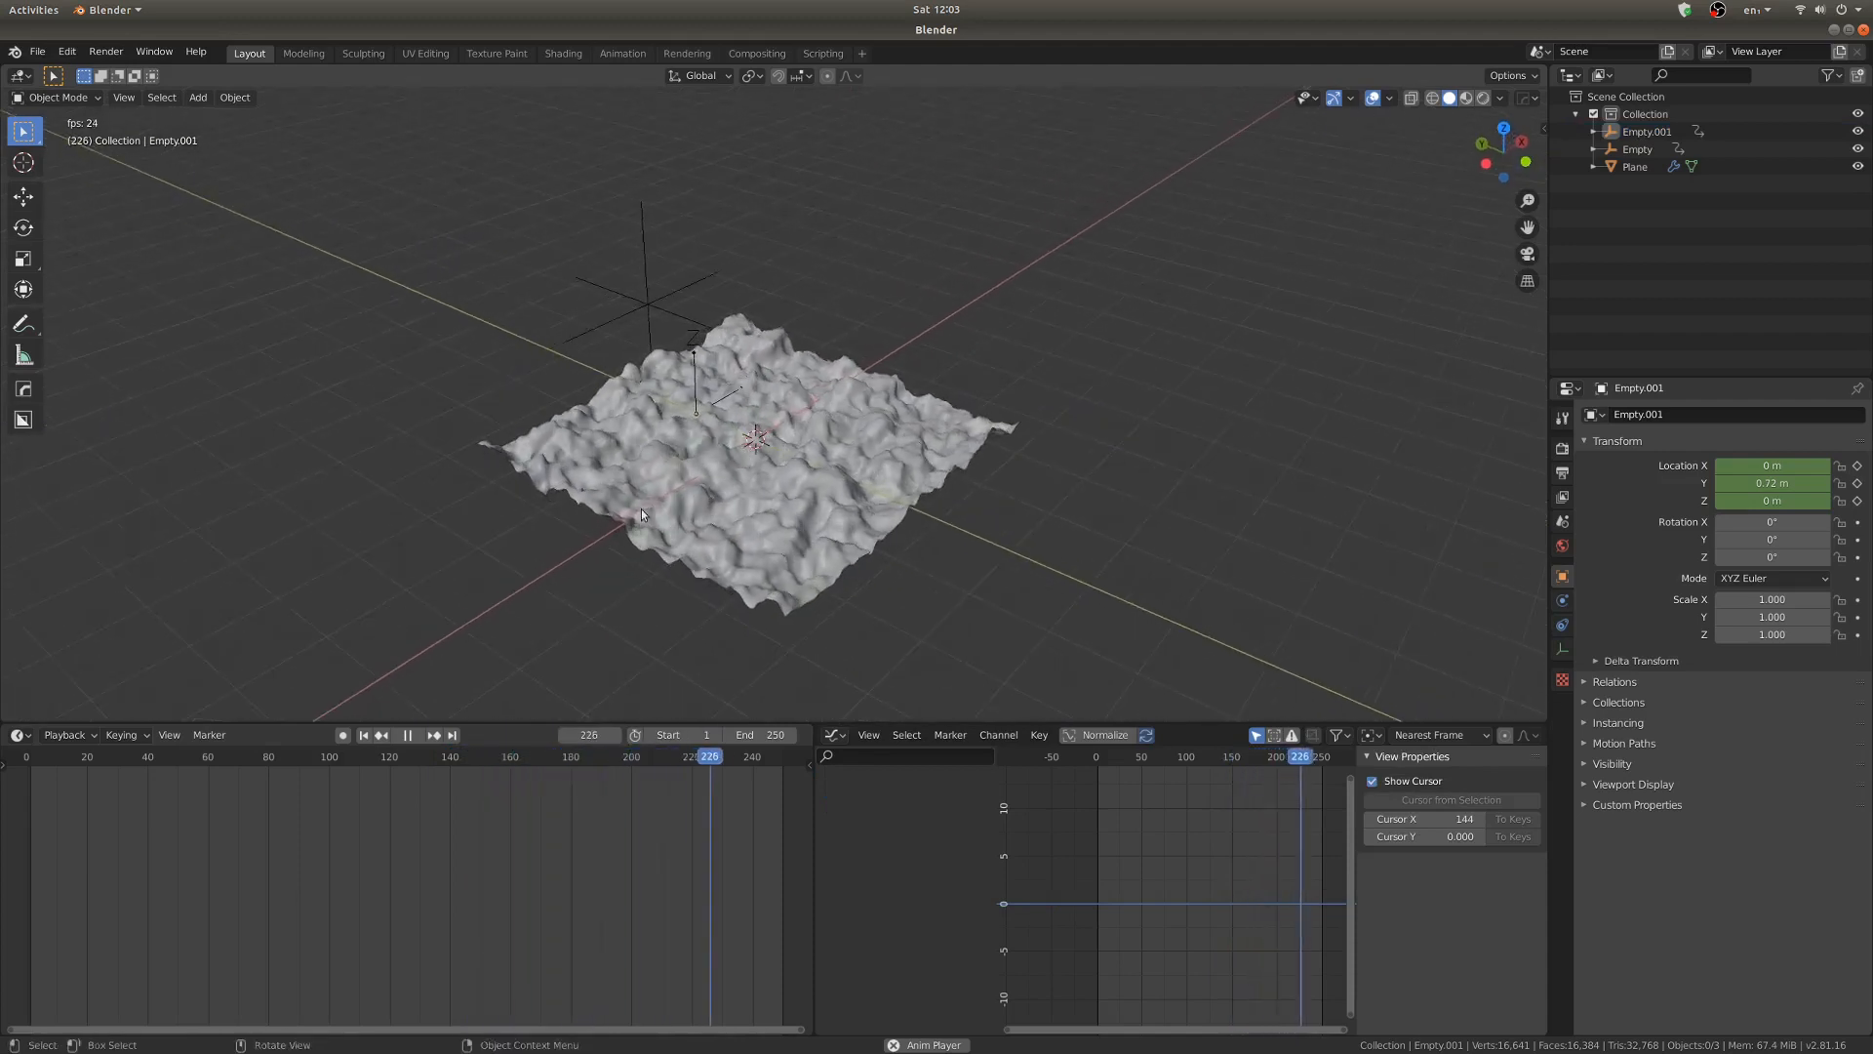
key(z)
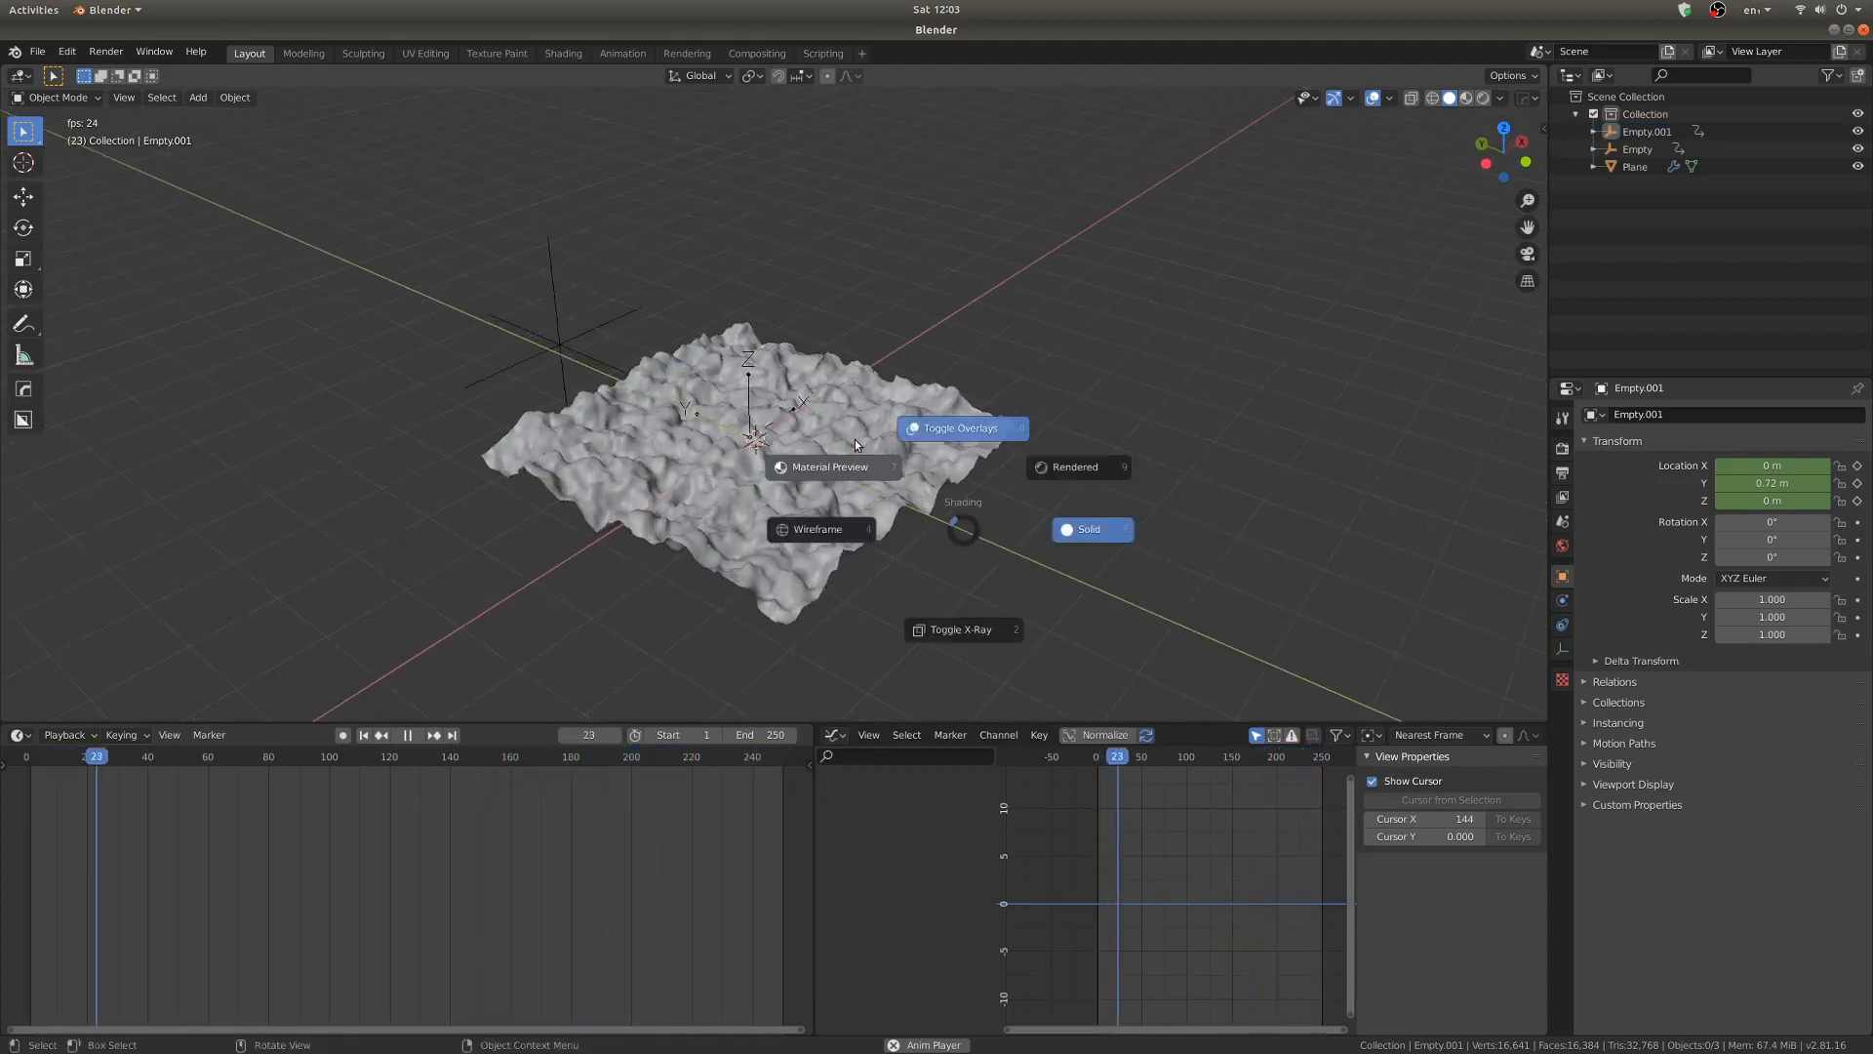
click(855, 439)
Examine the textured, moving crowd plane from near and far at low and high angles, stopping playback along the way
scroll(891, 414, up, 3)
middle_drag(869, 456, 821, 394)
scroll(798, 441, down, 3)
scroll(822, 418, down, 6)
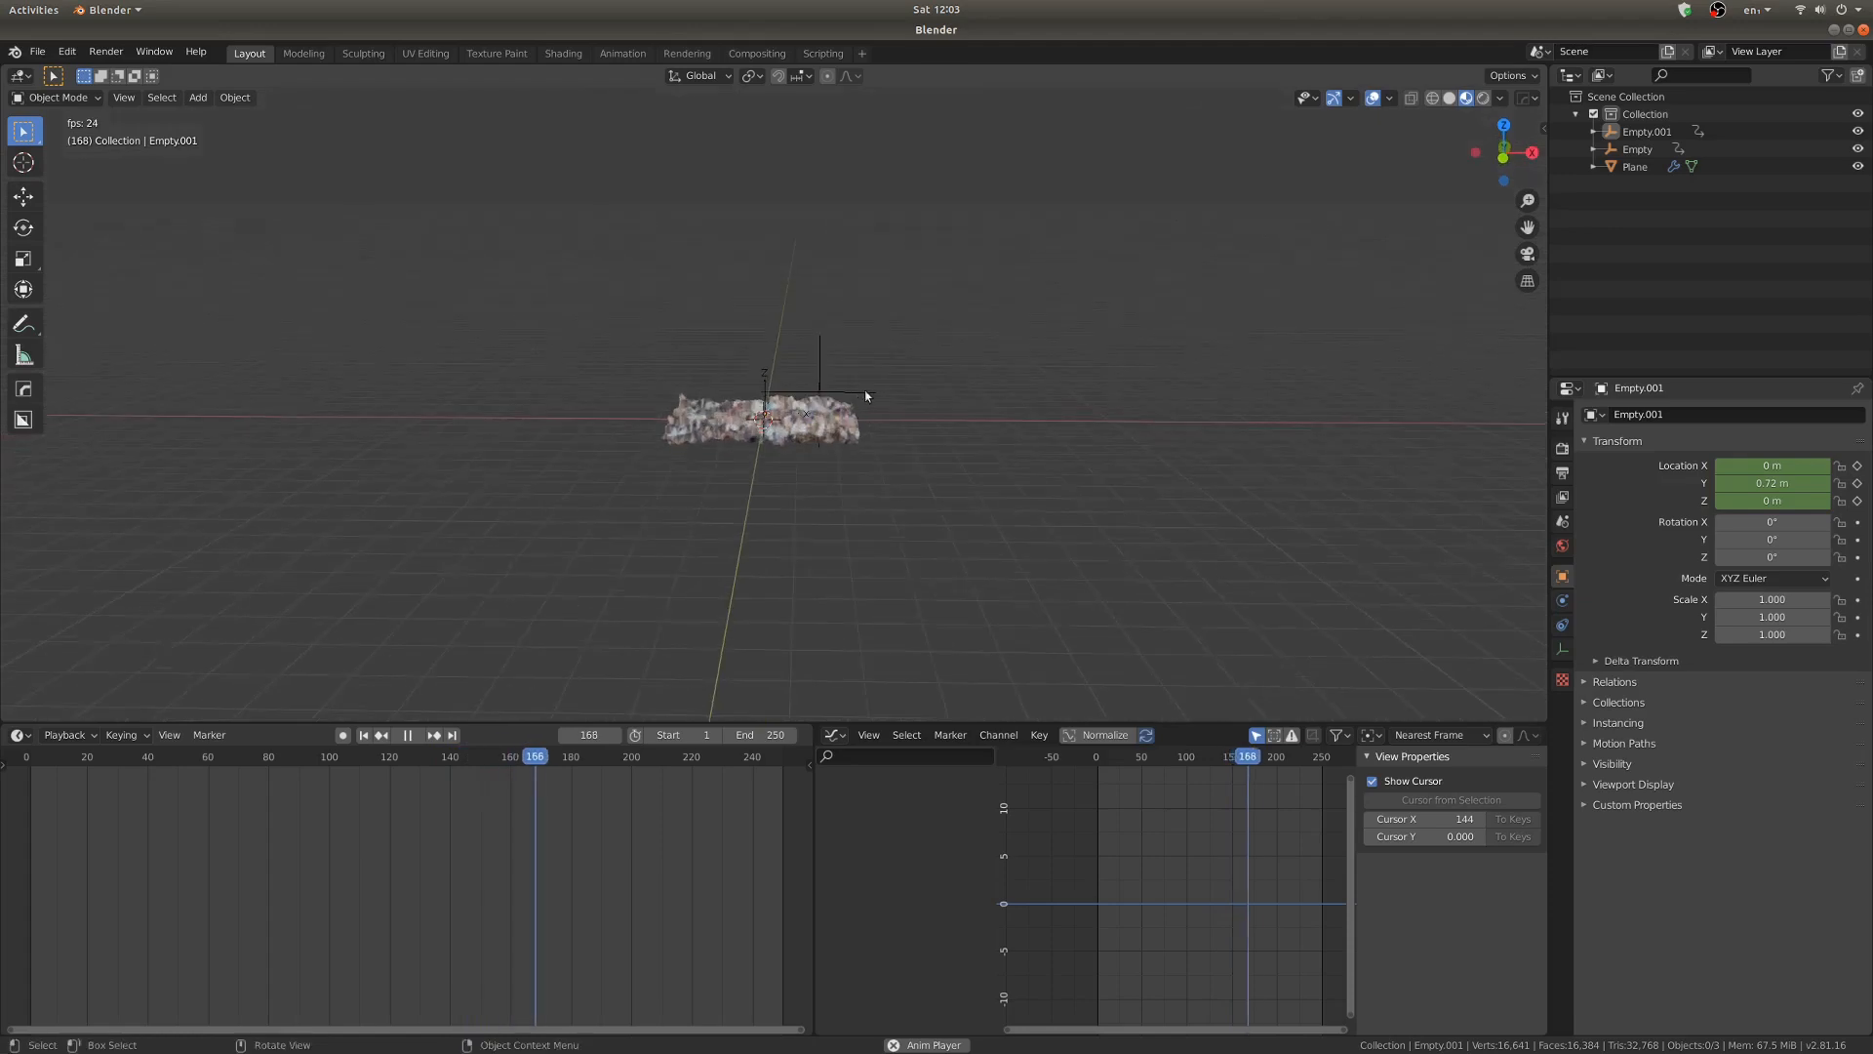
scroll(938, 377, up, 8)
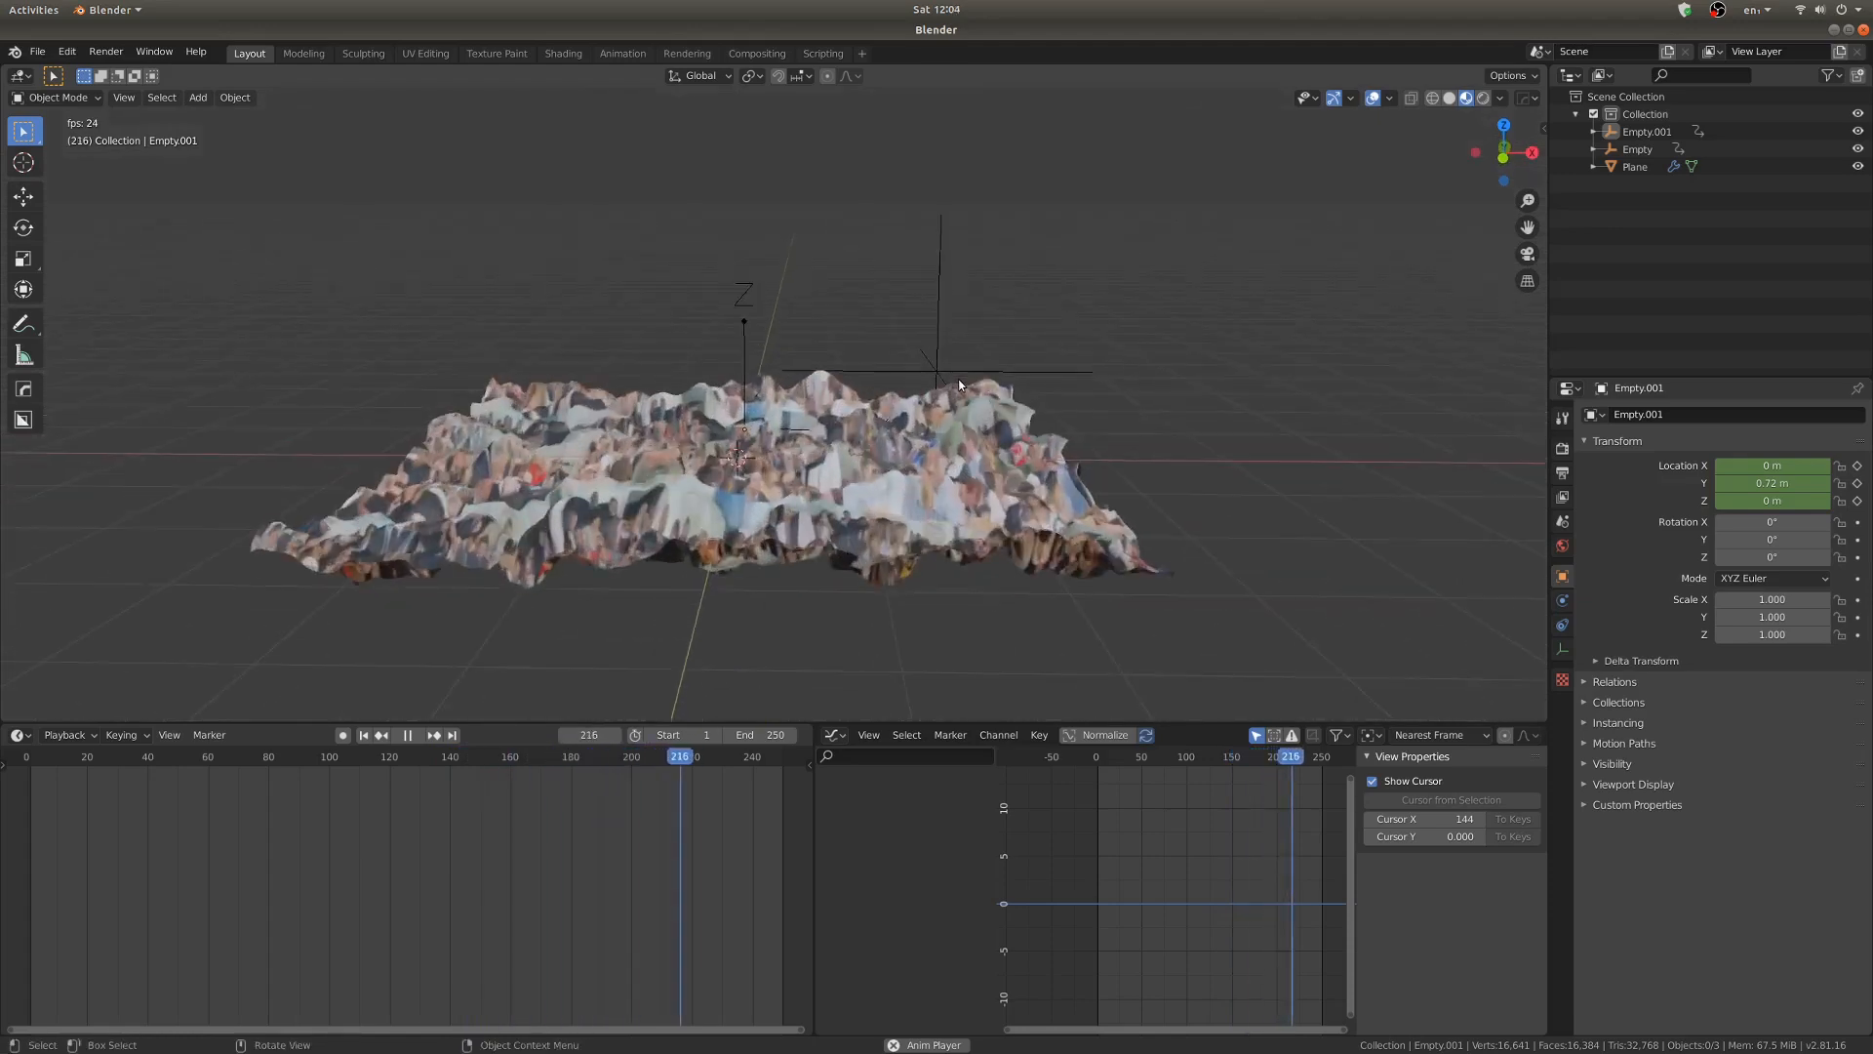
scroll(933, 409, up, 6)
middle_drag(909, 436, 894, 328)
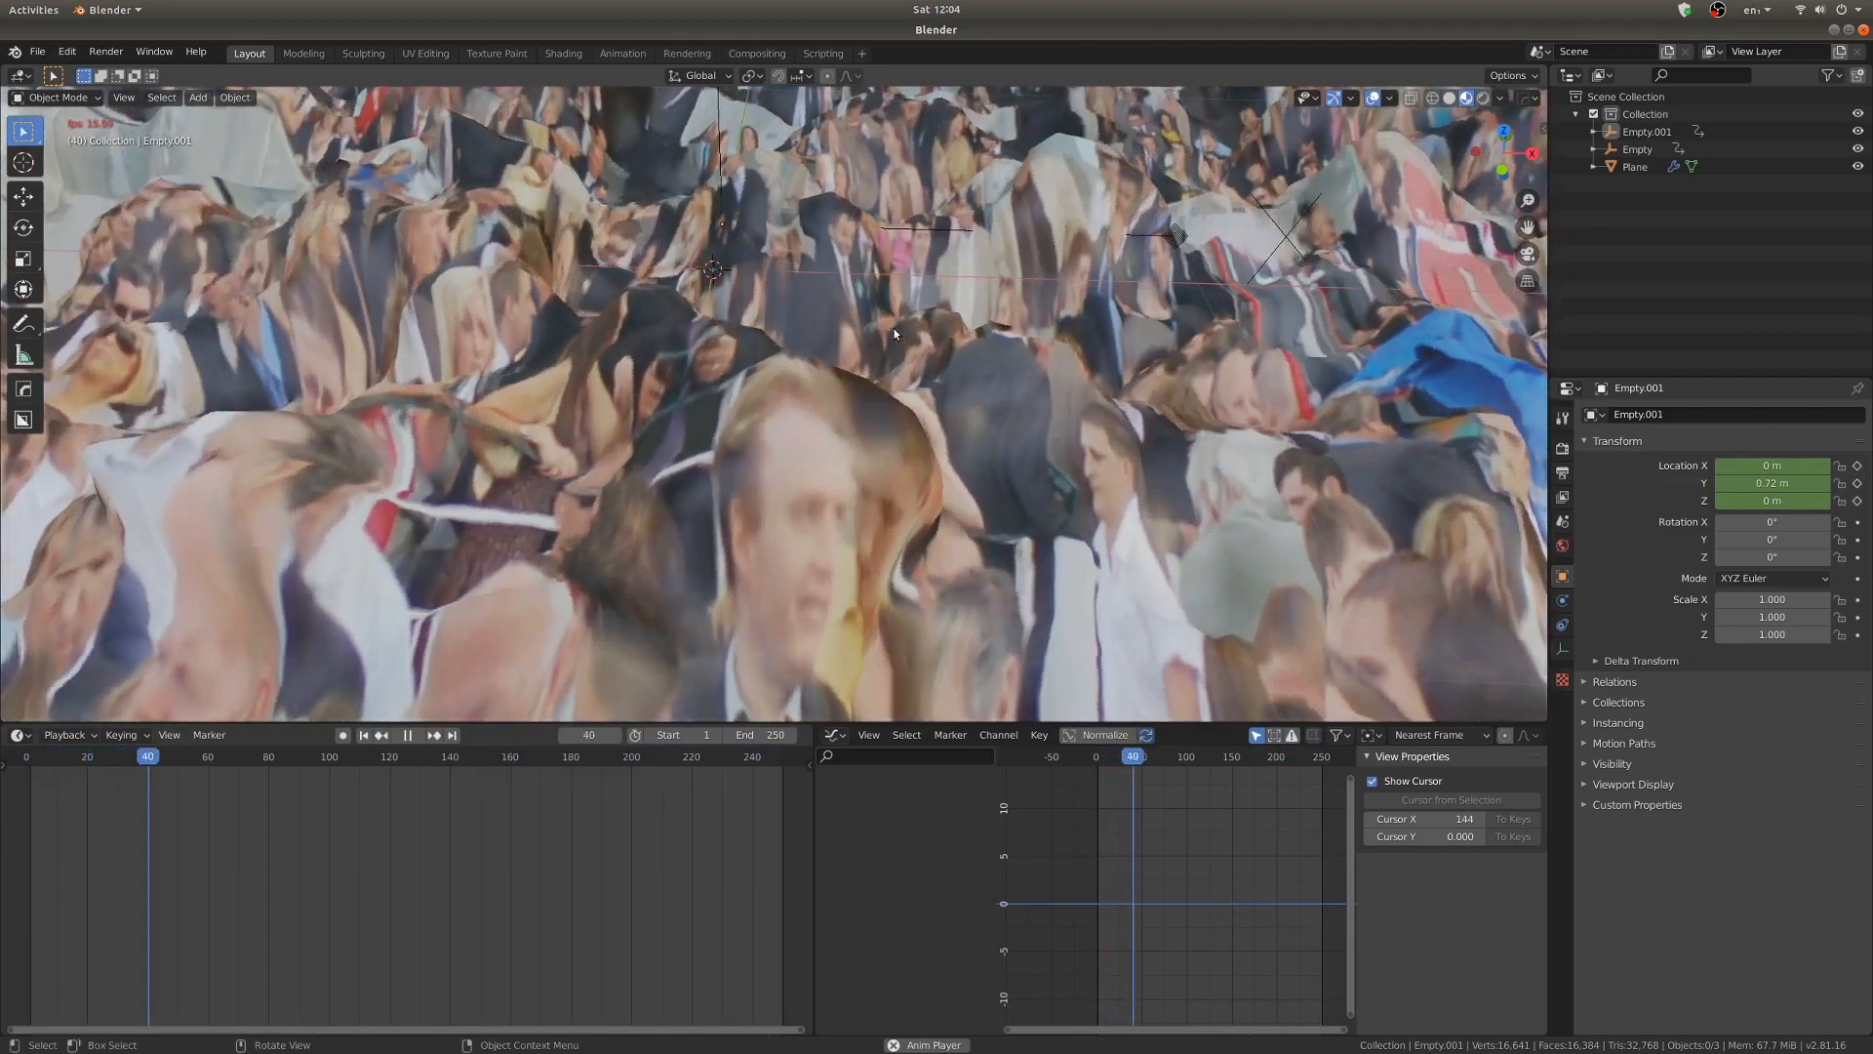
scroll(872, 400, down, 8)
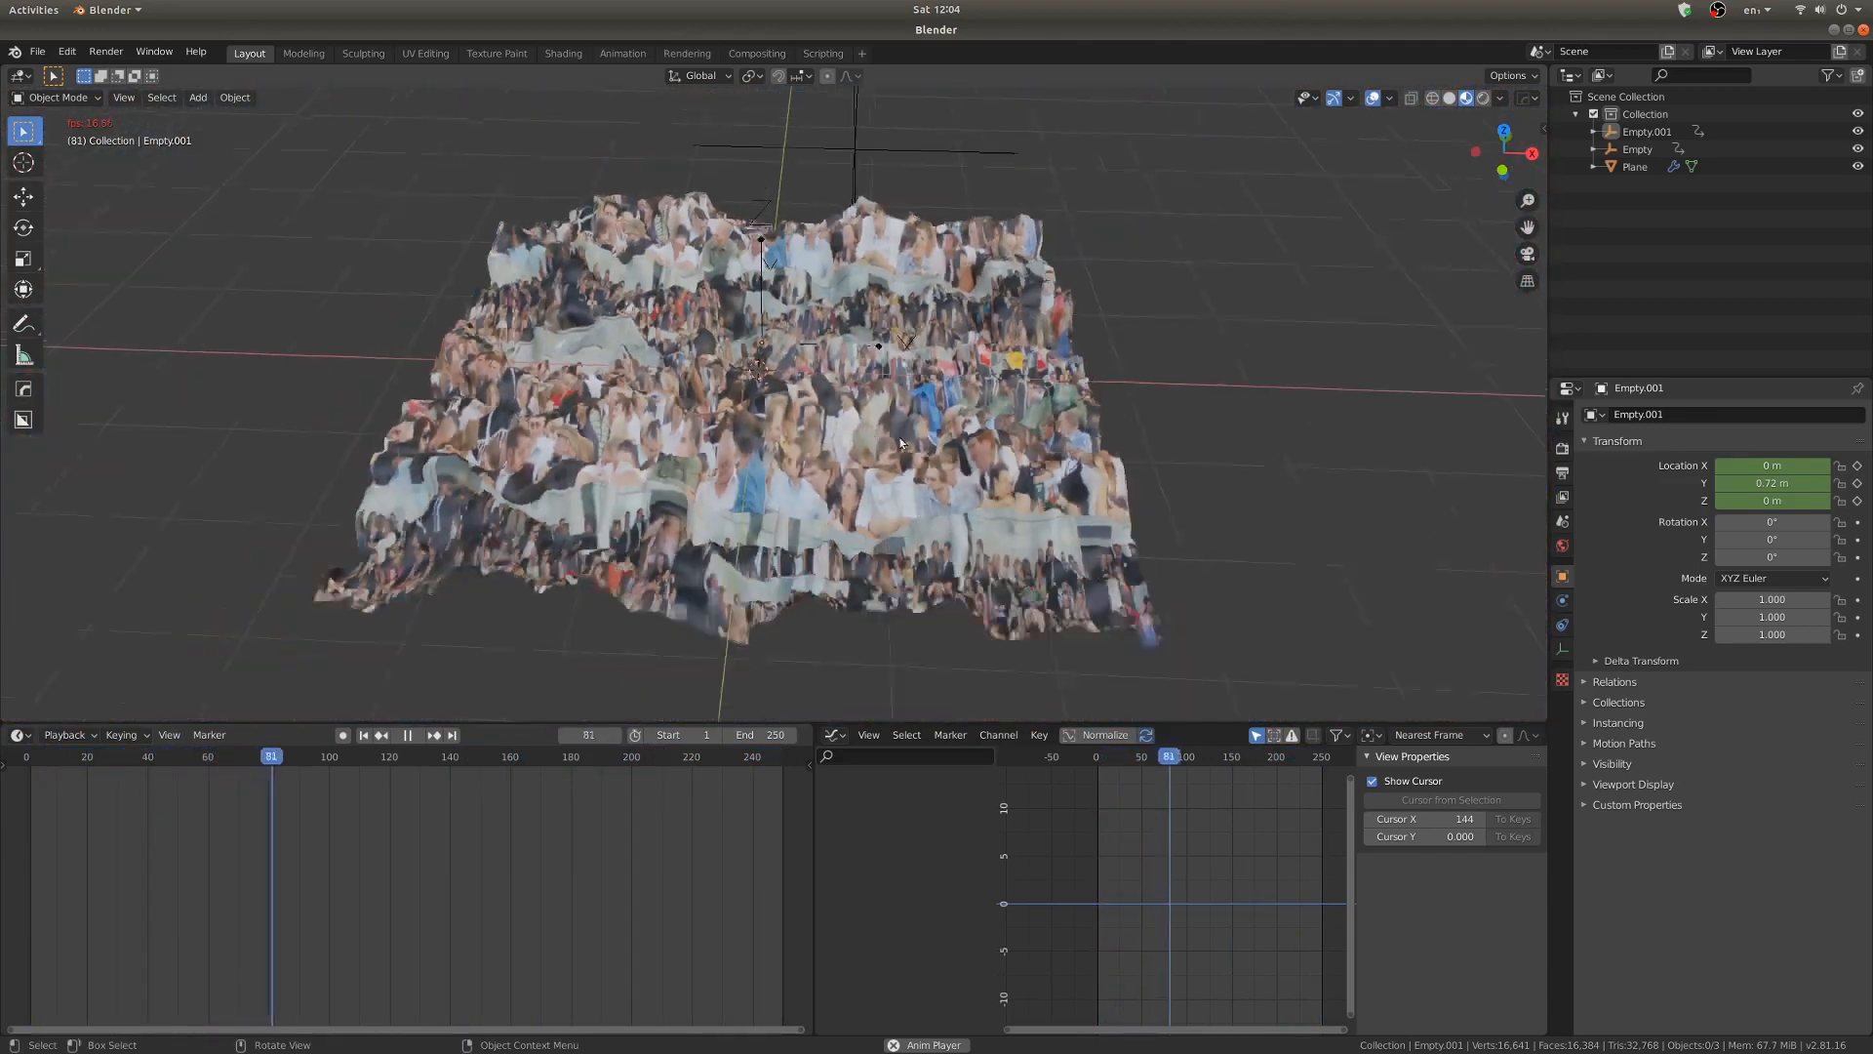
key(Escape)
middle_drag(899, 437, 905, 400)
scroll(836, 448, down, 8)
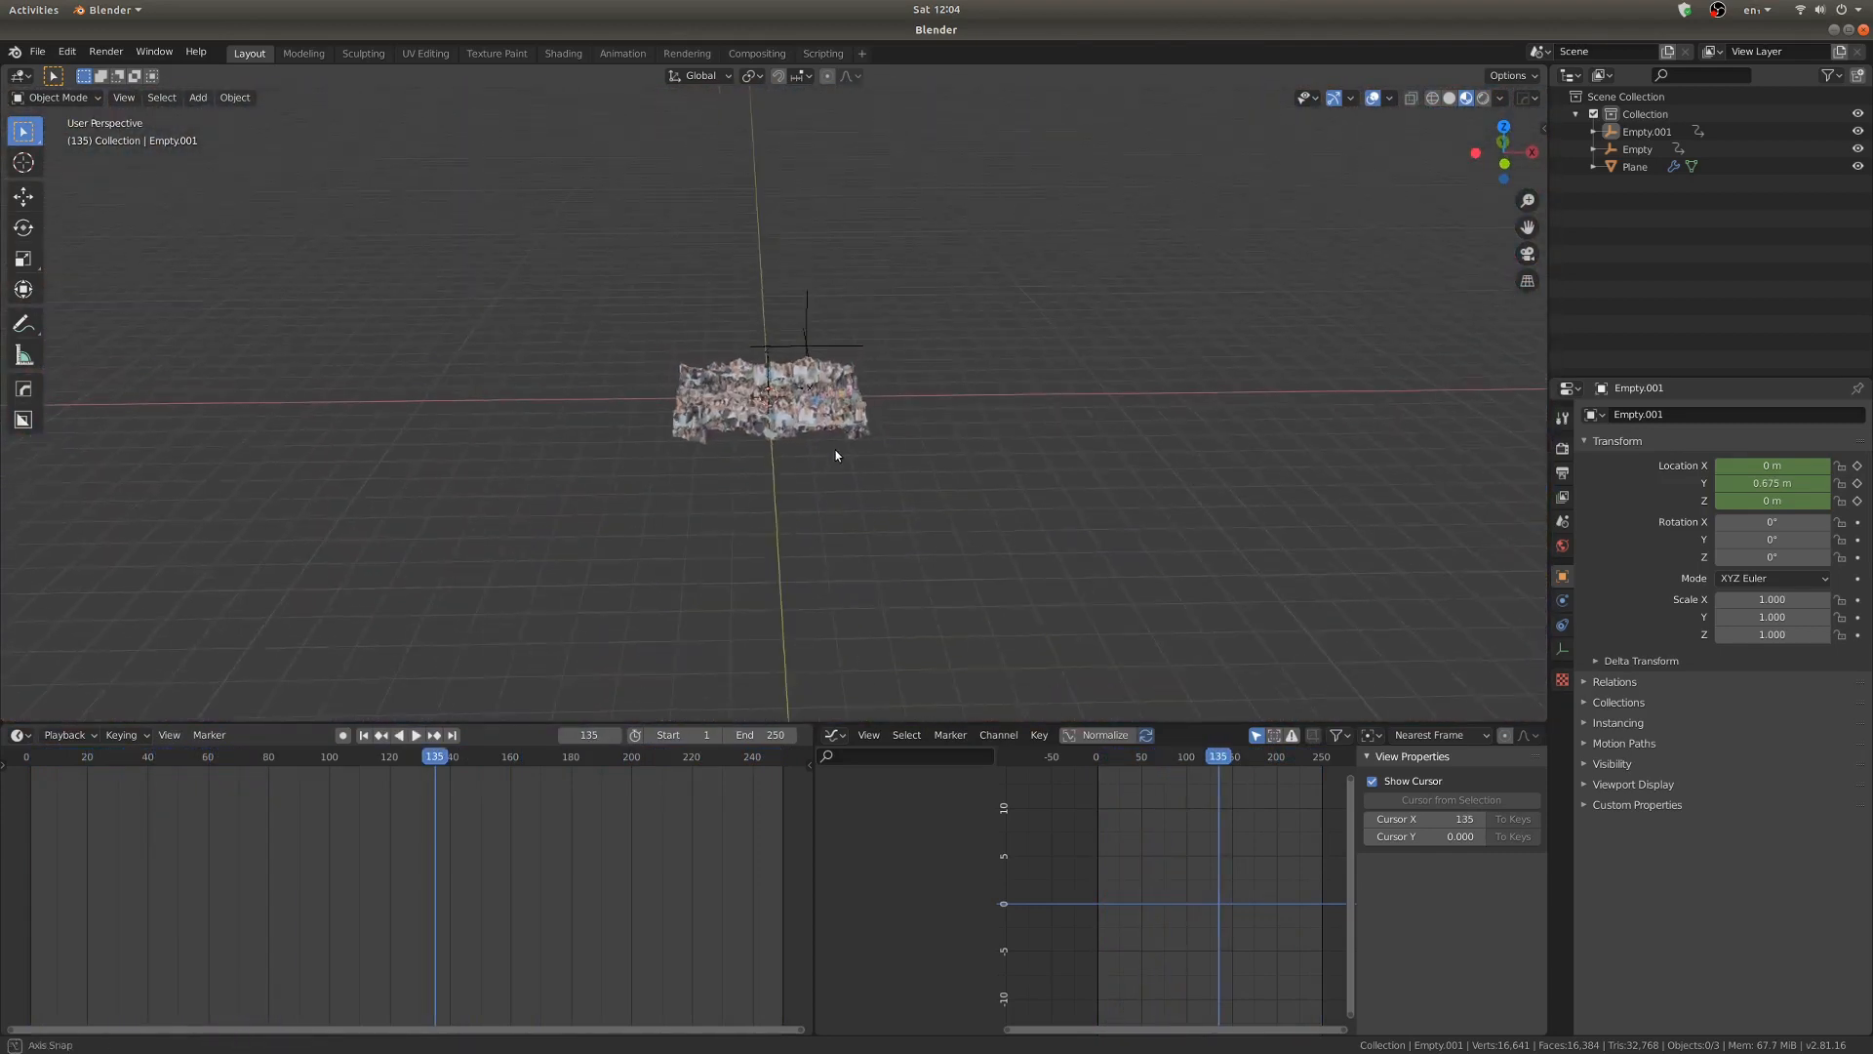
scroll(834, 447, up, 6)
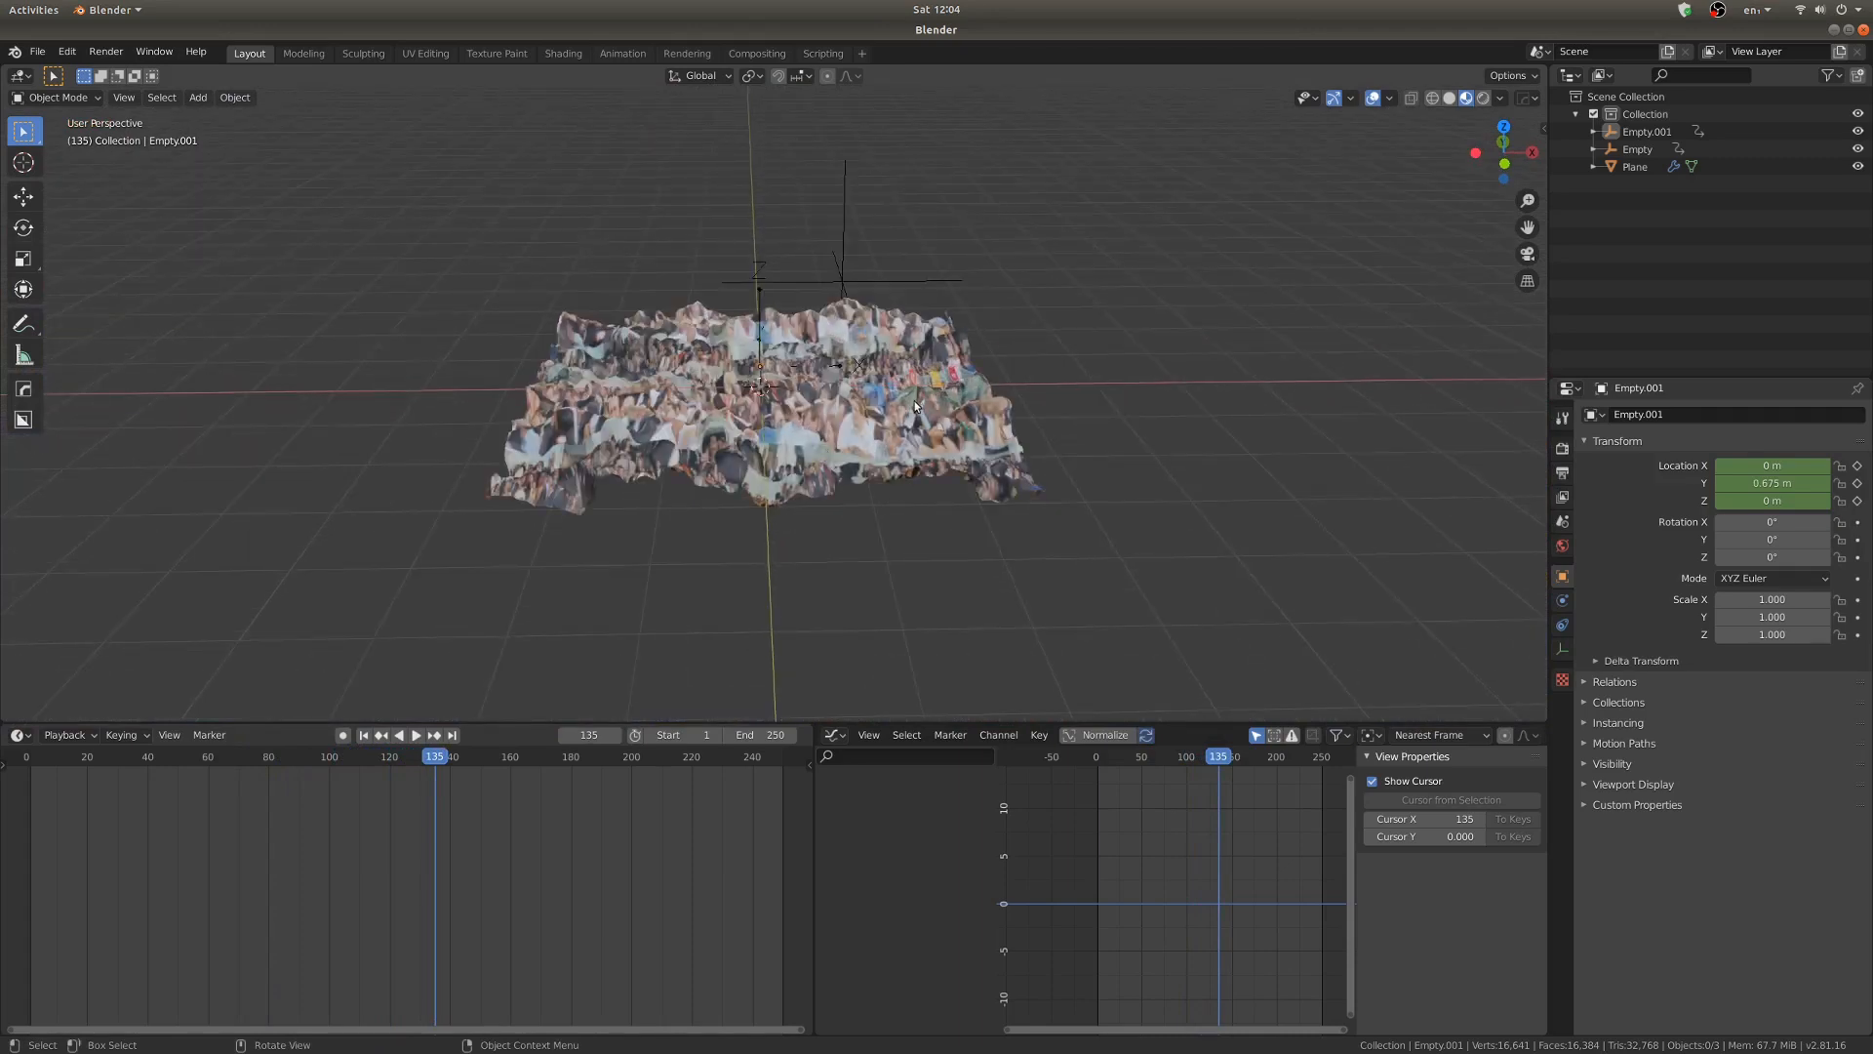
scroll(854, 425, up, 4)
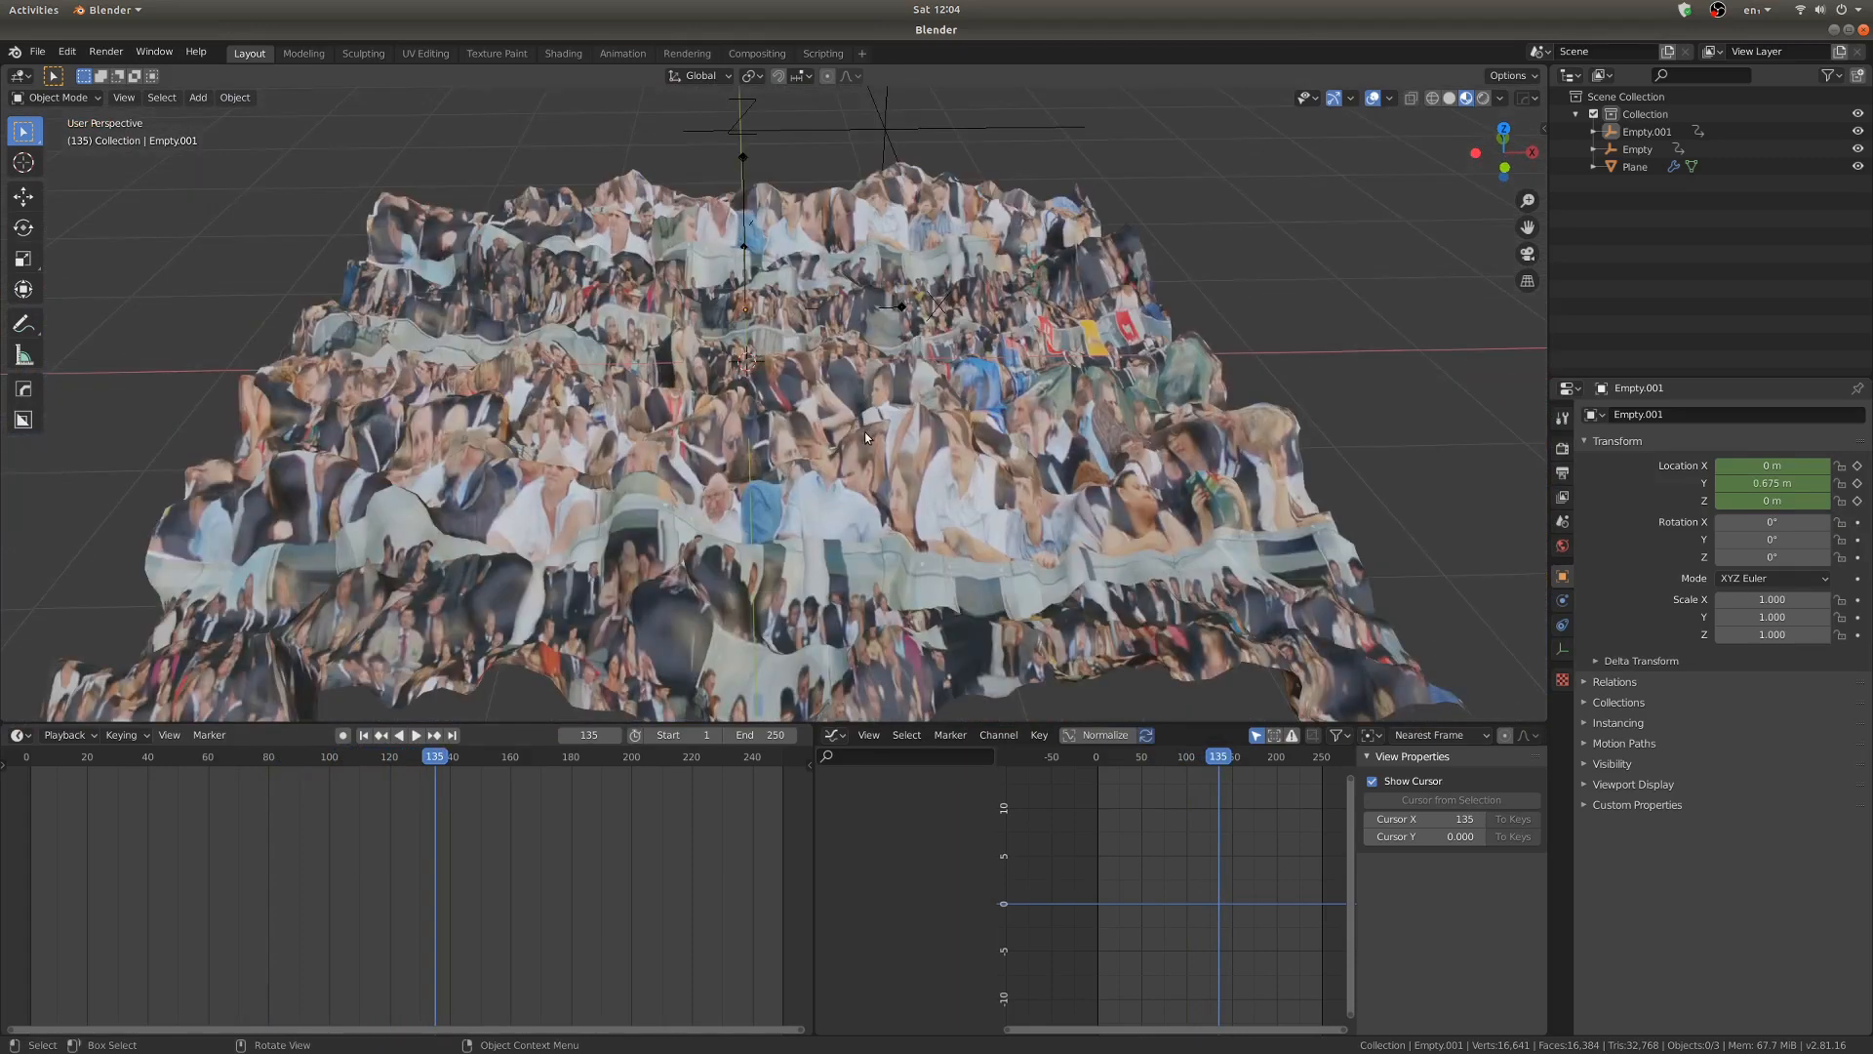